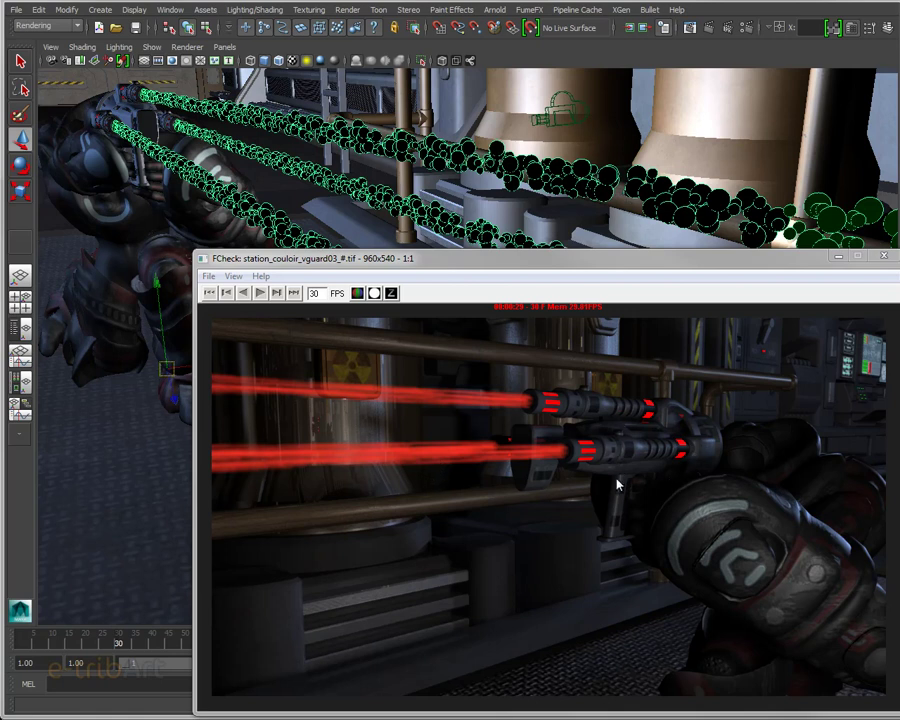
Play the rendered red blaster-beam sequence in FCheck twice, stopping playback each time.
left_click(258, 293)
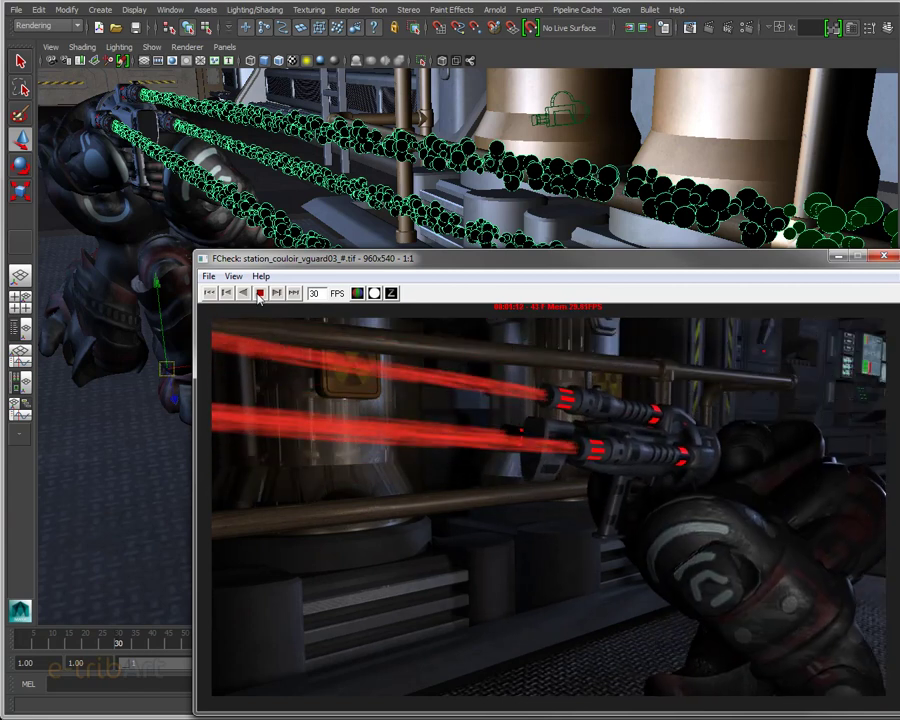
left_click(259, 293)
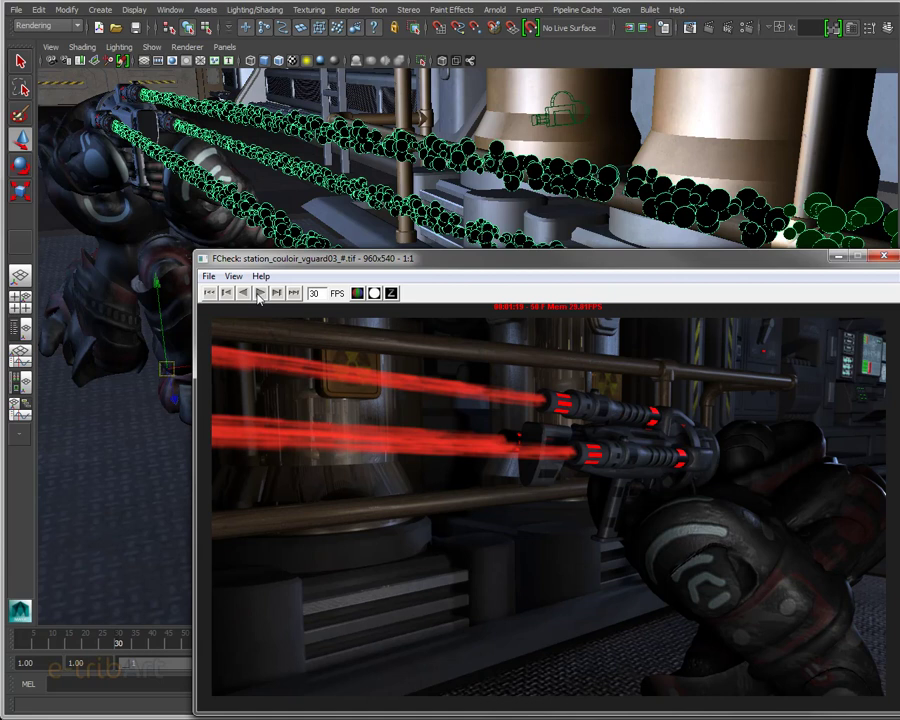
left_click(260, 293)
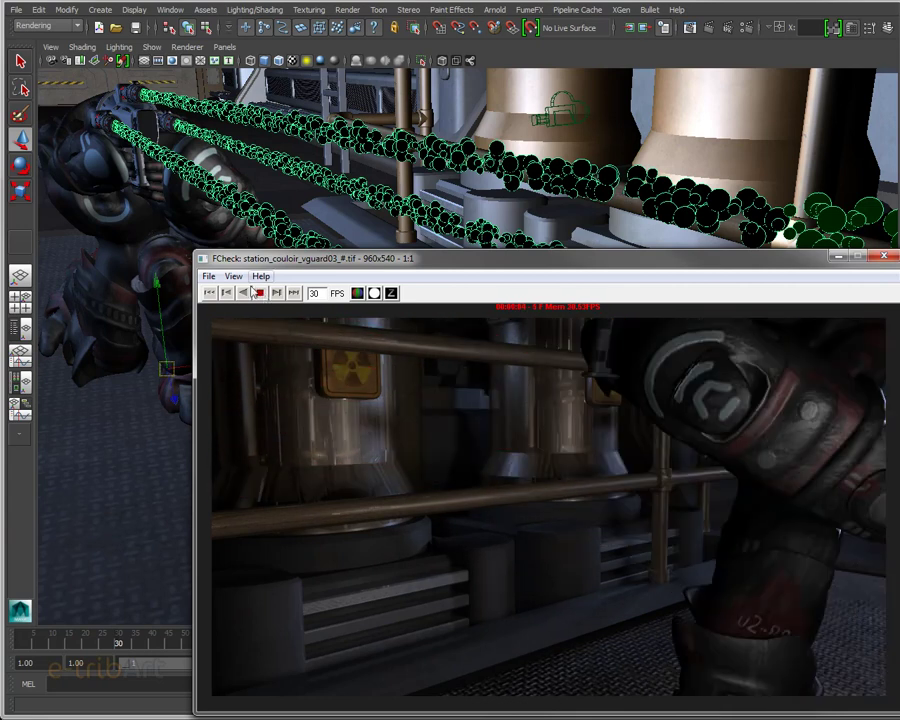
left_click(259, 293)
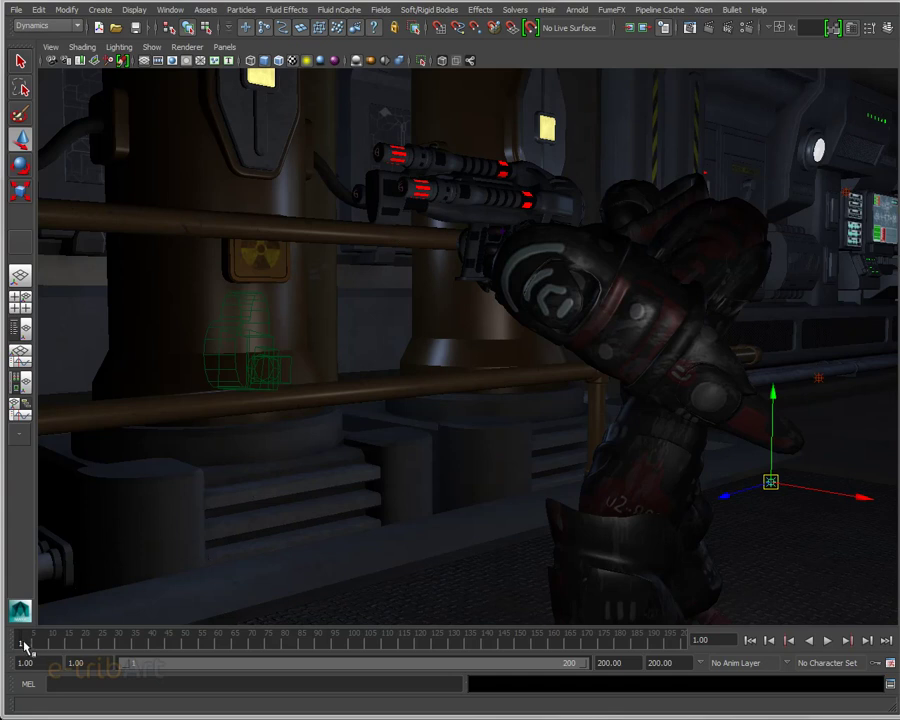
key("alt+v")
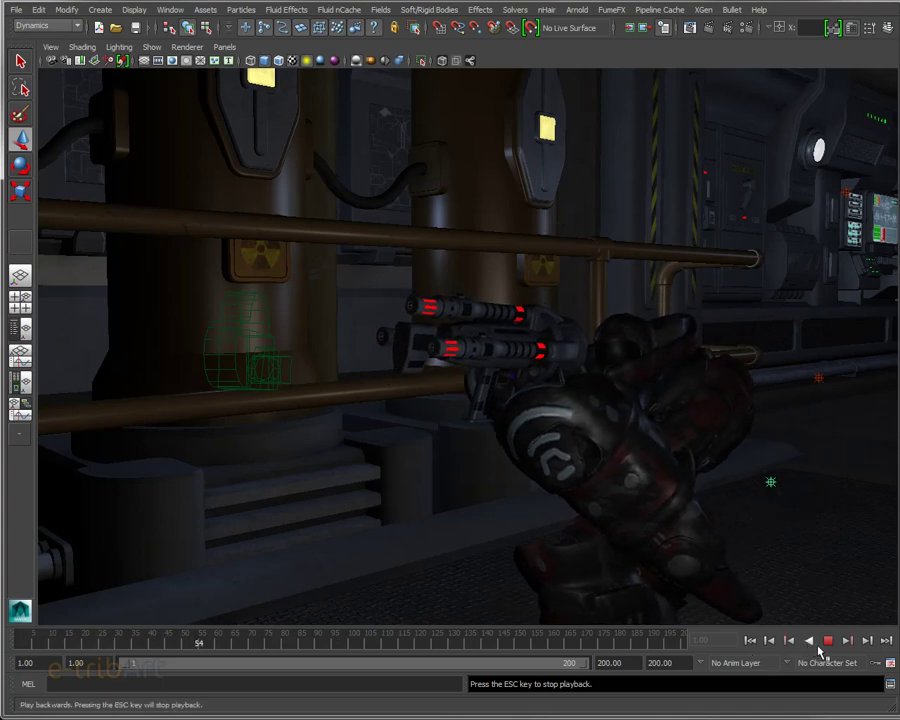
left_click(828, 640)
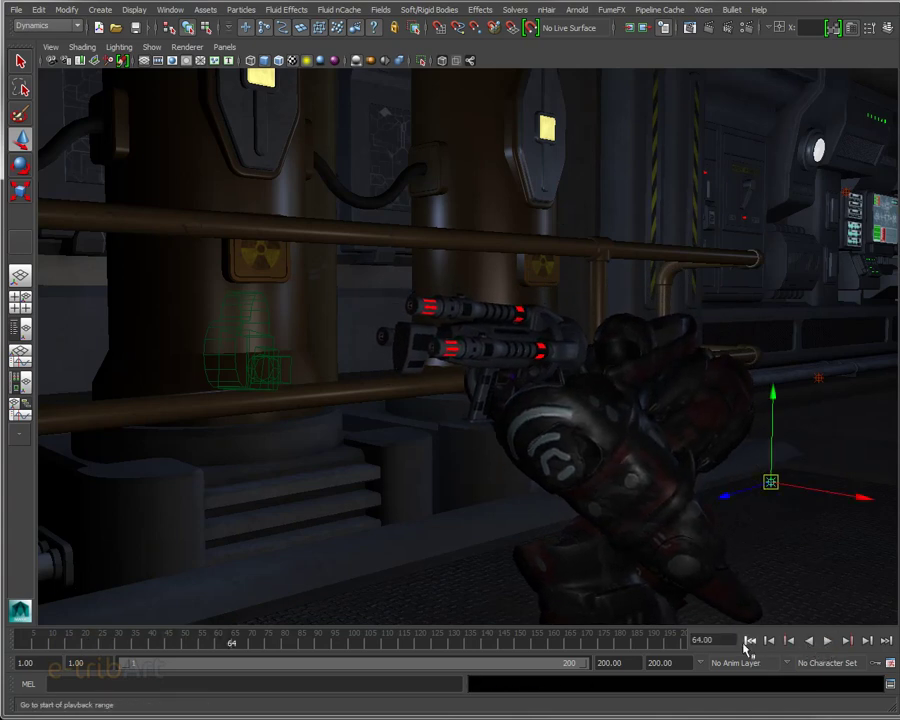
left_click(750, 641)
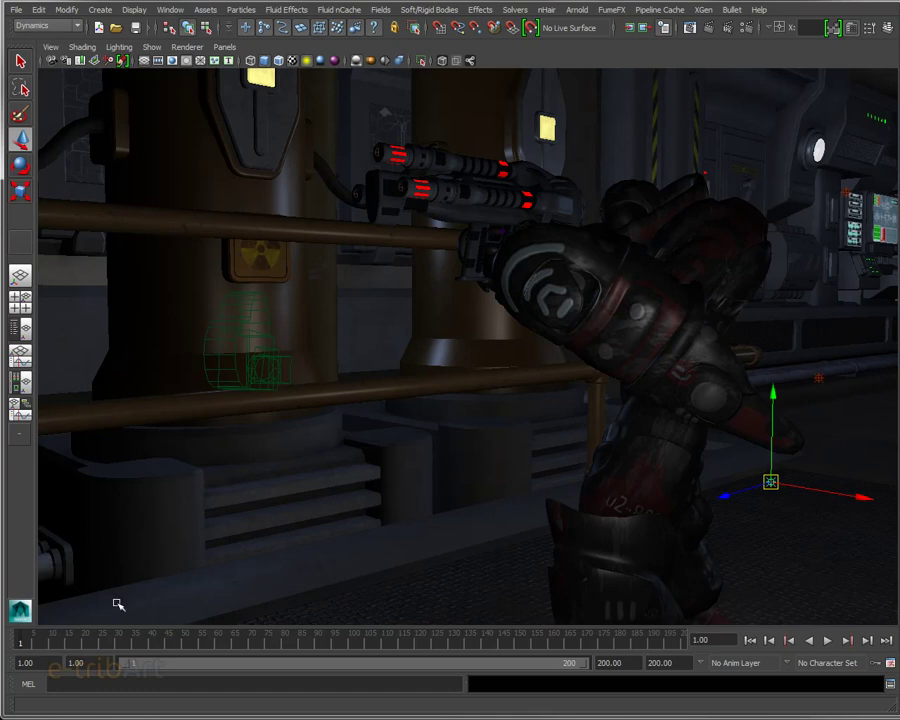
Select the upper barrel's muzzle ring and frame a close-up view on it.
left_click(378, 152)
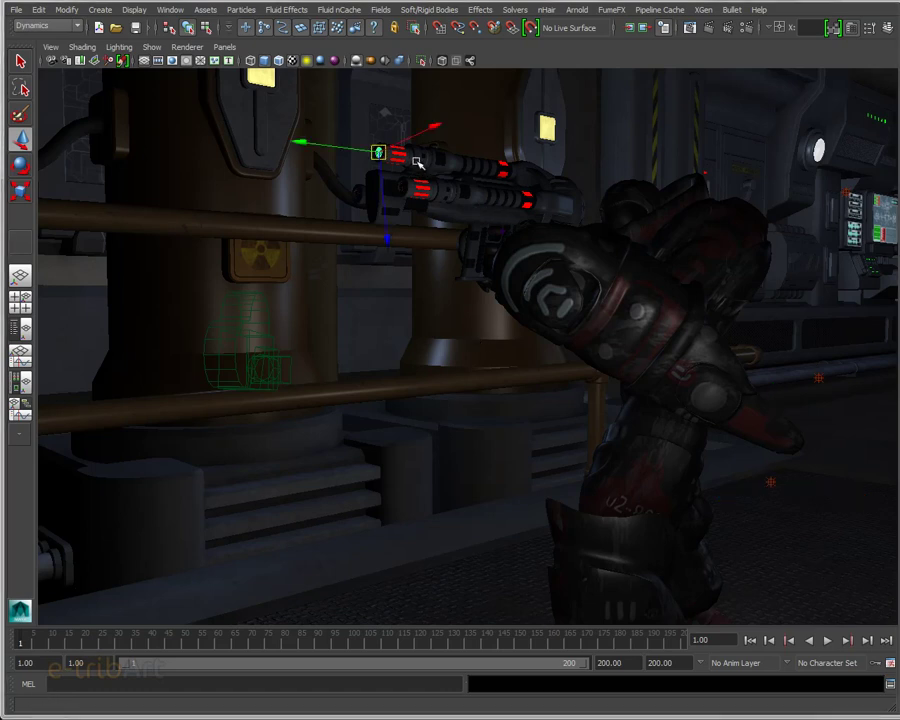
key("f")
scroll(442, 216, "up", 2)
scroll(444, 216, "up", 3)
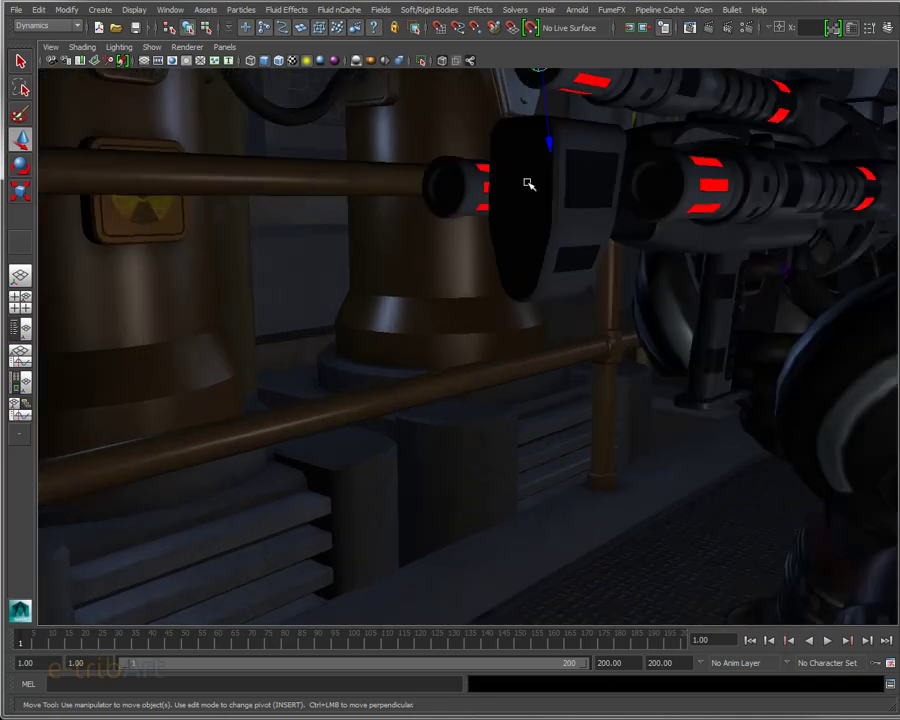
key("f")
scroll(545, 210, "down", 3)
scroll(543, 222, "down", 2)
mouse_move(543, 222)
left_mouse_down("alt")
mouse_move(534, 297)
mouse_move(514, 301)
left_mouse_up("alt")
mouse_move(514, 301)
middle_mouse_down("alt")
mouse_move(605, 177)
mouse_move(603, 215)
middle_mouse_up("alt")
mouse_move(603, 215)
left_mouse_down("alt")
mouse_move(613, 316)
mouse_move(635, 296)
mouse_move(599, 322)
left_mouse_up("alt")
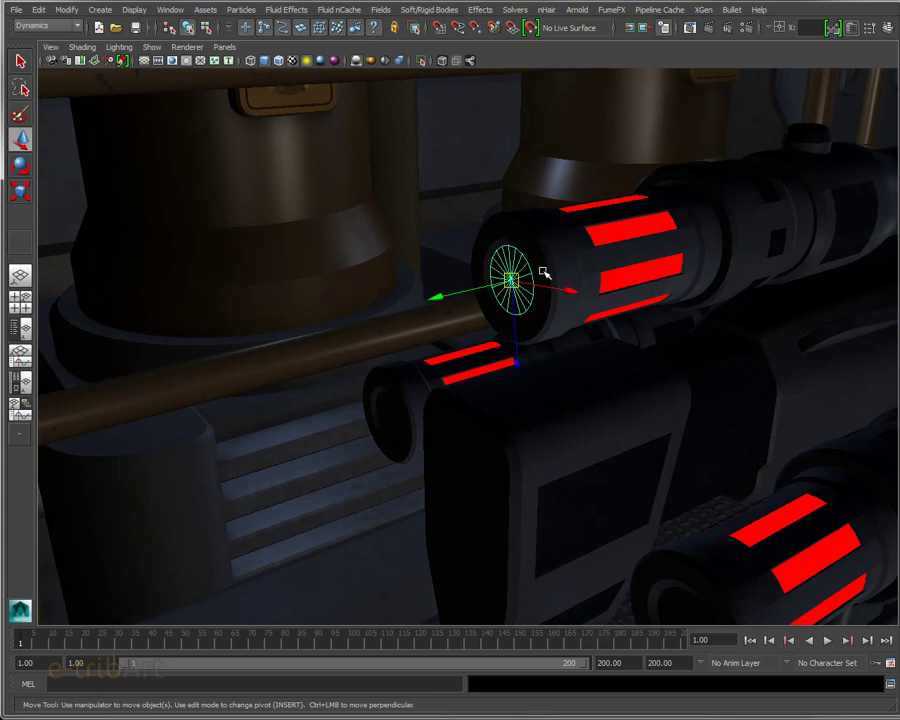
Nudge the upper muzzle ring slightly so it sits at the barrel mouth.
left_click(513, 310)
left_click(521, 281)
left_click_drag(437, 301, 434, 298)
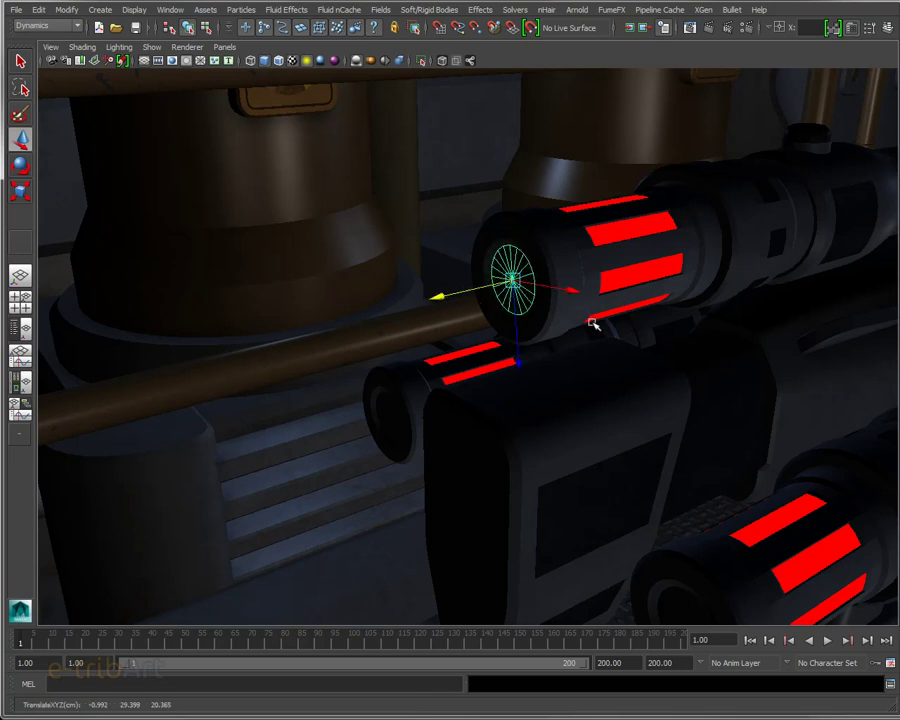
scroll(640, 333, "up", 2)
scroll(582, 282, "up", 2)
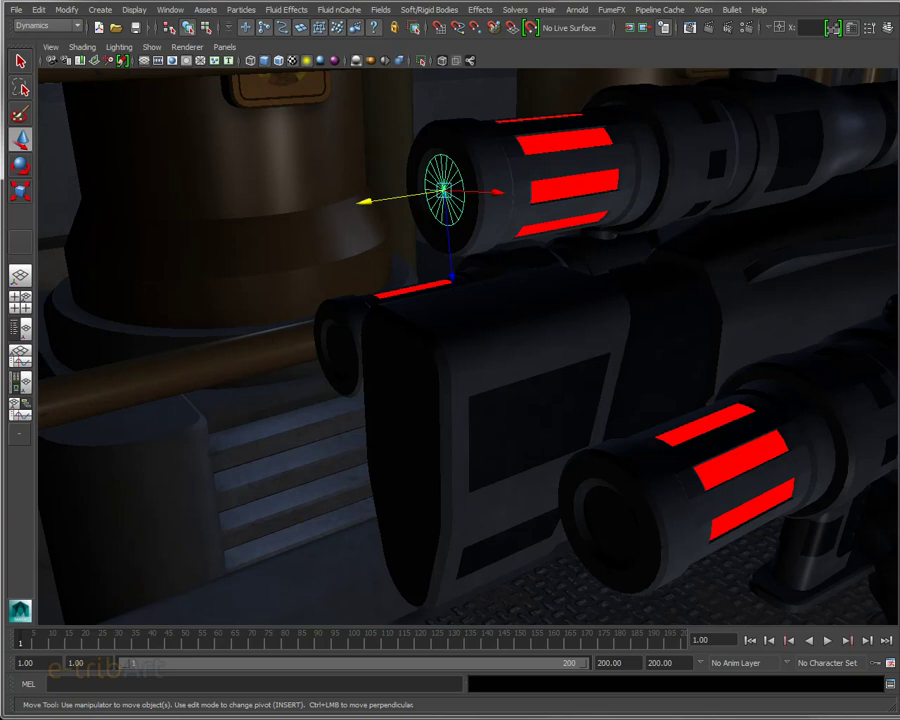
Shift the lower barrel's ring slightly left, then select all three muzzle rings.
left_click(609, 523)
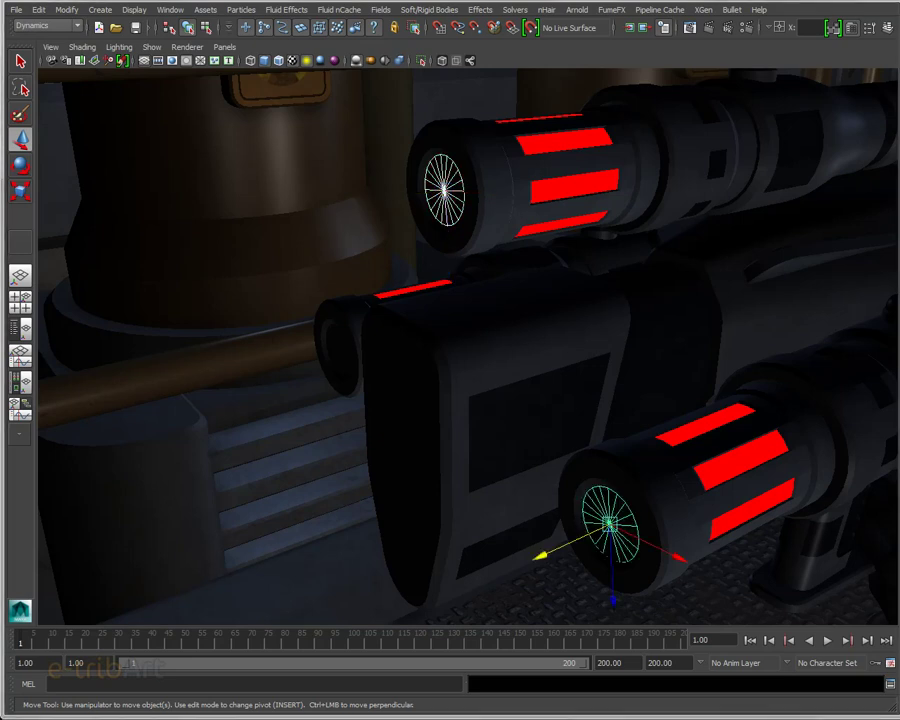
left_click(338, 350)
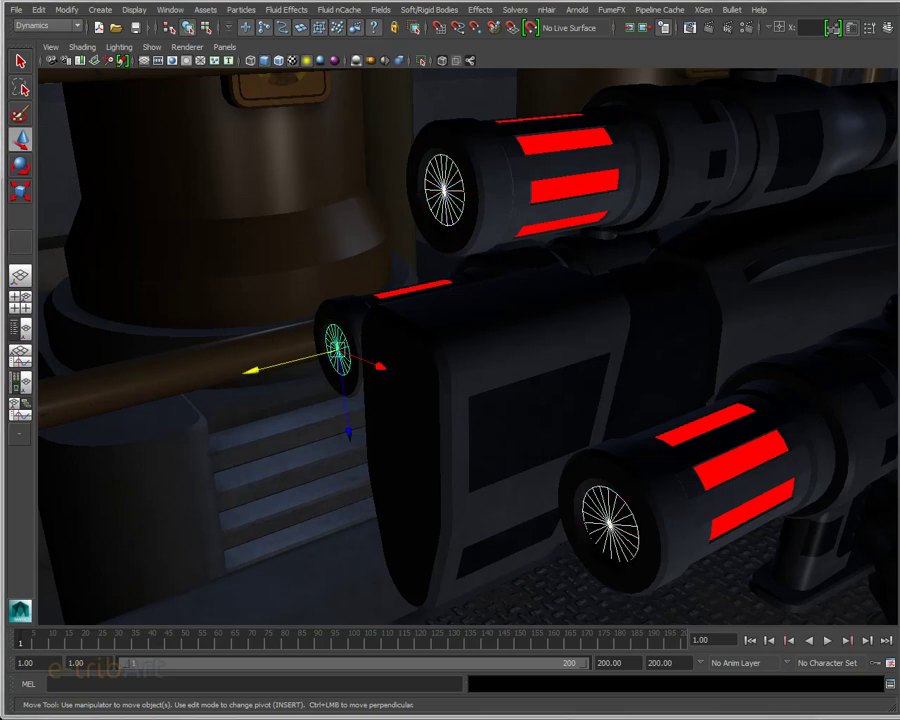
left_click(607, 522)
left_click_drag(557, 553, 552, 555)
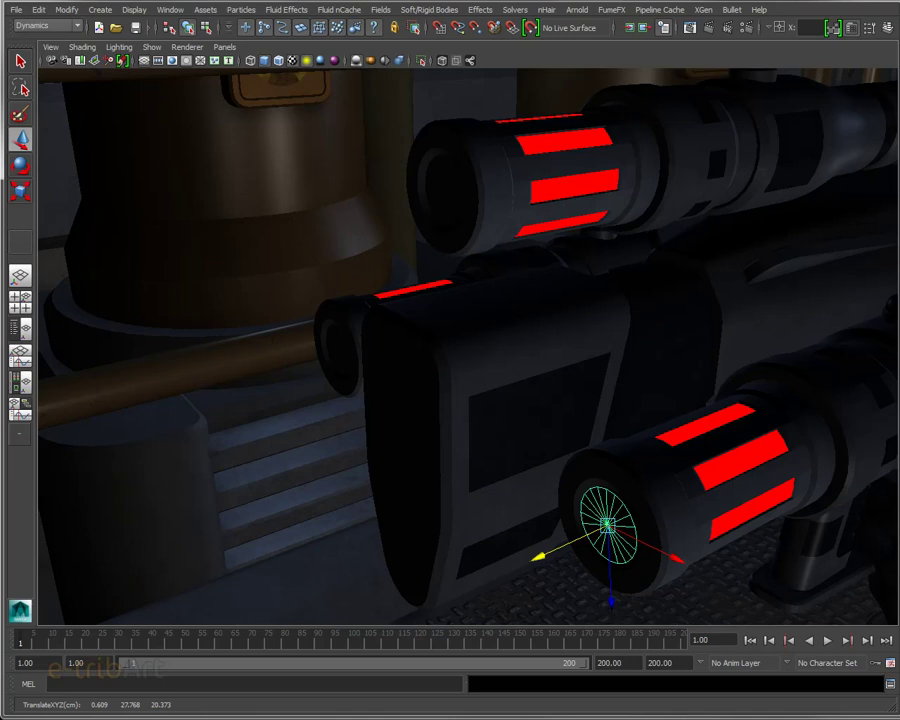
left_click(443, 189)
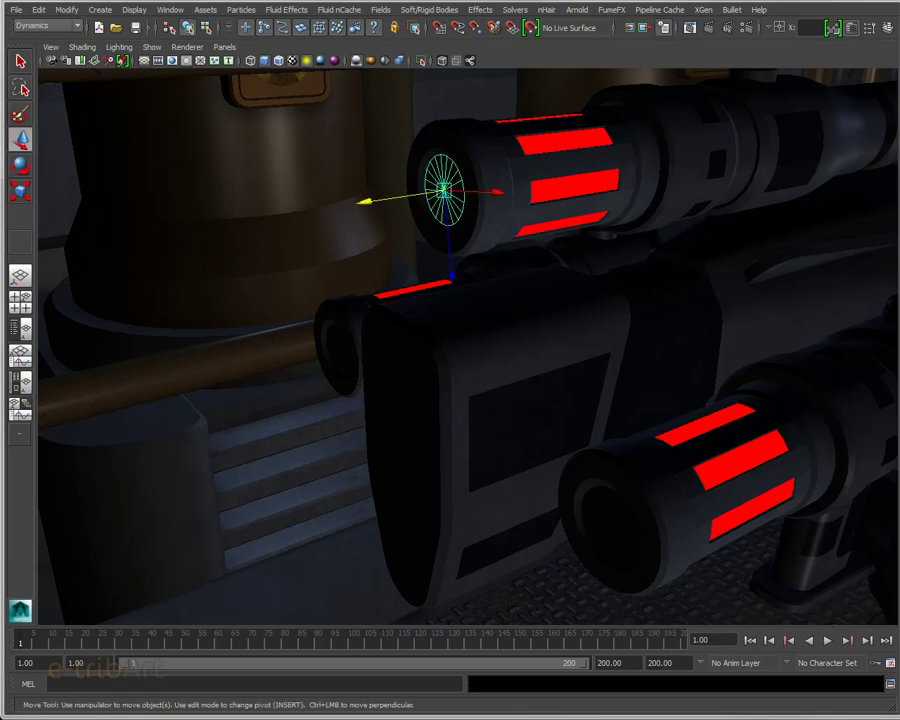
left_click(337, 350)
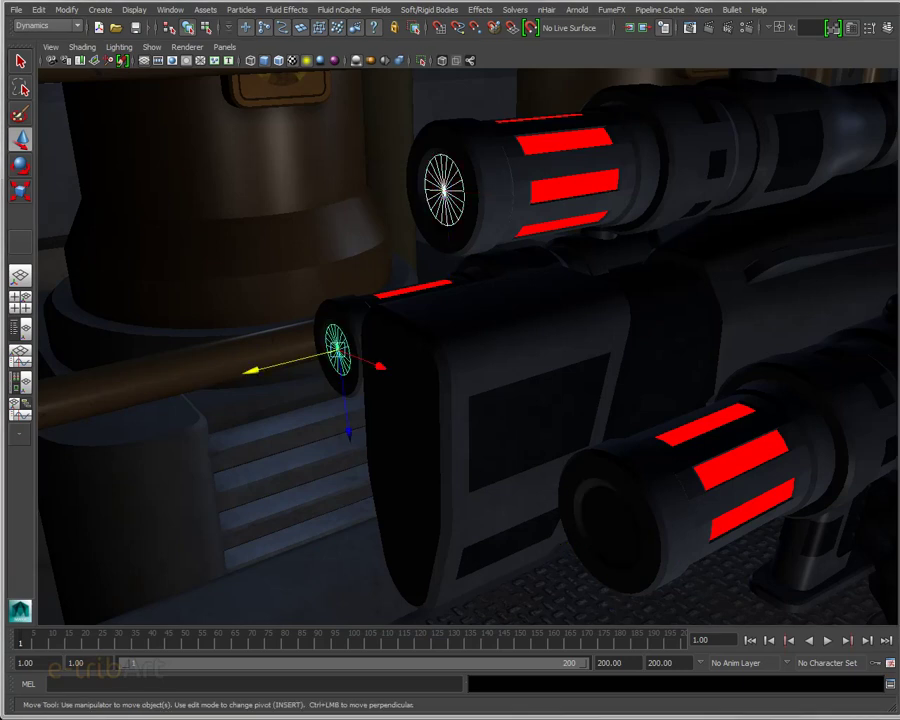
left_click(607, 524)
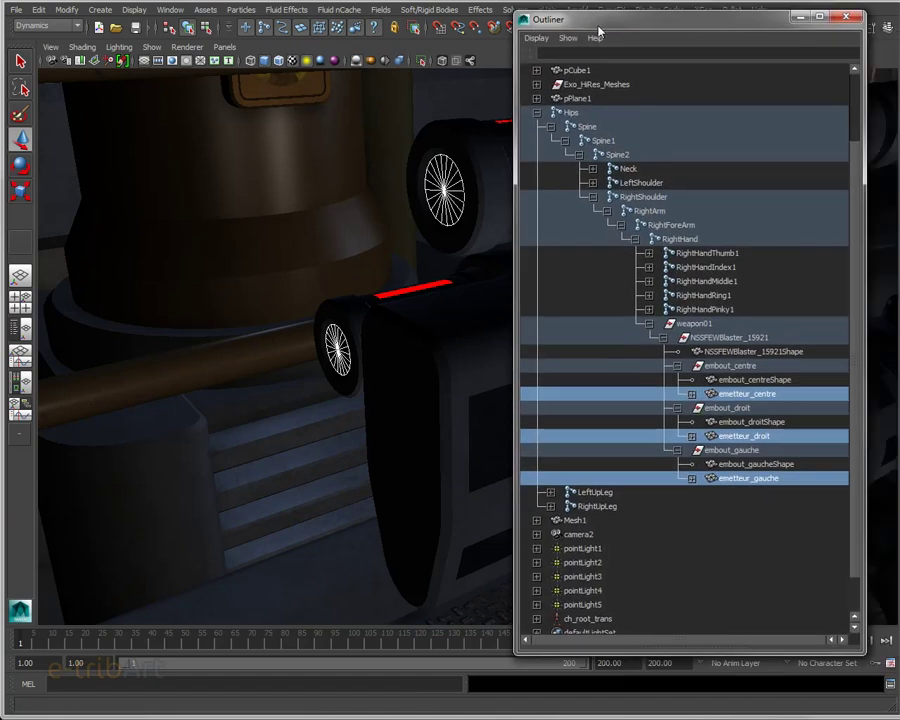
Confirm the three emetteur objects are selected in the Outliner, then bring up the Particles menu.
left_click_drag(610, 14, 583, 12)
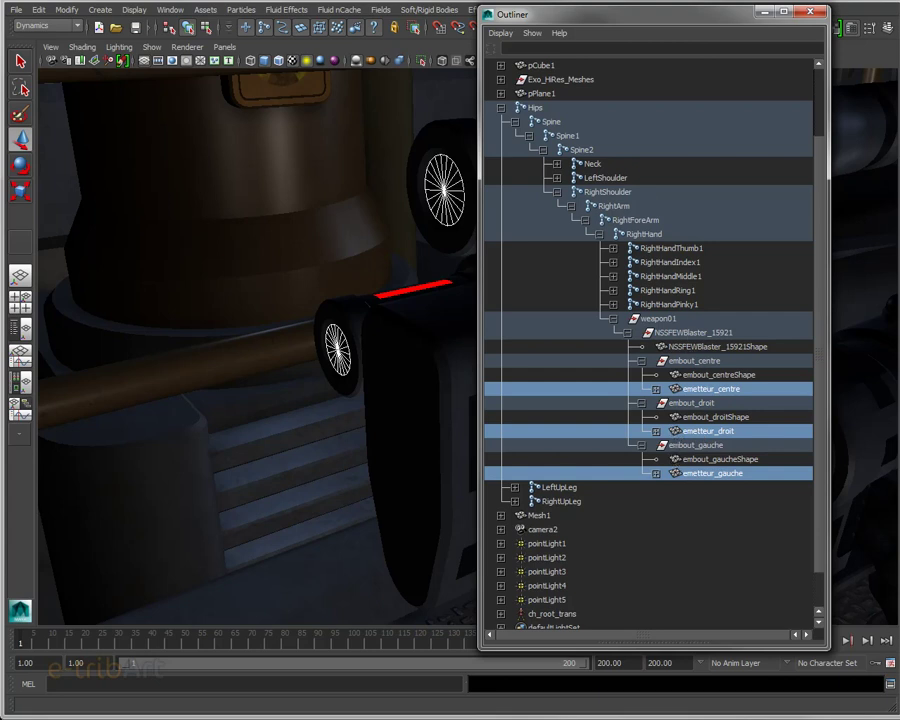
left_click_drag(607, 8, 899, 10)
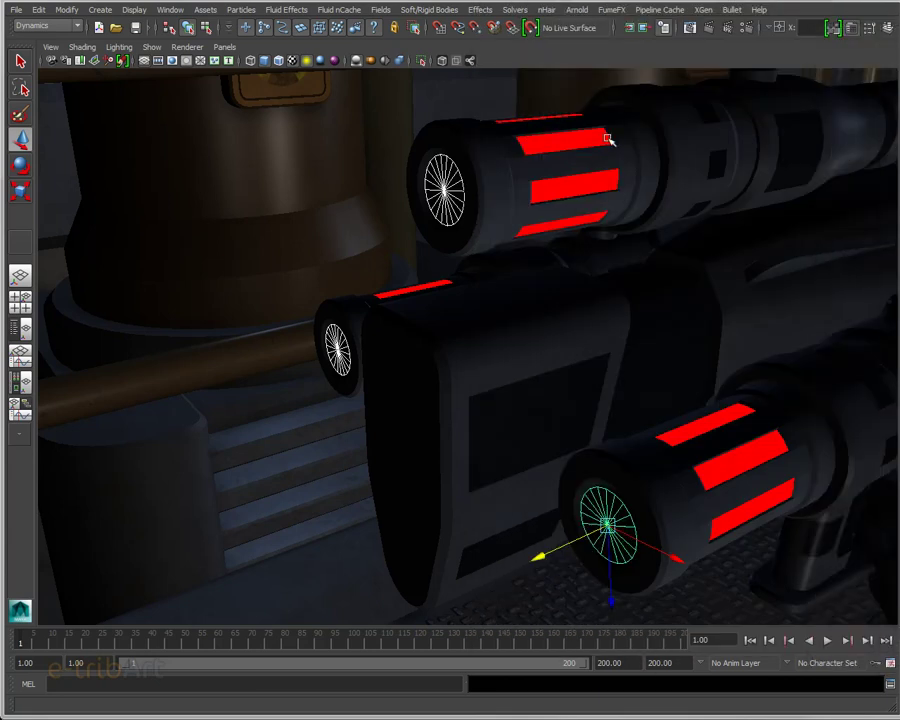
left_click(244, 12)
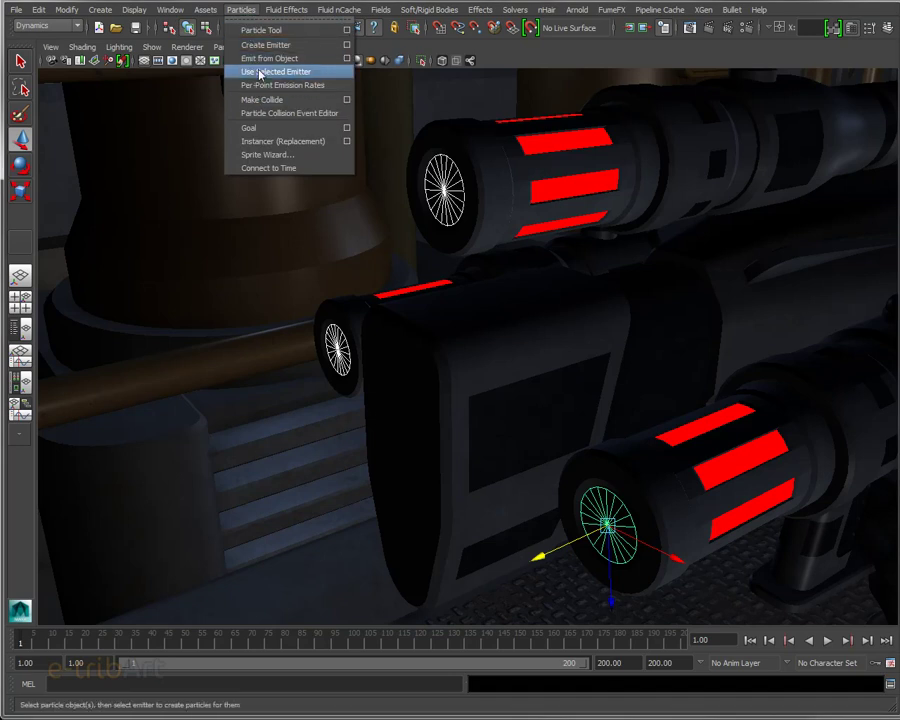
In Emit from Object options, set the emission speed to 5.
left_click(347, 58)
left_click_drag(703, 110, 491, 68)
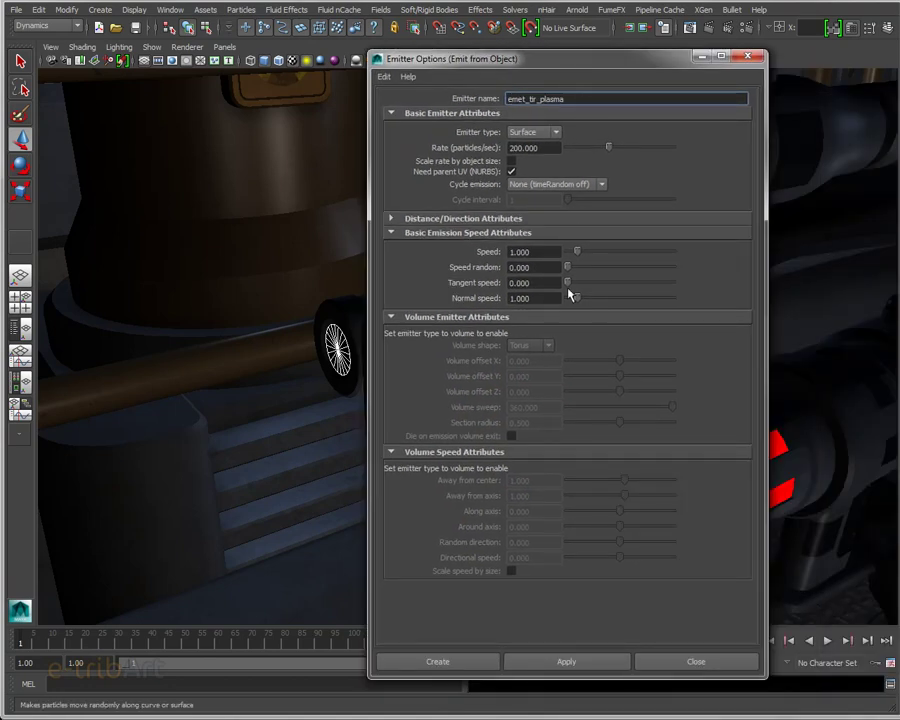
left_click(555, 252)
left_click_drag(553, 253, 498, 258)
type("5.000")
key("Return")
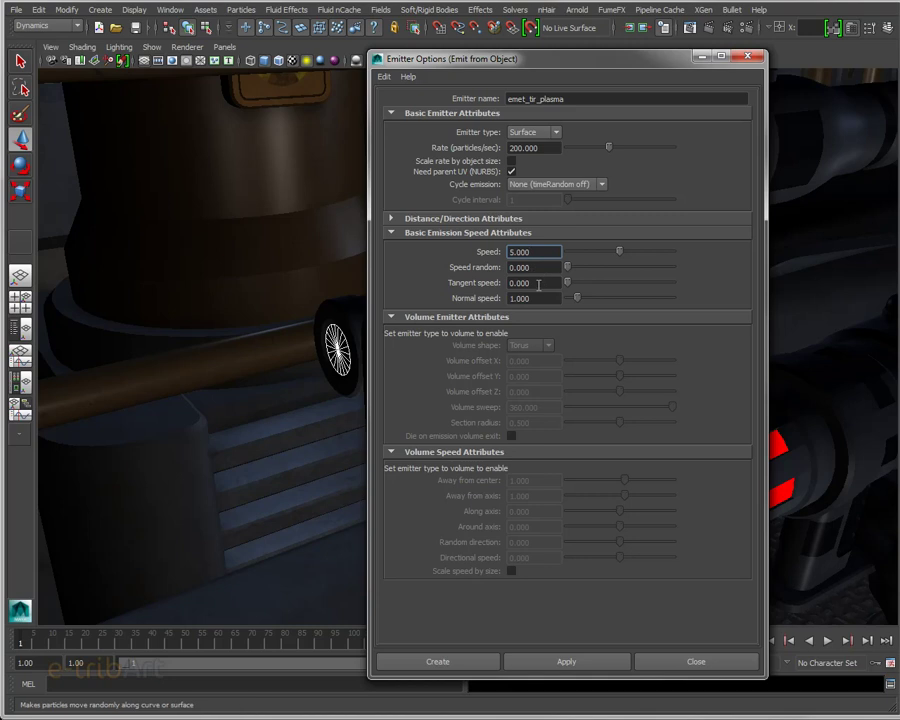
left_click(557, 283)
mouse_move(533, 283)
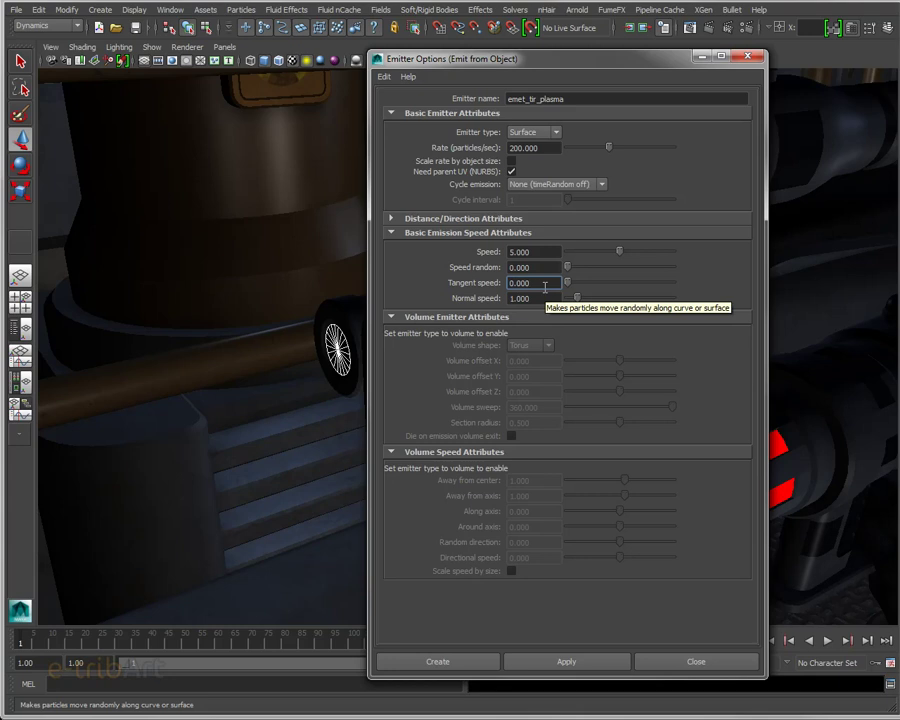
left_click_drag(545, 58, 735, 11)
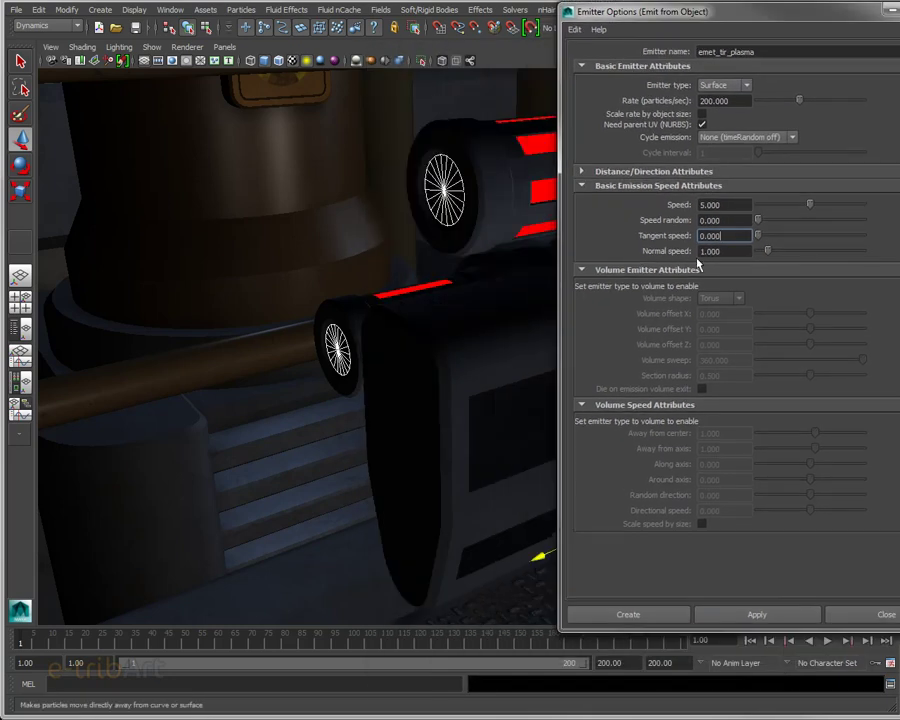
key("Tab")
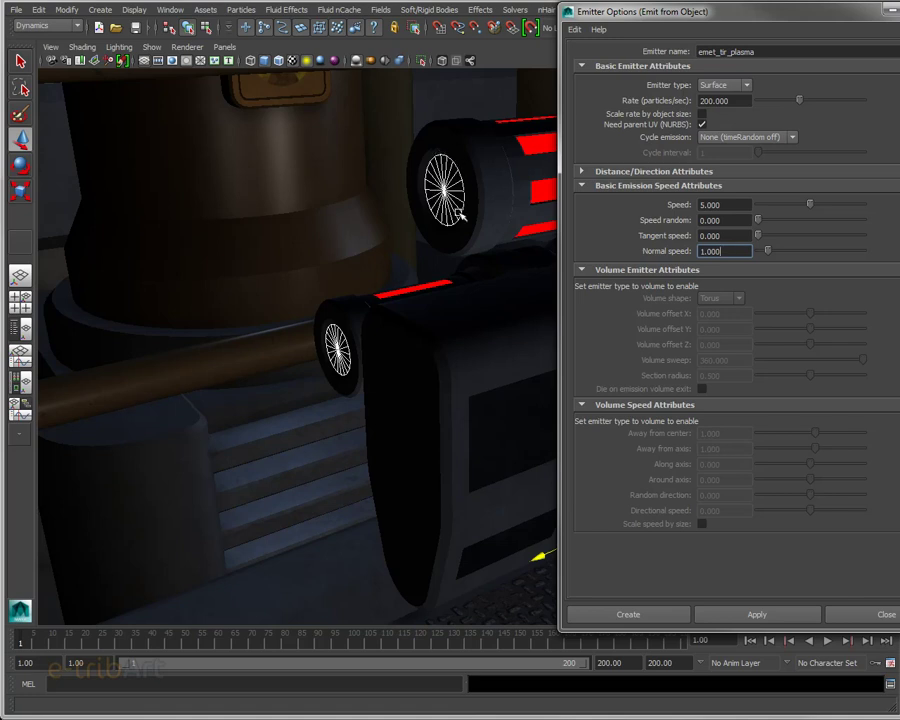
Set rate 200 particles/sec and create the emet_tir_plasma surface emitters.
left_click_drag(613, 8, 544, 11)
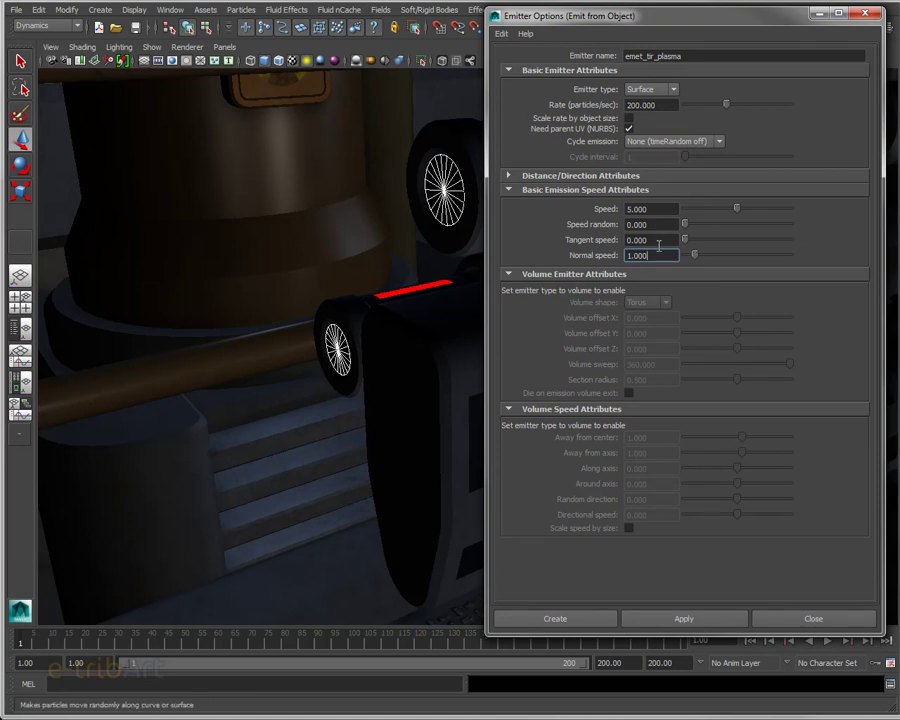
mouse_move(658, 245)
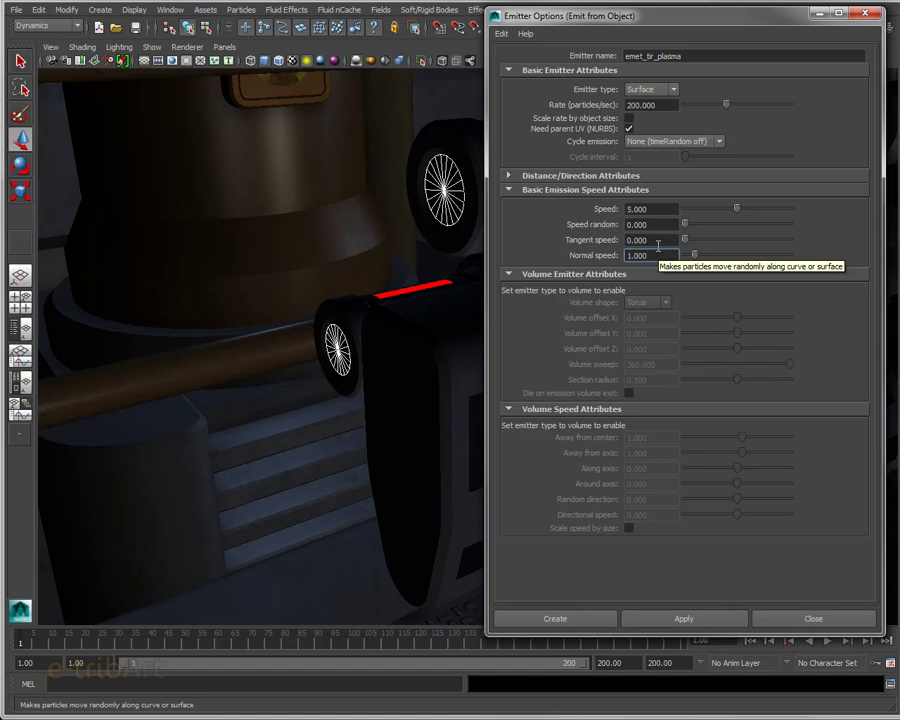
left_click(660, 224)
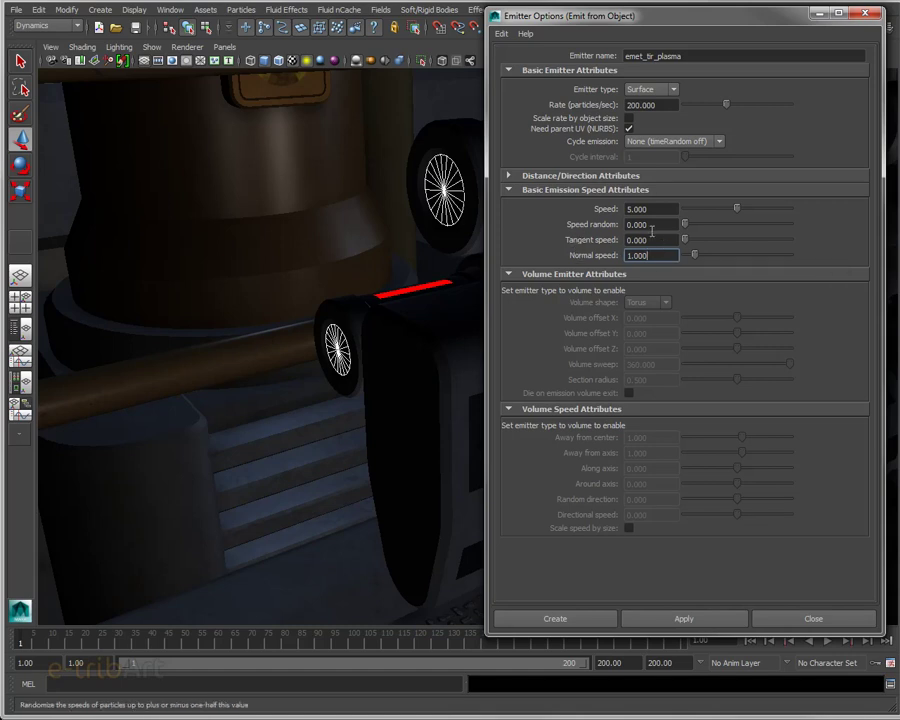
left_click(631, 240)
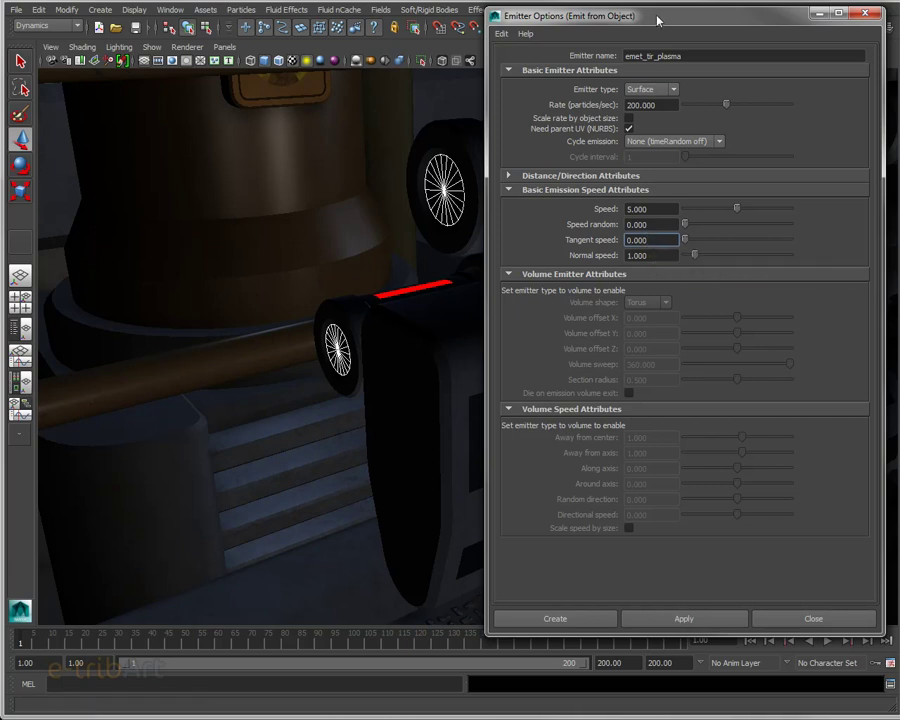
left_click_drag(650, 15, 641, 14)
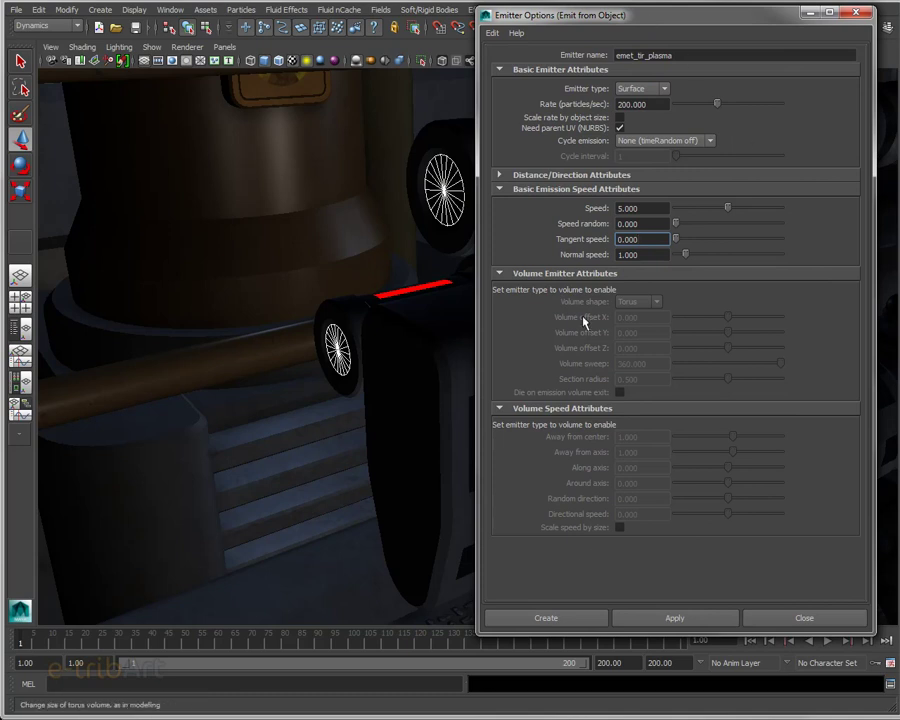
left_click(655, 105)
left_click(560, 620)
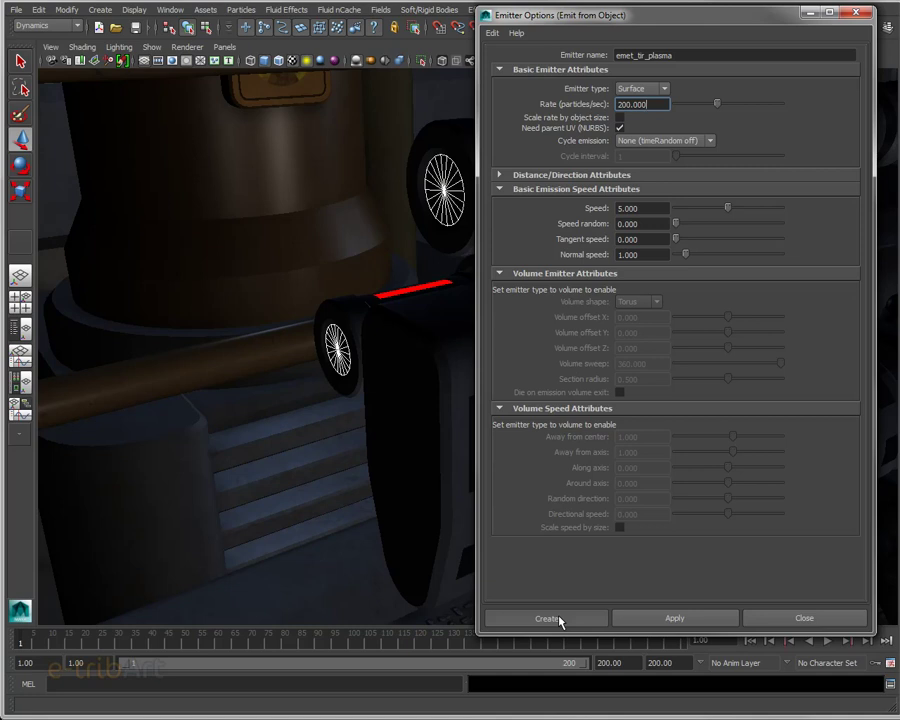
left_click(559, 621)
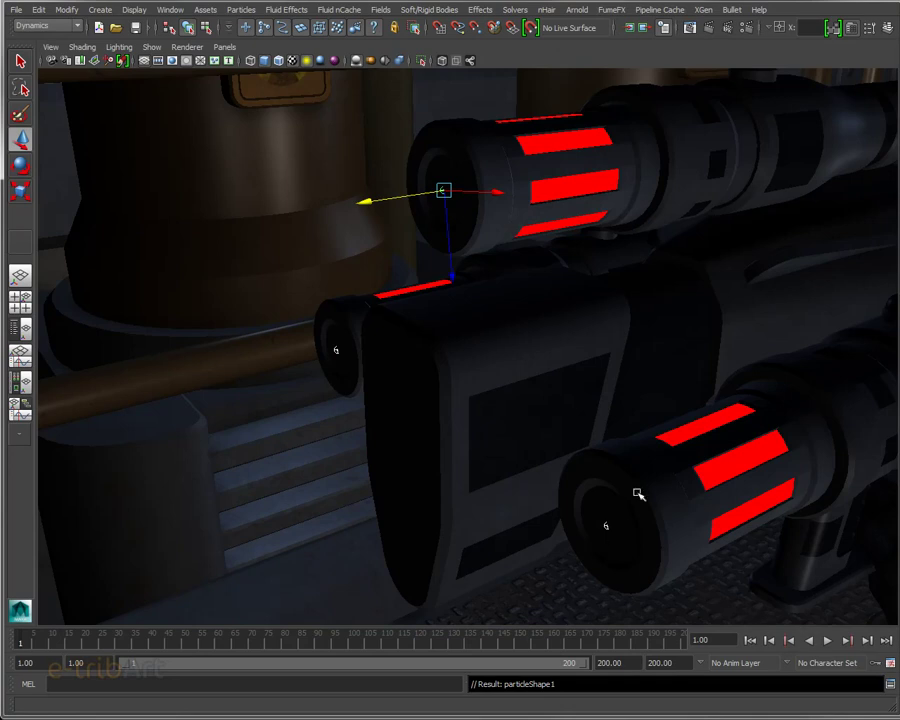
Orbit around the rifle scopes and bring the Outliner into view beside the viewport.
left_click_drag(635, 488, 676, 475, "alt")
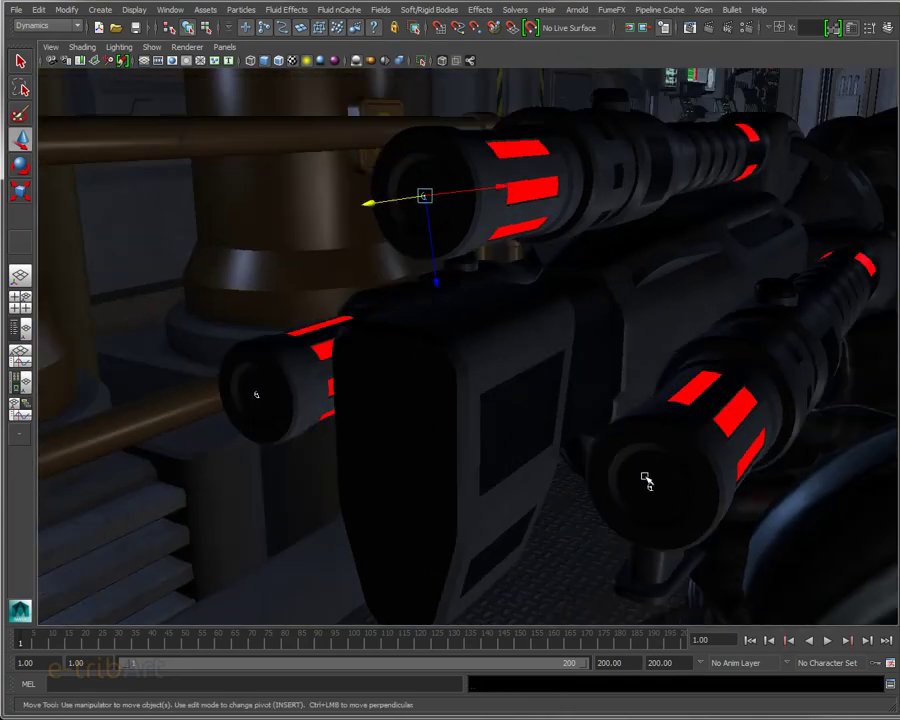
left_click_drag(680, 24, 624, 8)
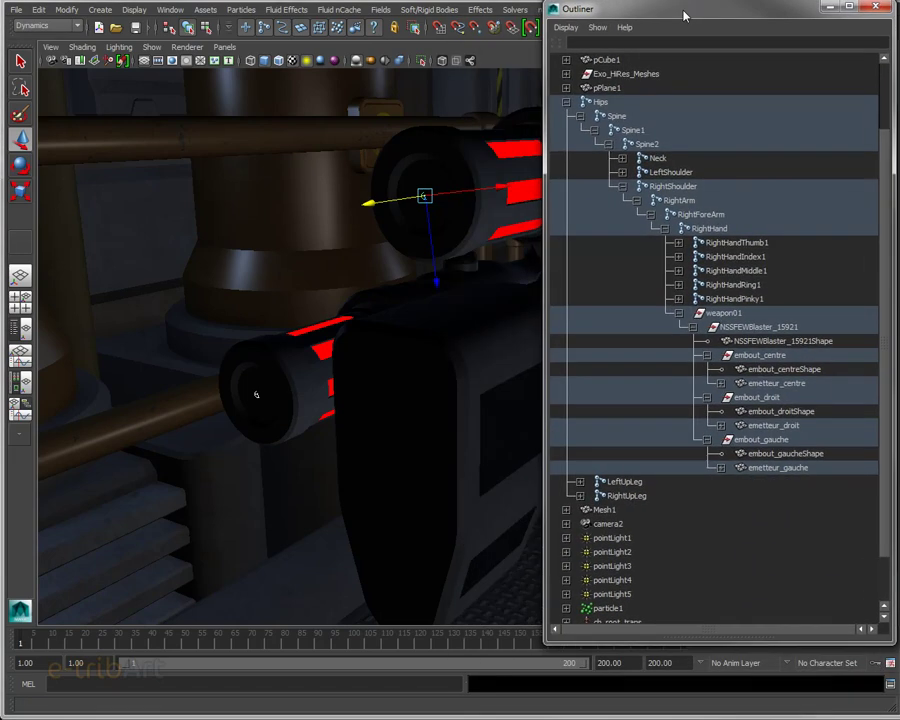
Expand emetteur_centre, emetteur_droit and emetteur_gauche to reveal emet_tir_plasma1–3, then move the Outliner aside.
left_click(721, 383)
left_click(780, 412)
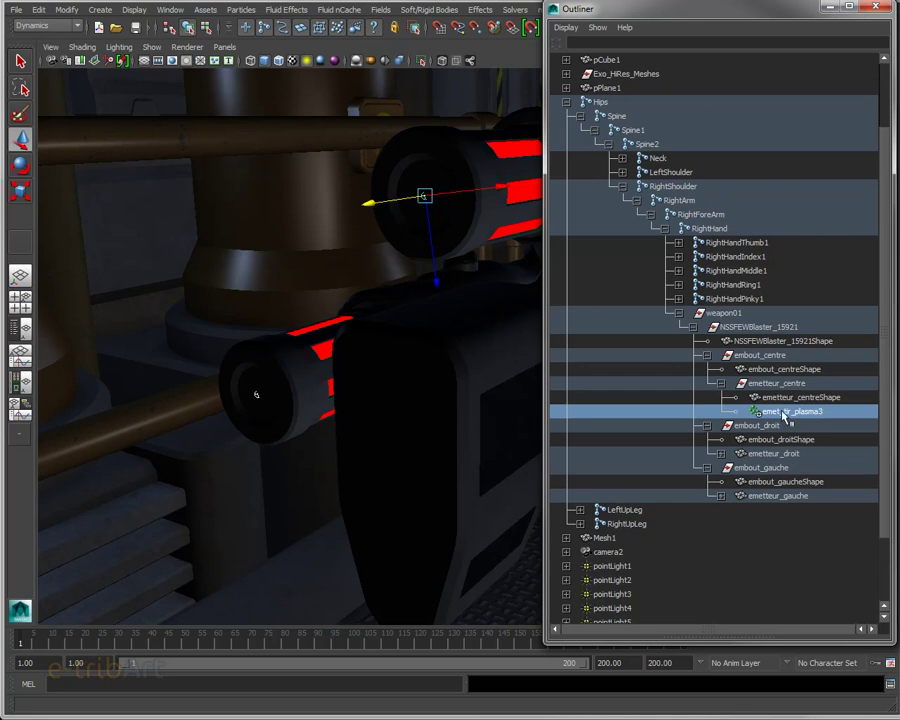
left_click(720, 454)
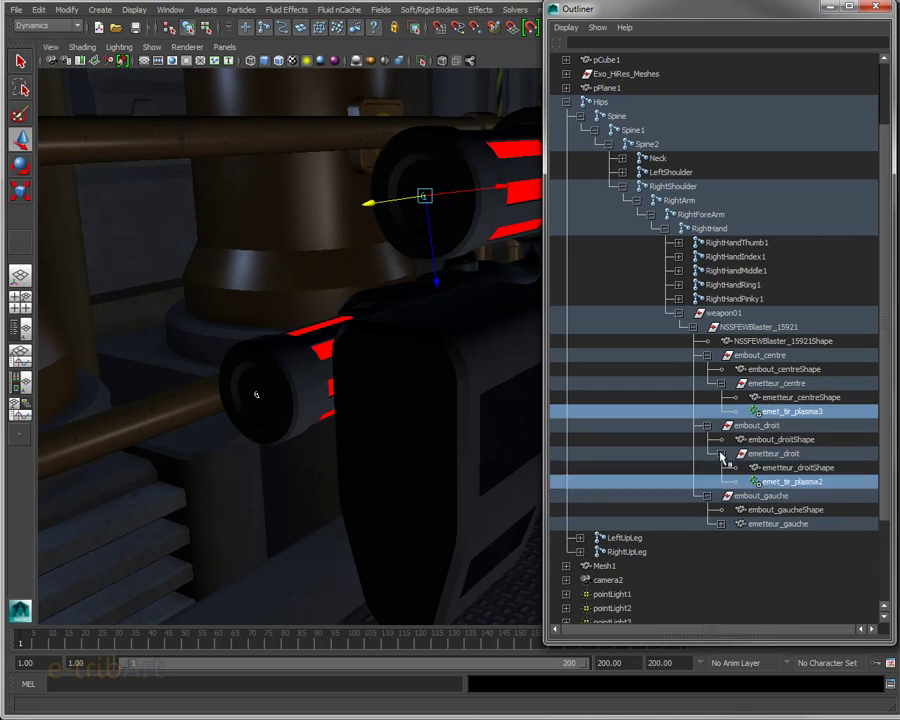
left_click(721, 524)
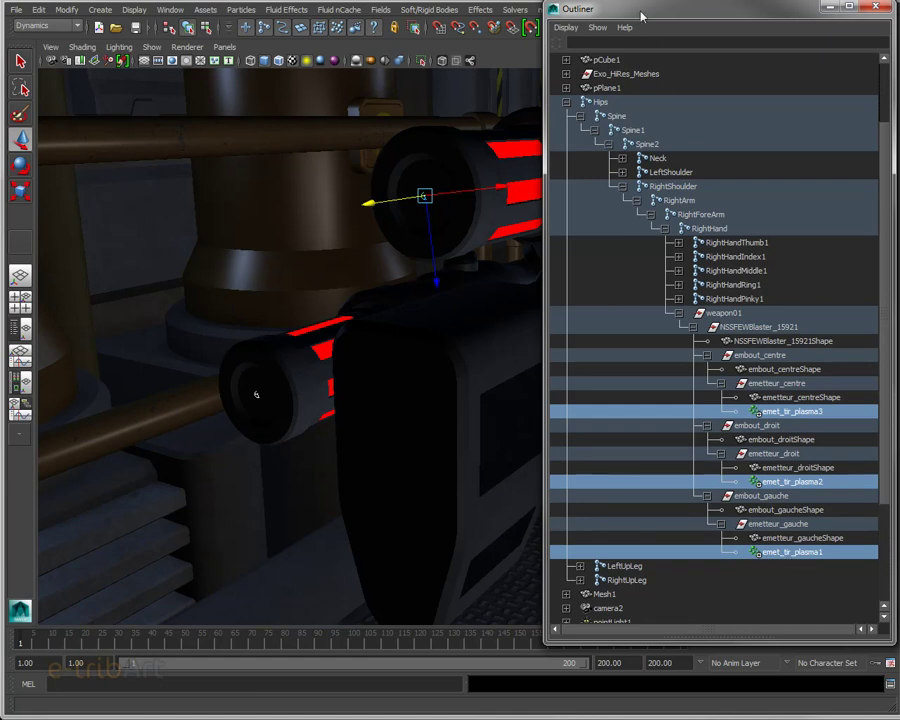
left_click_drag(678, 10, 899, 12)
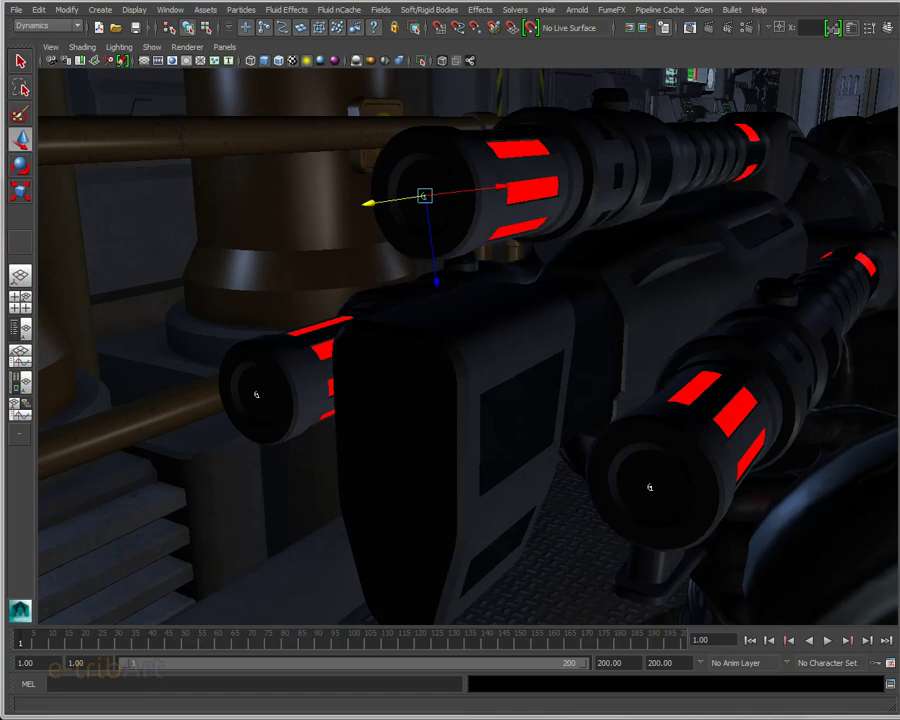
Open emet_tir_plasma3's attributes (Surface, rate 200, speed 5), inspect the barrels, and reopen the Outliner.
key("ctrl+a")
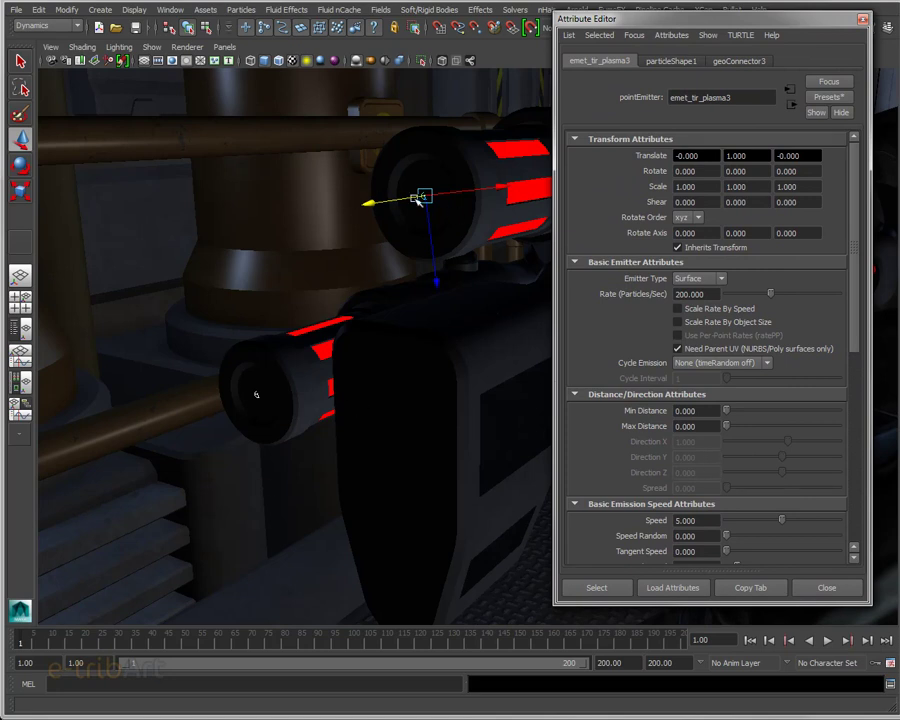
left_click_drag(628, 22, 635, 31)
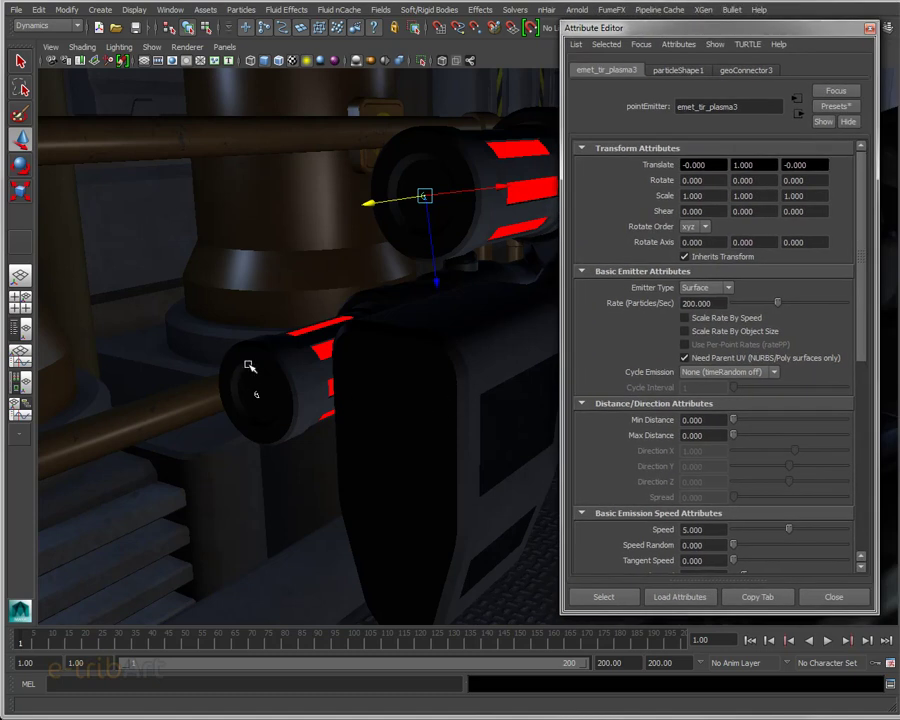
mouse_move(370, 386)
left_mouse_down("alt")
mouse_move(383, 386)
mouse_move(368, 396)
left_mouse_up("alt")
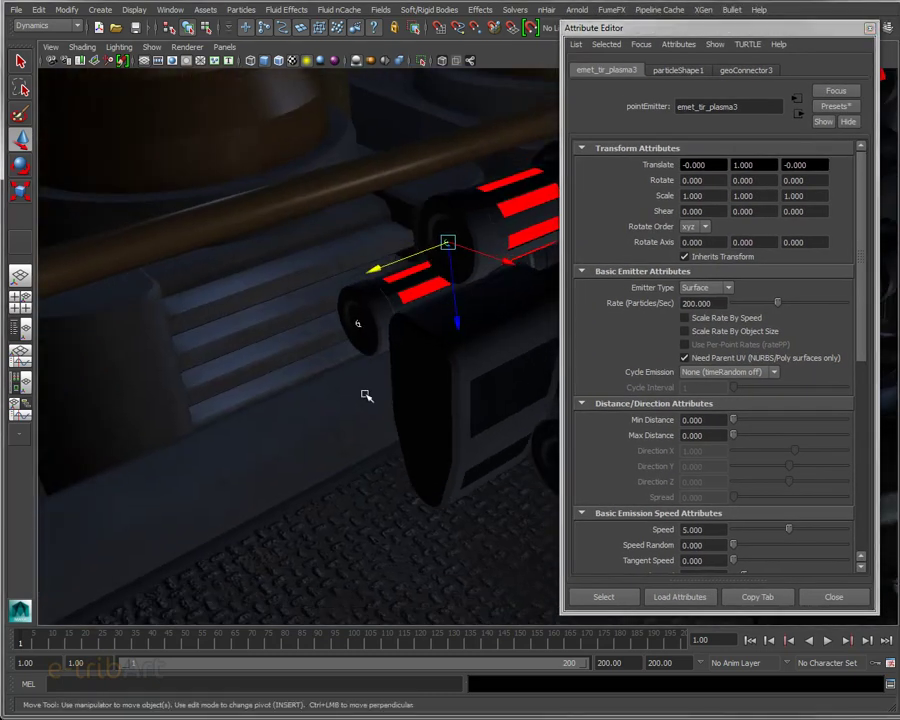
middle_click_drag(368, 396, 135, 416, "alt")
left_click_drag(135, 416, 191, 346, "alt")
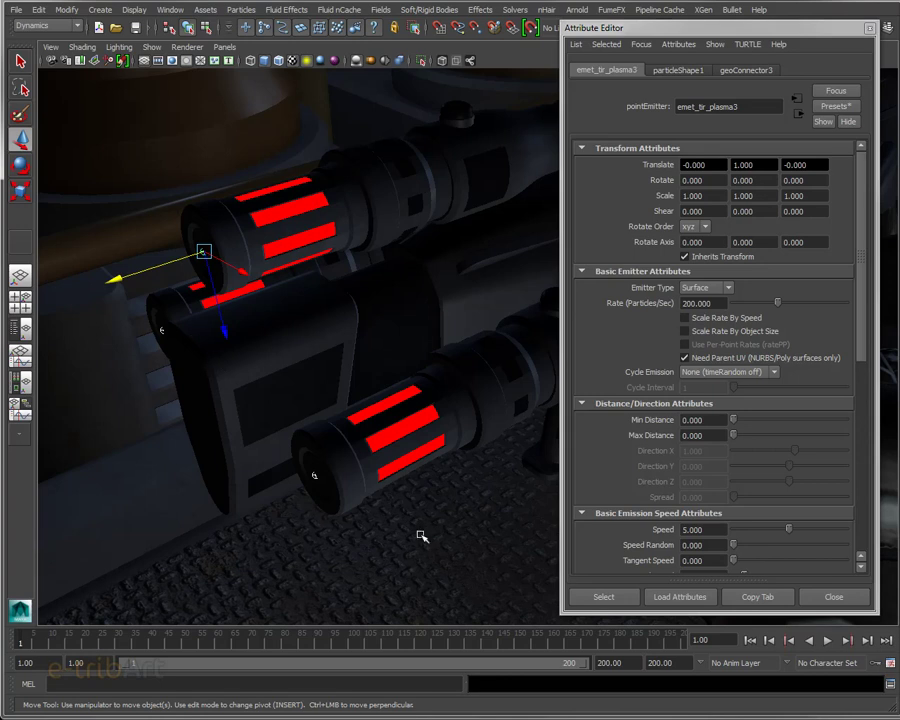
mouse_move(432, 454)
left_mouse_down("alt")
mouse_move(527, 396)
mouse_move(450, 418)
mouse_move(480, 422)
mouse_move(434, 438)
mouse_move(446, 418)
left_mouse_up("alt")
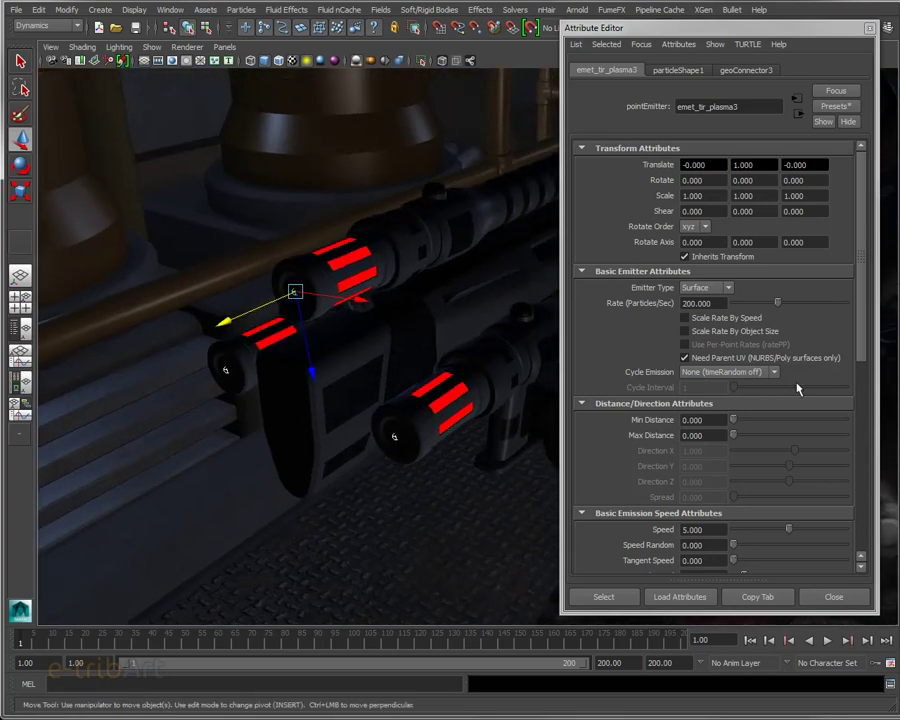
key("shift+o")
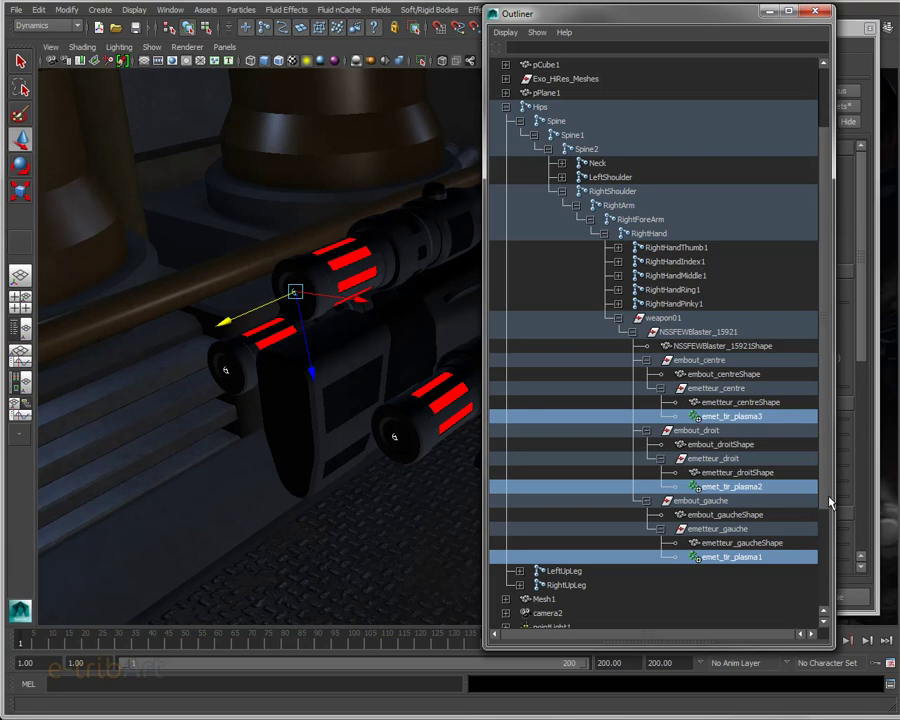
Rename particle1 in the Outliner to particle_plasma, then correct it to particle_tir_plasma.
scroll(826, 585, "down", 5)
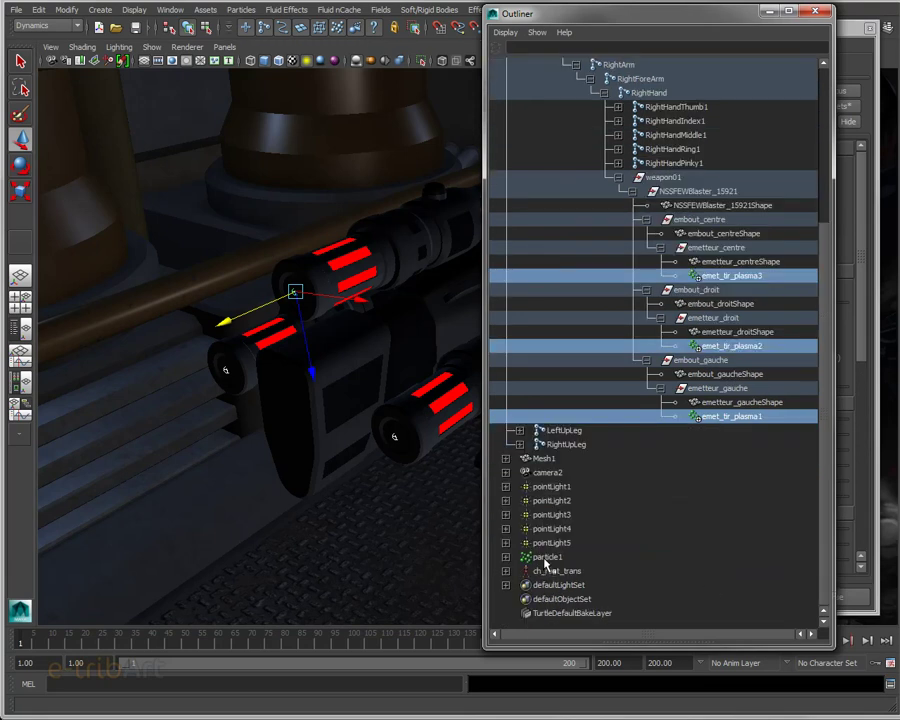
left_click(547, 557)
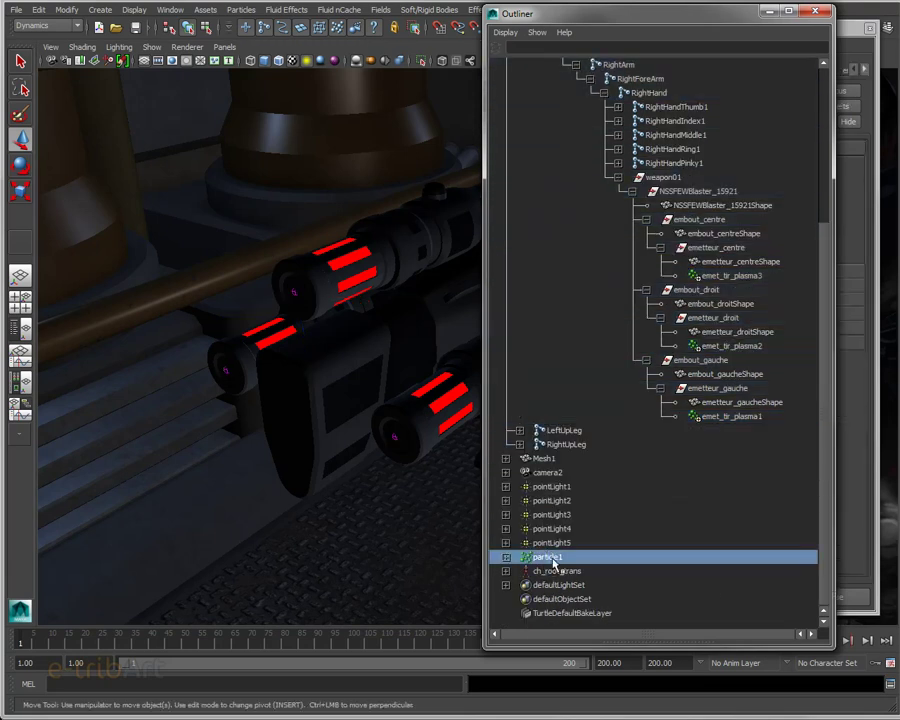
double_click(567, 556)
left_click(573, 556)
type("_plasma")
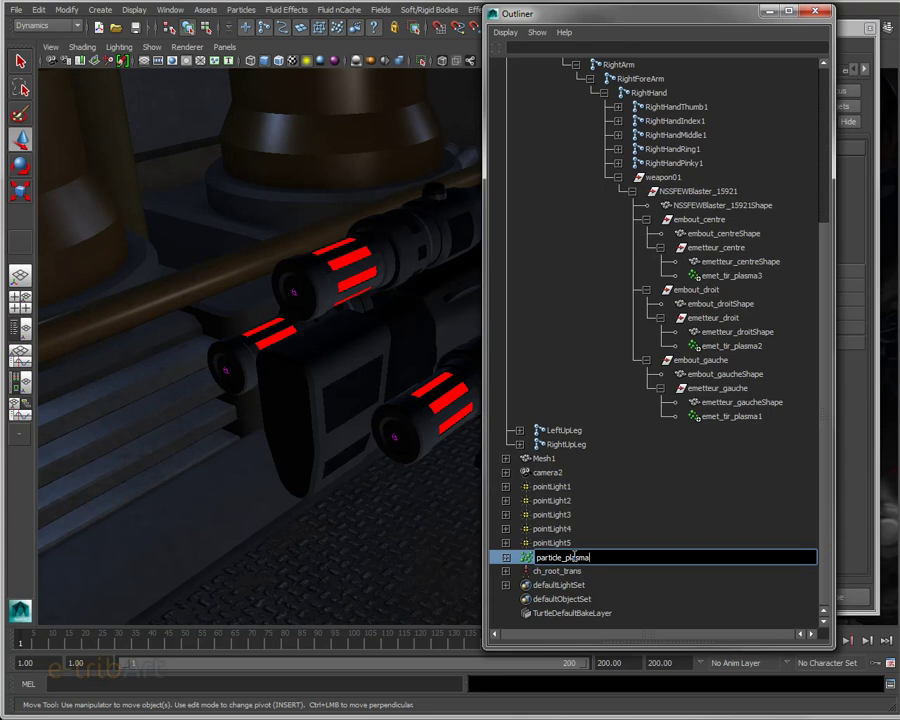
key("Return")
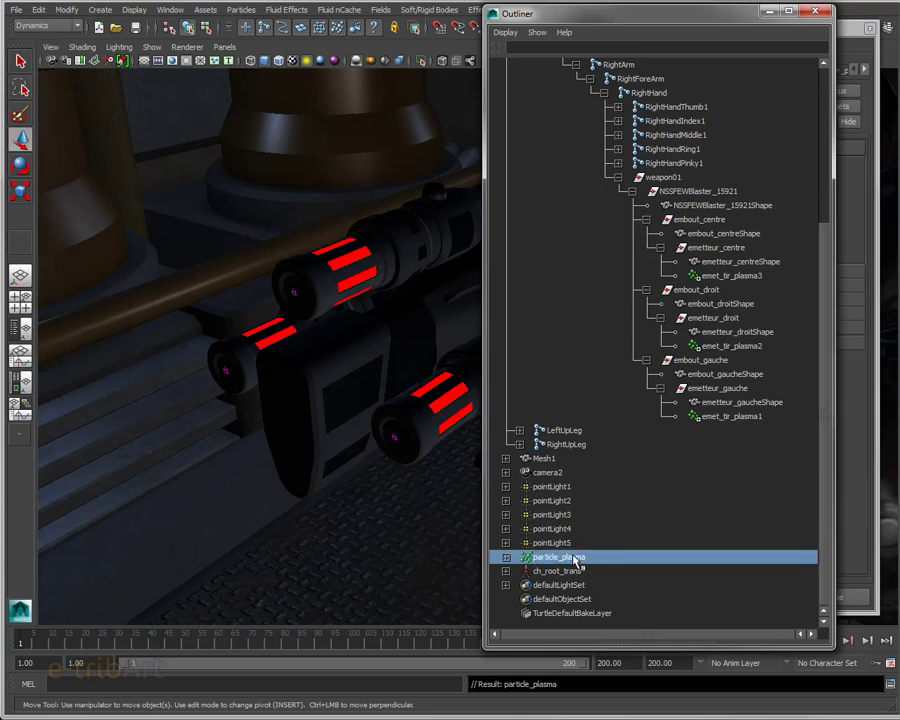
double_click(576, 558)
left_click(565, 557)
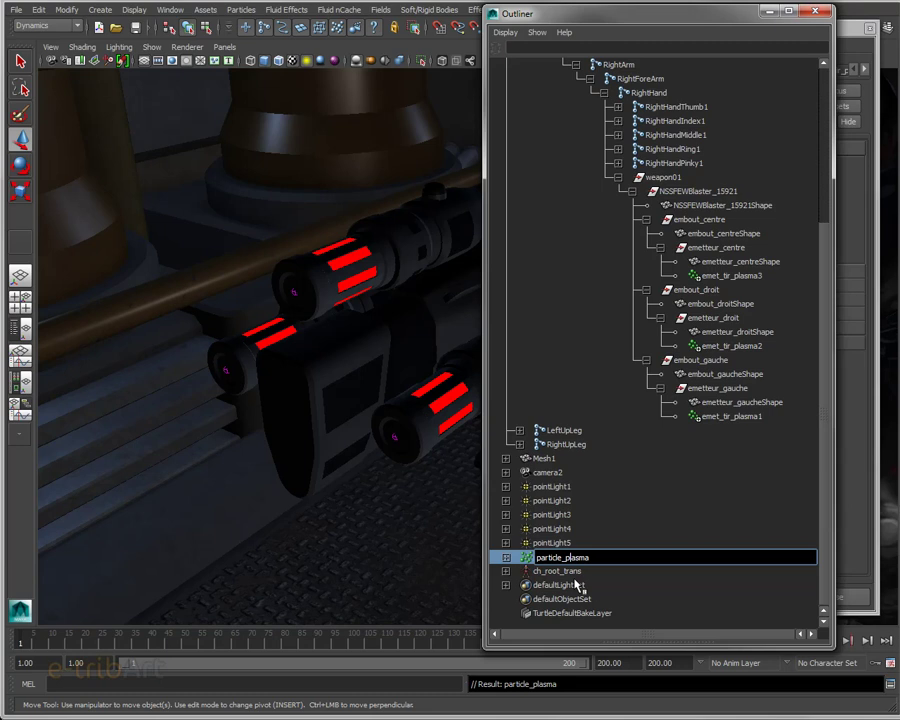
type("tir_")
key("BackSpace")
key("BackSpace")
key("BackSpace")
type("tir_")
type("p")
key("Return")
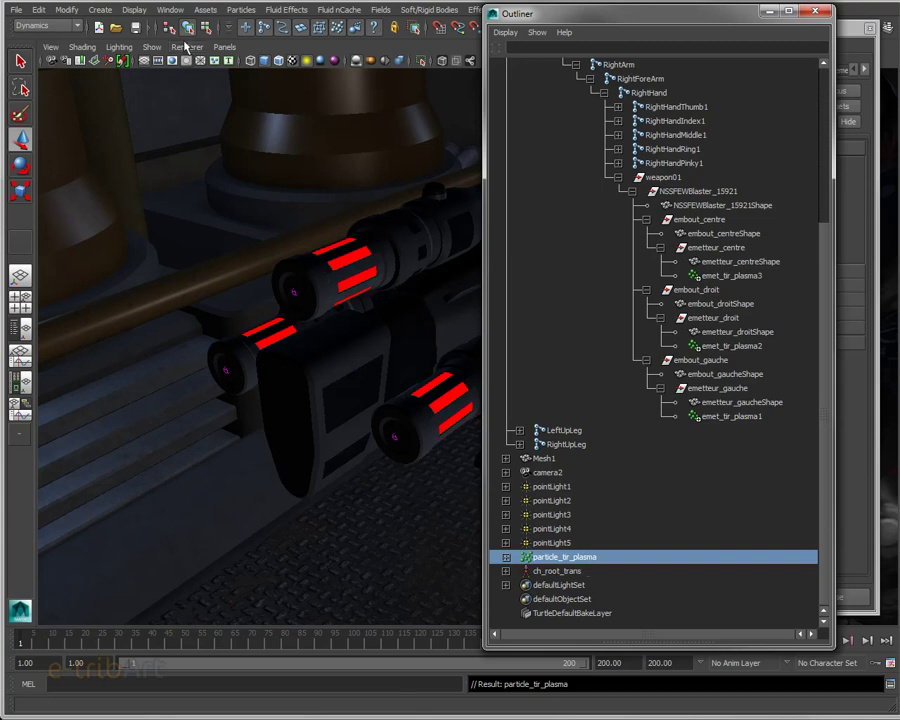
left_click(170, 10)
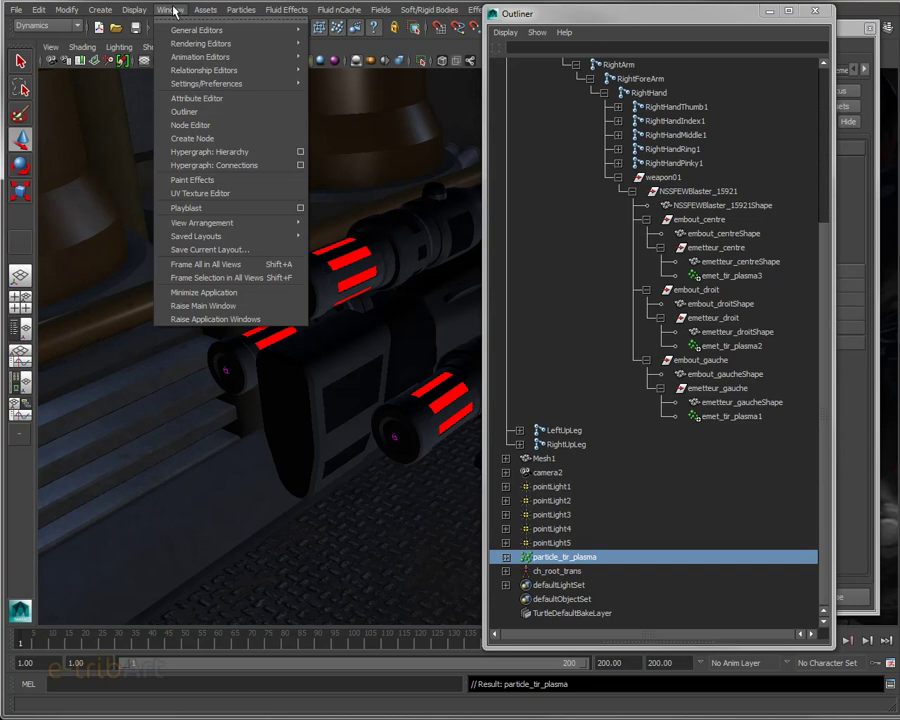
mouse_move(205, 70)
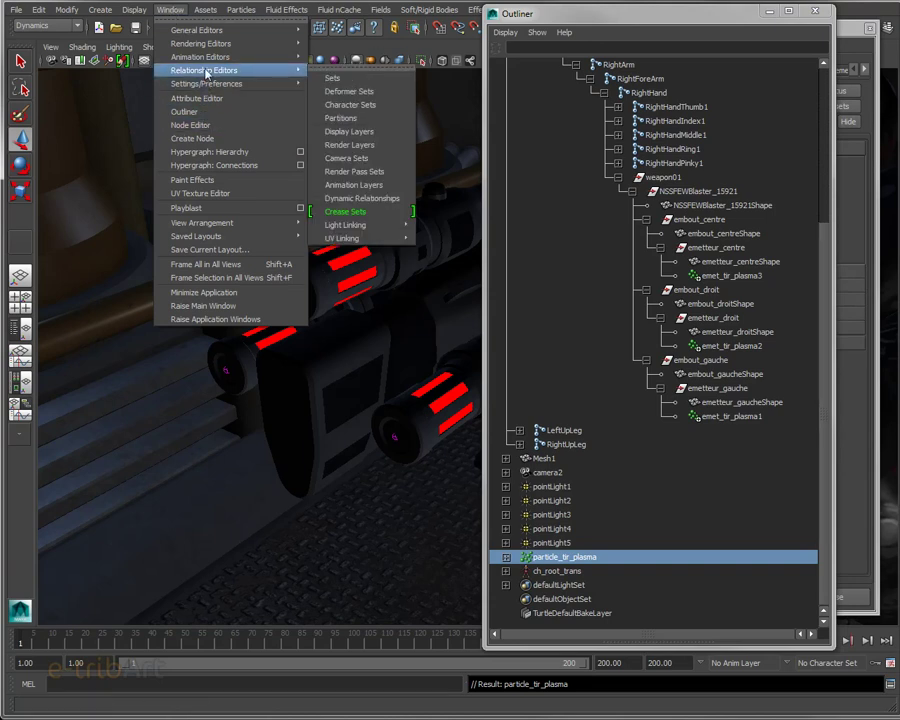
In the Dynamic Relationships Editor, link emet_tir_plasma1, 2 and 3 to particle_tir_plasma.
left_click(350, 205)
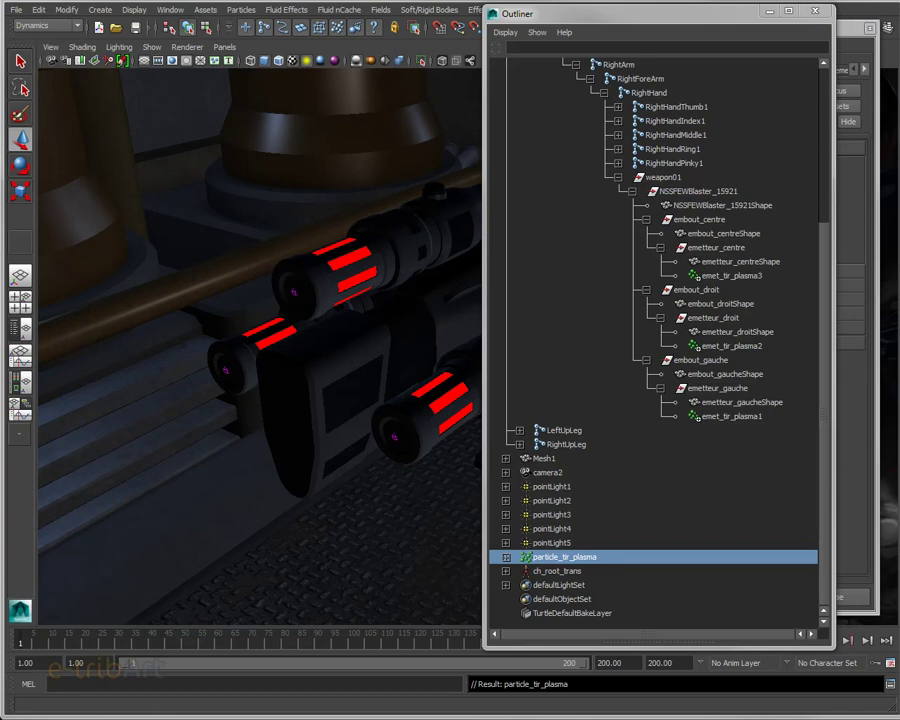
left_click_drag(571, 156, 635, 46)
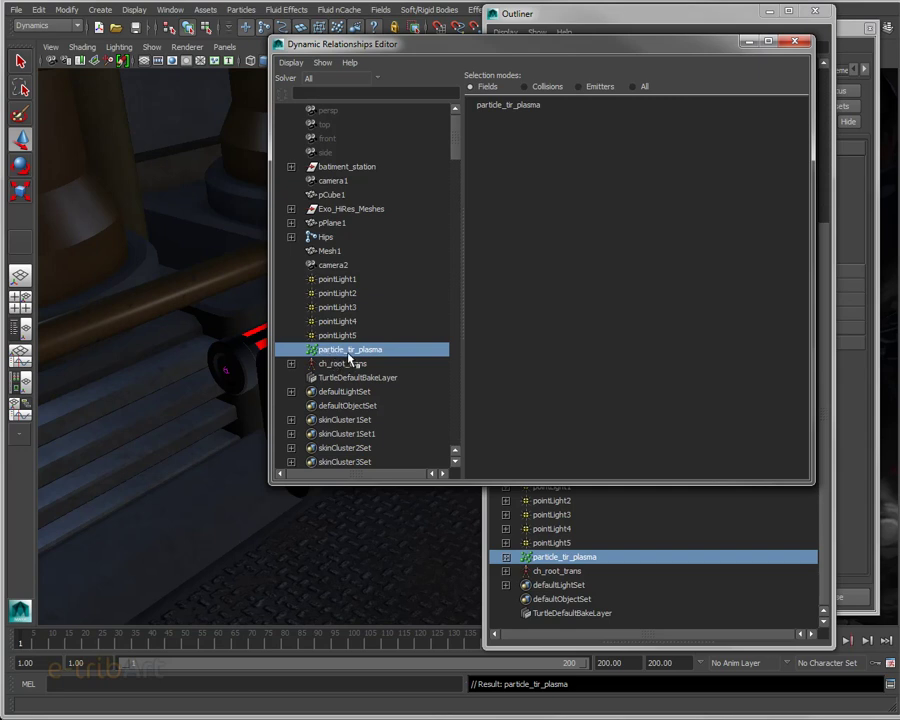
left_click(579, 87)
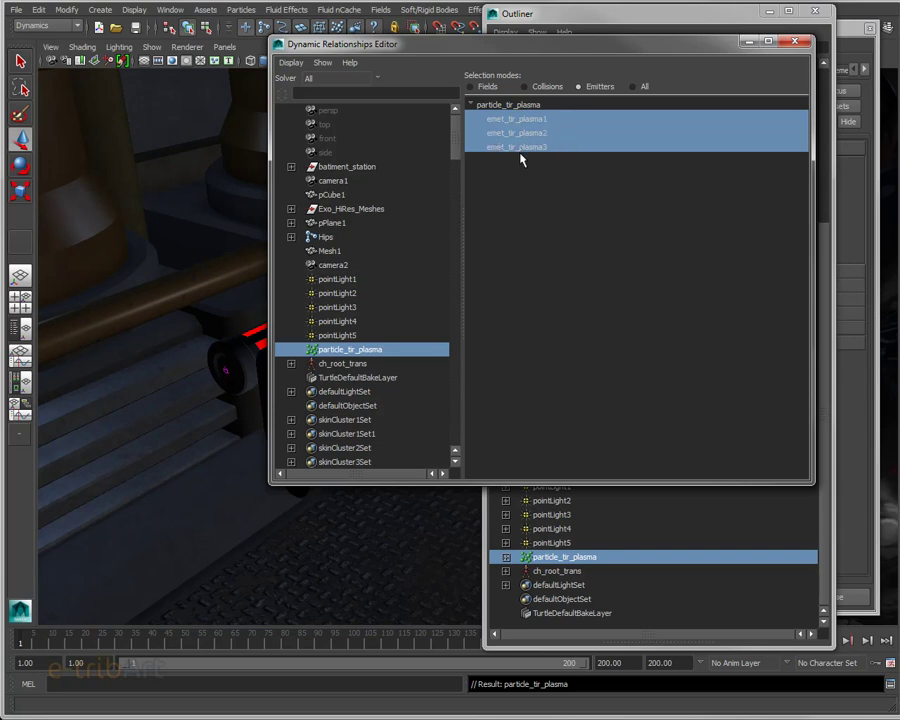
left_click_drag(447, 51, 514, 133)
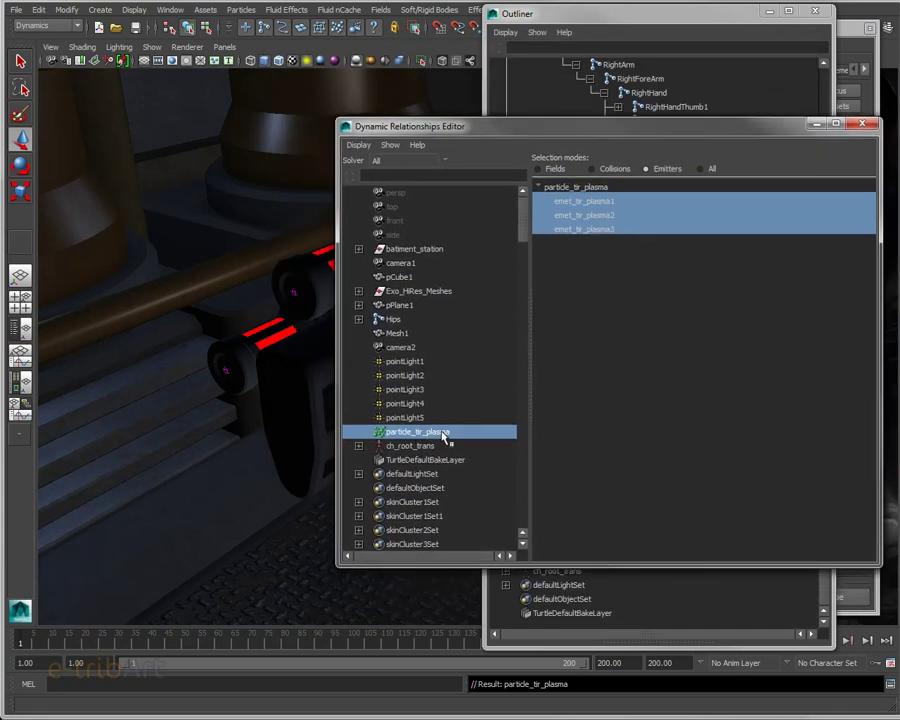
left_click(590, 204, "ctrl")
left_click(587, 201, "ctrl")
left_click(580, 213, "ctrl")
left_click(575, 229, "shift")
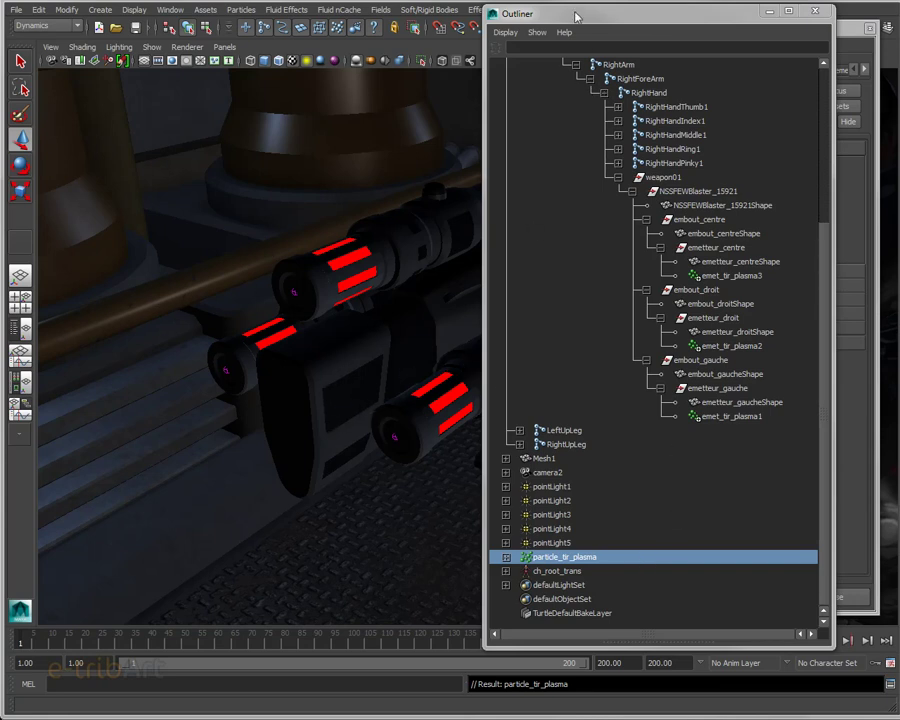
Select the centre barrel's emitter emet_tir_plasma3 and open it in the Attribute Editor.
left_click_drag(575, 14, 596, 18)
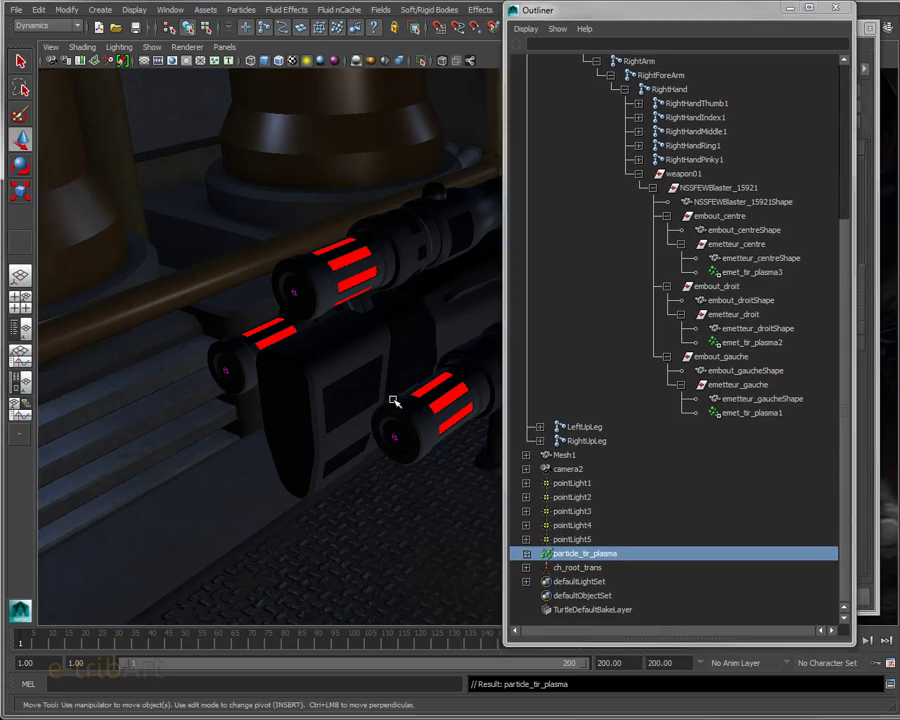
left_click_drag(394, 401, 410, 372, "alt")
middle_click_drag(410, 372, 363, 311, "alt")
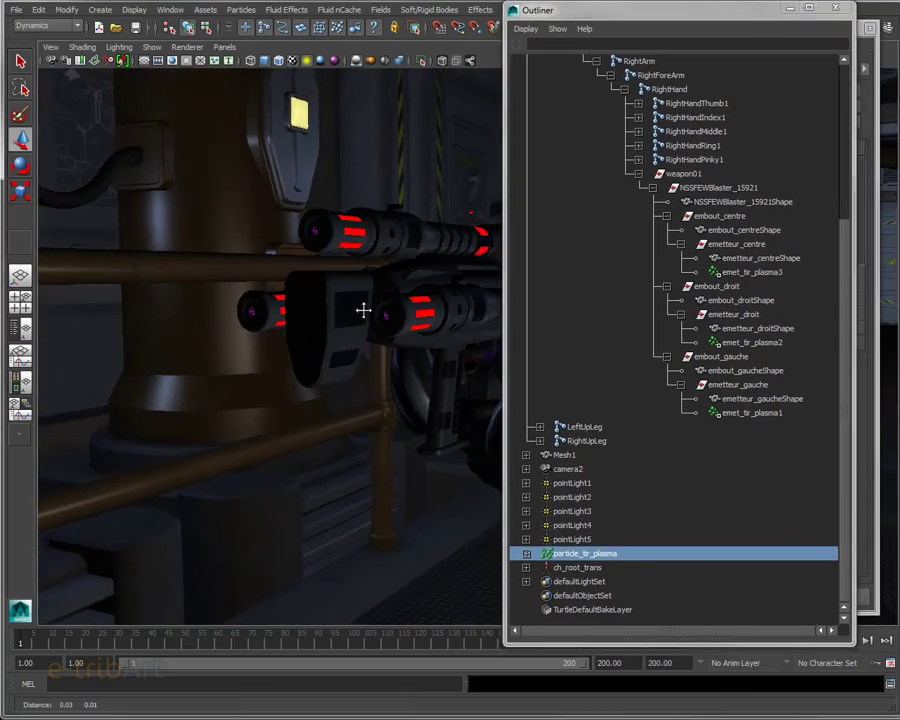
left_click_drag(363, 311, 350, 338, "alt")
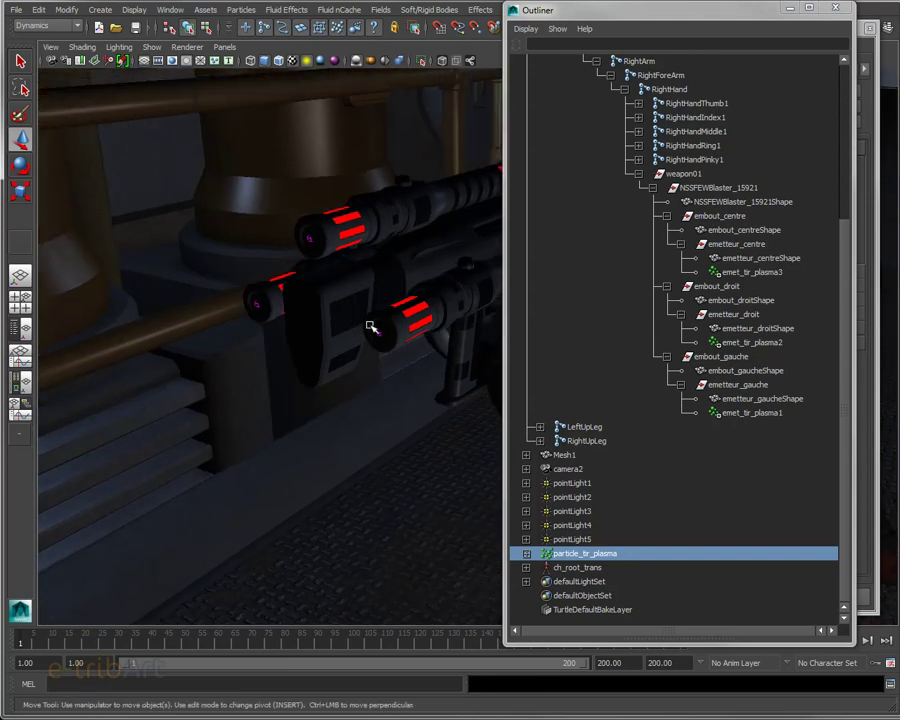
left_click(742, 272)
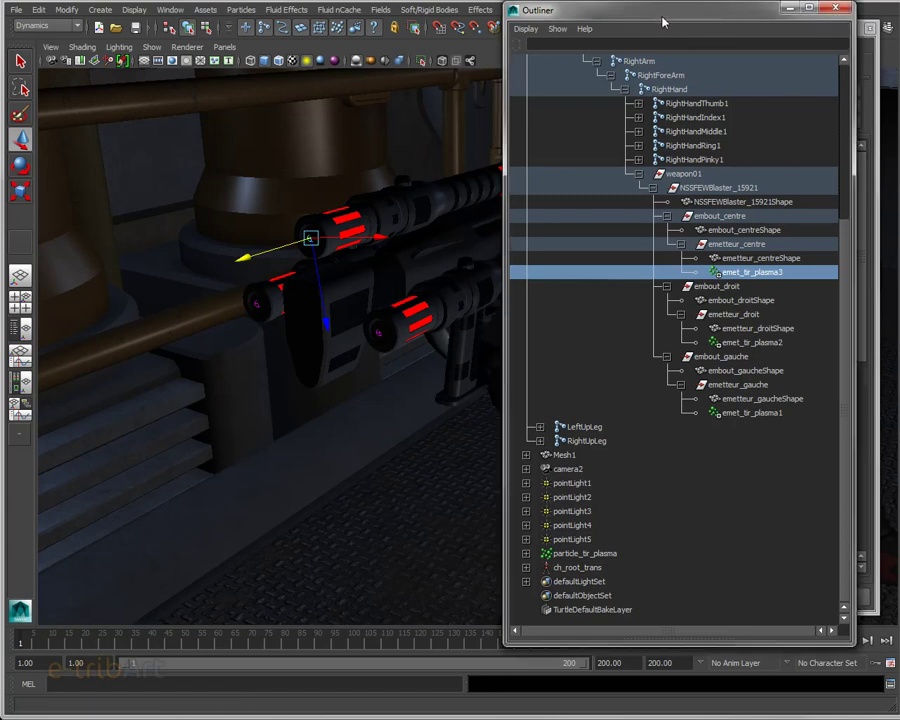
key("ctrl+a")
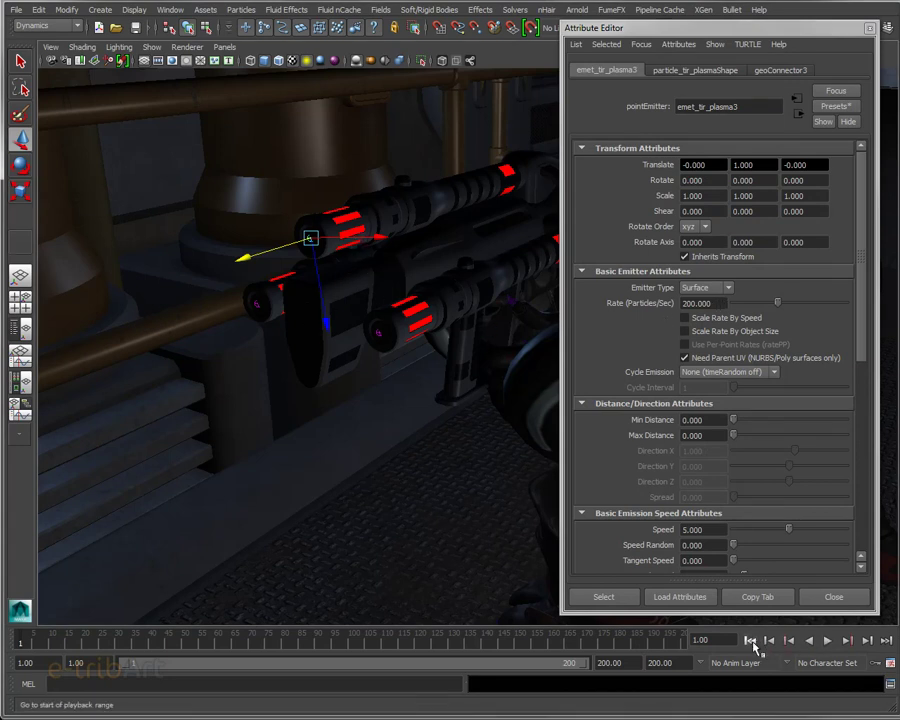
In the time slider Preferences, keep Playback by at 1.000 and Max Playback Speed at Free, then save.
left_click(890, 664)
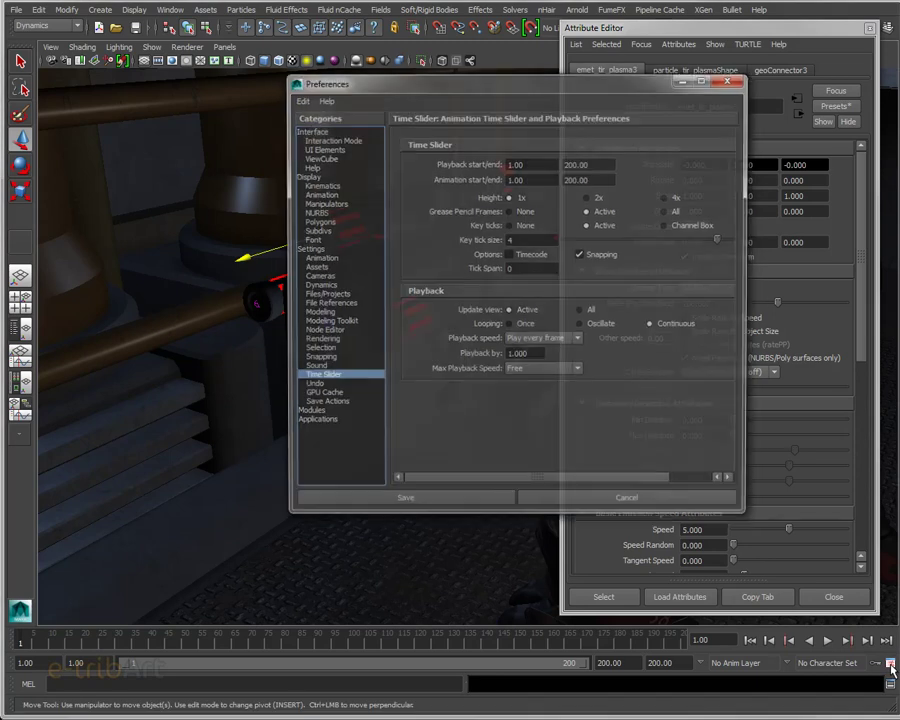
mouse_move(366, 89)
left_mouse_down()
mouse_move(285, 97)
mouse_move(292, 84)
left_mouse_up()
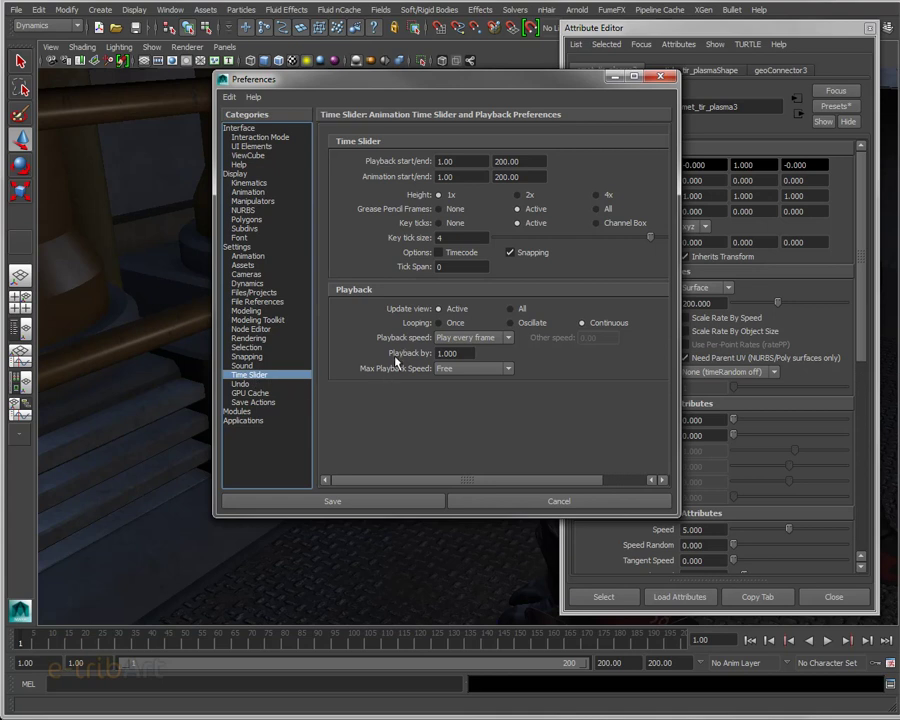
left_click(465, 355)
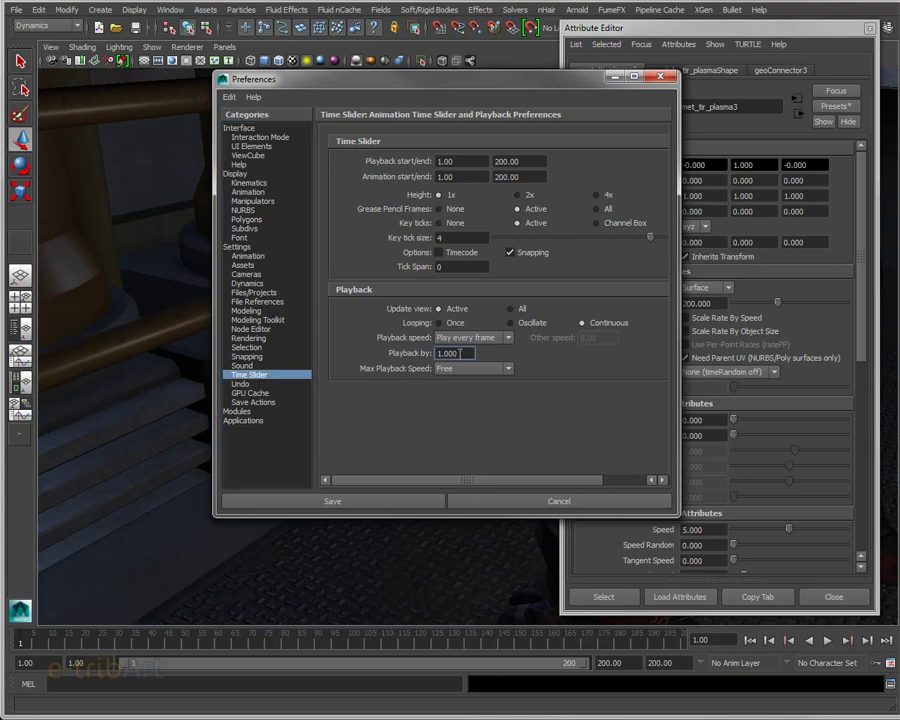
left_click(457, 370)
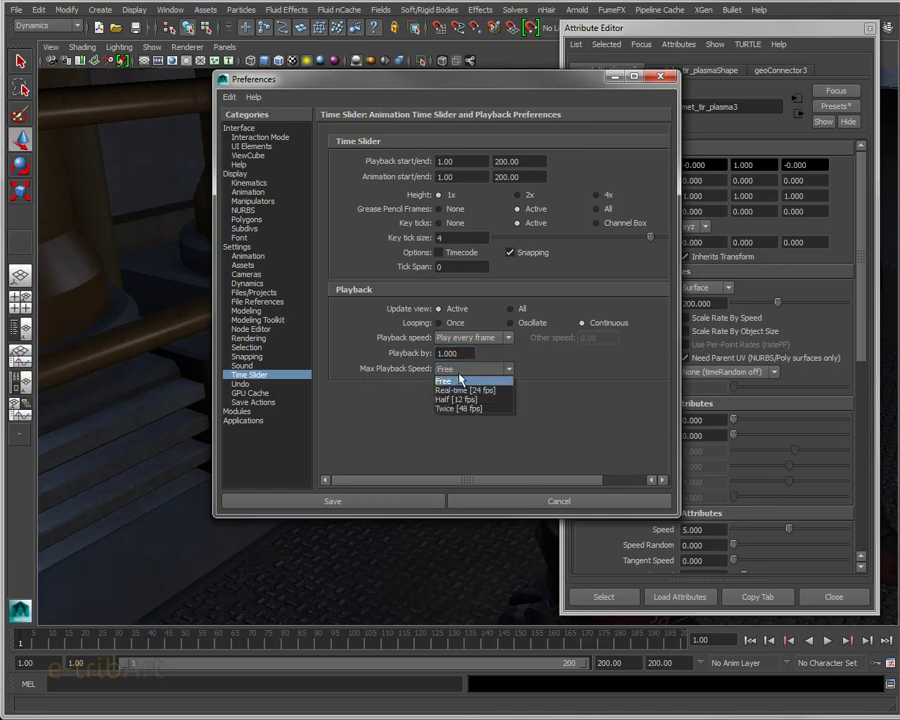
left_click(460, 379)
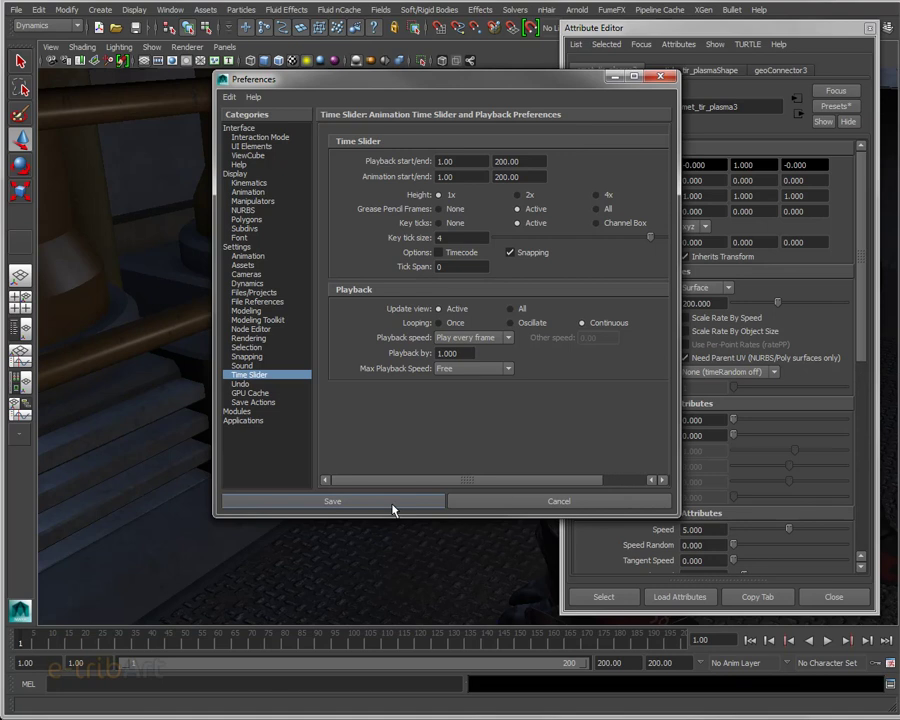
left_click(393, 509)
left_click(456, 353)
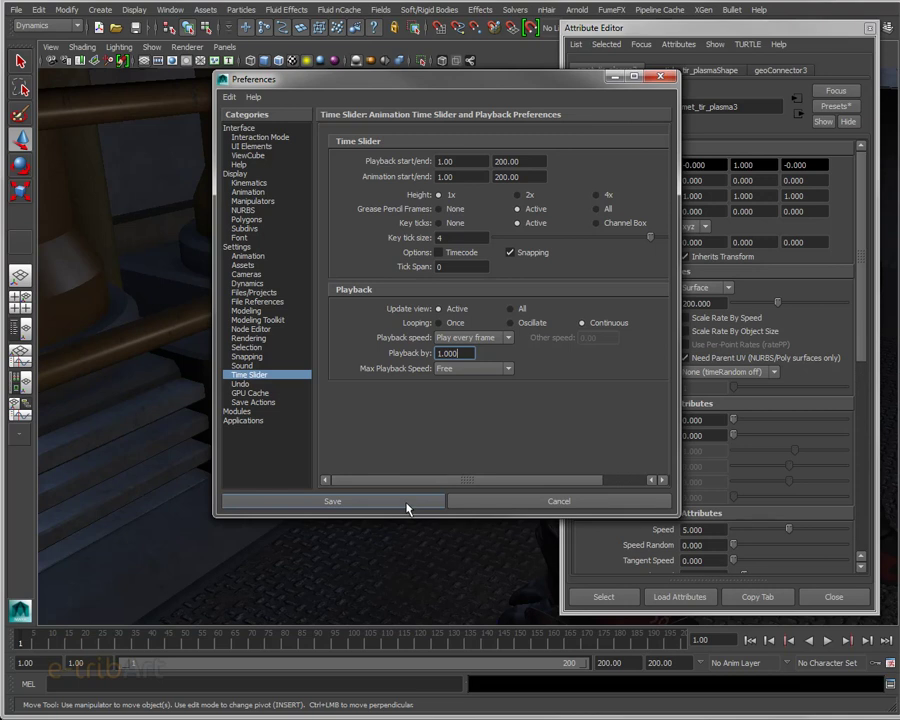
left_click(514, 503)
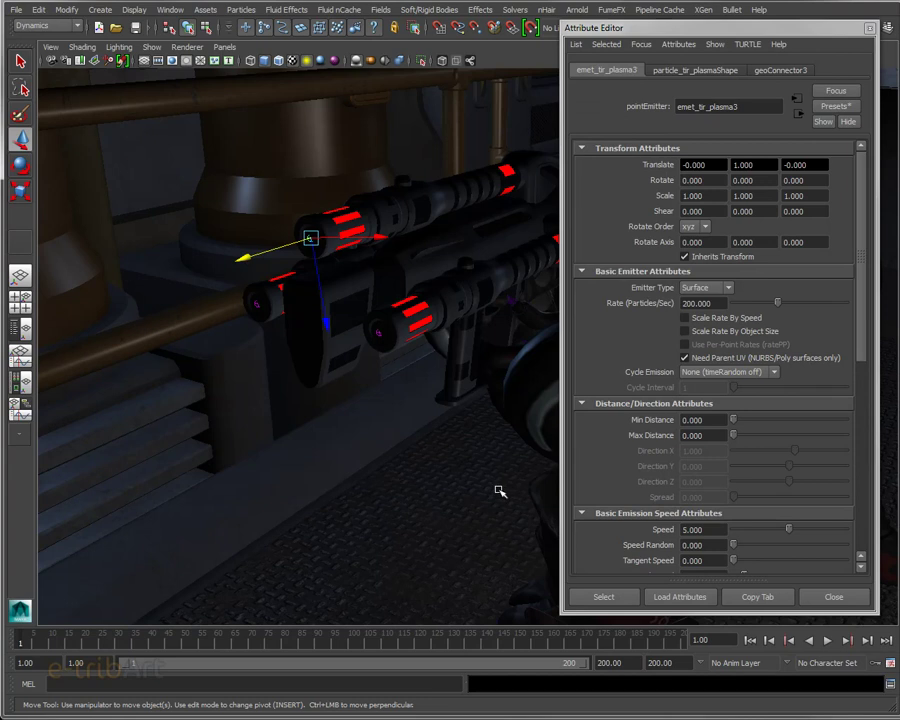
Dismiss the reopened Preferences, tumble the view to the emitter, and move the Outliner to the right.
left_click(890, 684)
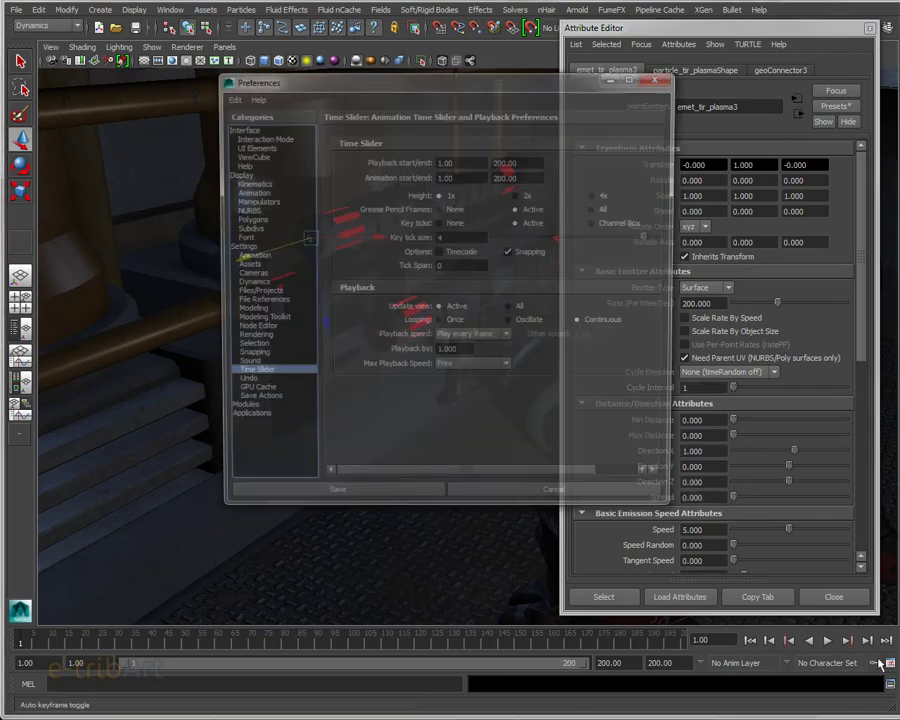
left_click(467, 505)
mouse_move(420, 436)
left_mouse_down("alt")
mouse_move(482, 355)
mouse_move(472, 386)
left_mouse_up("alt")
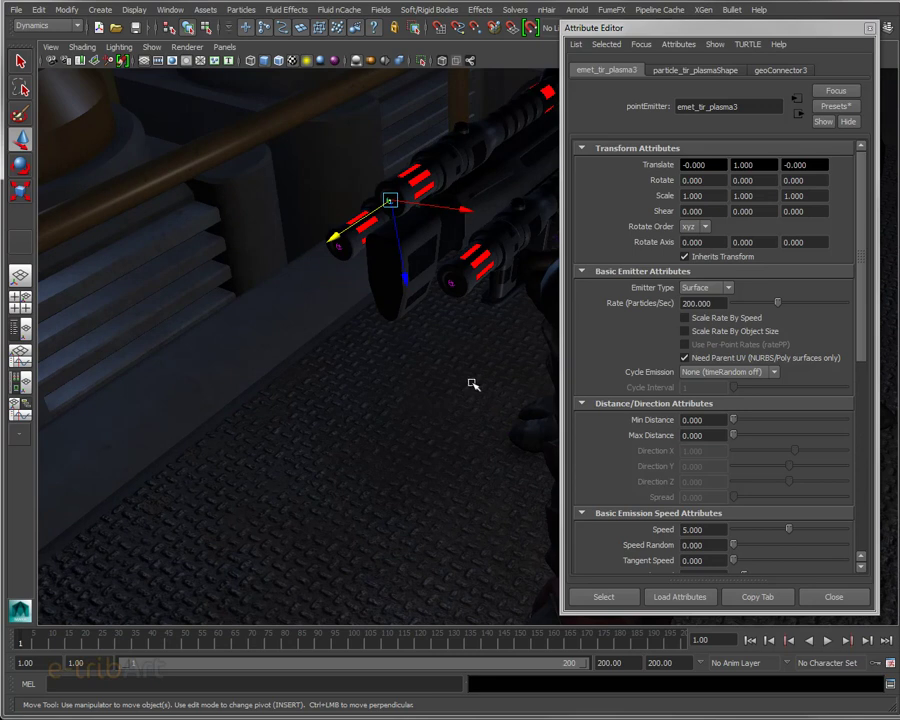
mouse_move(474, 342)
left_mouse_down("alt")
mouse_move(408, 317)
mouse_move(411, 341)
mouse_move(505, 322)
mouse_move(505, 312)
mouse_move(521, 320)
mouse_move(518, 307)
mouse_move(468, 323)
left_mouse_up("alt")
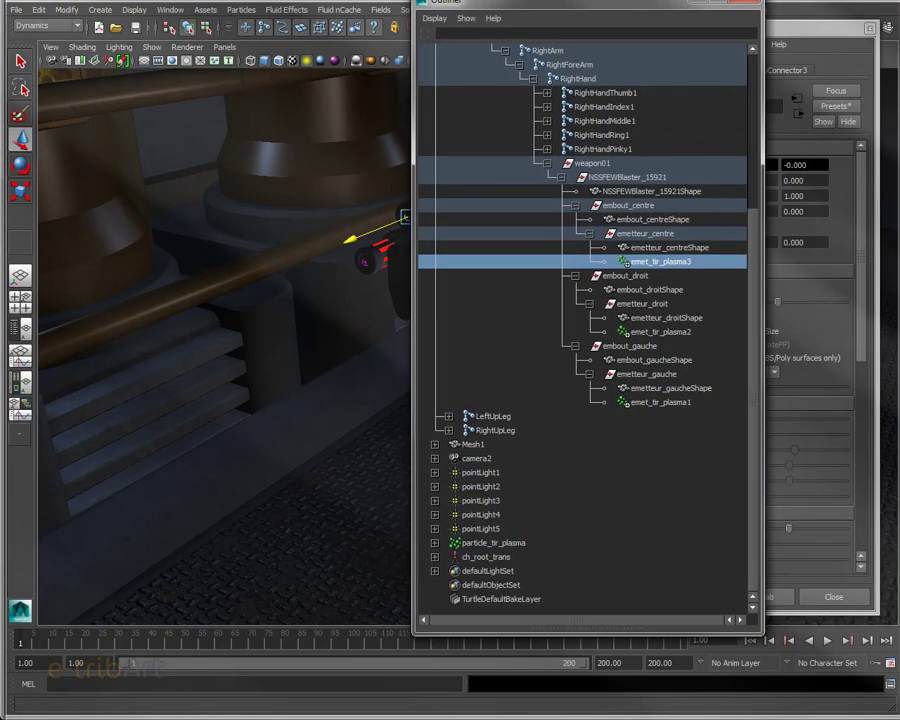
left_click_drag(498, 28, 613, 28)
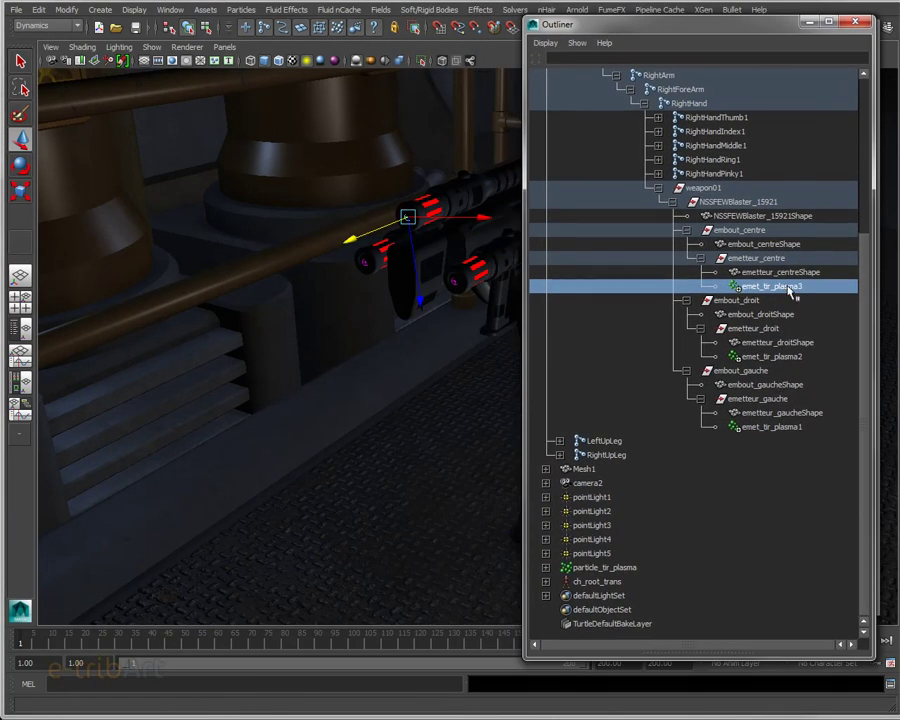
Select the RightHandPinky1 joint in the Outliner and show its attributes.
left_click(694, 189)
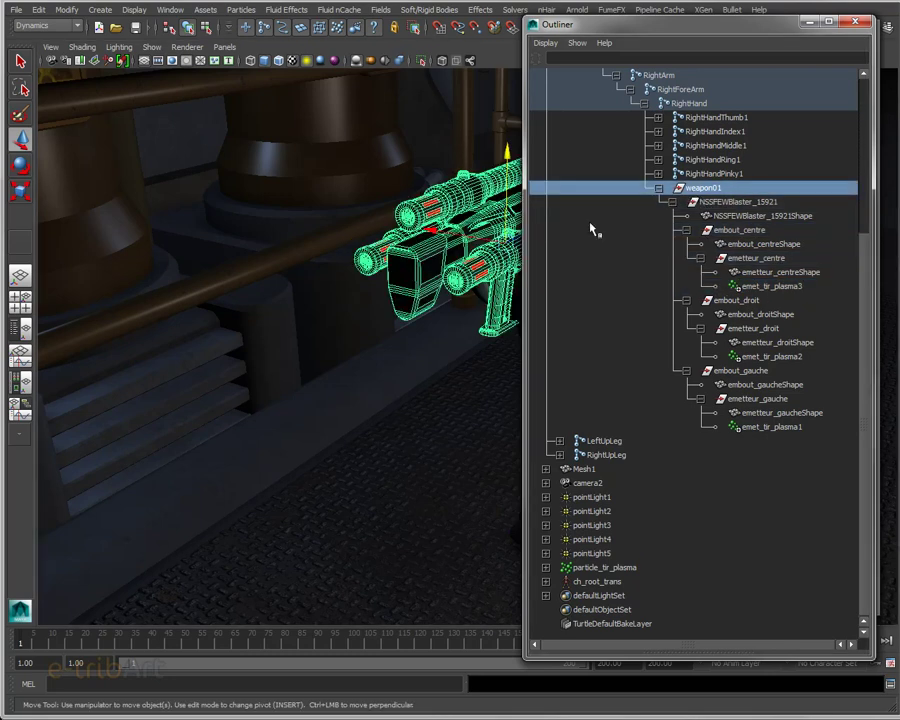
left_click(694, 176)
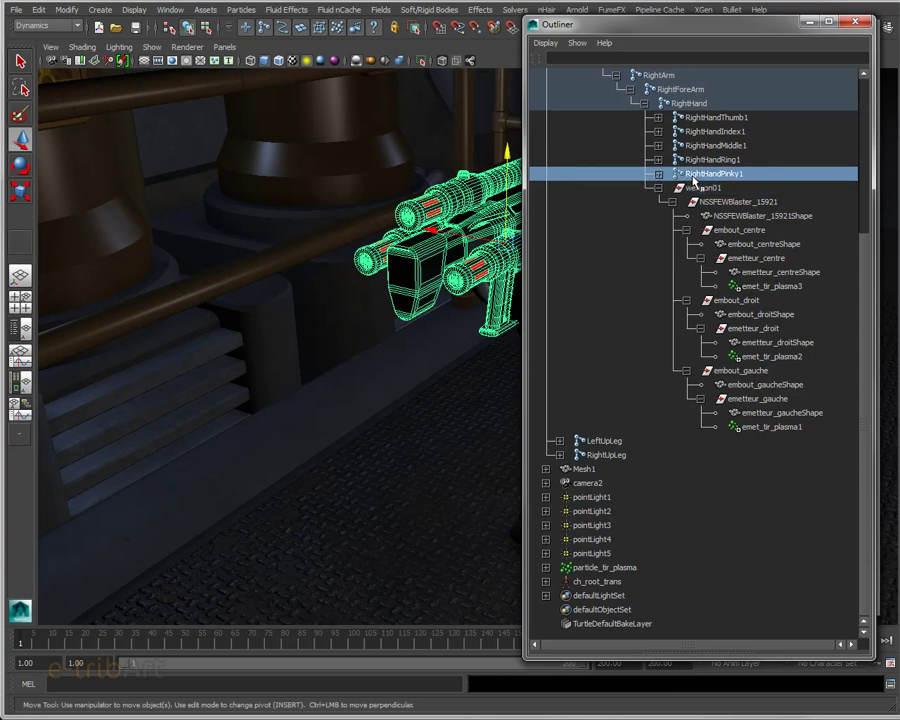
left_click_drag(599, 28, 655, 38)
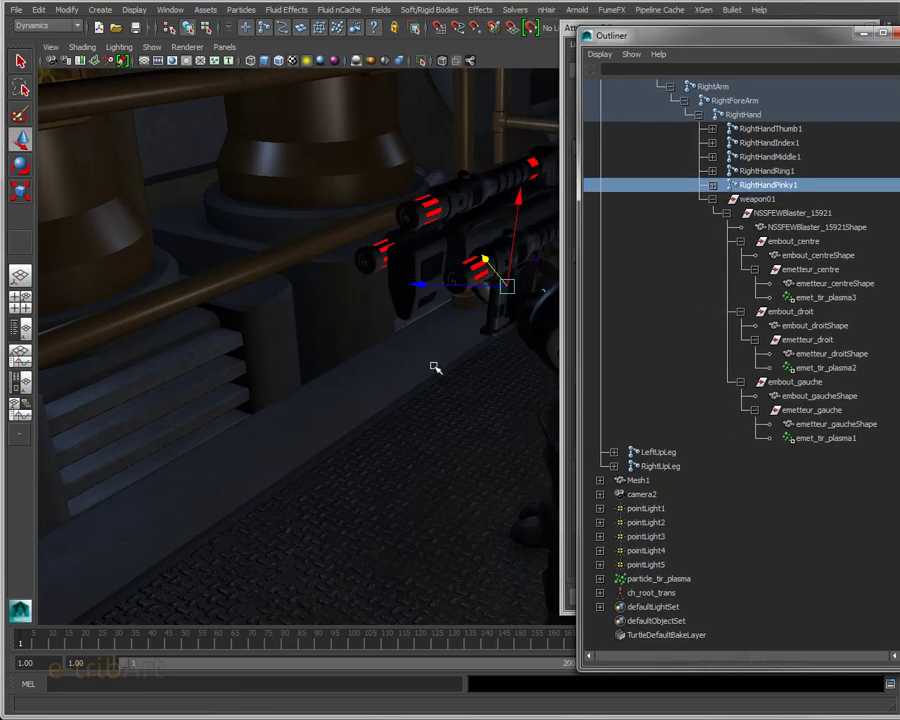
middle_click_drag(434, 368, 237, 428, "alt")
scroll(187, 412, "up", 3)
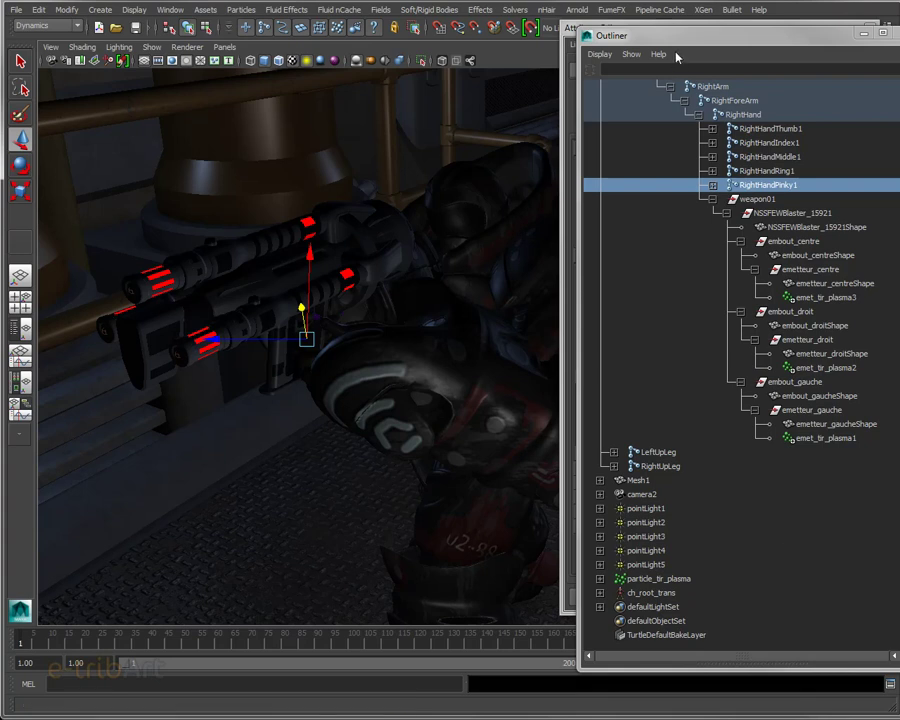
key("ctrl+a")
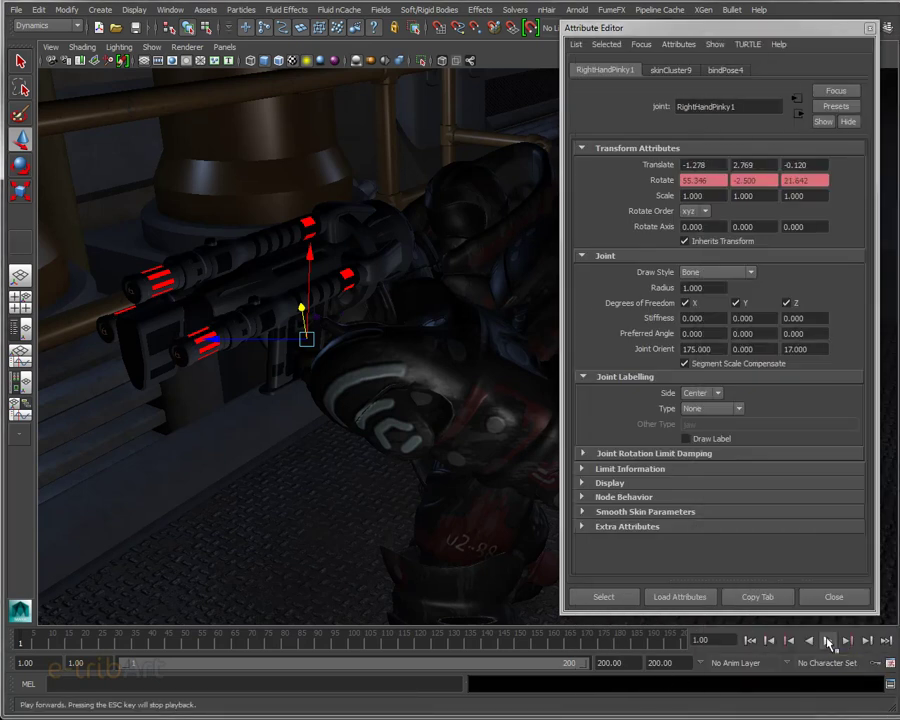
Play the animation, stop it at frame 85, and rewind to frame 1.
left_click(829, 643)
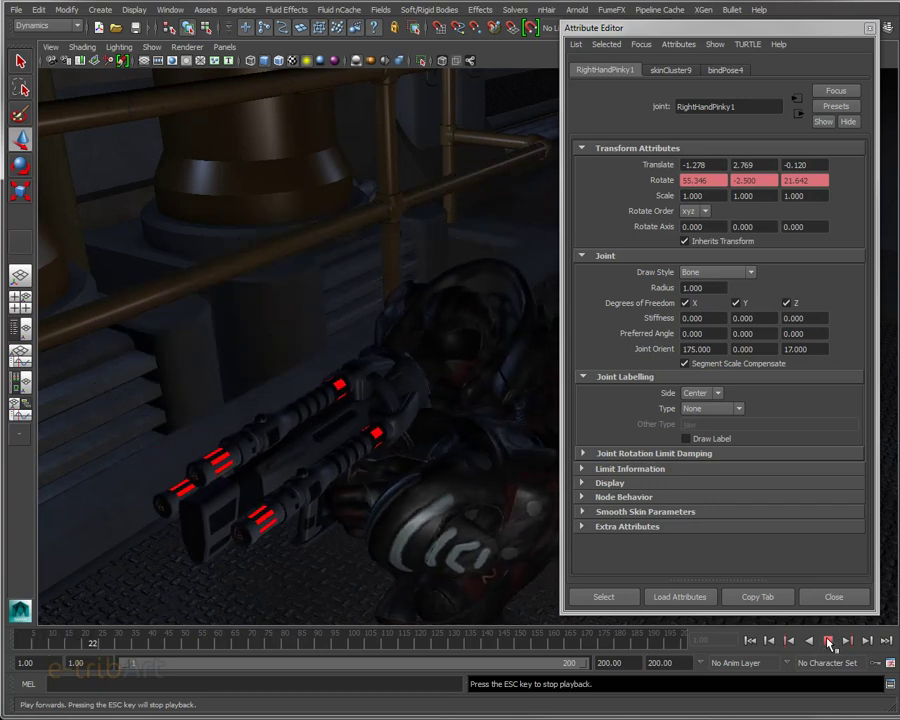
left_click(829, 643)
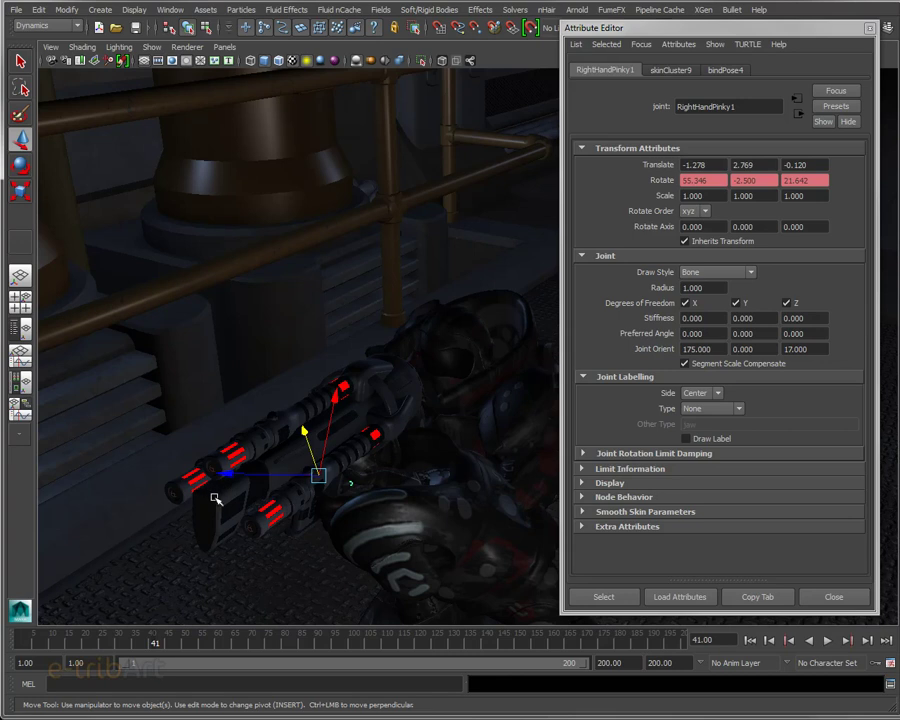
left_click(749, 640)
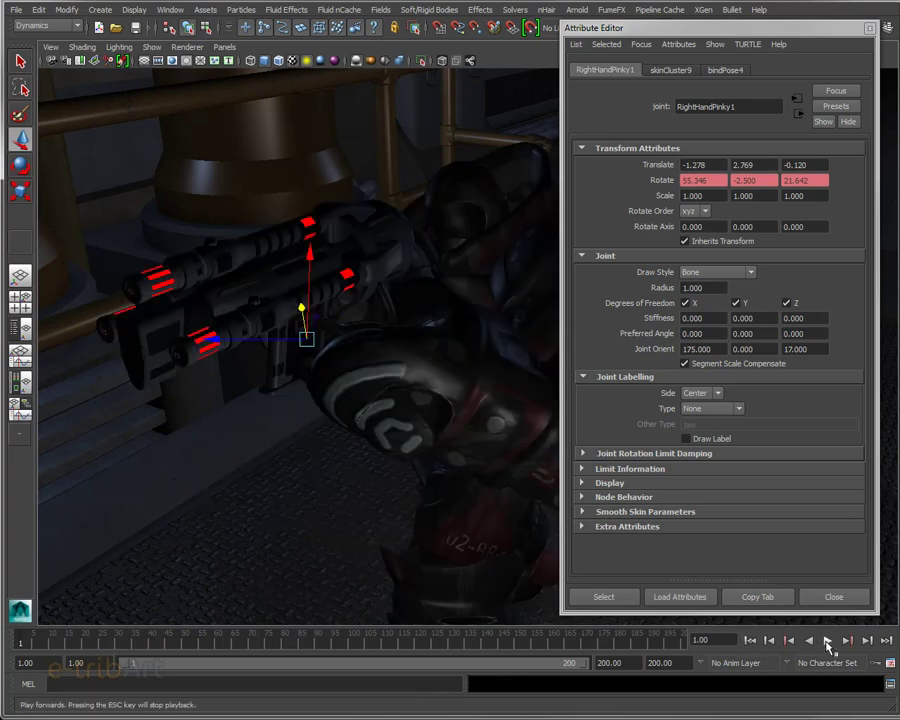
left_click(829, 641)
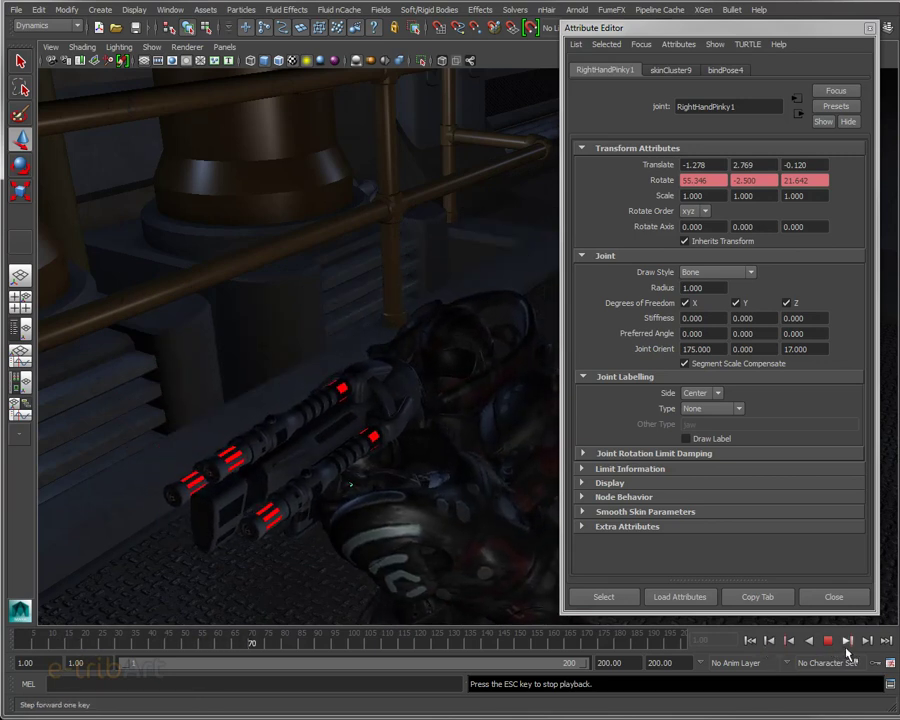
left_click(767, 641)
left_click(752, 643)
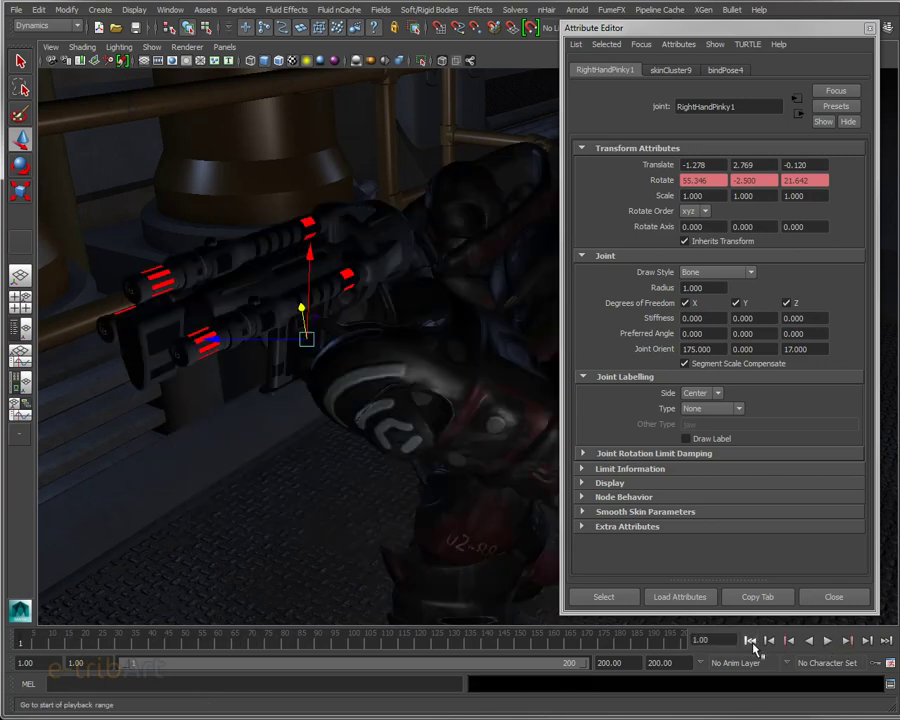
mouse_move(400, 412)
left_mouse_down("alt")
mouse_move(464, 386)
mouse_move(418, 398)
left_mouse_up("alt")
mouse_move(418, 398)
middle_mouse_down("alt")
mouse_move(477, 361)
mouse_move(456, 334)
middle_mouse_up("alt")
mouse_move(456, 334)
left_mouse_down("alt")
mouse_move(428, 366)
mouse_move(420, 342)
left_mouse_up("alt")
middle_click_drag(420, 342, 400, 431, "alt")
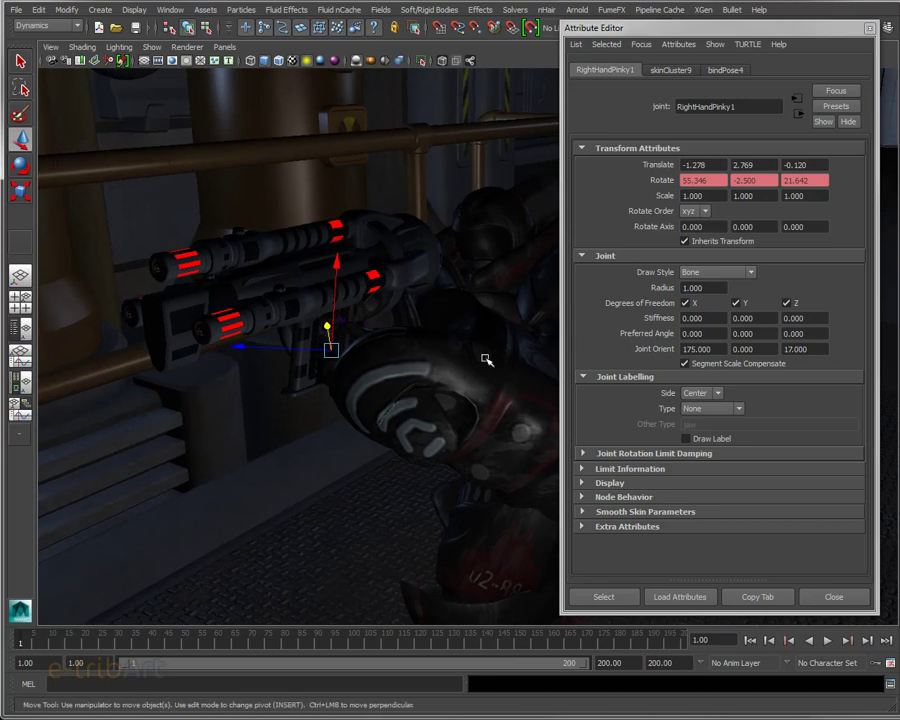
Select the emet_tir_plasma3 and emet_tir_plasma1 emitters and check the viewport renderer options.
left_click(157, 268)
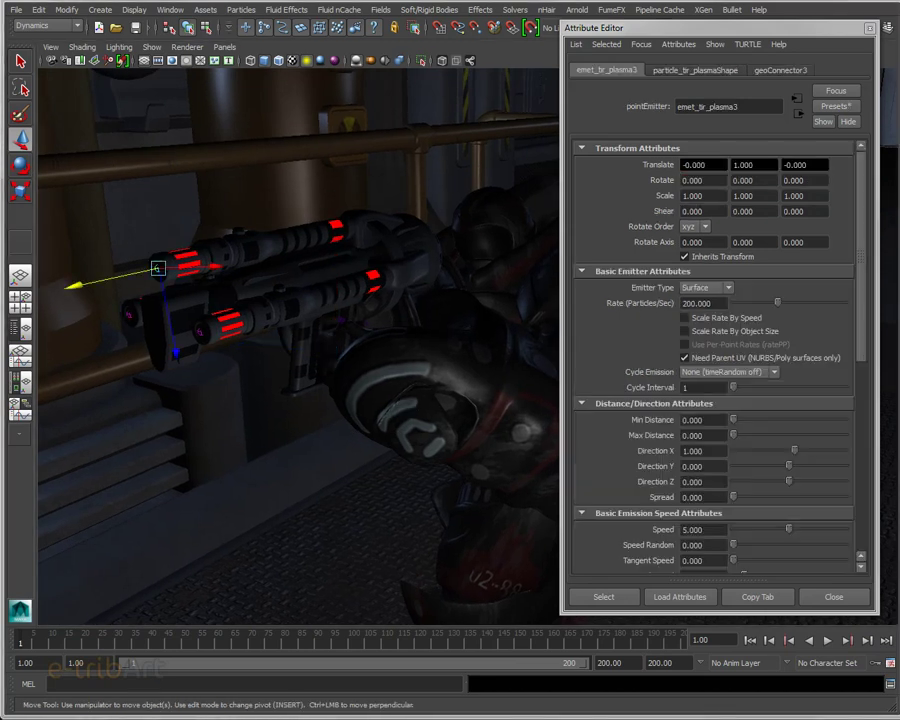
left_click(201, 331)
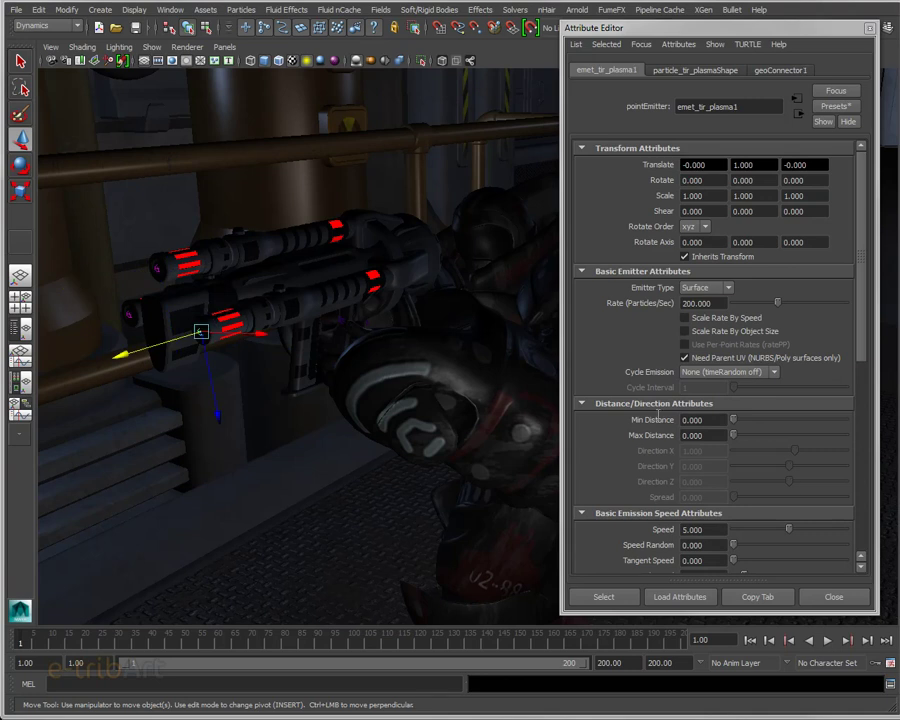
left_click_drag(261, 325, 240, 354, "alt")
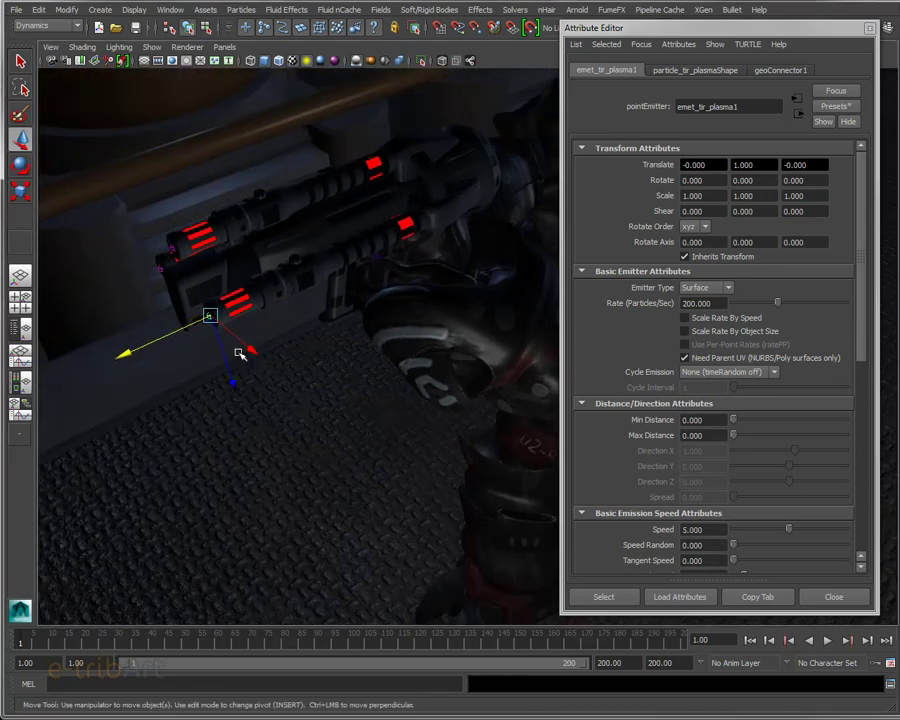
left_click(187, 47)
left_click(186, 68)
mouse_move(238, 296)
left_mouse_down("alt")
mouse_move(323, 257)
mouse_move(246, 204)
left_mouse_up("alt")
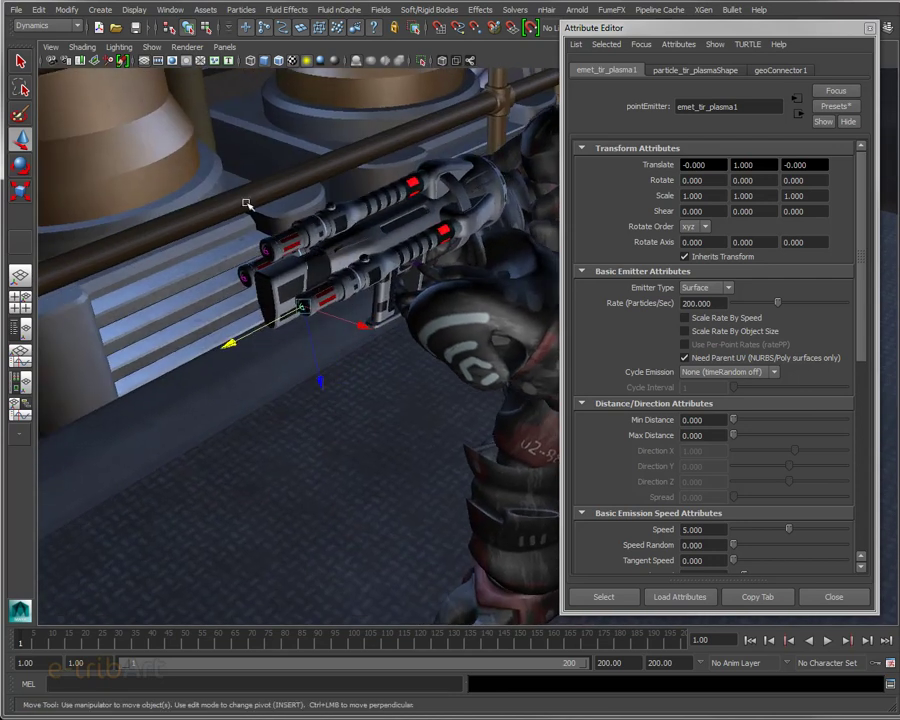
left_click(187, 47)
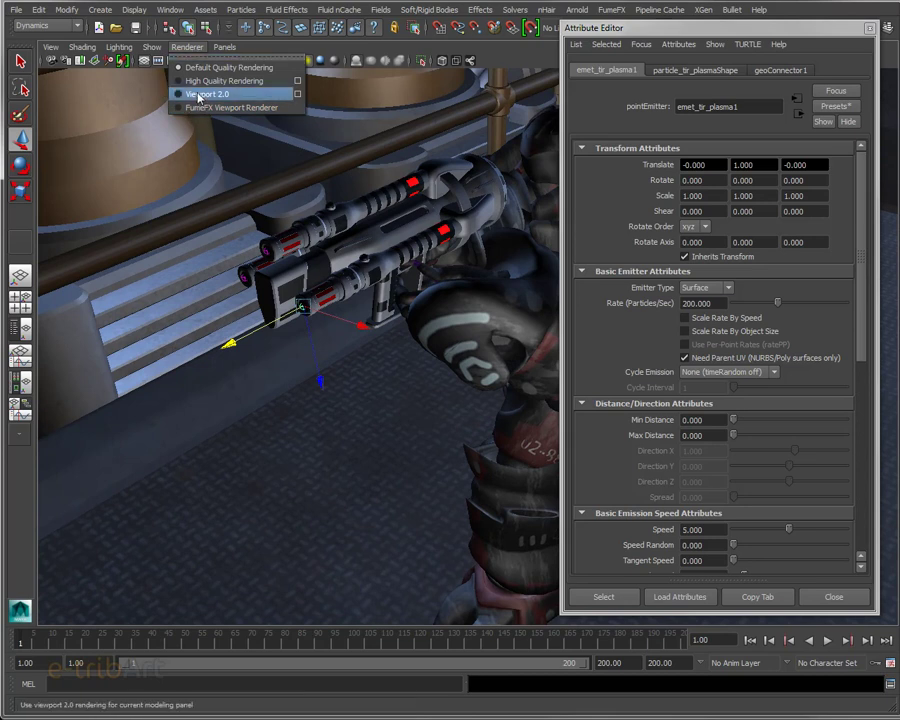
left_click(241, 67)
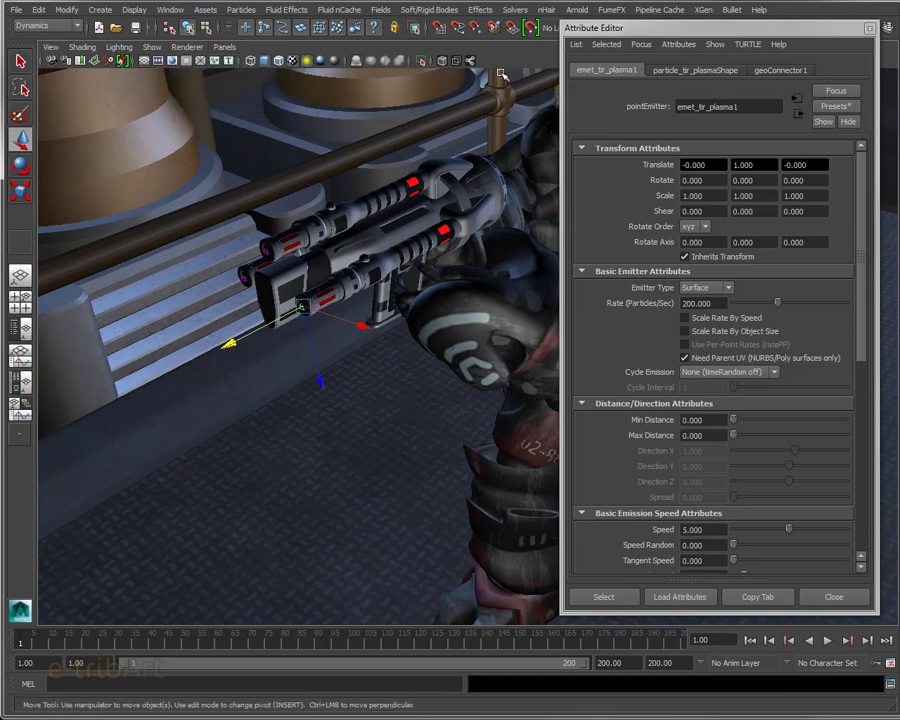
mouse_move(437, 297)
left_mouse_down("alt")
mouse_move(413, 289)
mouse_move(439, 296)
left_mouse_up("alt")
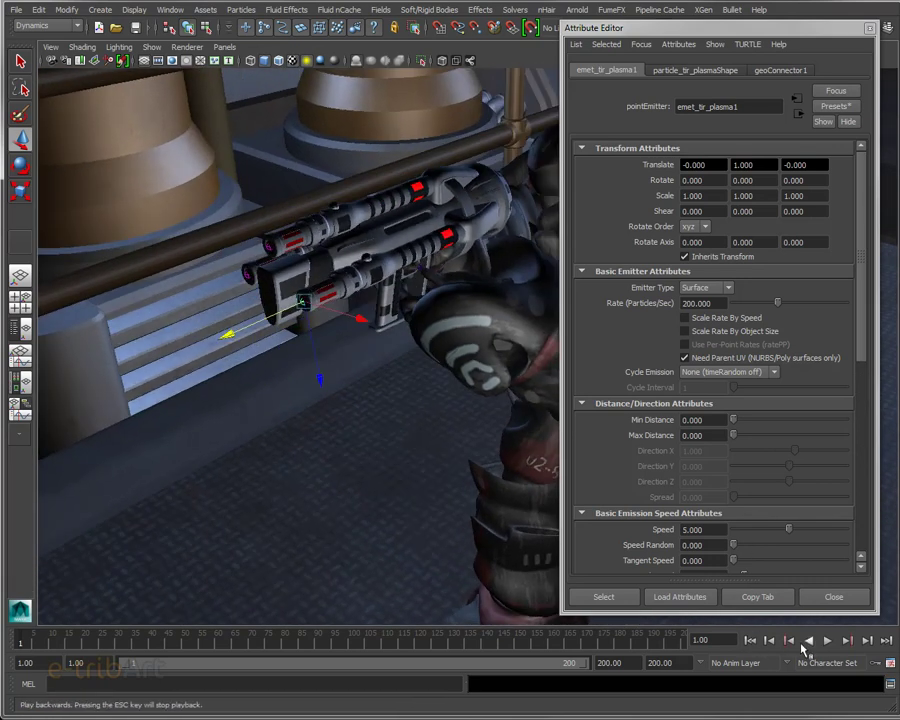
Play the simulation to frame 22 and move closer to the gun's particle streams.
left_click(829, 641)
left_click(829, 641)
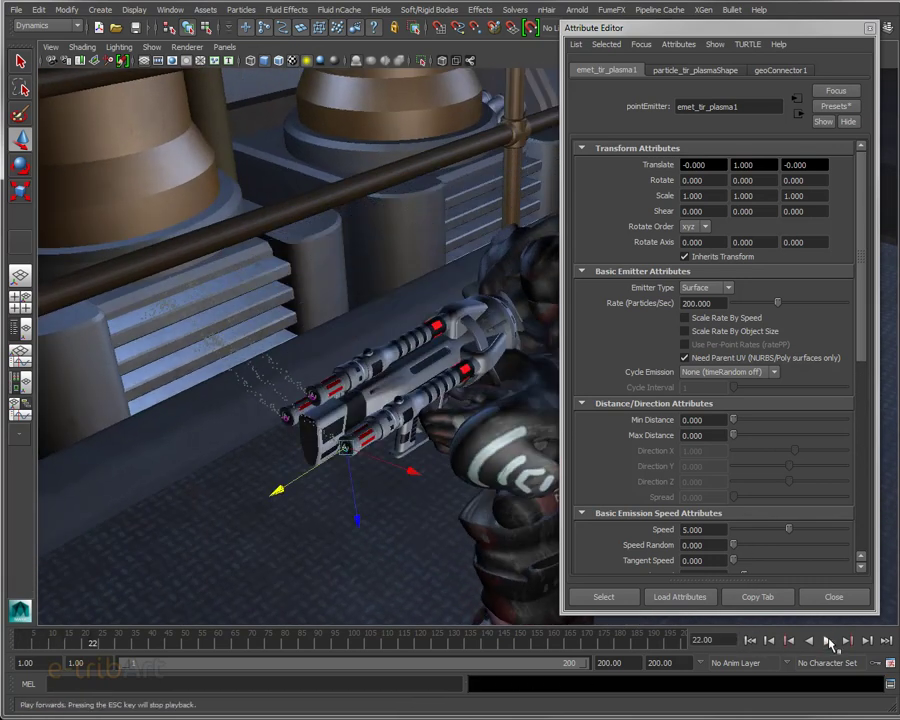
mouse_move(355, 460)
left_mouse_down("alt")
mouse_move(263, 422)
mouse_move(243, 454)
mouse_move(315, 475)
mouse_move(350, 446)
mouse_move(368, 485)
mouse_move(365, 362)
left_mouse_up("alt")
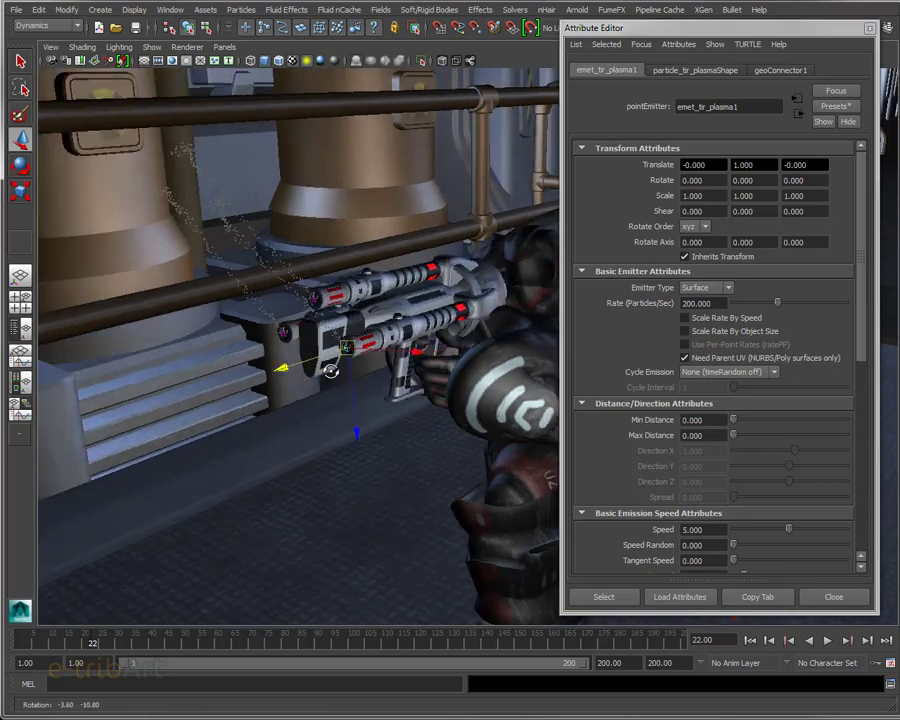
left_click_drag(366, 371, 232, 242, "alt")
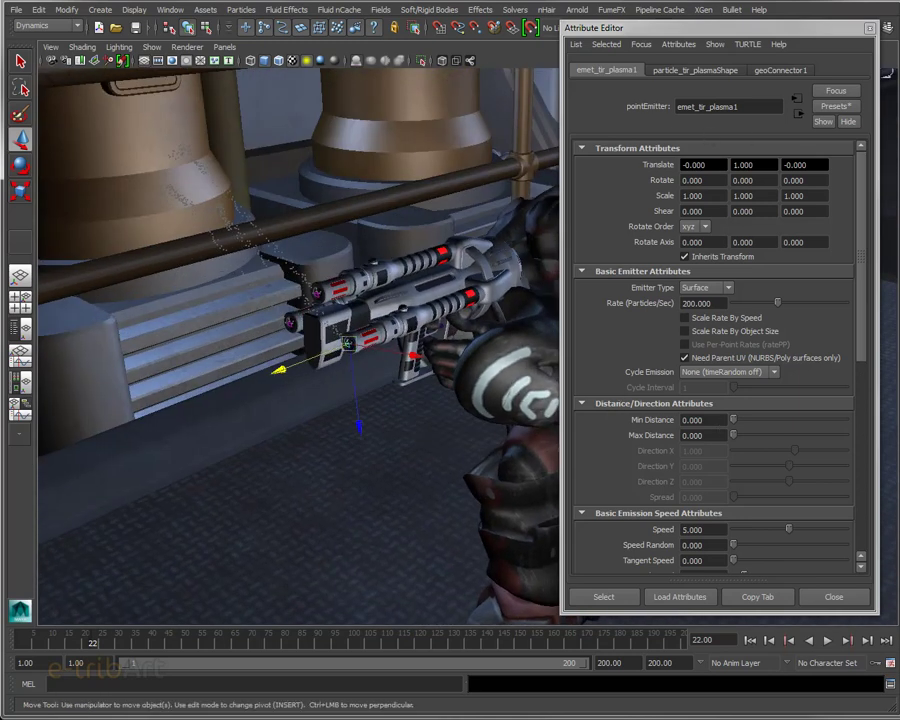
Select the plasma particles, scroll to Render Attributes, and list the Particle Render Types.
left_click(688, 72)
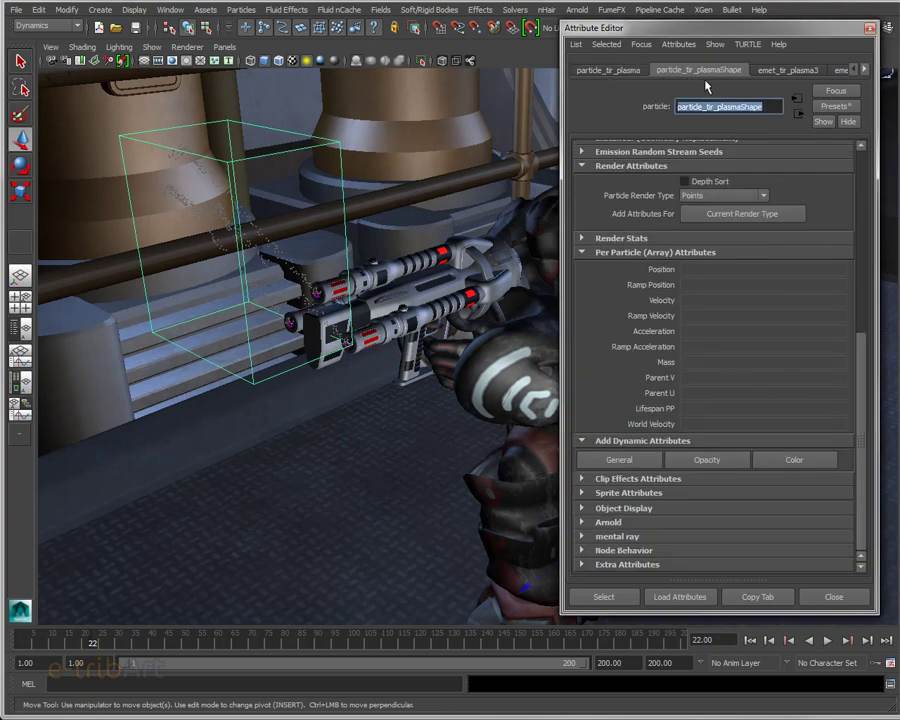
scroll(851, 388, "up", 2)
scroll(852, 344, "up", 2)
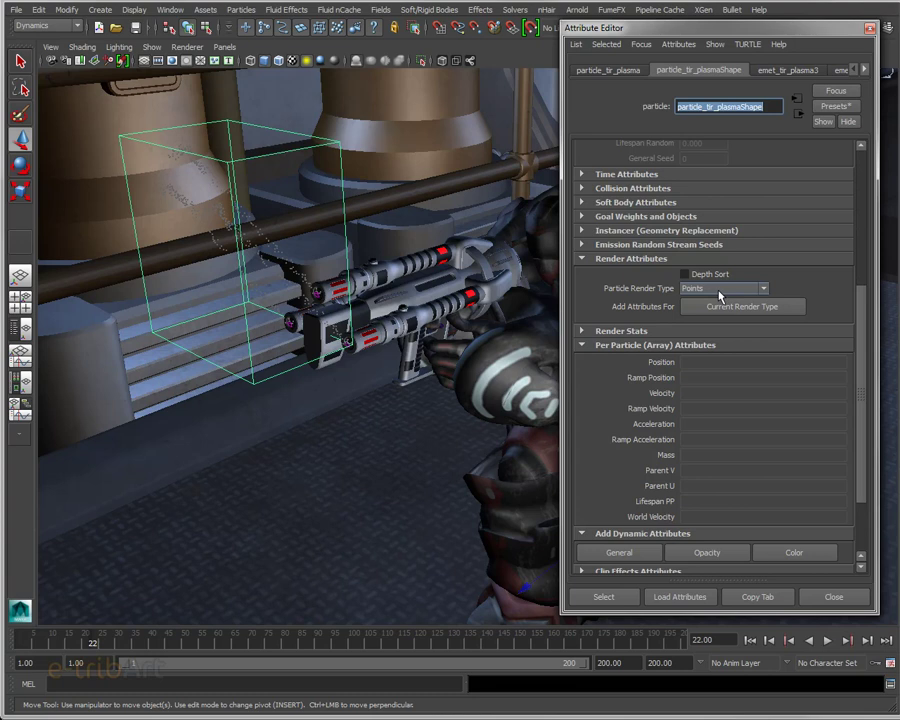
left_click(720, 293)
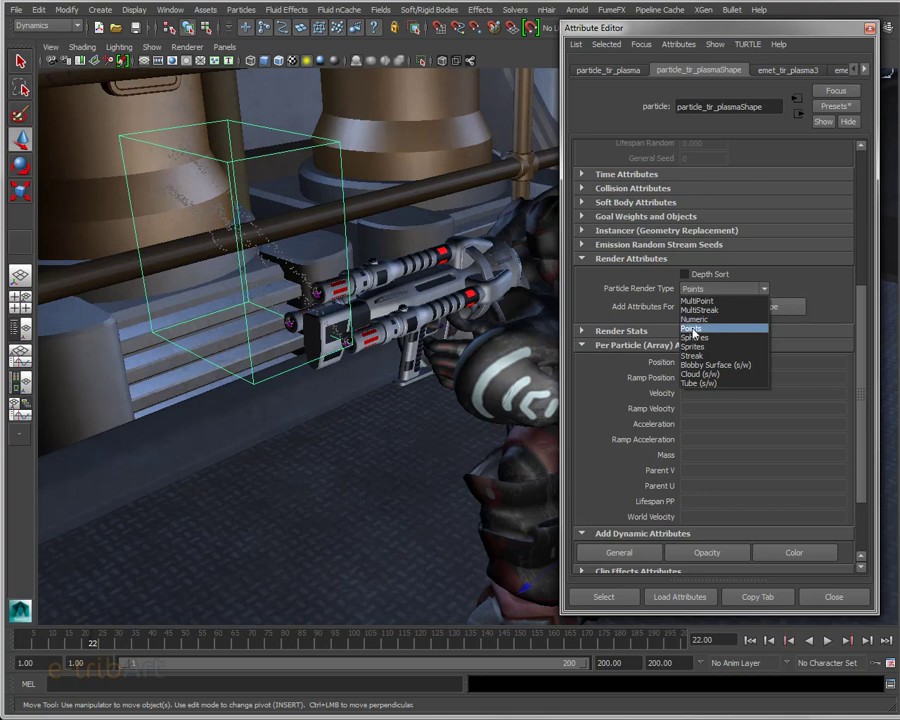
Keep the Points render type, add its attributes, and set Point Size to 3.
left_click(693, 329)
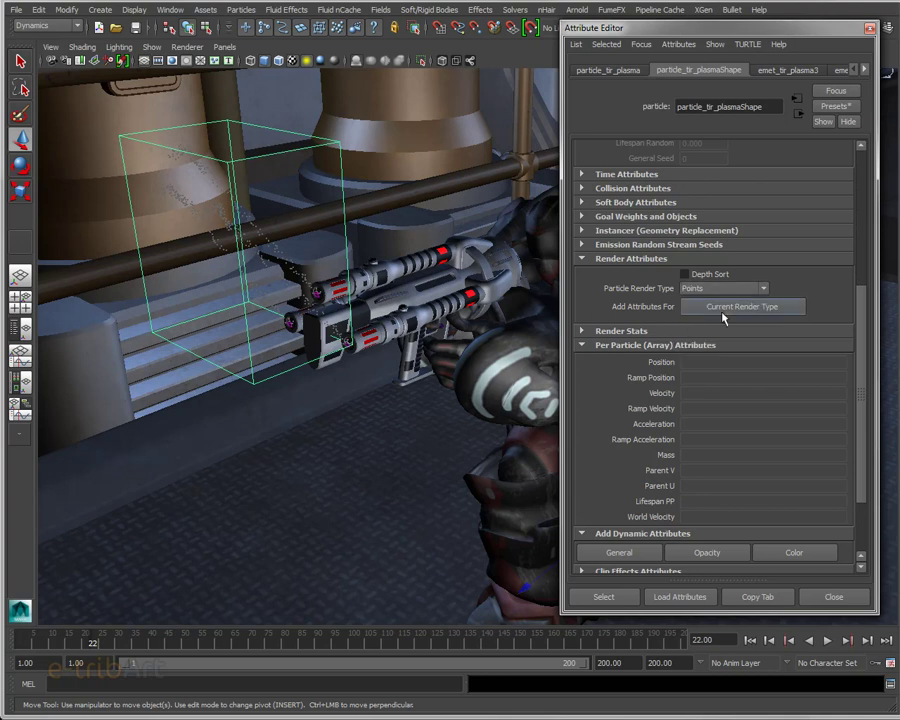
left_click(722, 310)
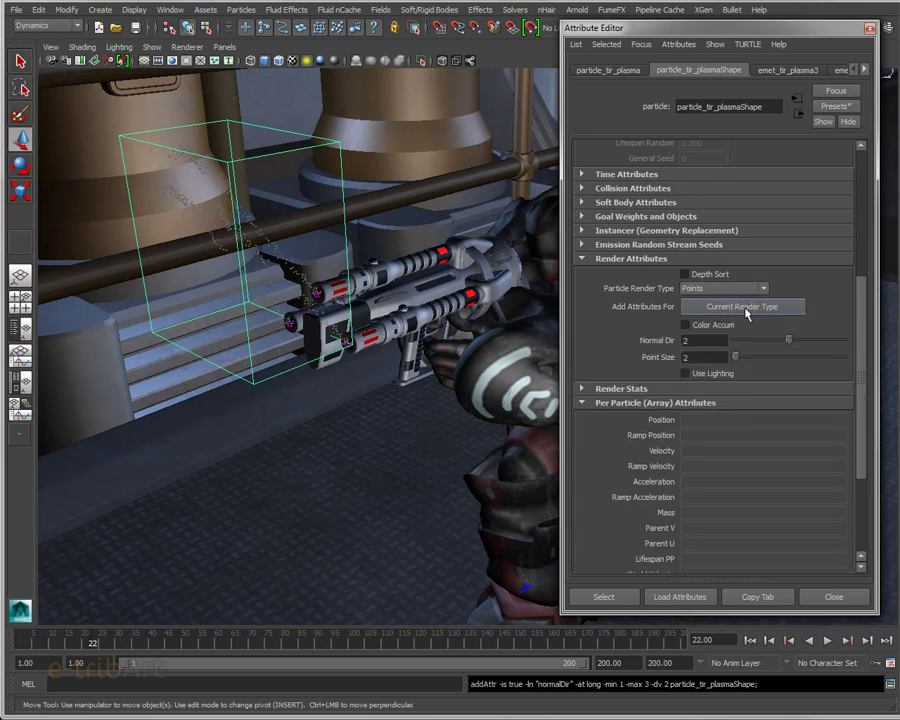
left_click(697, 340)
mouse_move(735, 357)
left_mouse_down()
mouse_move(745, 358)
mouse_move(733, 358)
left_mouse_up()
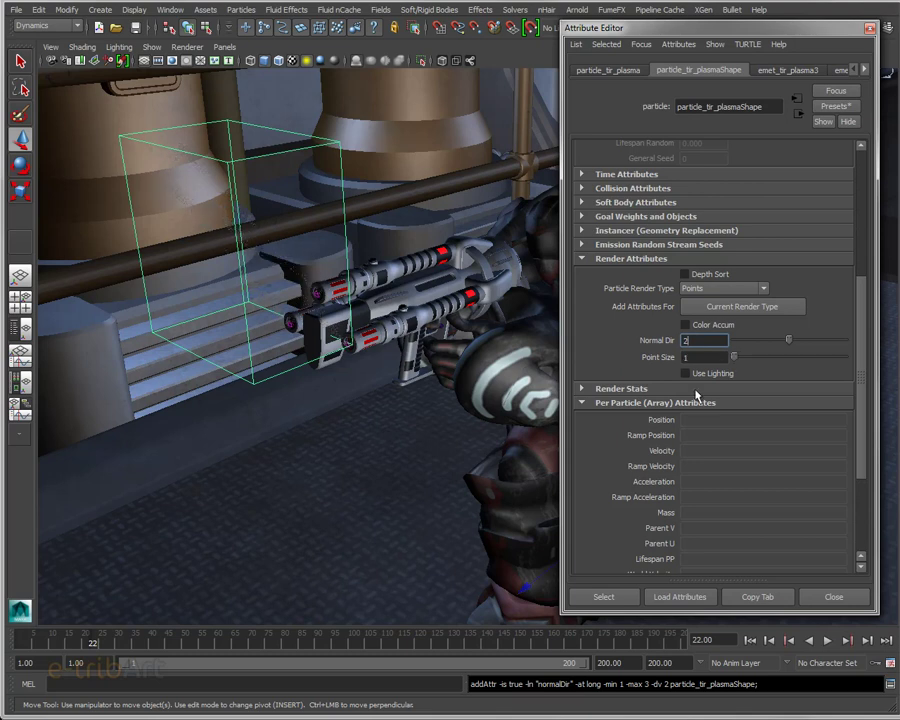
double_click(681, 357)
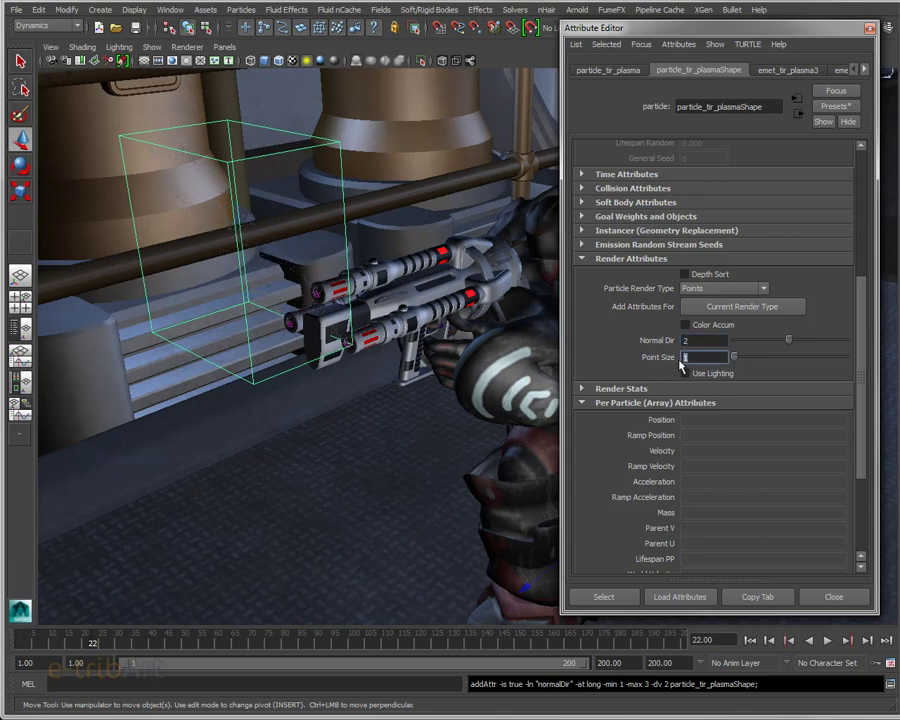
type("3")
key("Return")
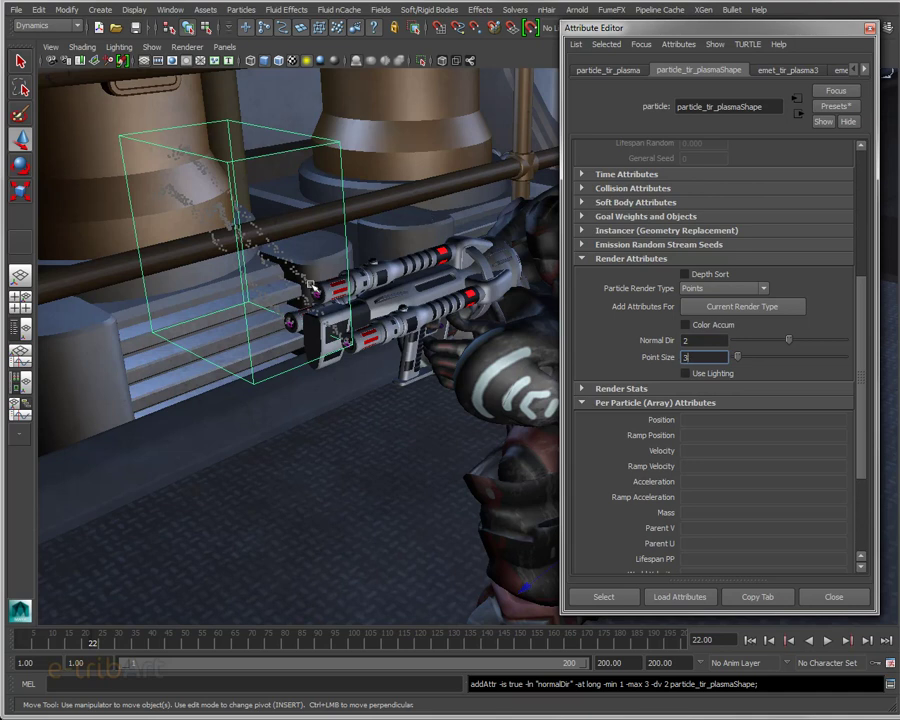
mouse_move(315, 297)
left_mouse_down("alt")
mouse_move(275, 263)
mouse_move(253, 279)
mouse_move(288, 279)
mouse_move(281, 277)
left_mouse_up("alt")
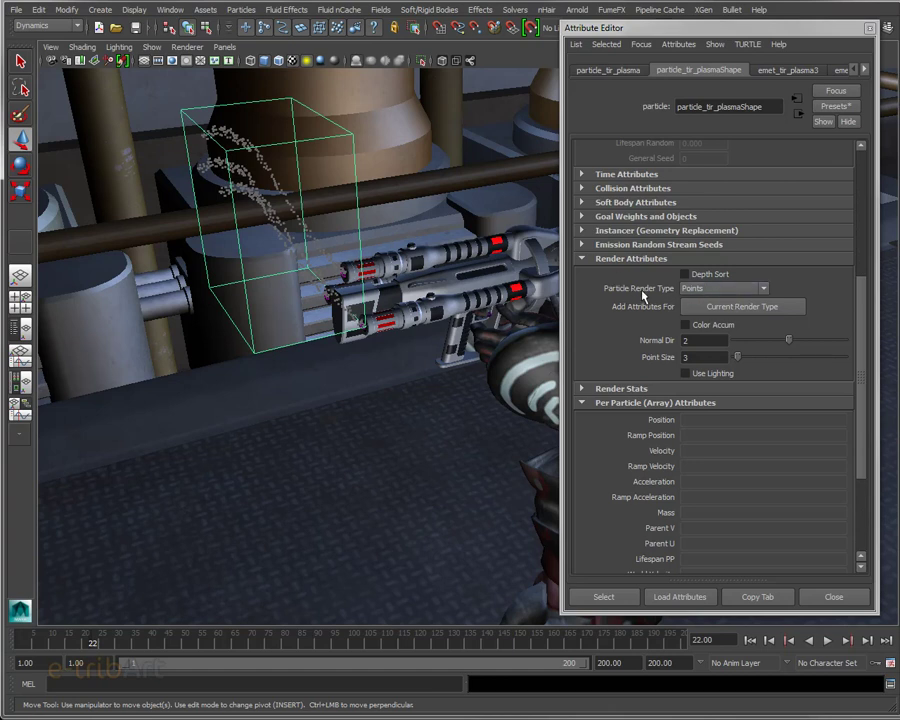
Keep Points as the render type, rewind, and play the simulation to frame 43.
left_click(722, 288)
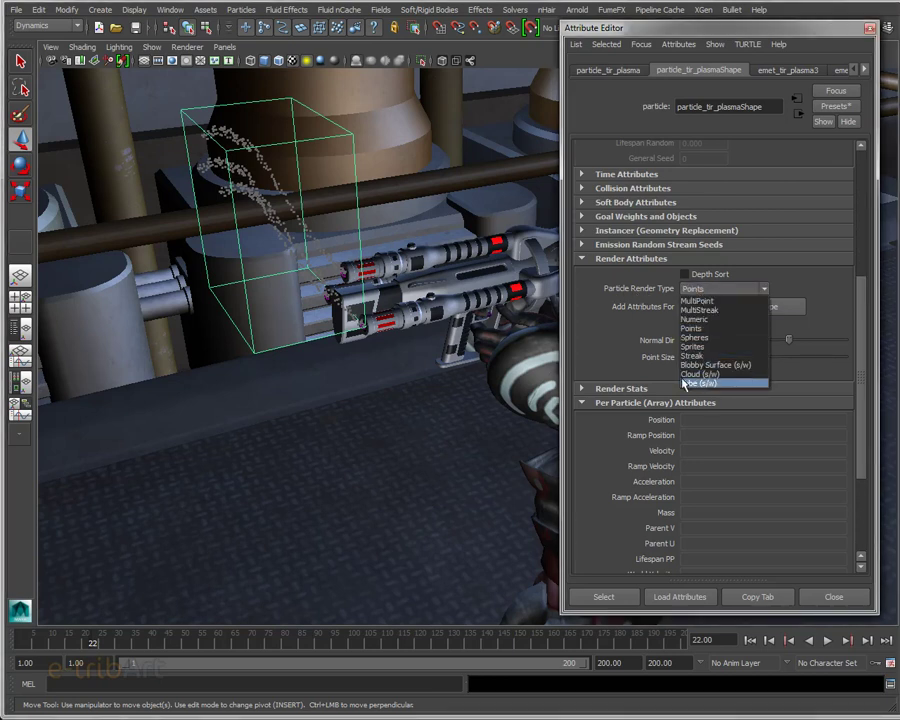
left_click(616, 332)
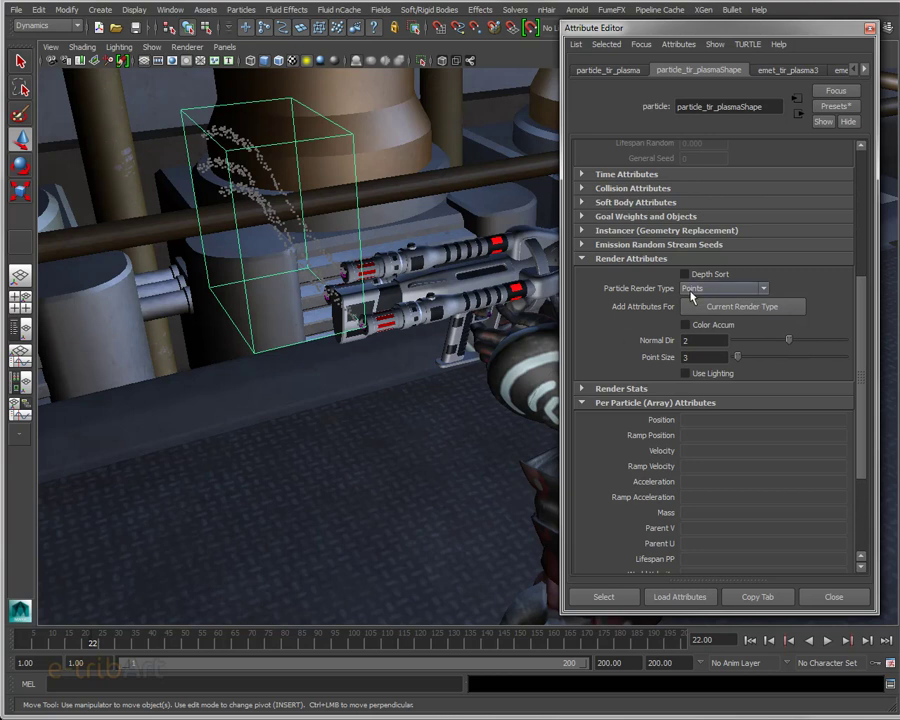
left_click(750, 640)
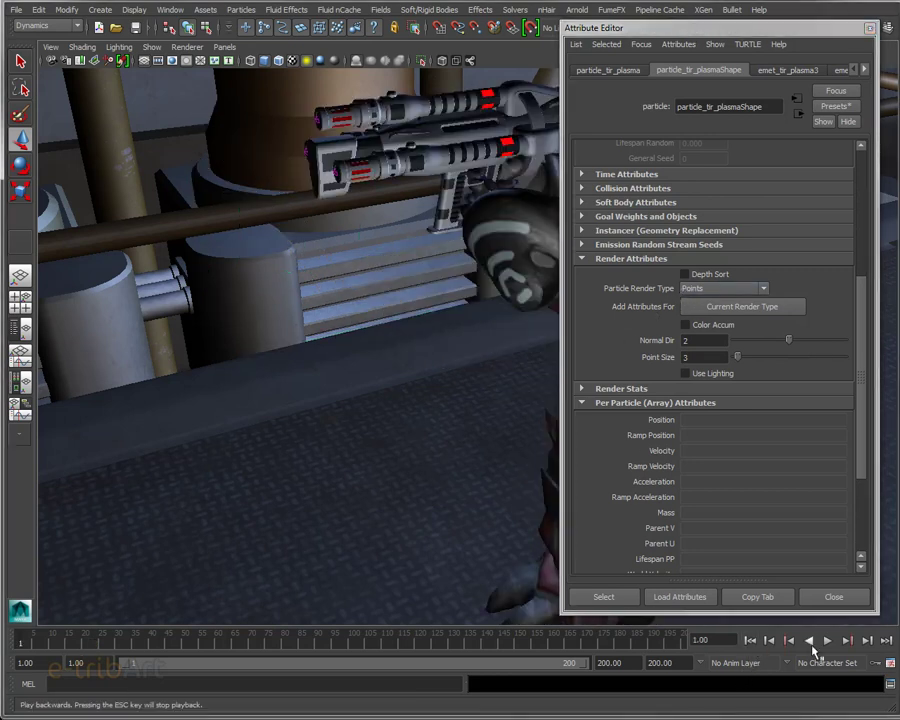
left_click(827, 641)
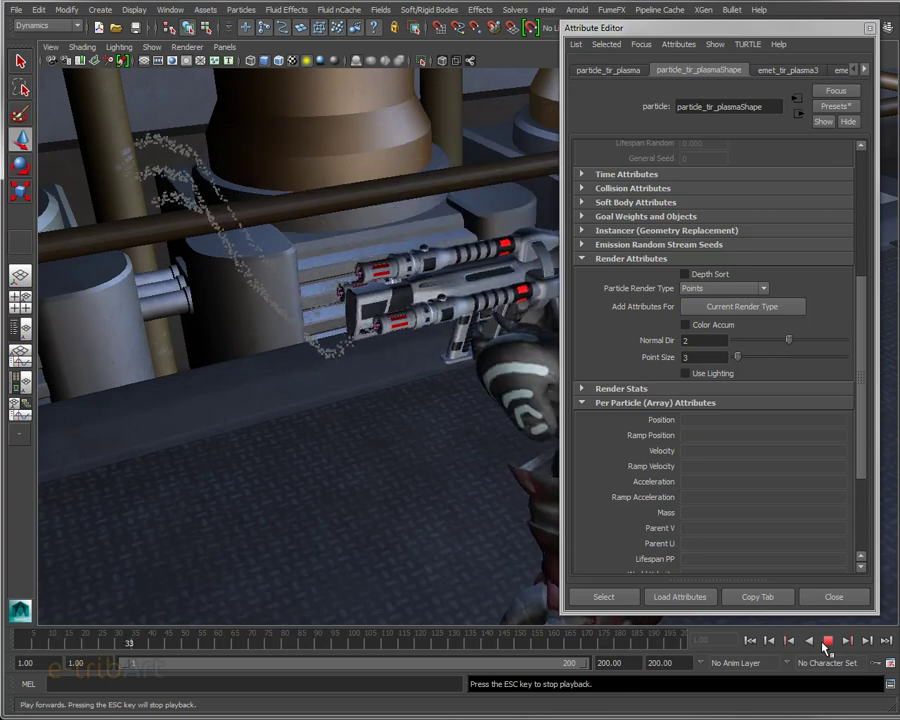
left_click(827, 641)
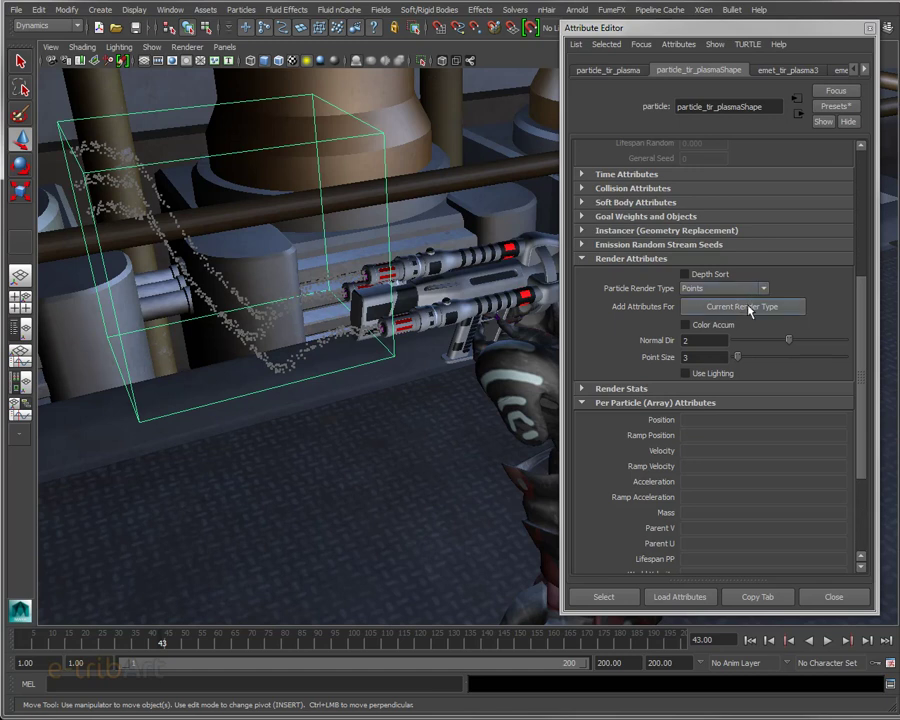
left_click_drag(860, 325, 860, 400)
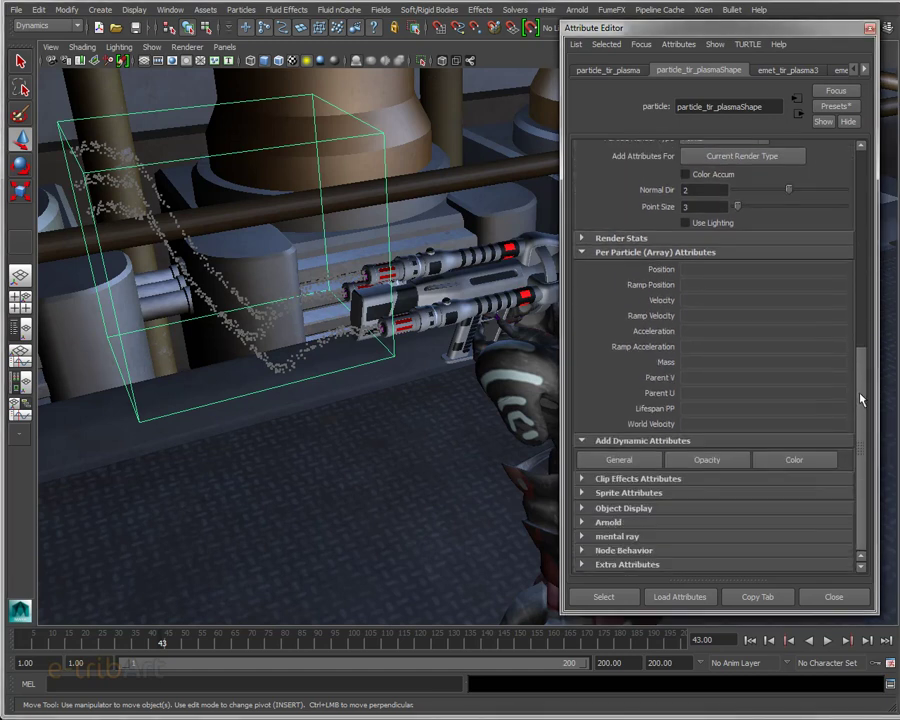
left_click(811, 464)
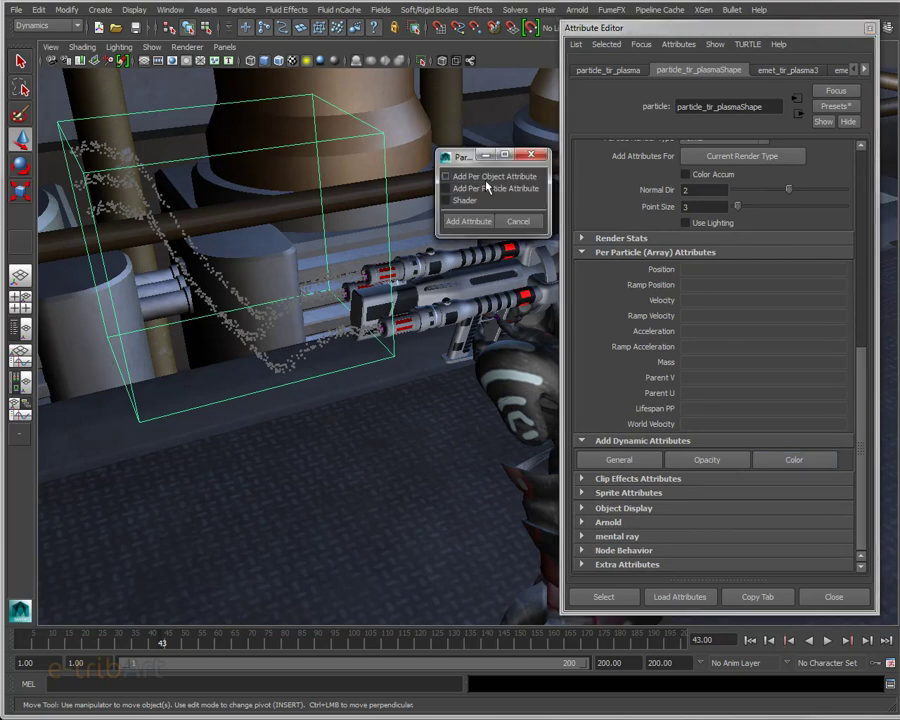
left_click(456, 177)
left_click(467, 222)
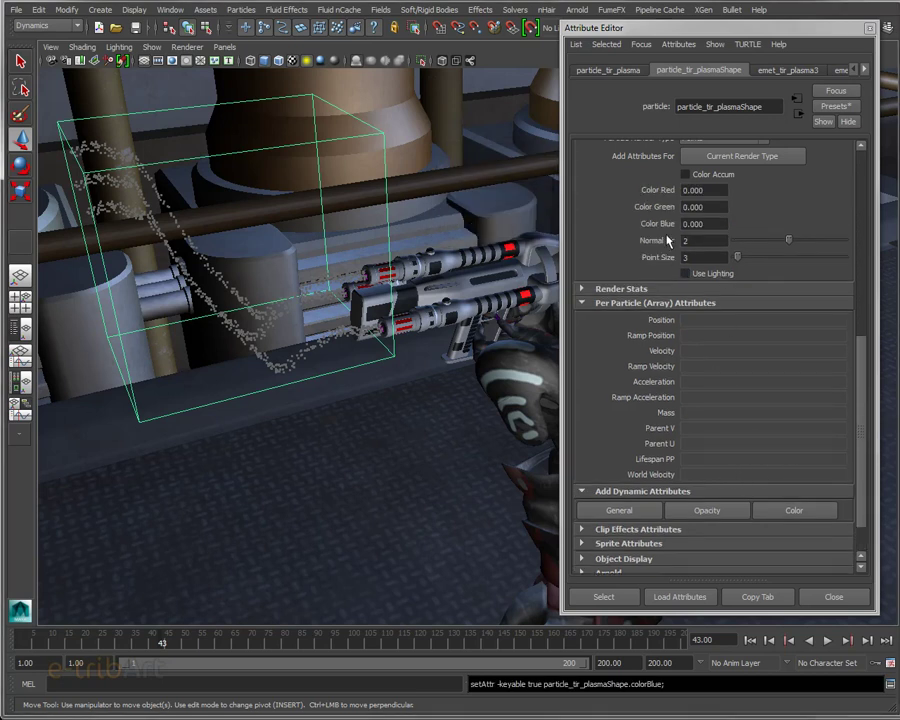
left_click(706, 190)
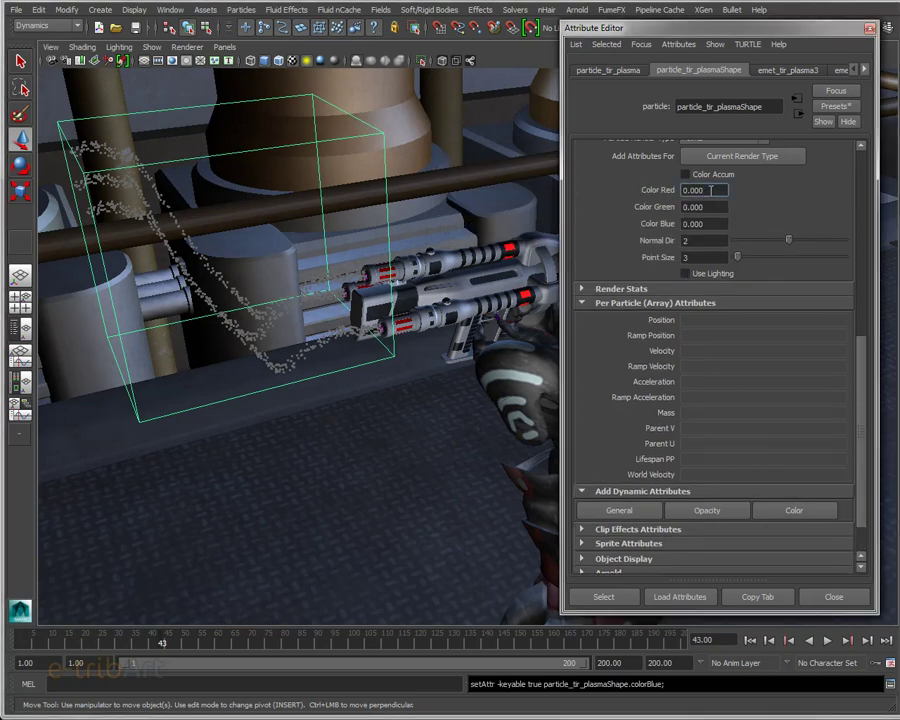
type("1")
key("Return")
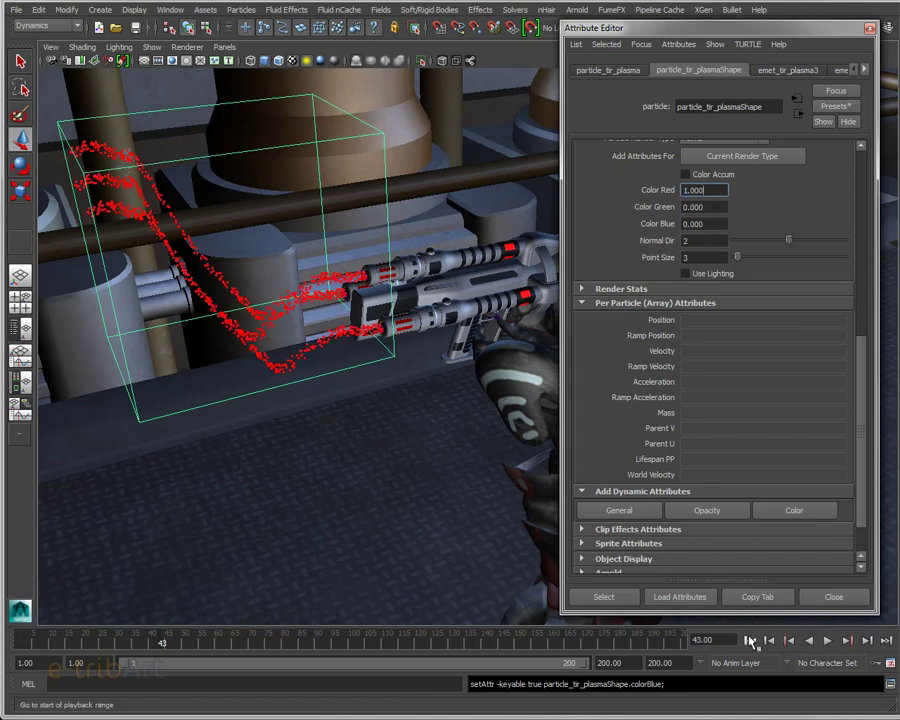
left_click(750, 640)
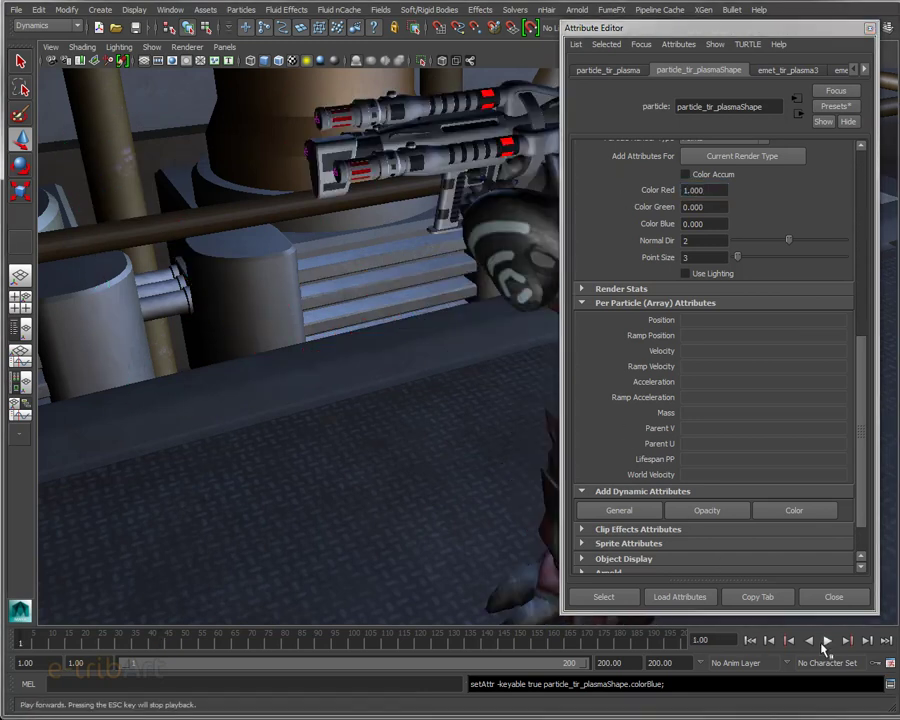
left_click(828, 641)
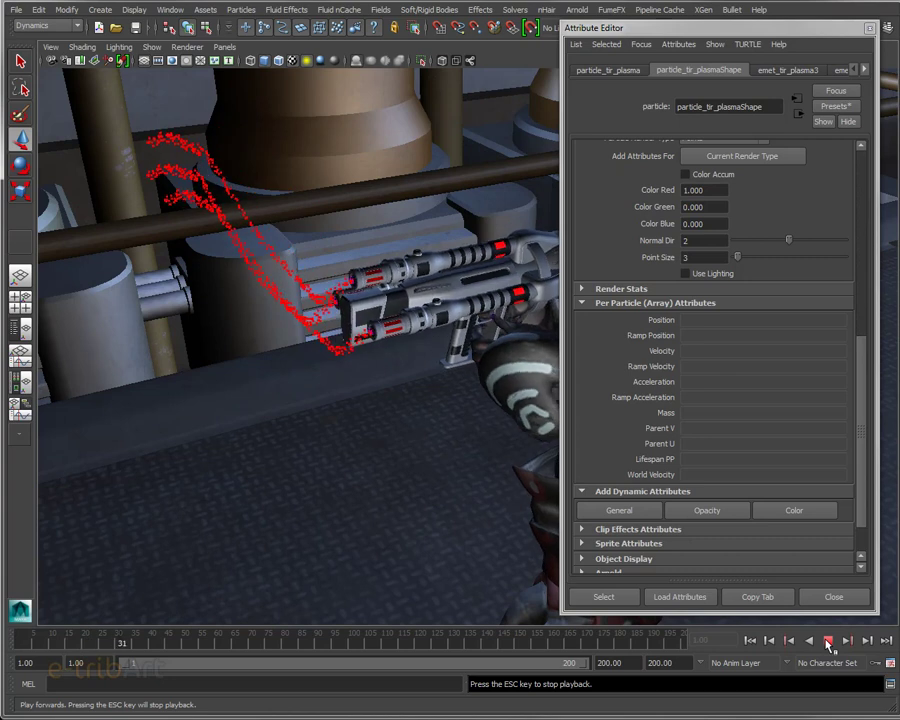
key("Escape")
mouse_move(334, 360)
left_mouse_down("alt")
mouse_move(310, 386)
mouse_move(266, 368)
mouse_move(285, 353)
mouse_move(374, 366)
mouse_move(323, 379)
mouse_move(422, 352)
mouse_move(135, 434)
mouse_move(171, 378)
mouse_move(384, 376)
mouse_move(363, 373)
mouse_move(307, 243)
mouse_move(340, 282)
left_mouse_up("alt")
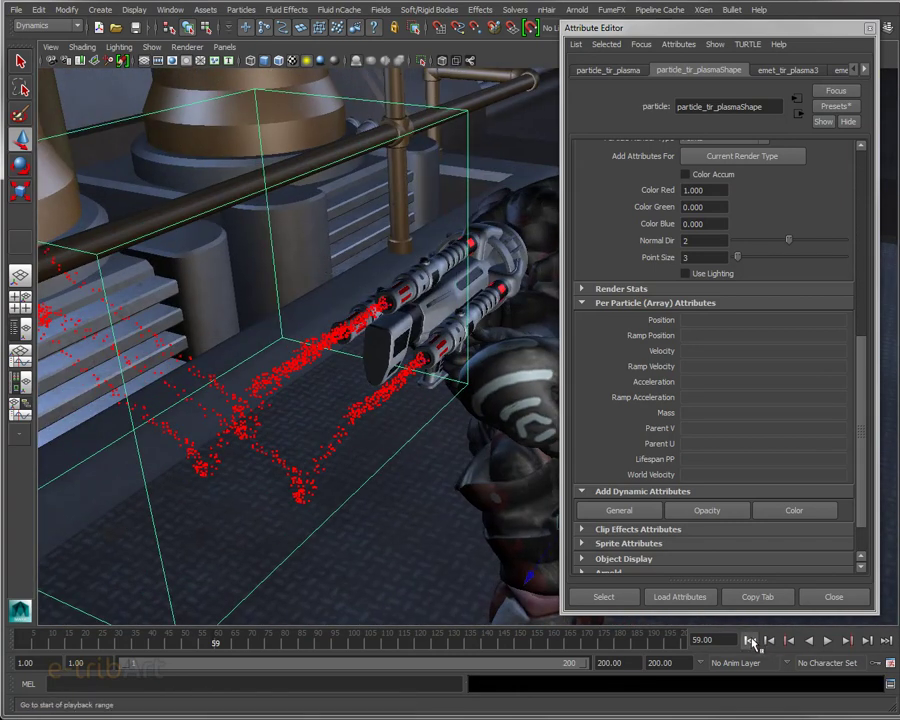
left_click(750, 640)
left_click(828, 640)
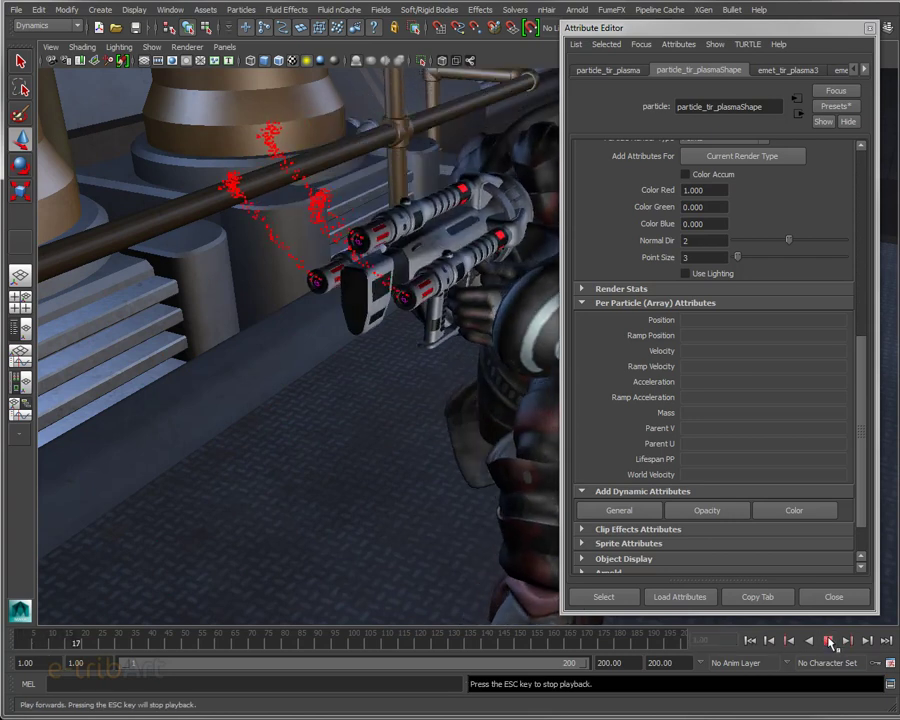
left_click(828, 640)
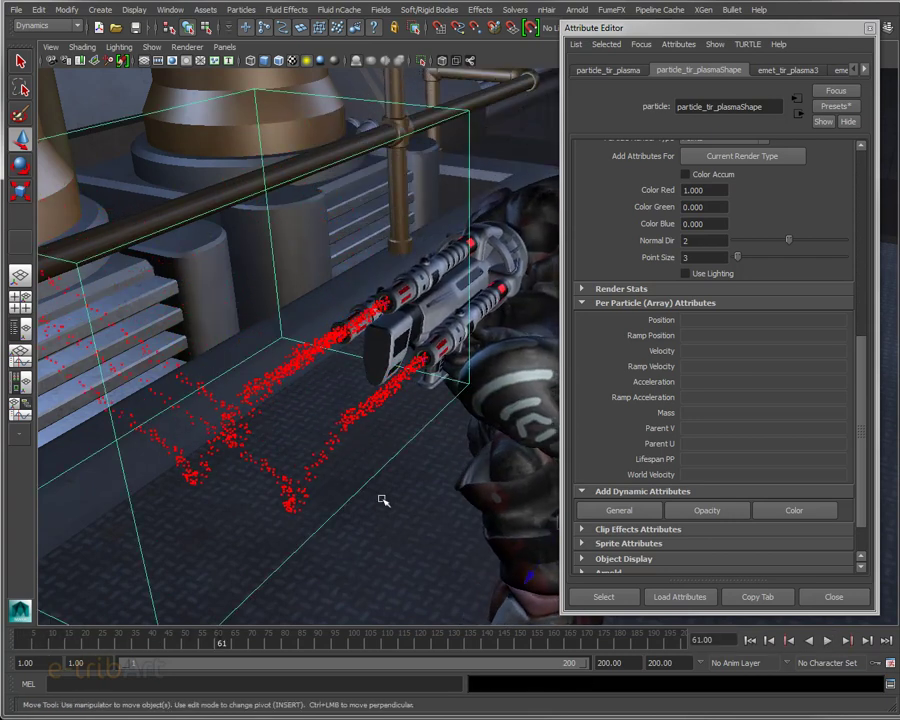
key("f")
mouse_move(374, 462)
left_mouse_down("alt")
mouse_move(360, 512)
mouse_move(348, 496)
mouse_move(396, 438)
mouse_move(334, 414)
mouse_move(348, 413)
left_mouse_up("alt")
mouse_move(348, 413)
right_mouse_down("alt")
mouse_move(460, 440)
mouse_move(544, 436)
right_mouse_up("alt")
mouse_move(544, 436)
middle_mouse_down("alt")
mouse_move(275, 401)
mouse_move(287, 408)
middle_mouse_up("alt")
mouse_move(287, 408)
left_mouse_down("alt")
mouse_move(346, 388)
mouse_move(311, 400)
left_mouse_up("alt")
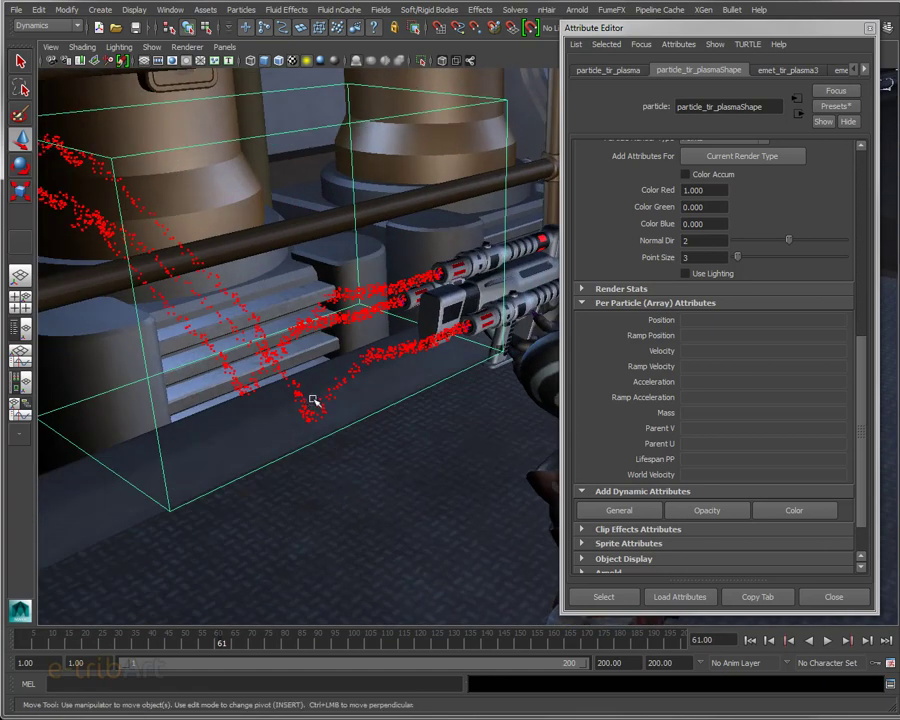
left_click_drag(600, 27, 601, 35)
mouse_move(493, 353)
left_mouse_down("alt")
mouse_move(418, 368)
mouse_move(420, 380)
mouse_move(397, 370)
left_mouse_up("alt")
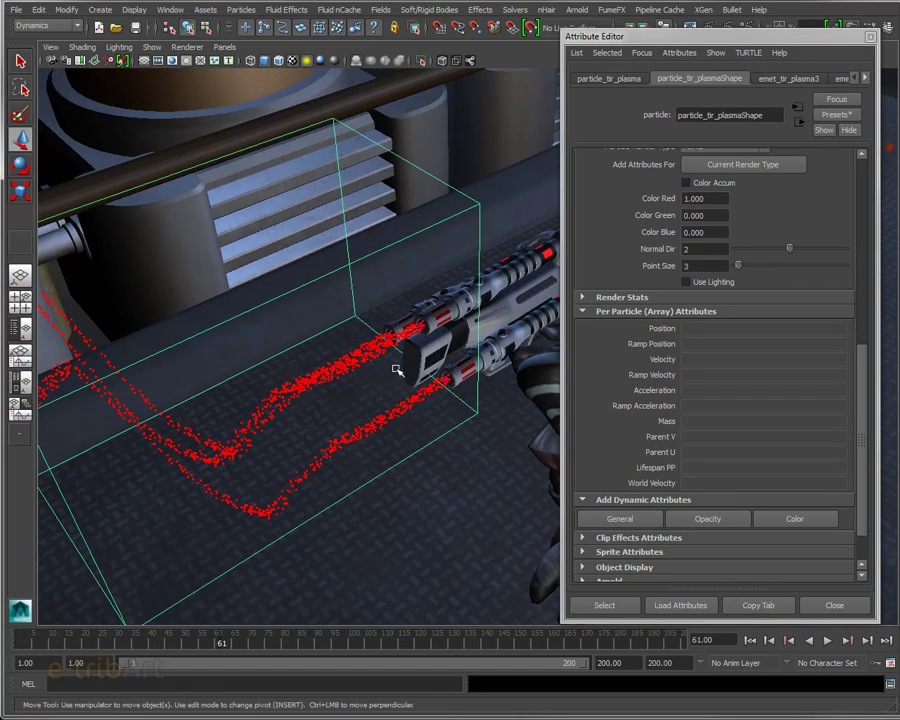
mouse_move(283, 428)
left_mouse_down("alt")
mouse_move(245, 395)
mouse_move(293, 404)
left_mouse_up("alt")
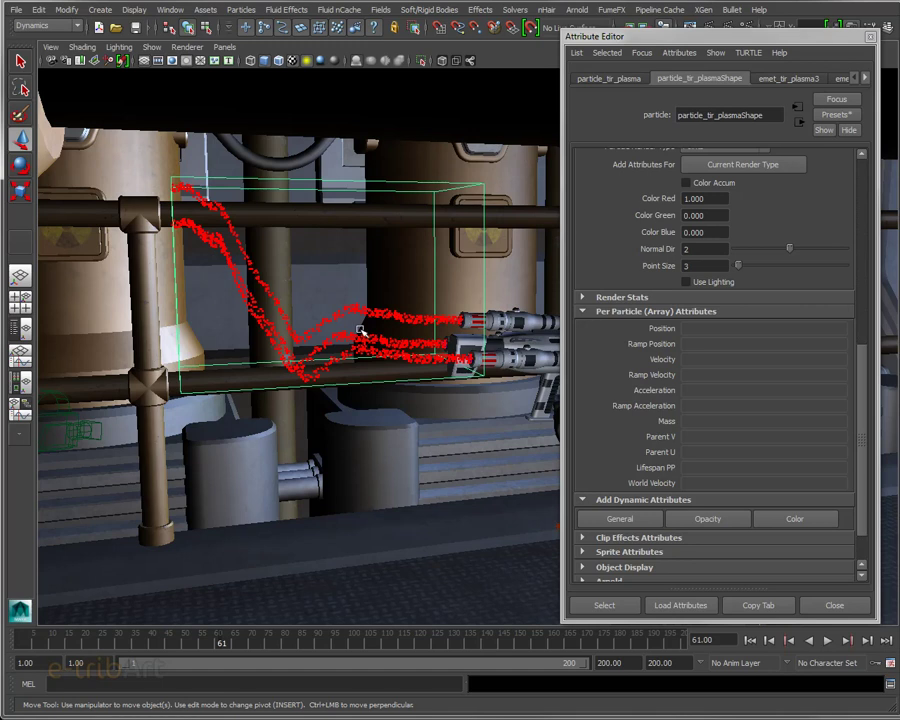
left_click(750, 640)
left_click(828, 640)
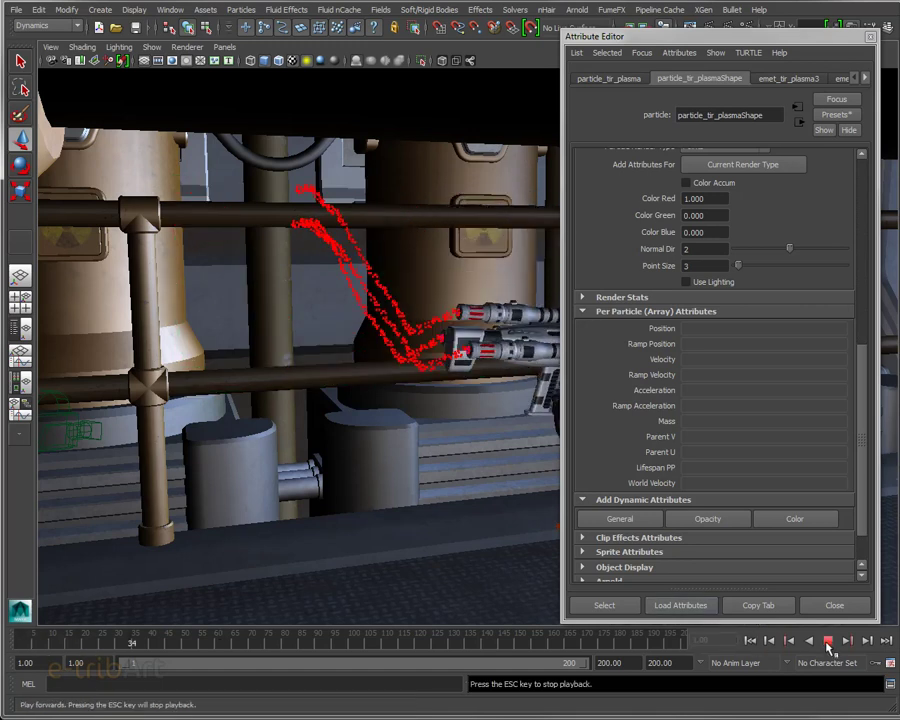
left_click(828, 642)
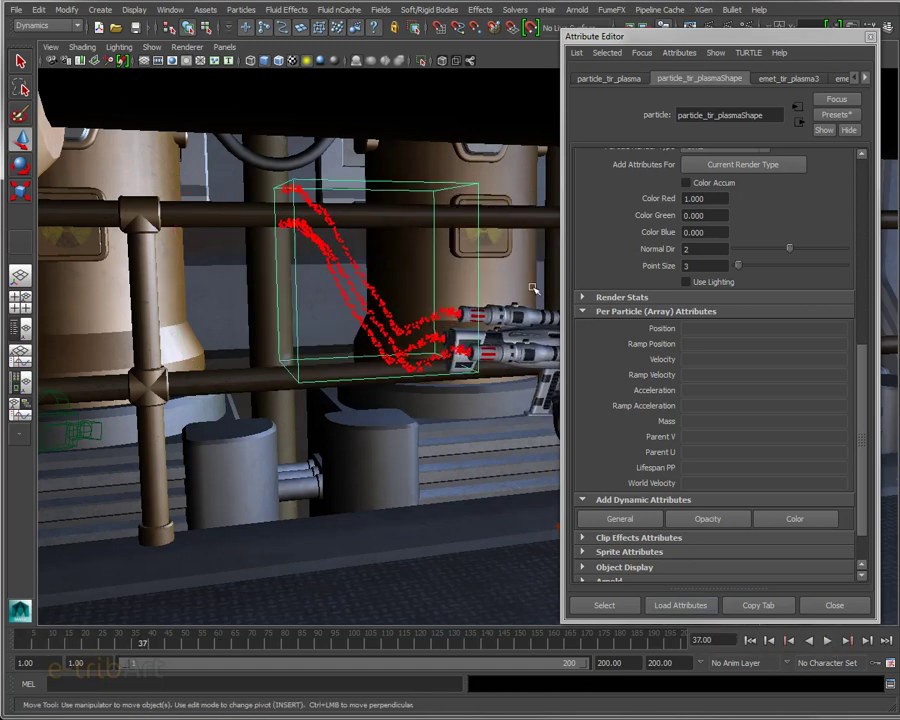
left_click_drag(621, 37, 635, 36)
middle_click_drag(313, 248, 205, 243, "alt")
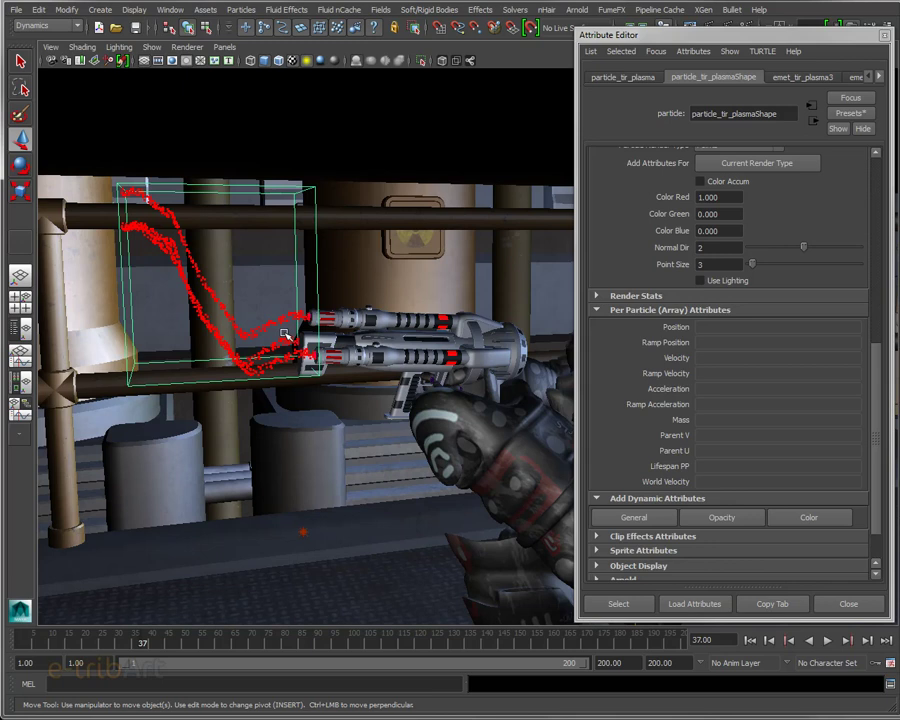
mouse_move(285, 333)
left_mouse_down("alt")
mouse_move(340, 340)
mouse_move(386, 378)
mouse_move(393, 362)
left_mouse_up("alt")
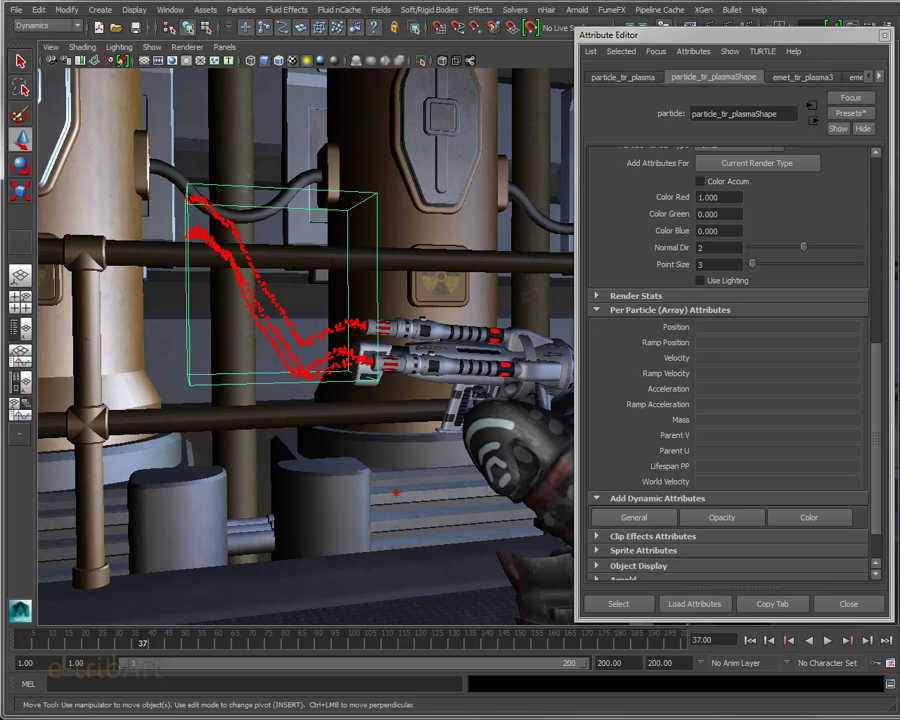
Raise the particles' Inherit Factor from 0 to 1.000 and replay the simulation to frame 71.
left_click(876, 165)
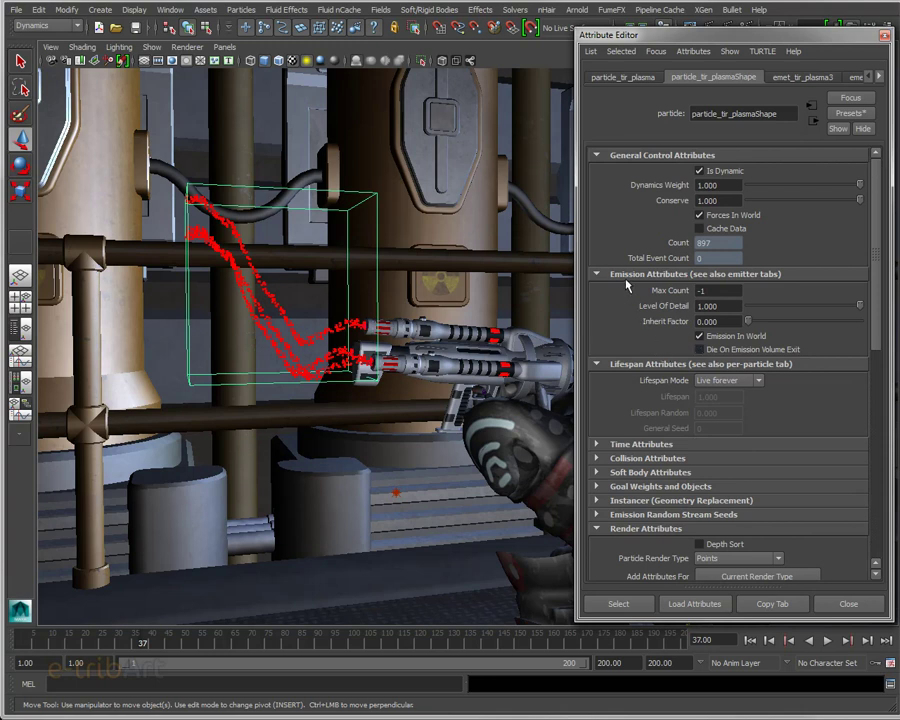
left_click(725, 322)
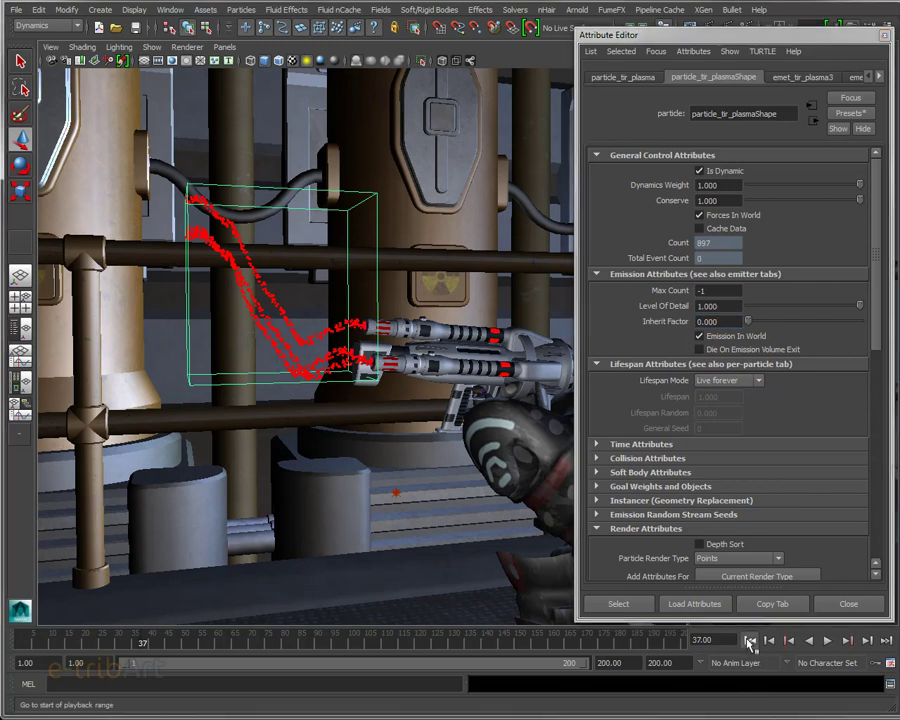
left_click(748, 642)
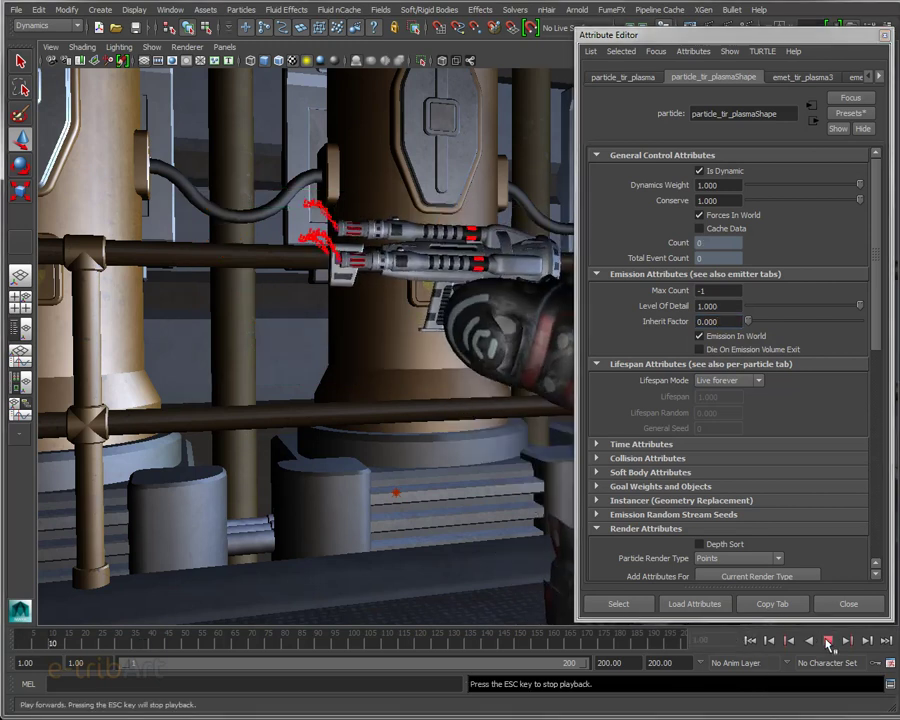
left_click(829, 643)
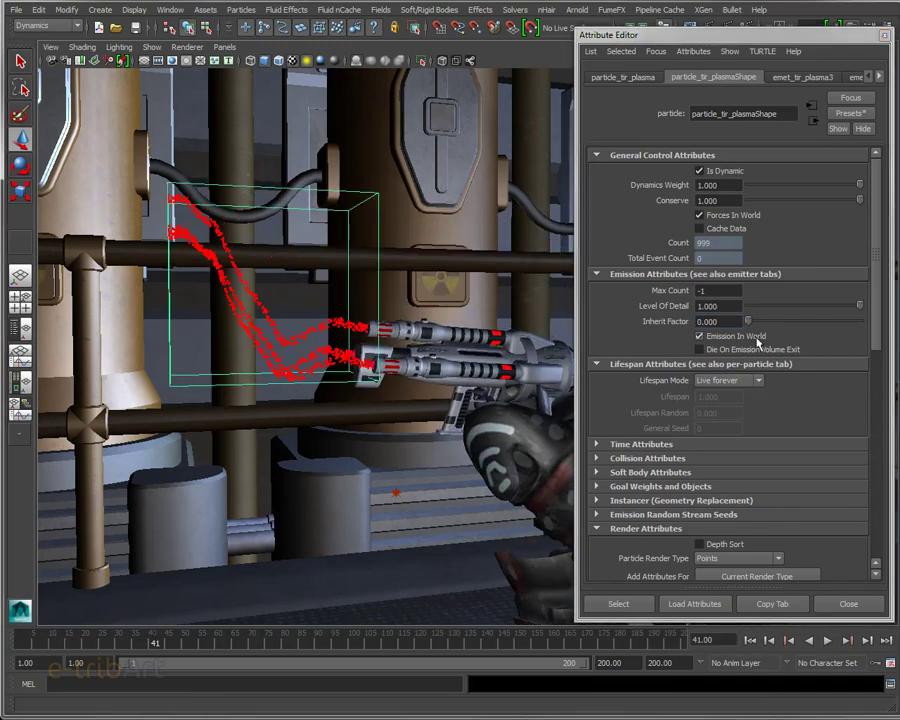
left_click_drag(748, 321, 860, 321)
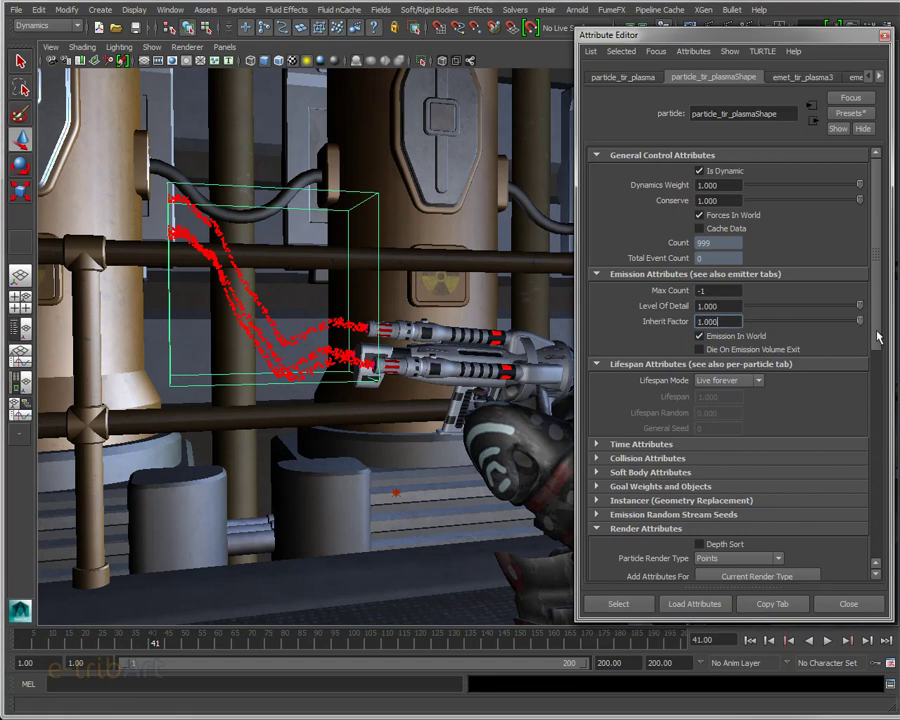
left_click(750, 640)
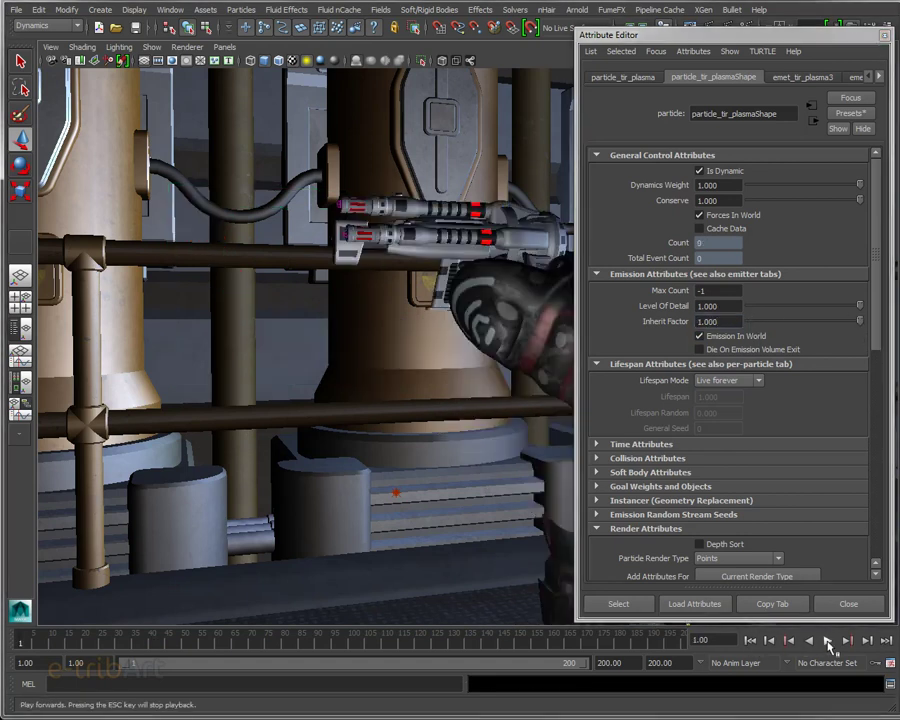
left_click(829, 643)
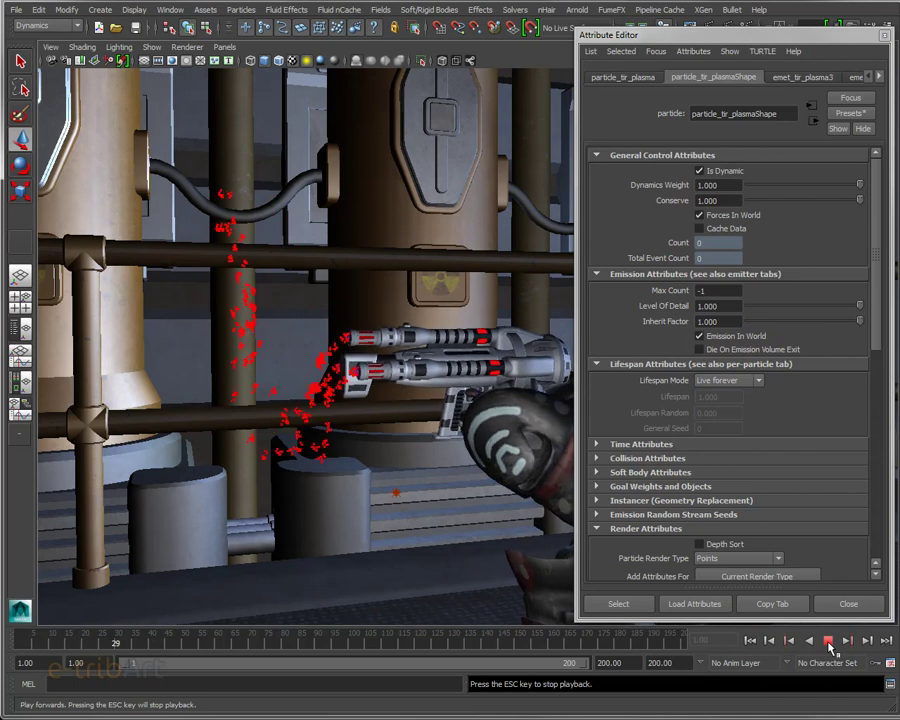
left_click(829, 643)
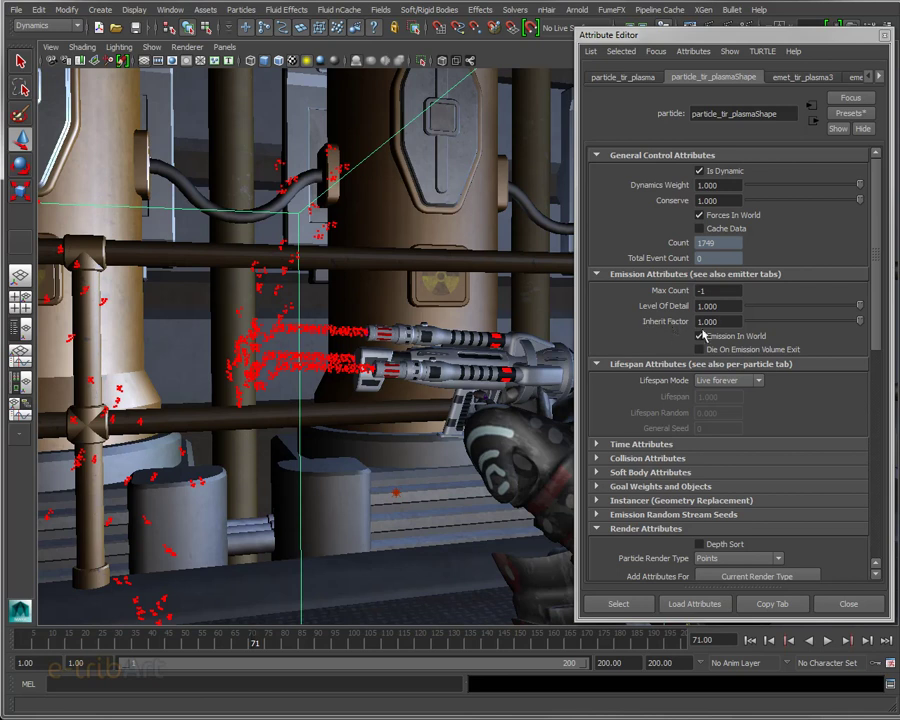
left_click(721, 321)
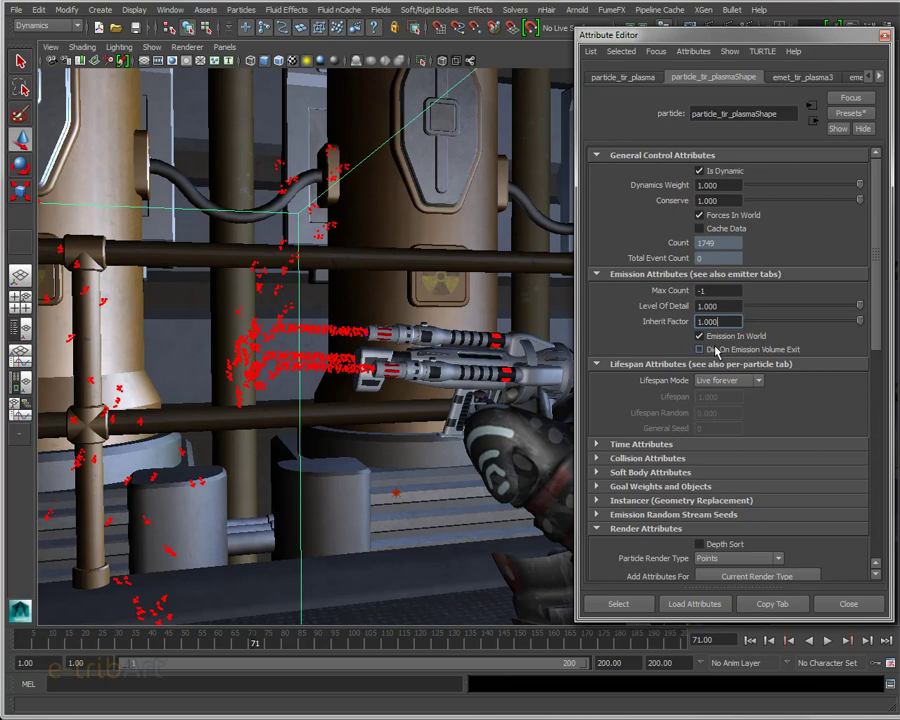
Orbit closer to the gun and pipes to inspect the widely scattered particles.
mouse_move(340, 285)
left_mouse_down("alt")
mouse_move(470, 416)
mouse_move(502, 424)
mouse_move(326, 434)
mouse_move(383, 417)
mouse_move(430, 424)
left_mouse_up("alt")
right_click_drag(430, 424, 440, 425, "alt")
left_click_drag(440, 425, 460, 420, "alt")
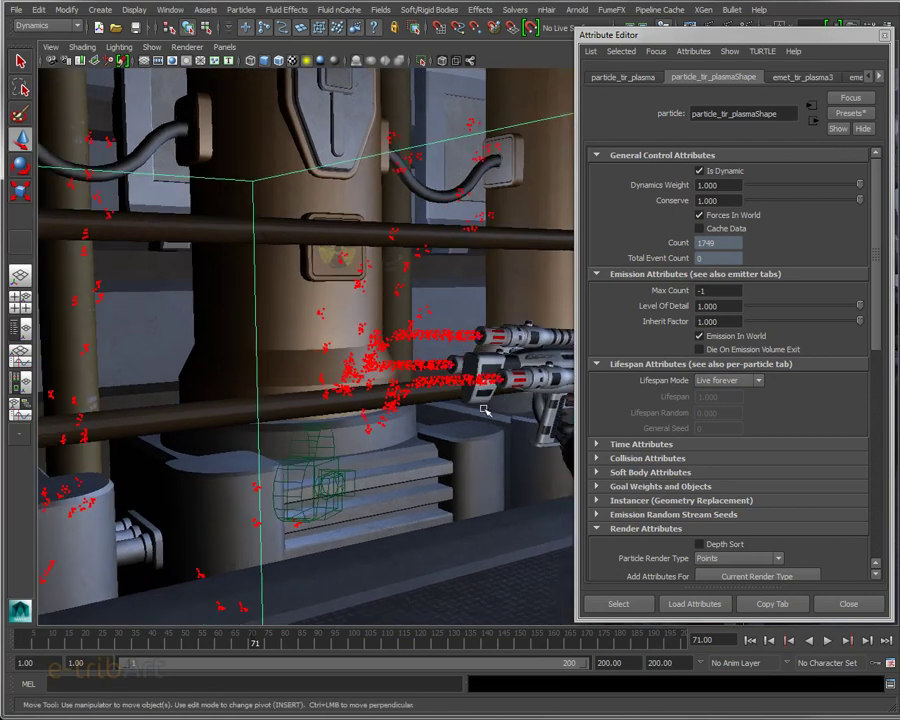
right_click_drag(460, 420, 470, 416, "alt")
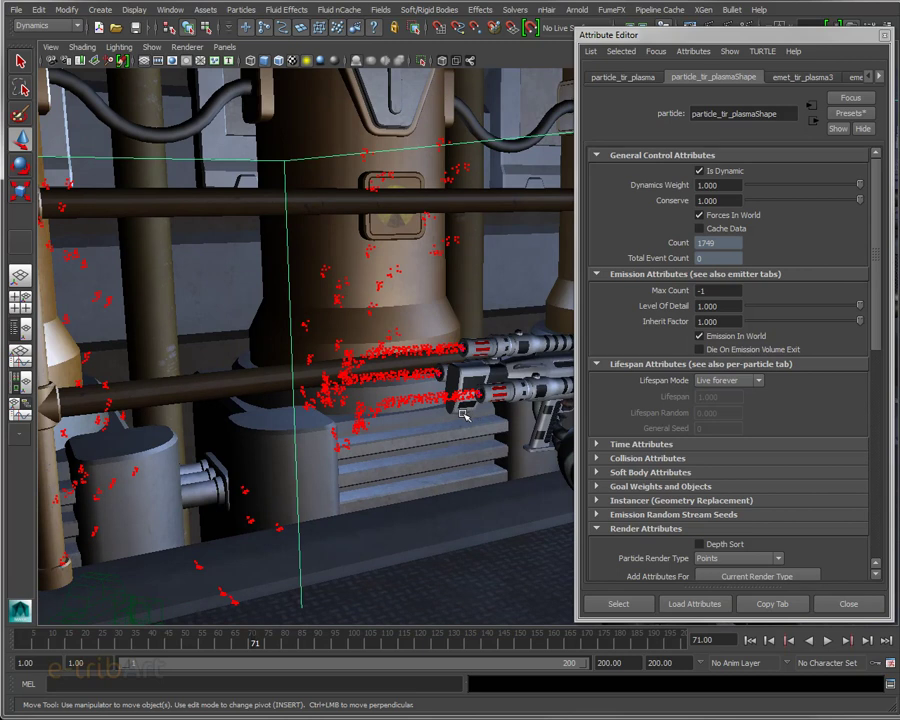
mouse_move(463, 414)
left_mouse_down("alt")
mouse_move(418, 380)
mouse_move(440, 405)
left_mouse_up("alt")
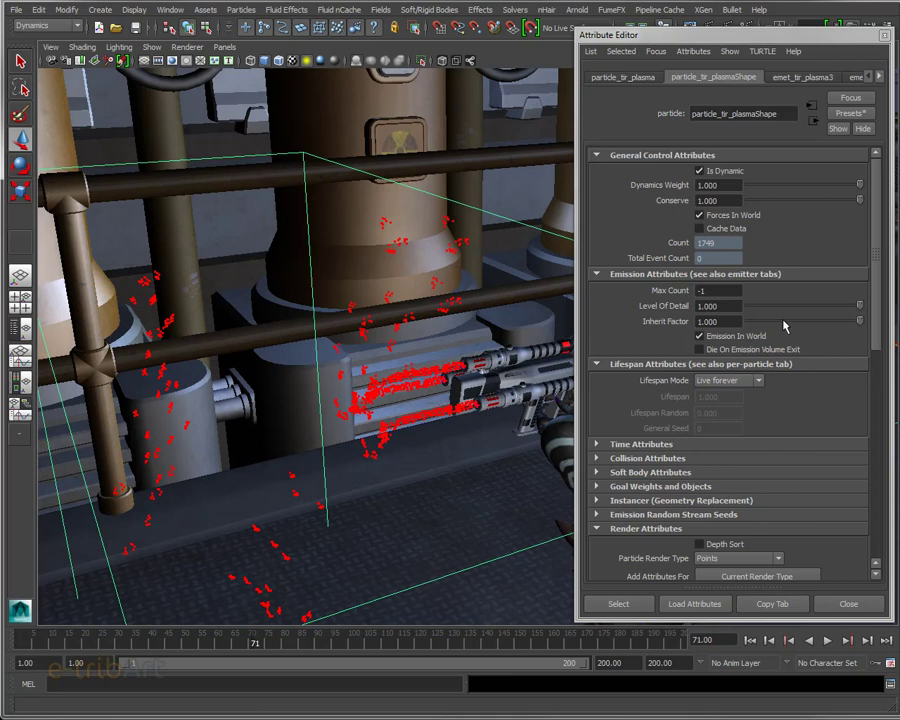
Reset Inherit Factor to 0.000, replay to frame 46, and select the emet_tir_plasma1 emitter.
left_click_drag(783, 321, 735, 332)
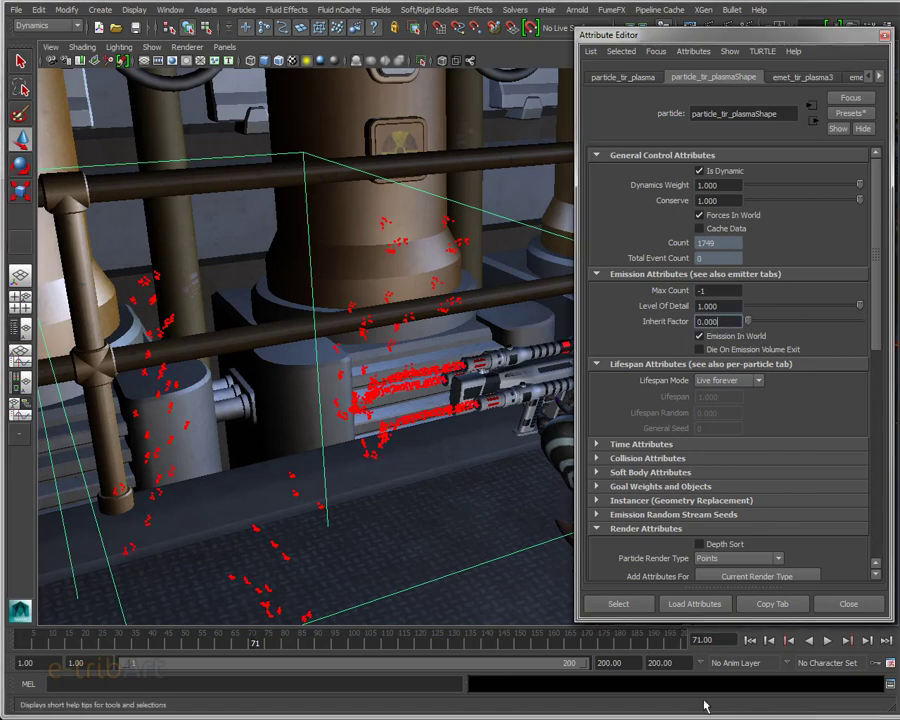
left_click(750, 640)
left_click(829, 641)
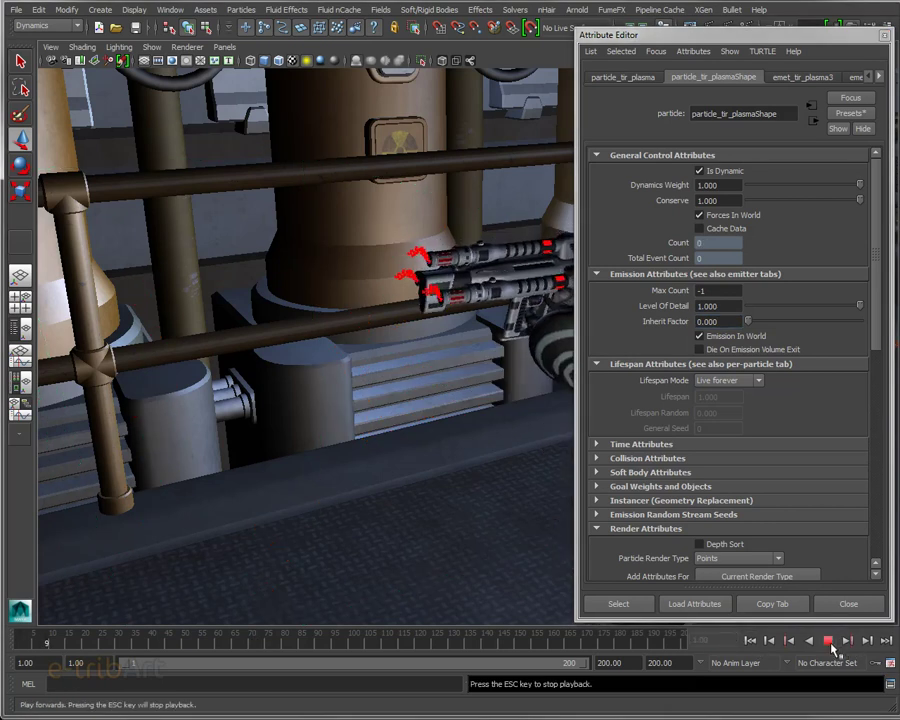
left_click(829, 641)
left_click(462, 410)
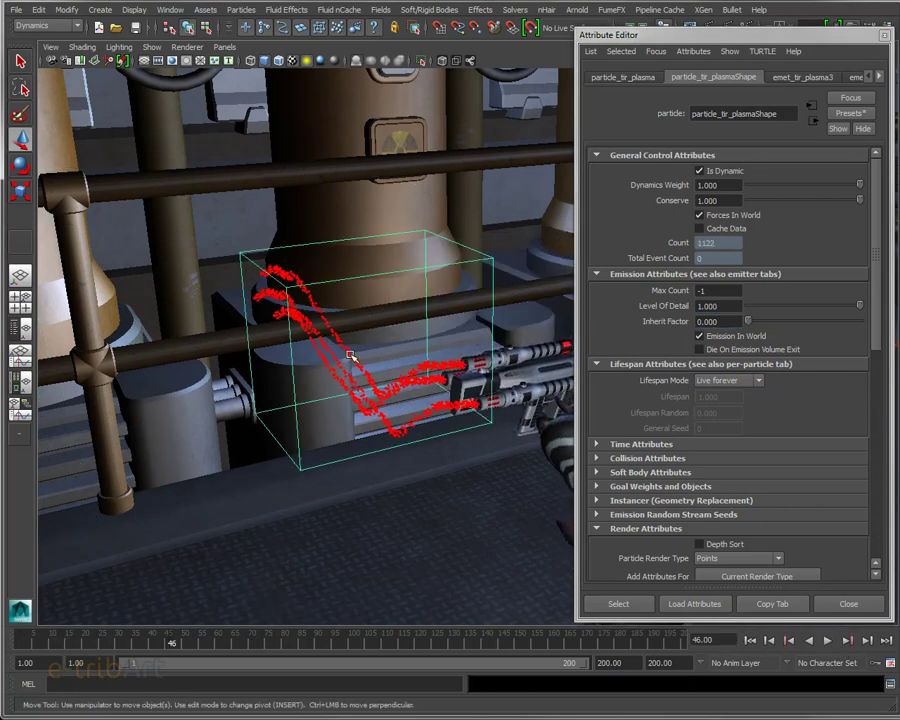
mouse_move(462, 410)
left_mouse_down("alt")
mouse_move(400, 400)
mouse_move(458, 408)
mouse_move(445, 397)
left_mouse_up("alt")
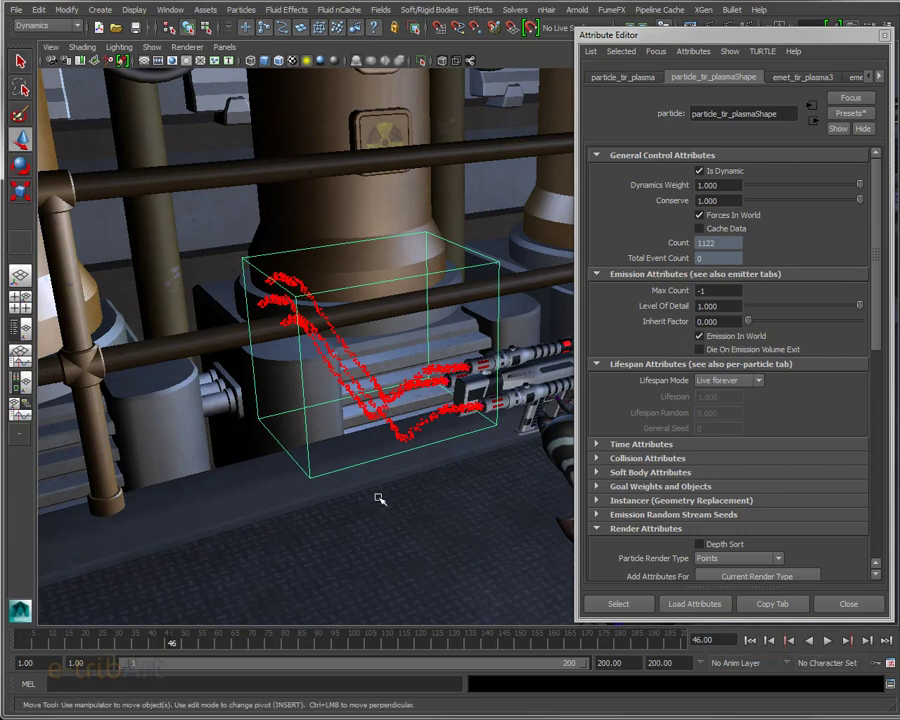
left_click_drag(435, 487, 420, 480, "alt")
mouse_move(420, 480)
right_mouse_down("alt")
mouse_move(410, 470)
mouse_move(422, 482)
right_mouse_up("alt")
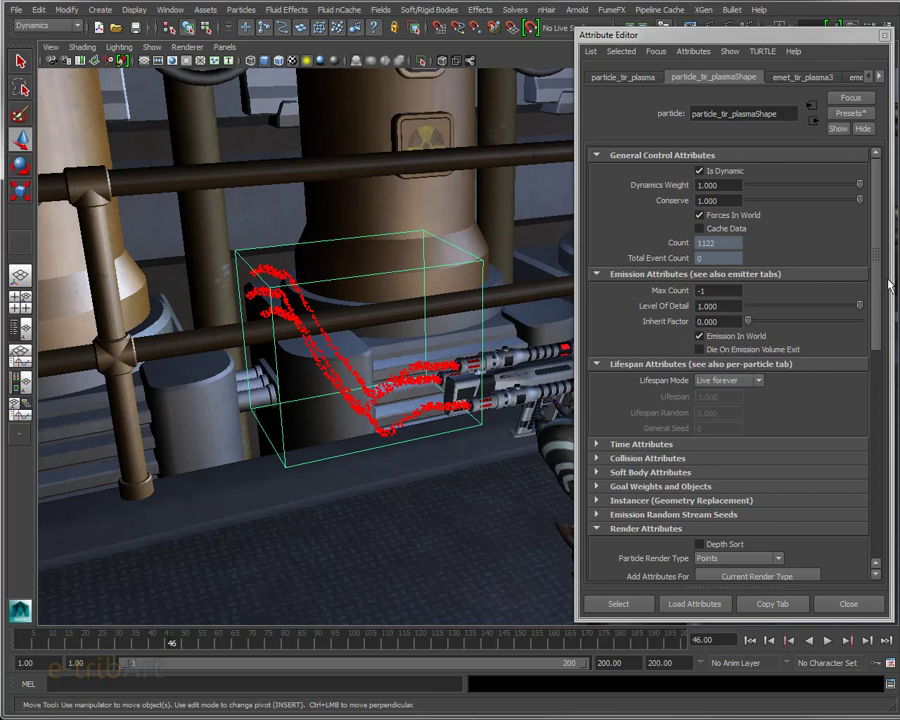
left_click(466, 420)
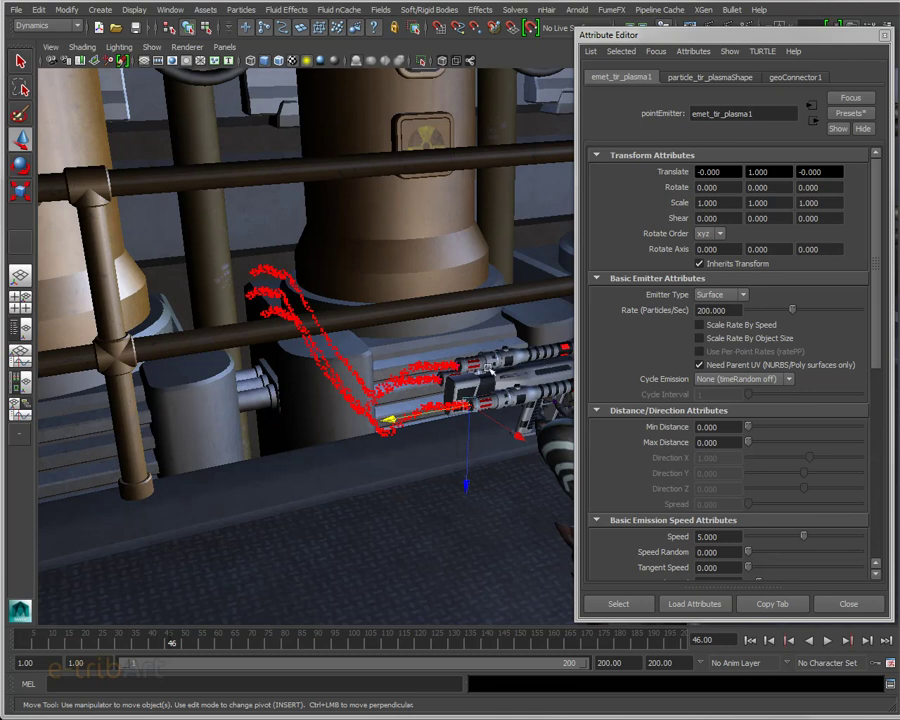
Change emet_tir_plasma1's Basic Emission Speed from 5 to 500.
left_click_drag(568, 388, 576, 385, "alt")
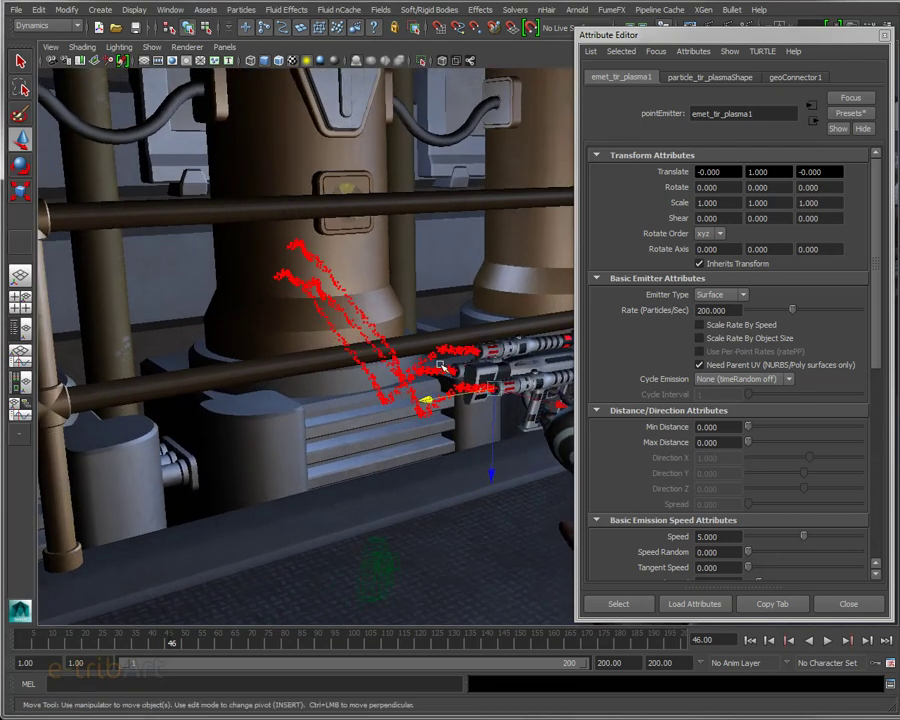
mouse_move(441, 364)
left_mouse_down("alt")
mouse_move(456, 374)
mouse_move(444, 313)
mouse_move(314, 224)
left_mouse_up("alt")
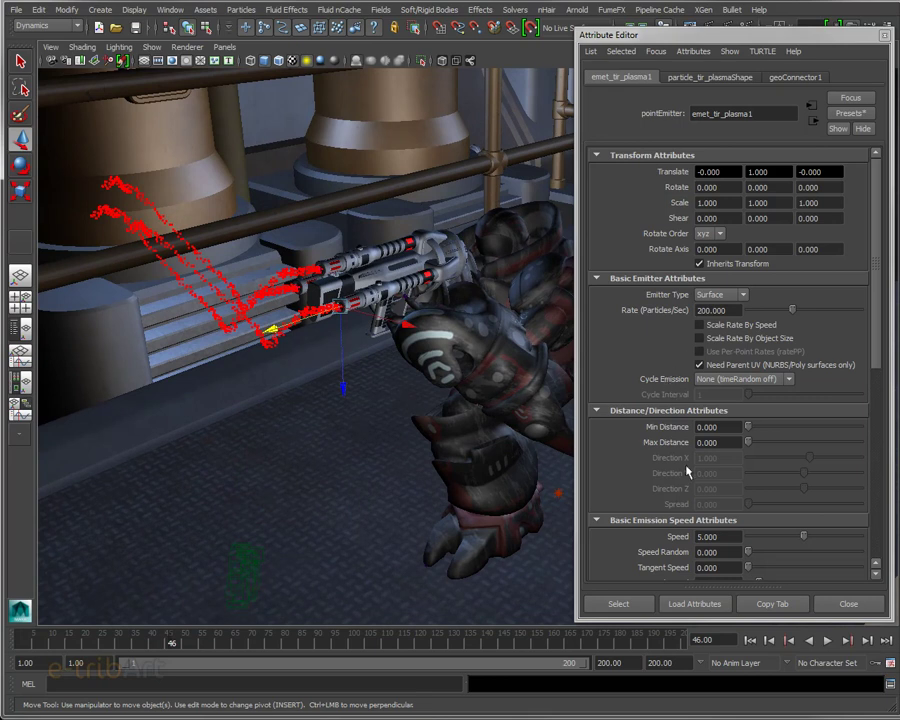
left_click(721, 538)
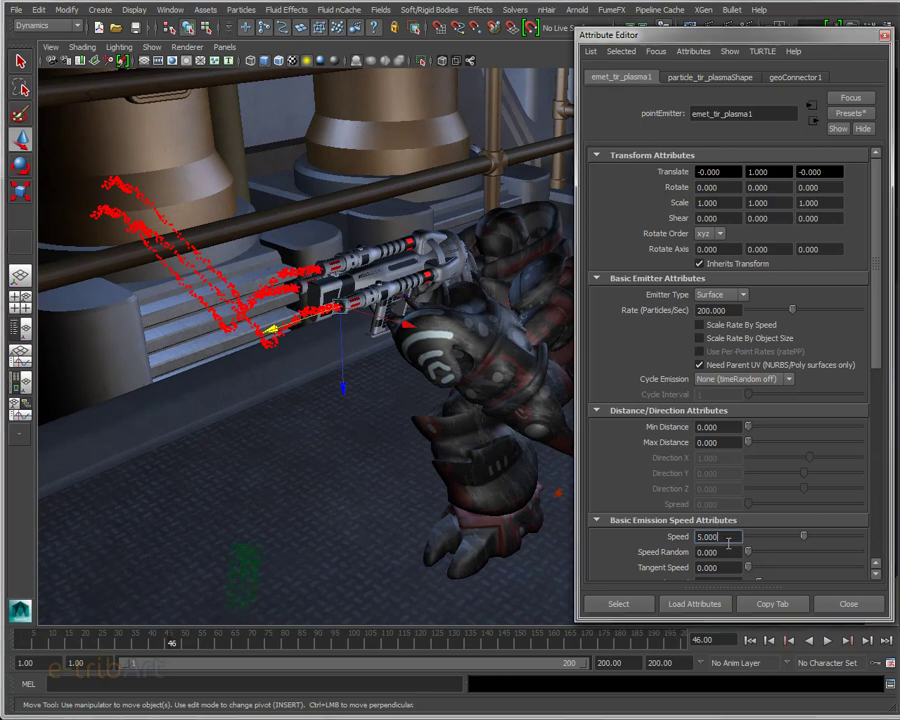
left_click_drag(721, 538, 647, 541)
left_click_drag(497, 398, 522, 389, "alt")
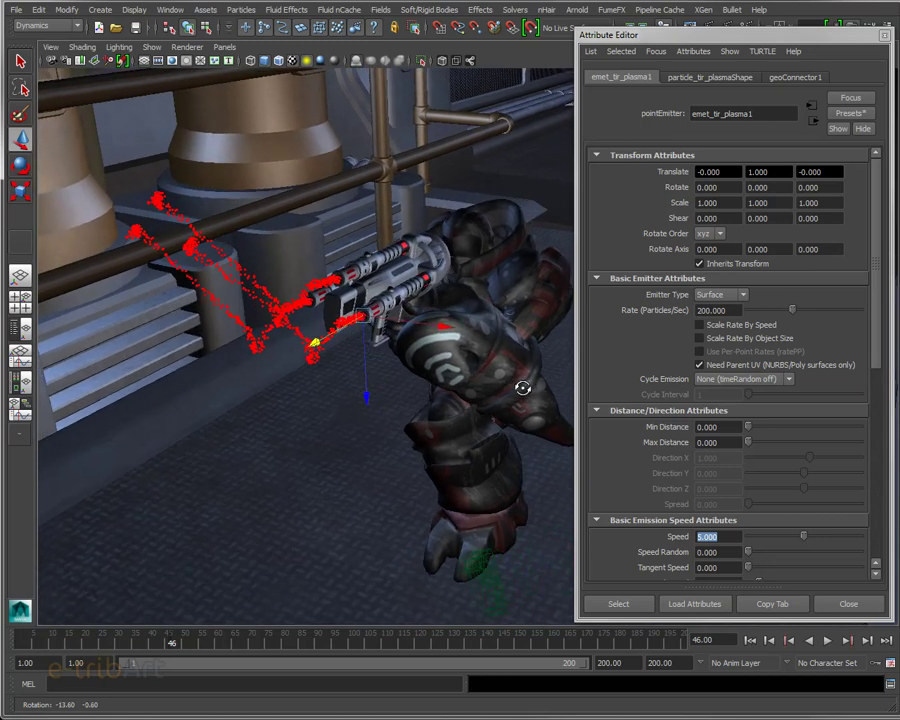
mouse_move(522, 389)
left_mouse_down("alt")
mouse_move(477, 375)
mouse_move(502, 326)
left_mouse_up("alt")
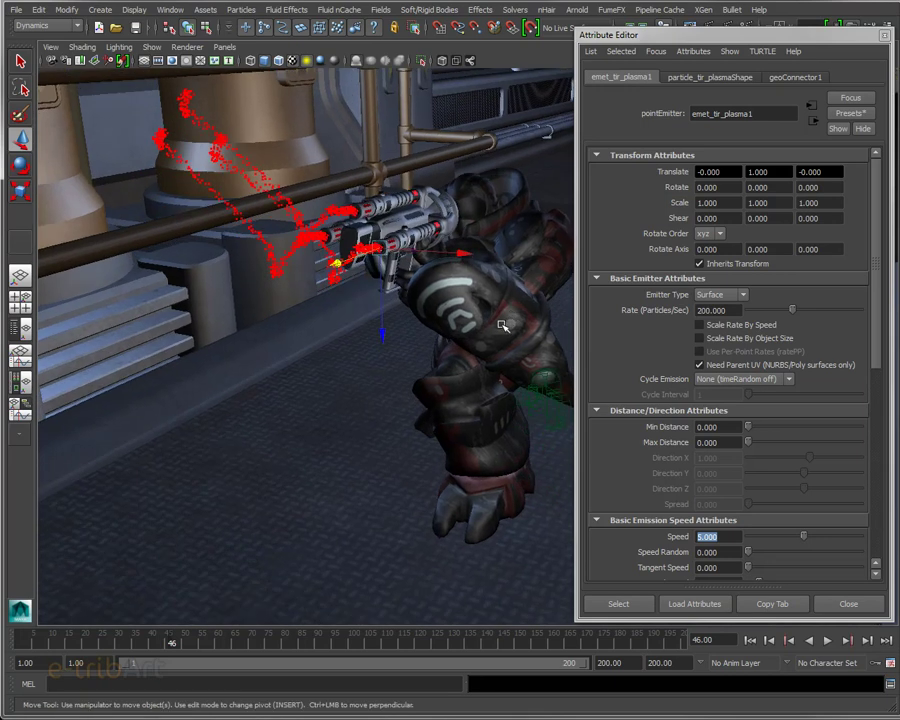
mouse_move(502, 326)
left_mouse_down("alt")
mouse_move(496, 345)
mouse_move(531, 392)
left_mouse_up("alt")
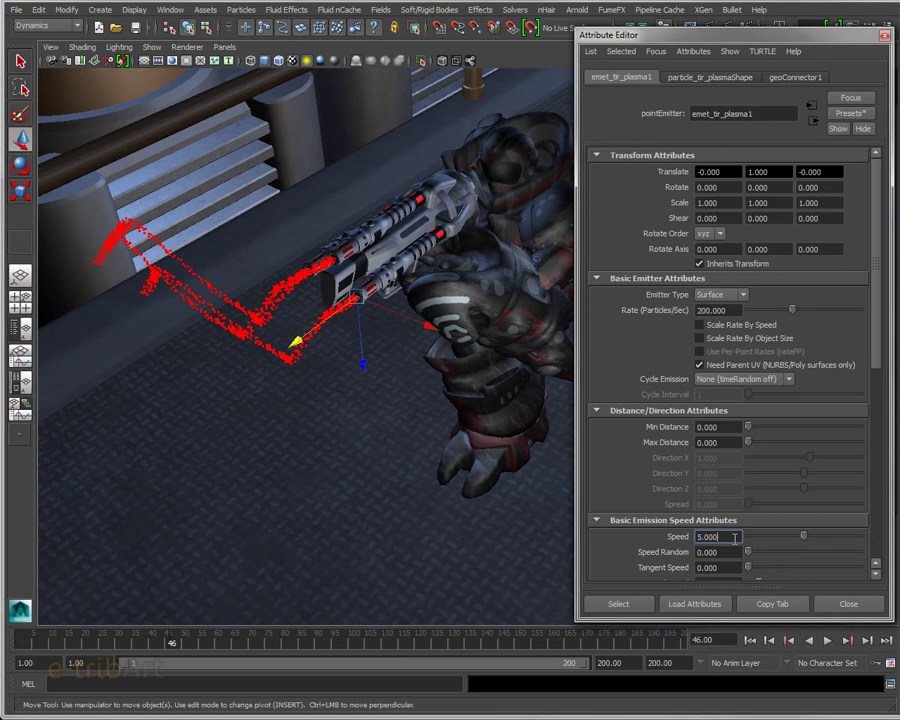
left_click_drag(730, 537, 657, 537)
type("100")
key("BackSpace")
key("BackSpace")
key("BackSpace")
type("500")
key("Return")
Replay the simulation from the start and stop at frame 36.
left_click(750, 640)
left_click(832, 641)
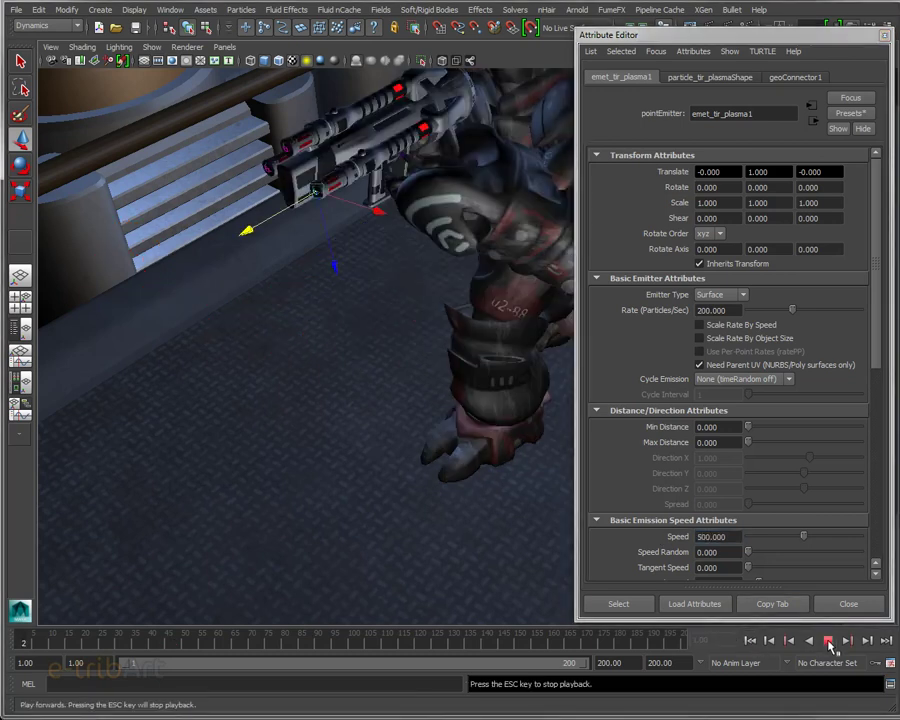
left_click(832, 642)
Orbit the view to inspect the fast red particle trail across the floor.
key("w")
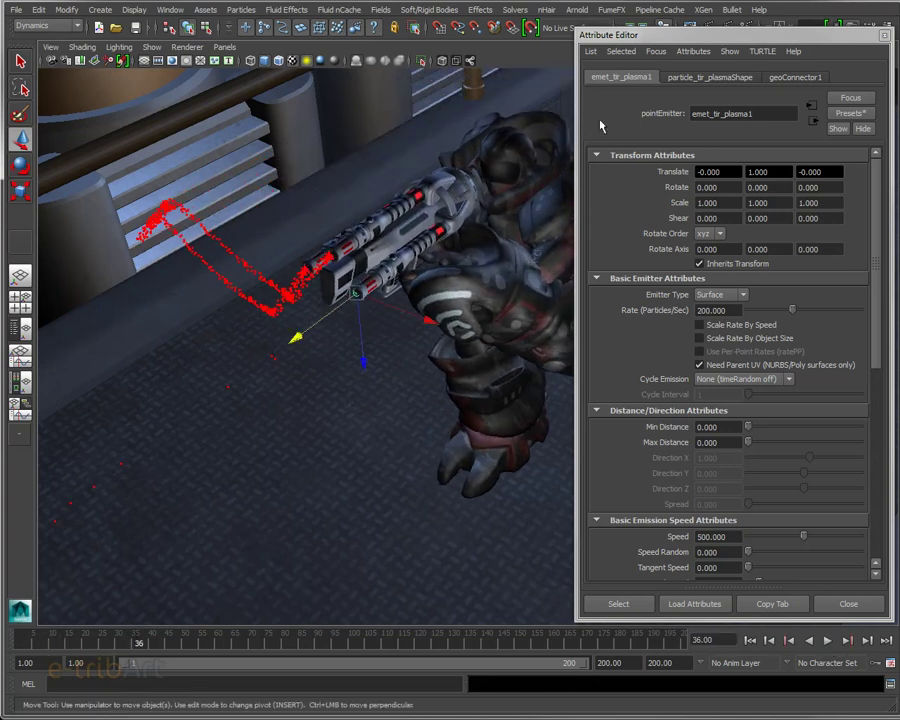
scroll(266, 380, "down", 5)
mouse_move(266, 380)
left_mouse_down("alt")
mouse_move(271, 403)
mouse_move(353, 440)
mouse_move(377, 436)
mouse_move(360, 291)
mouse_move(375, 343)
left_mouse_up("alt")
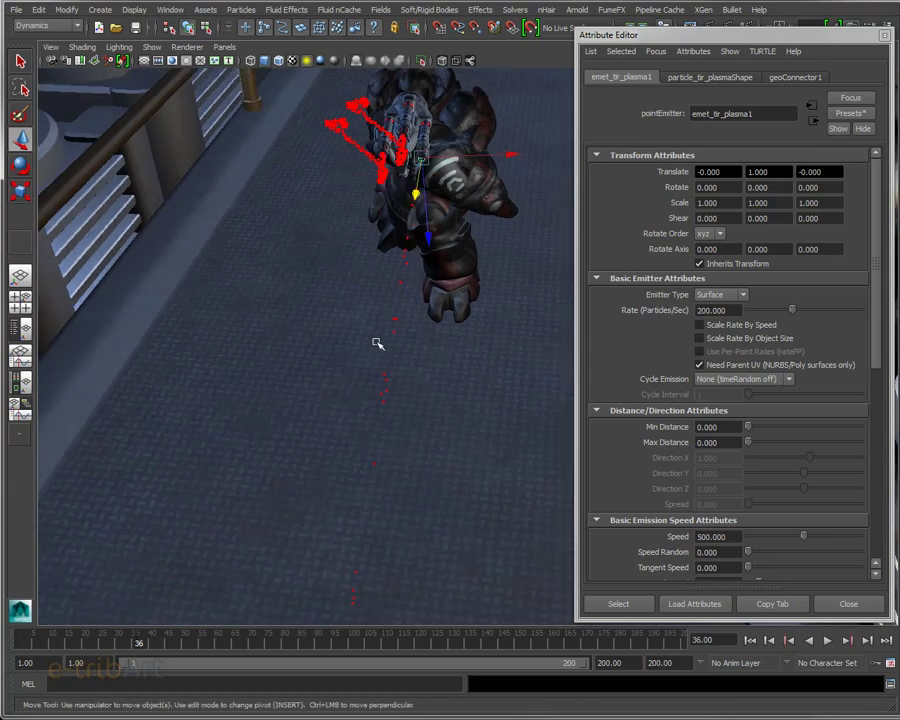
mouse_move(404, 428)
left_mouse_down("alt")
mouse_move(402, 412)
mouse_move(360, 434)
mouse_move(352, 418)
left_mouse_up("alt")
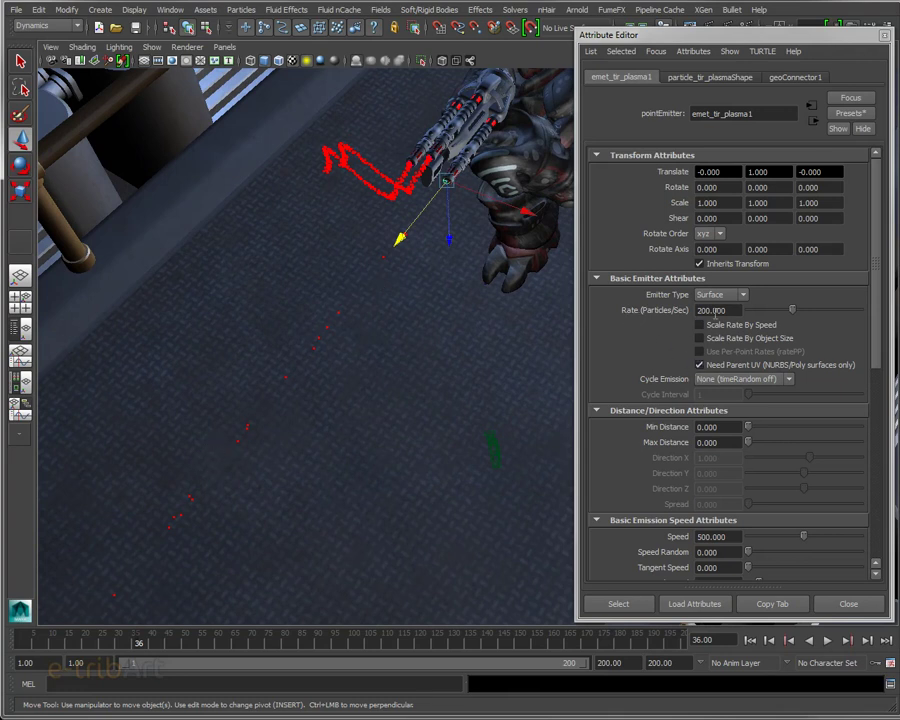
left_click(705, 311)
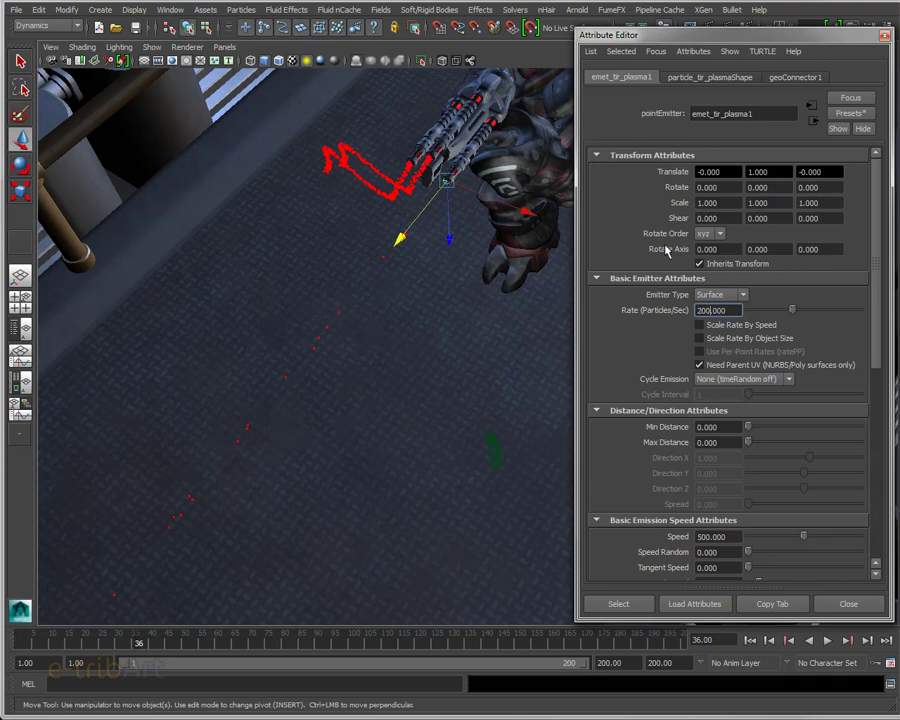
Check the Cycle Emission options, leaving them unchanged, and orbit to look down the corridor.
left_click(735, 379)
left_click(674, 393)
mouse_move(317, 460)
left_mouse_down("alt")
mouse_move(96, 443)
mouse_move(117, 410)
left_mouse_up("alt")
mouse_move(117, 410)
middle_mouse_down("alt")
mouse_move(243, 368)
mouse_move(227, 577)
middle_mouse_up("alt")
mouse_move(227, 577)
left_mouse_down("alt")
mouse_move(267, 476)
mouse_move(255, 472)
left_mouse_up("alt")
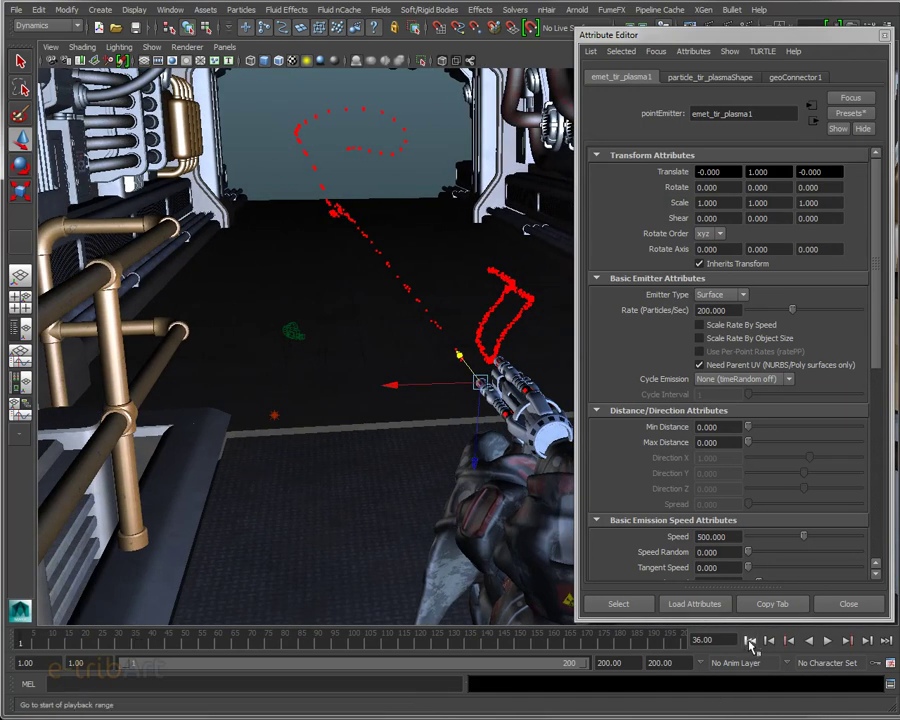
Replay the simulation to frame 55 and orbit around the gun to view the stream.
left_click(750, 640)
left_click(827, 640)
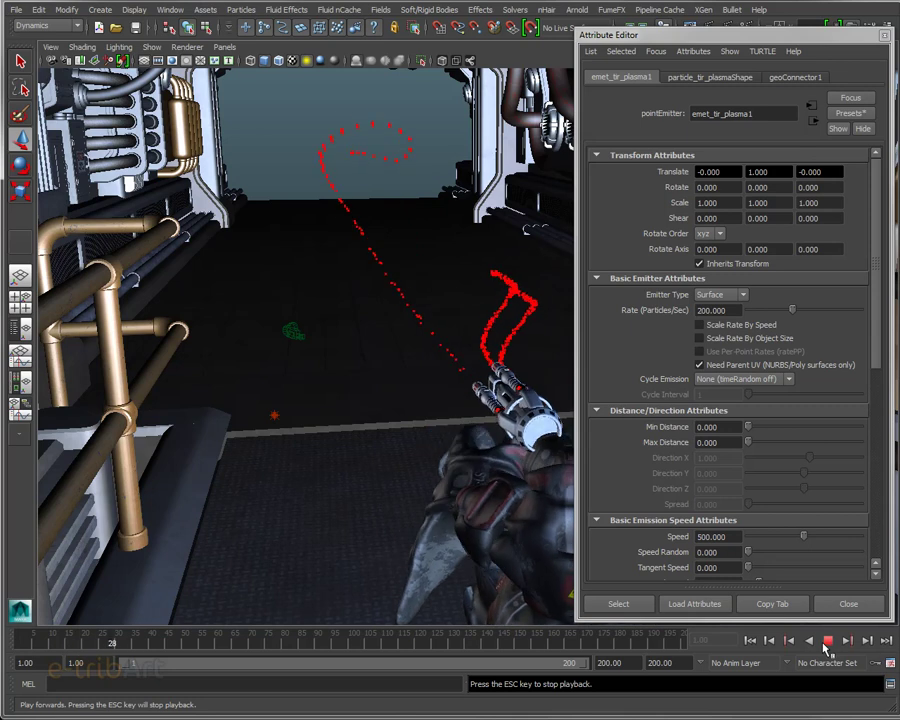
key("Escape")
key("w")
mouse_move(366, 395)
left_mouse_down("alt")
mouse_move(378, 382)
mouse_move(372, 397)
left_mouse_up("alt")
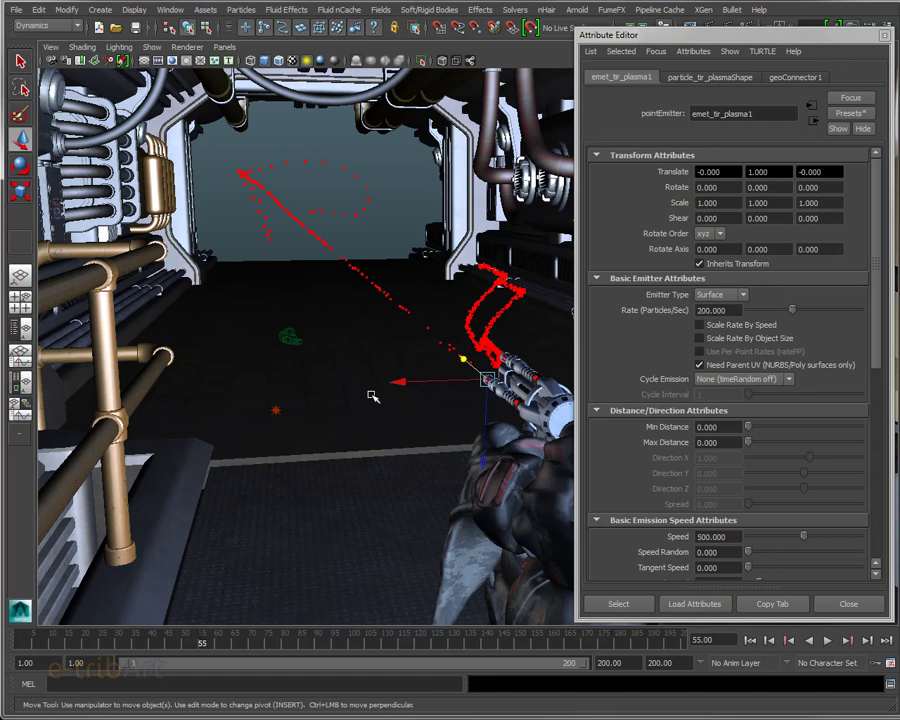
mouse_move(466, 383)
left_mouse_down("alt")
mouse_move(438, 382)
mouse_move(450, 370)
left_mouse_up("alt")
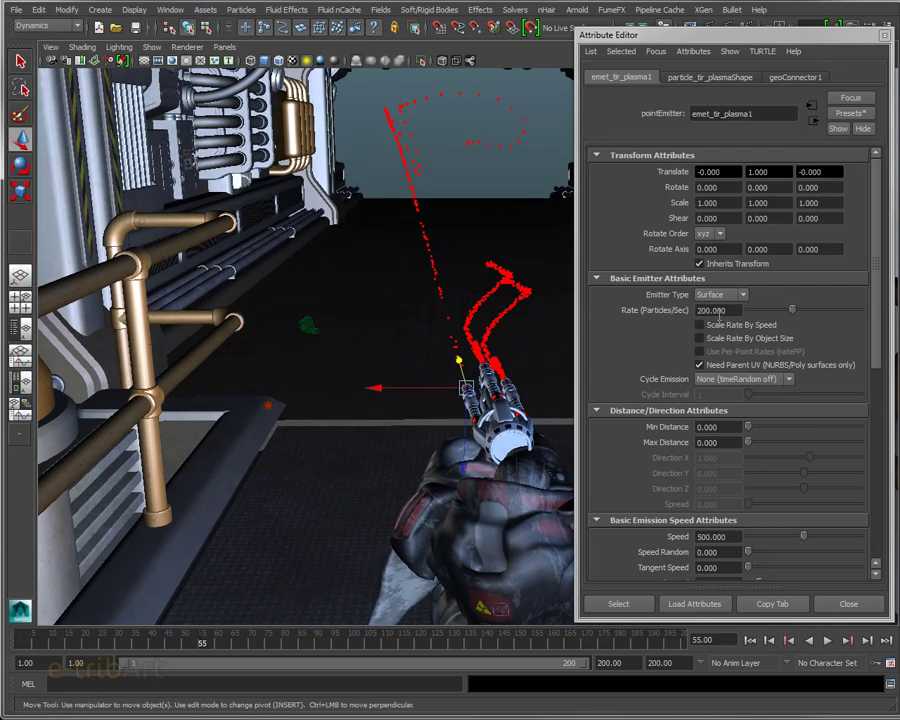
Set the emission rate to 2000 particles/sec and replay to frame 137 to check the dense streams.
left_click(705, 310)
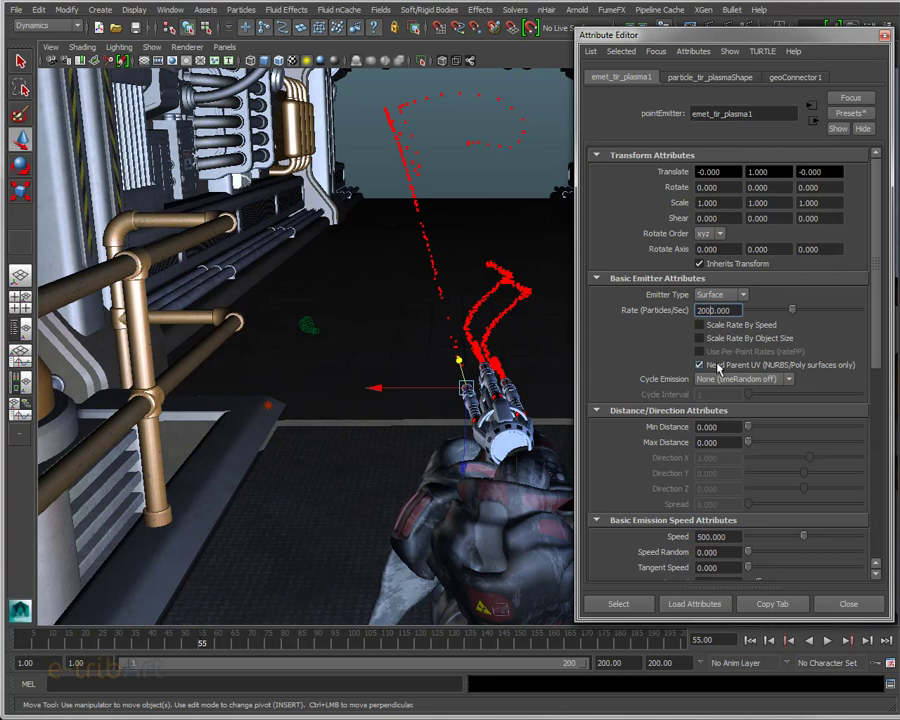
left_click(750, 640)
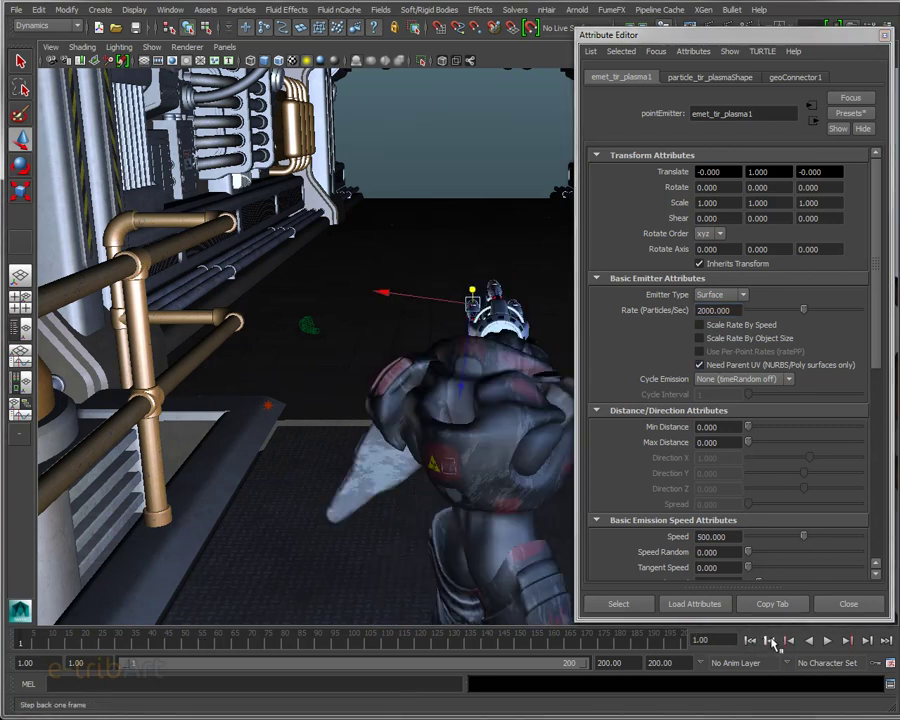
left_click(827, 641)
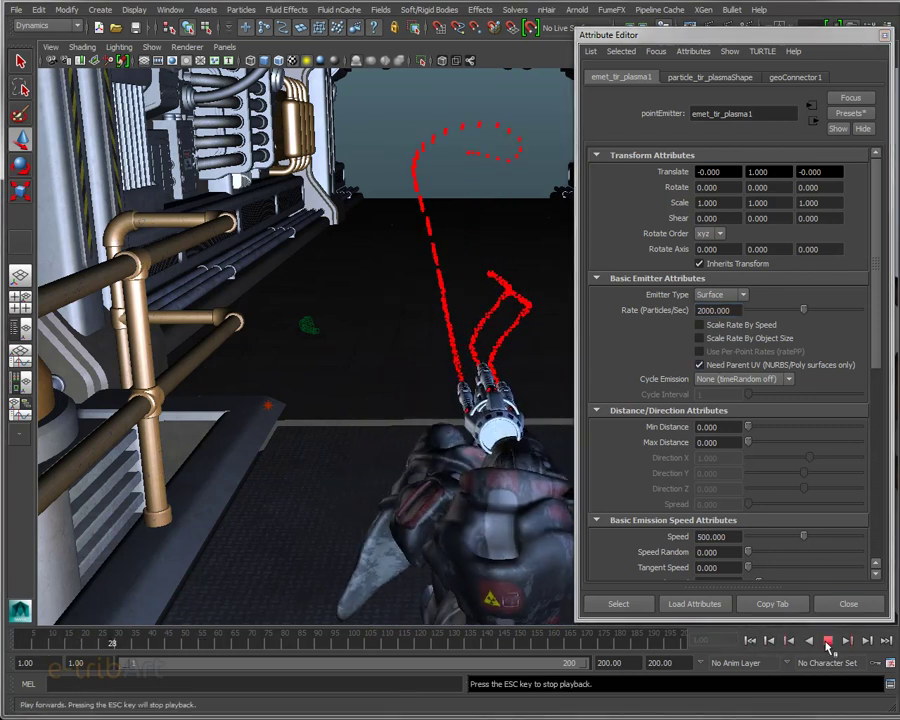
left_click(827, 641)
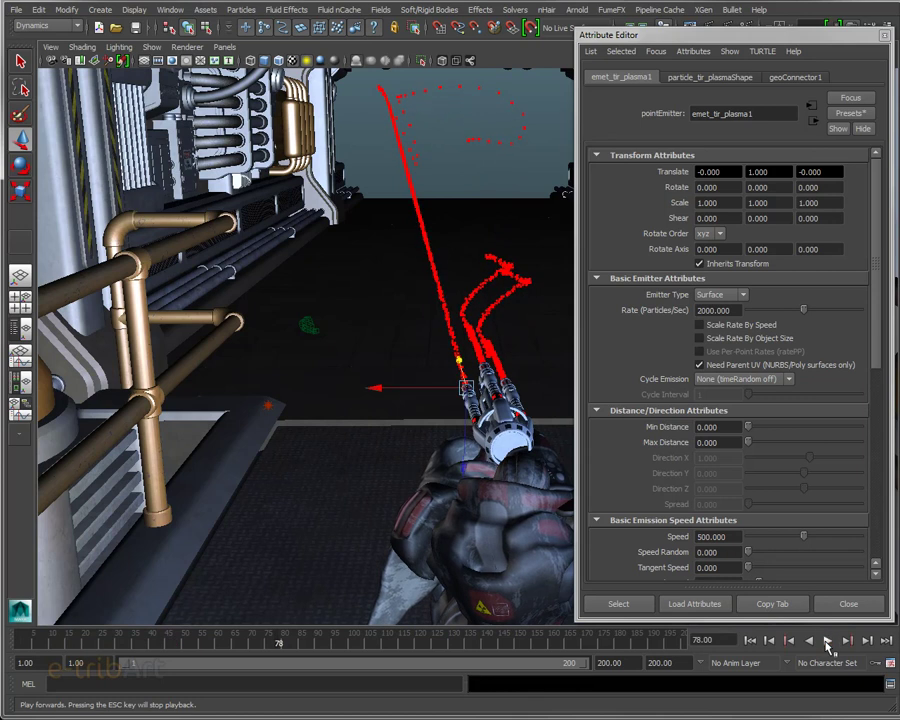
left_click(827, 641)
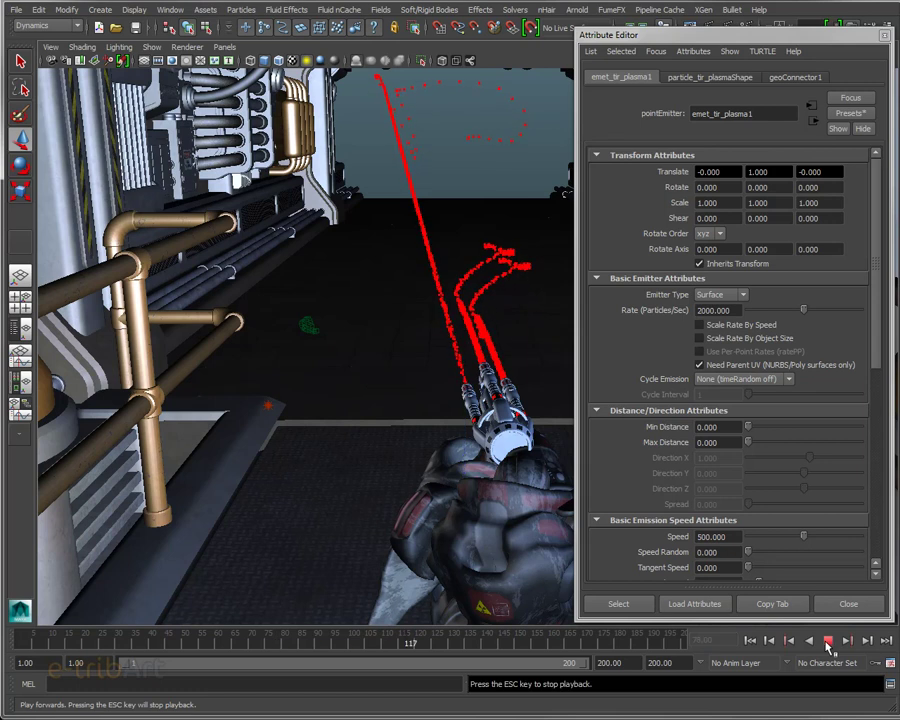
left_click(827, 641)
left_click_drag(446, 374, 360, 330, "alt")
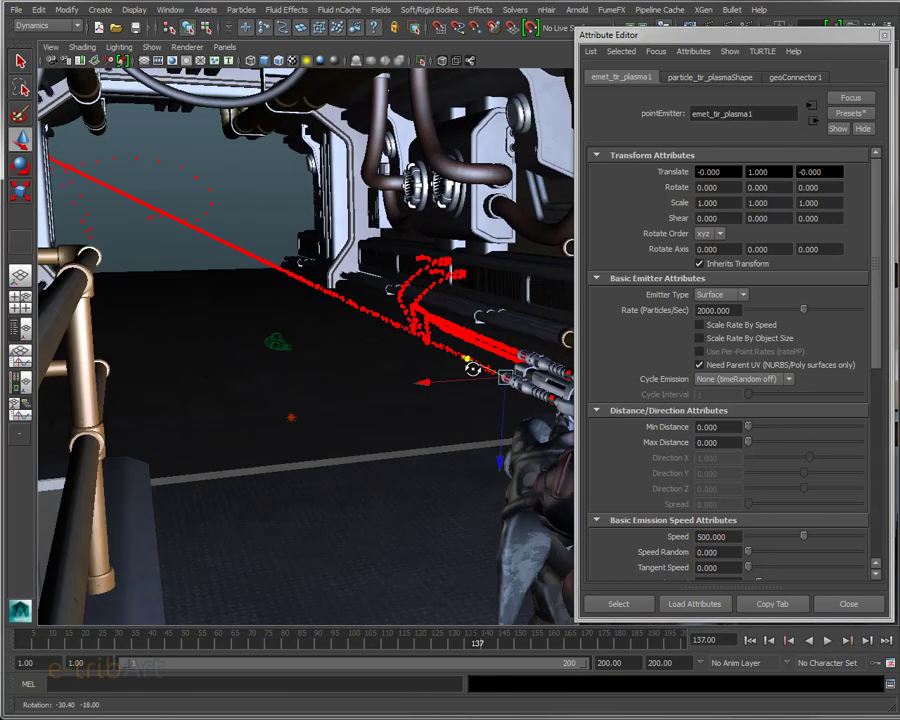
mouse_move(446, 355)
left_mouse_down("alt")
mouse_move(436, 364)
mouse_move(450, 350)
left_mouse_up("alt")
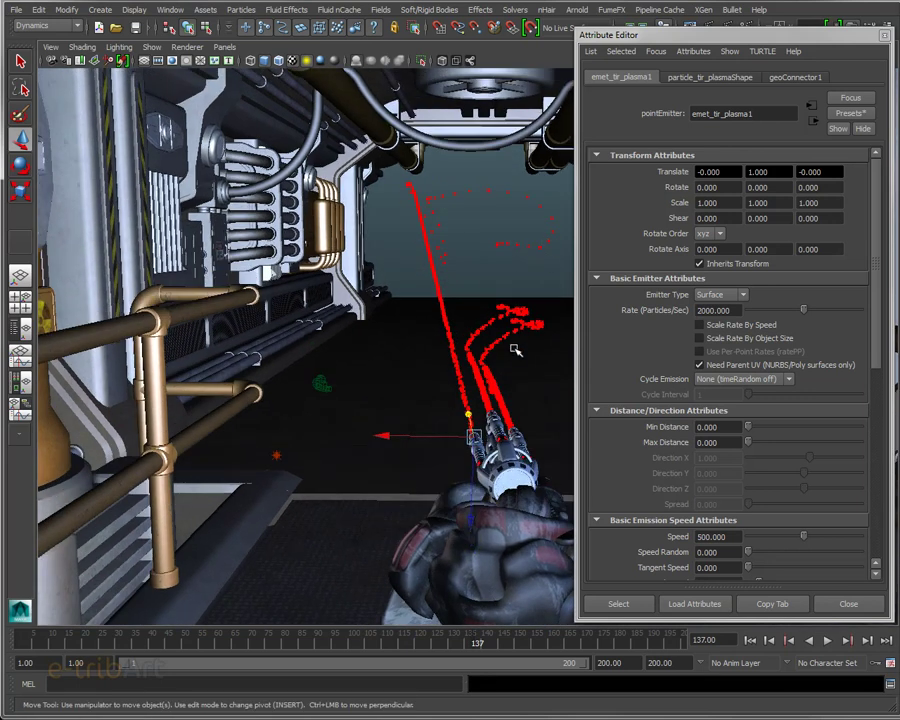
Set the emitter Speed to 5000, replay to frame 40, and orbit around the gun.
left_click(698, 538)
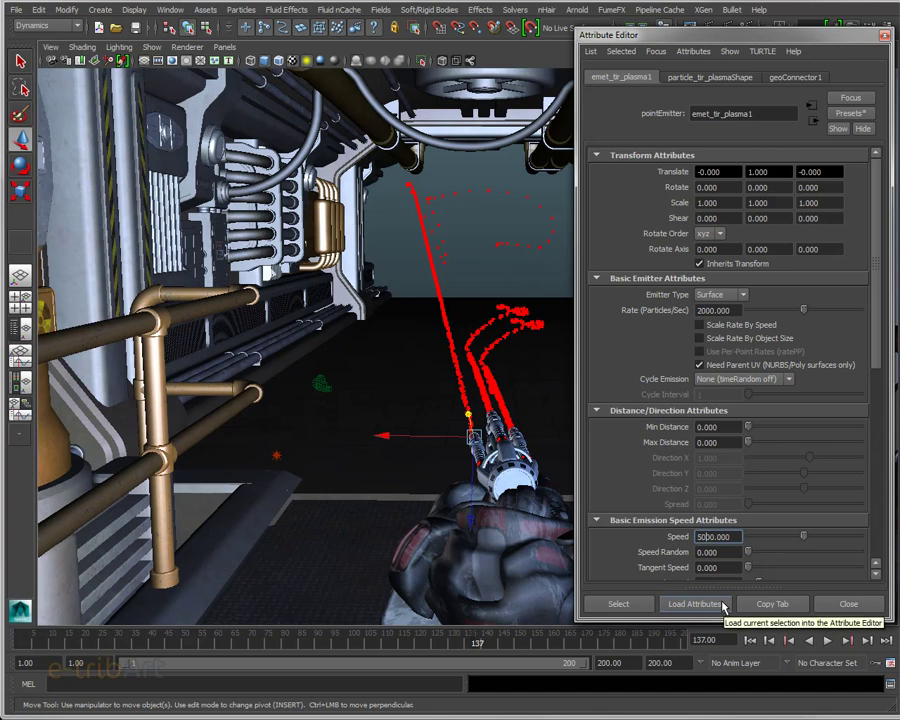
left_click(750, 640)
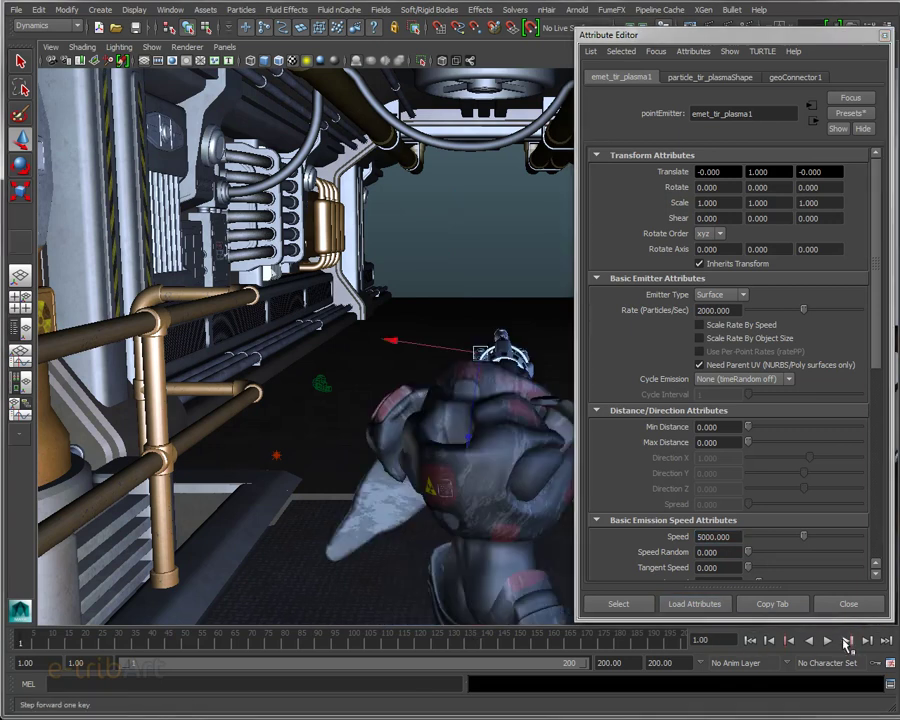
left_click(828, 640)
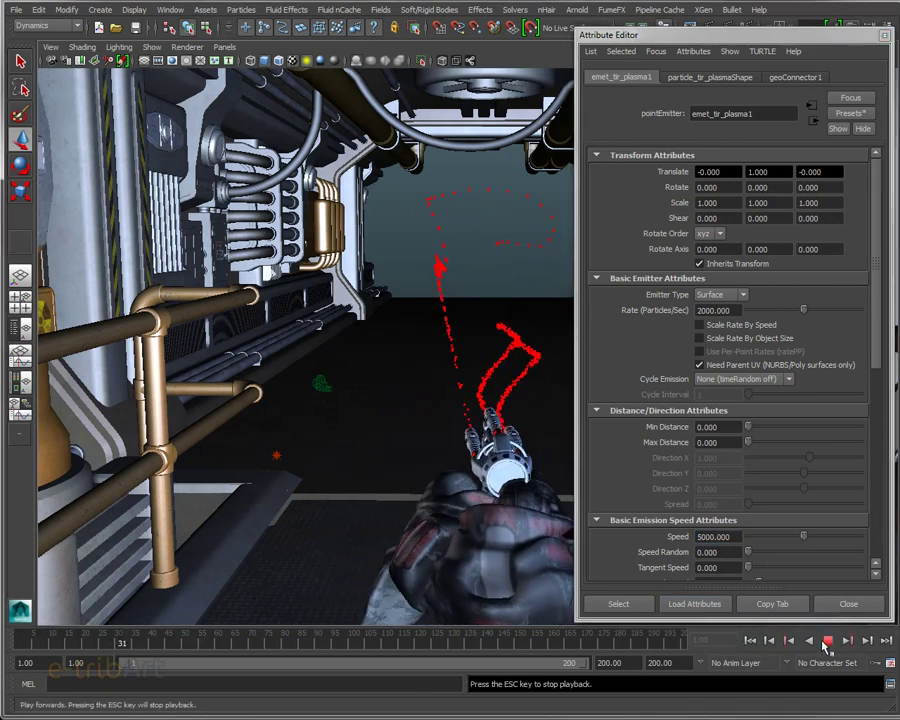
key("Escape")
left_click_drag(422, 355, 476, 366, "alt")
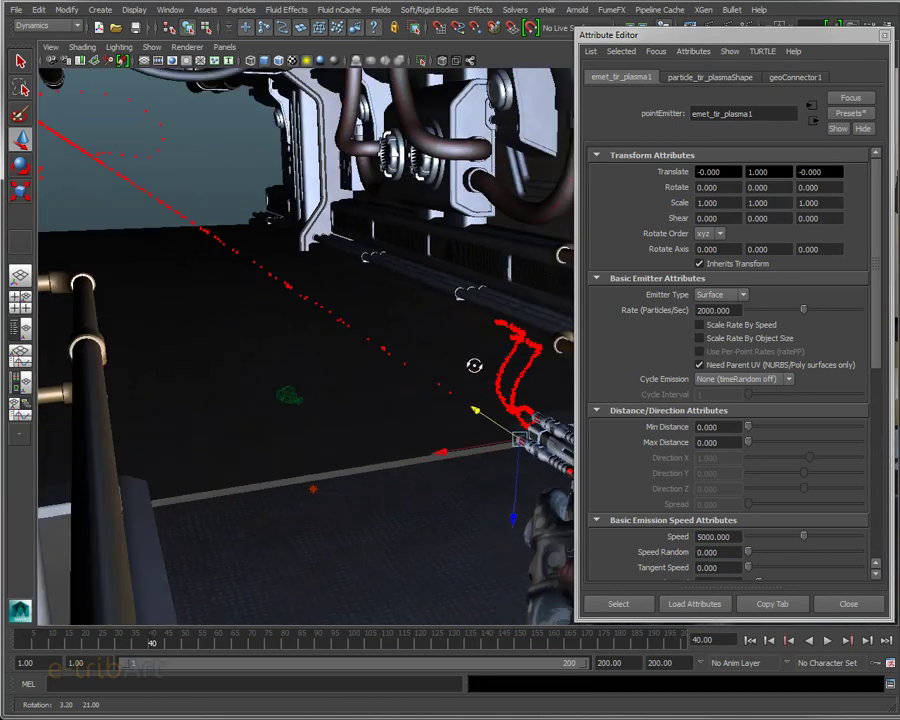
Raise the rate to 20000 particles/sec, replay to frame 47, and orbit to view the long beam.
left_click(701, 310)
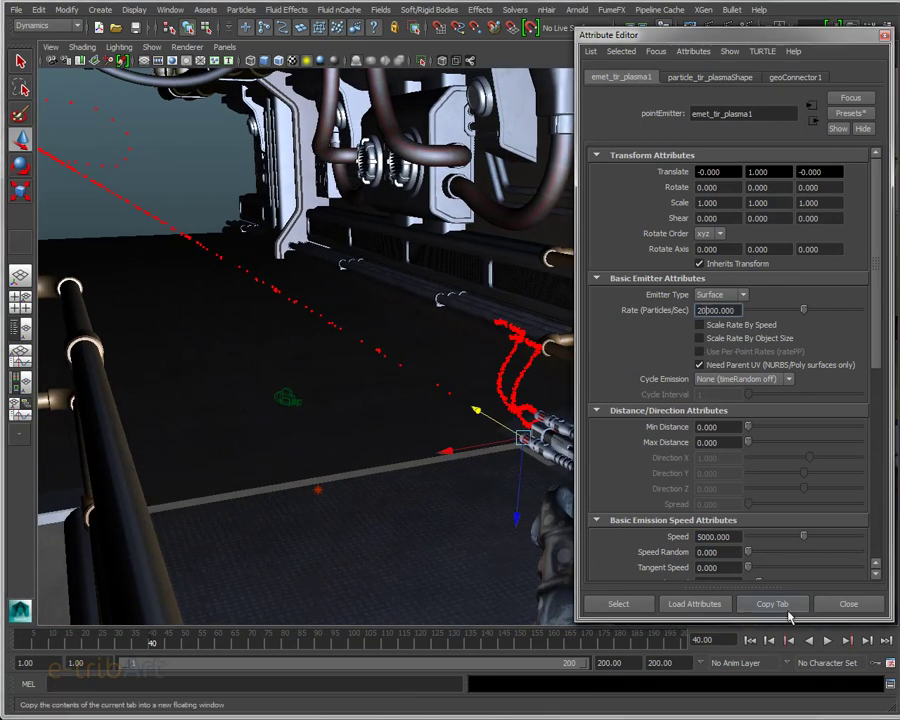
left_click(750, 640)
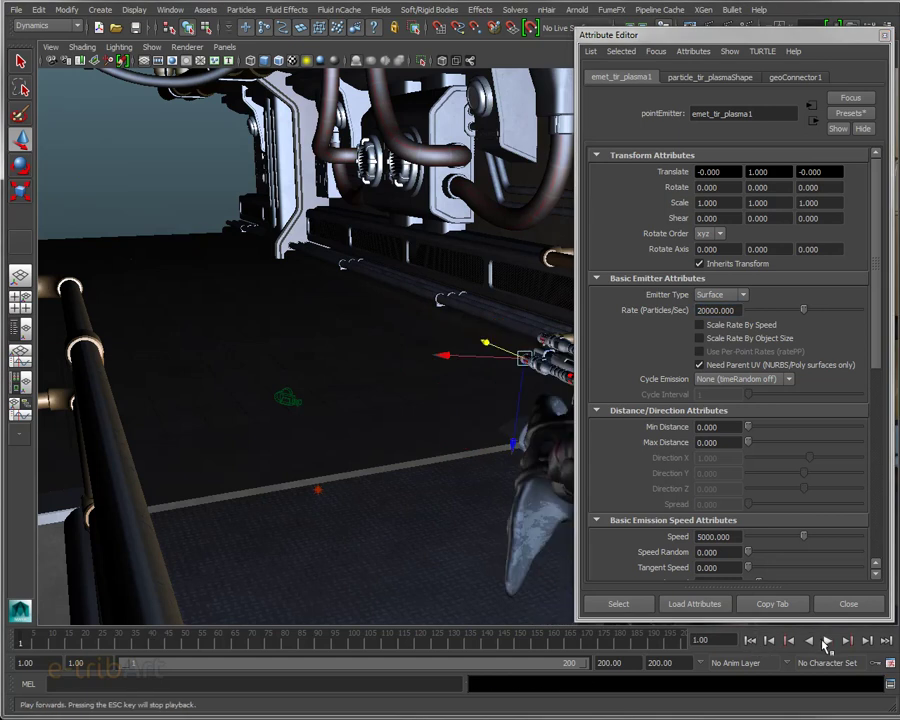
left_click(827, 641)
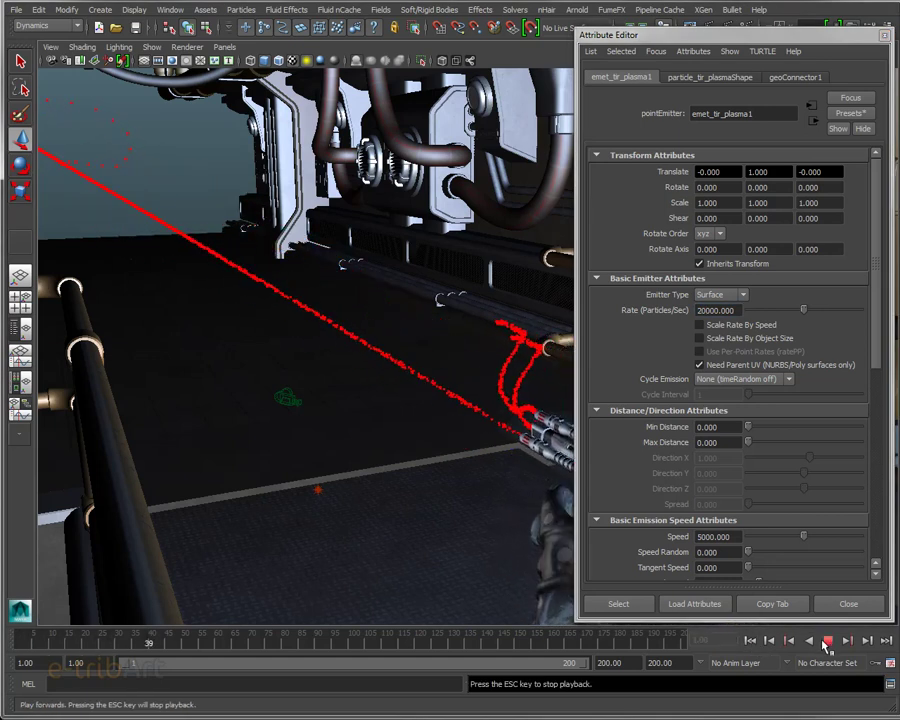
key("Escape")
mouse_move(338, 384)
left_mouse_down("alt")
mouse_move(294, 381)
mouse_move(311, 384)
left_mouse_up("alt")
mouse_move(311, 384)
middle_mouse_down("alt")
mouse_move(333, 440)
mouse_move(354, 412)
middle_mouse_up("alt")
mouse_move(354, 412)
left_mouse_down("alt")
mouse_move(389, 395)
mouse_move(398, 412)
left_mouse_up("alt")
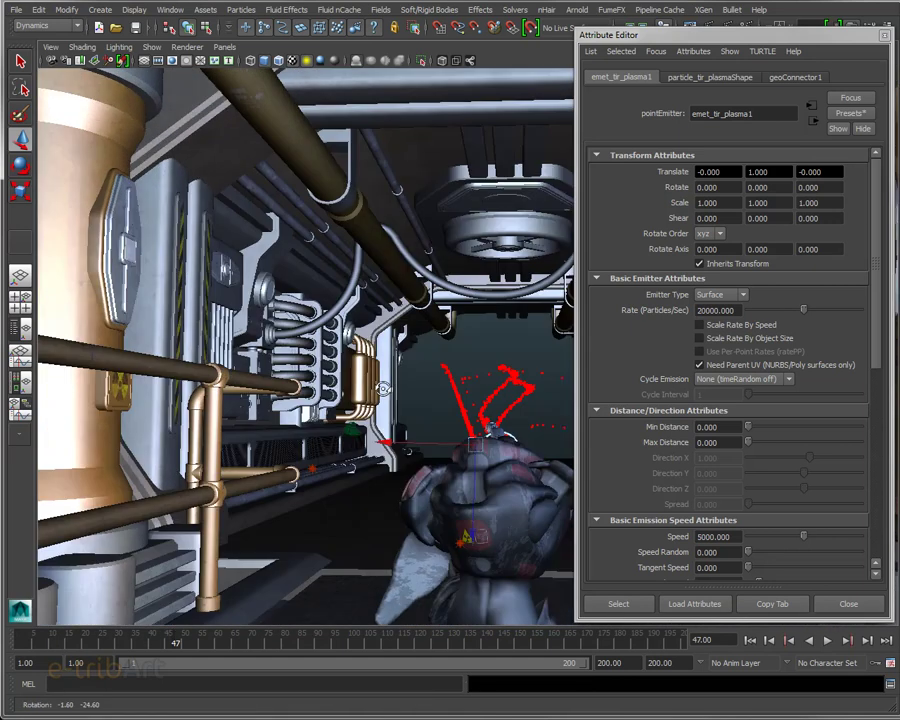
mouse_move(398, 412)
middle_mouse_down("alt")
mouse_move(392, 426)
mouse_move(412, 418)
middle_mouse_up("alt")
mouse_move(413, 419)
left_mouse_down("alt")
mouse_move(458, 426)
mouse_move(412, 422)
mouse_move(473, 440)
mouse_move(477, 424)
left_mouse_up("alt")
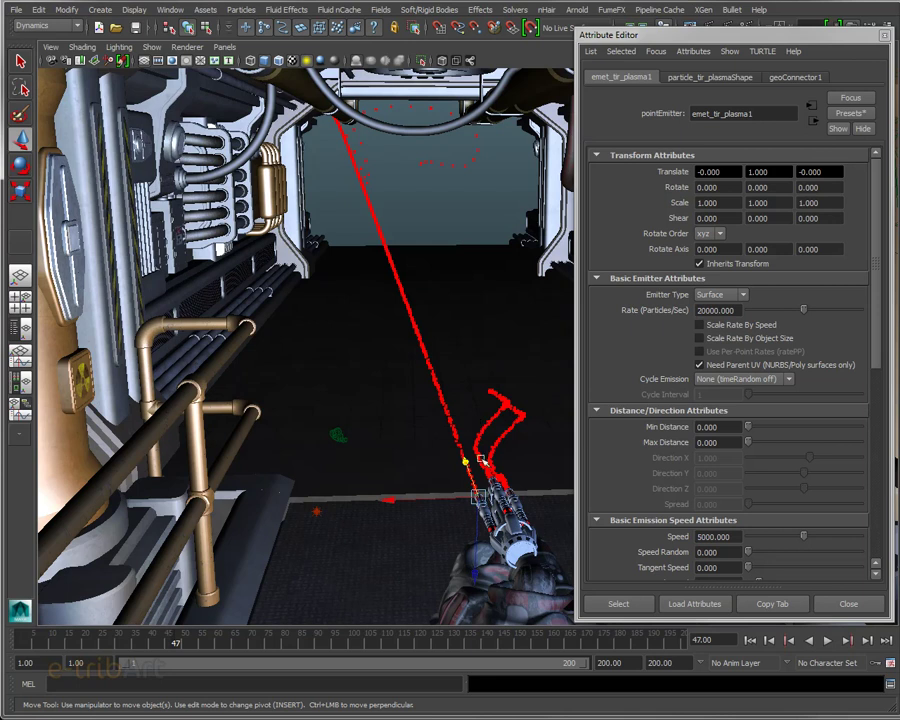
mouse_move(476, 452)
left_mouse_down("alt")
mouse_move(444, 436)
mouse_move(464, 448)
mouse_move(446, 338)
left_mouse_up("alt")
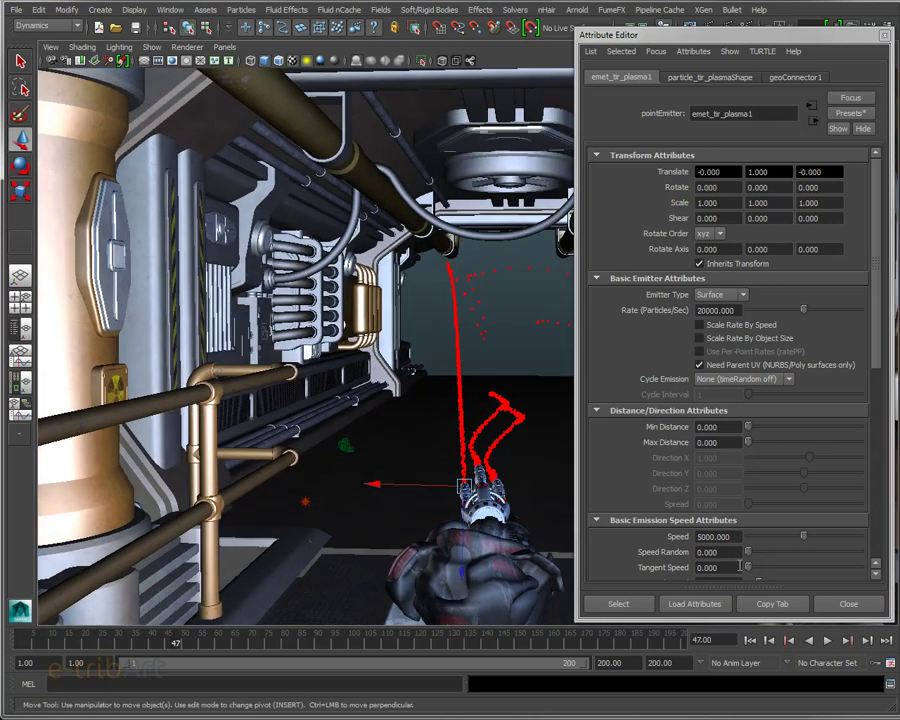
Replay the stream, orbit around the gun, and pan to frame the character and emitter.
left_click(752, 641)
left_click(828, 640)
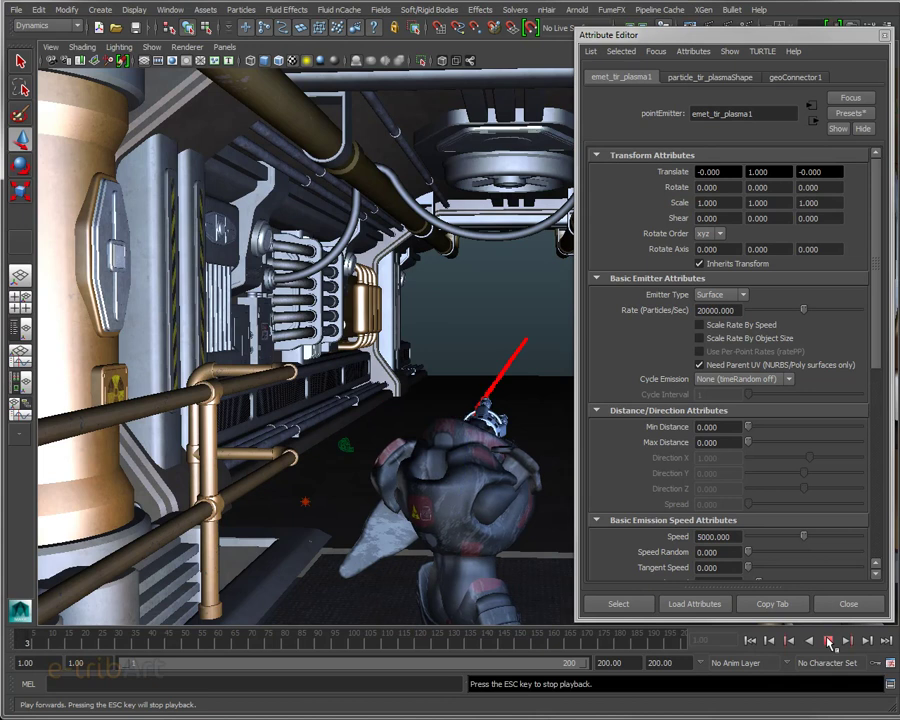
key("Escape")
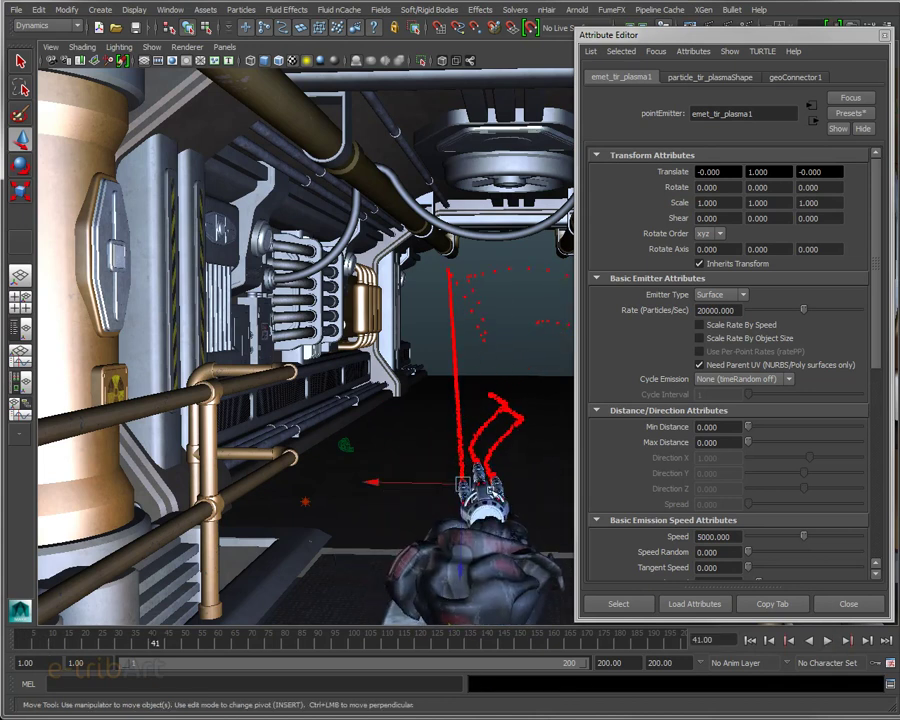
mouse_move(458, 466)
left_mouse_down("alt")
mouse_move(440, 470)
mouse_move(578, 455)
mouse_move(606, 488)
left_mouse_up("alt")
mouse_move(512, 476)
left_mouse_down("alt")
mouse_move(418, 496)
mouse_move(438, 466)
mouse_move(380, 475)
mouse_move(504, 480)
left_mouse_up("alt")
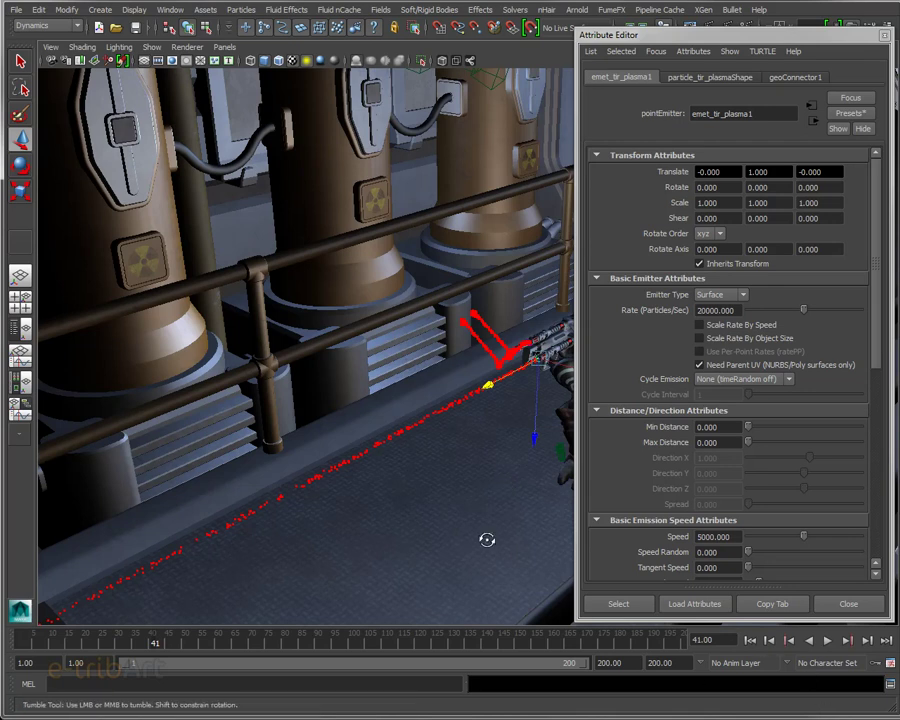
left_click_drag(488, 538, 493, 550, "alt")
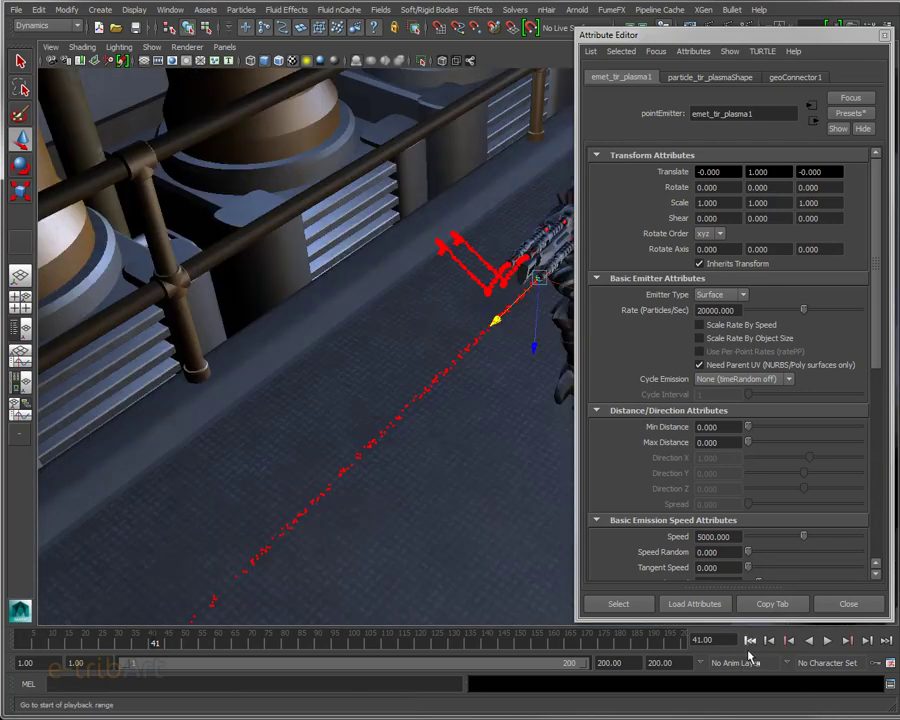
left_click(604, 120)
middle_click_drag(450, 247, 335, 220, "alt")
Replay the simulation to frame 32 and select the emitter's Speed field.
left_click(752, 641)
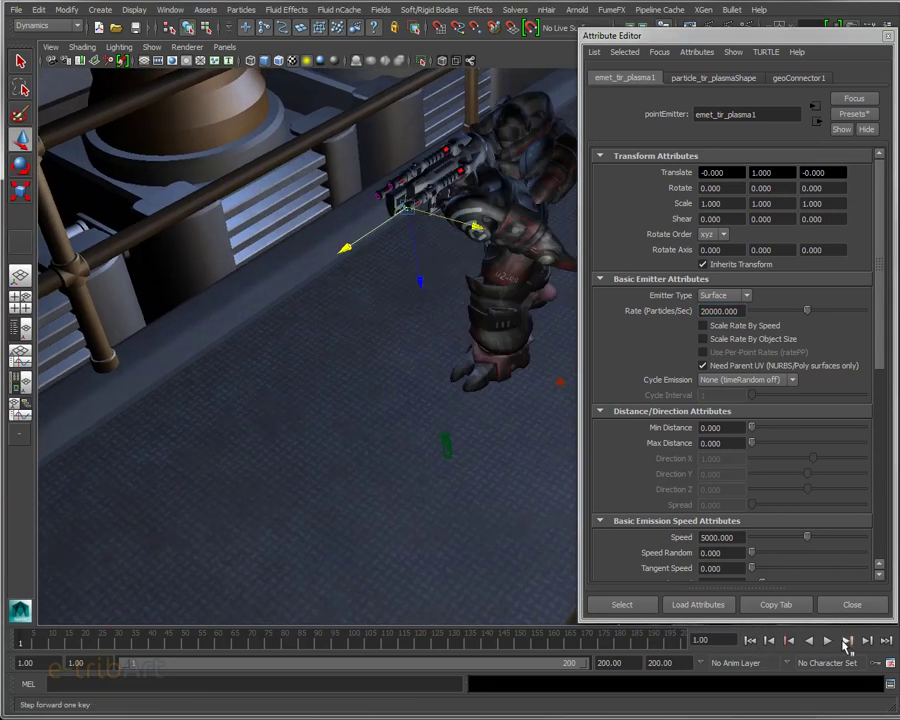
left_click(827, 641)
left_click(827, 641)
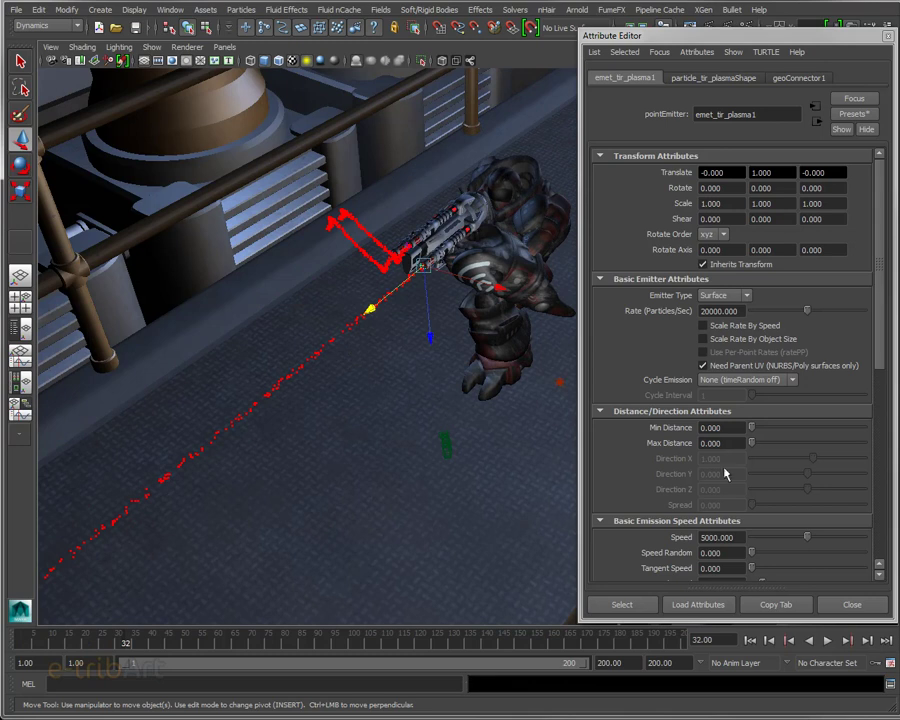
left_click(706, 537)
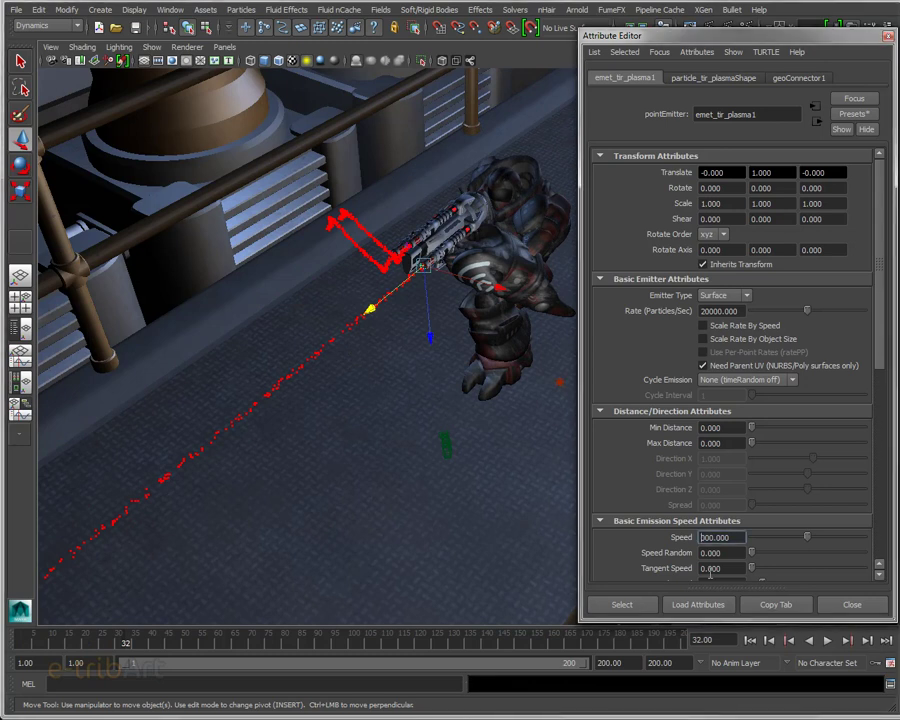
type("8000.000")
Set the rate to 100000 particles/sec with speed 8000, replay to frame 26, and orbit to inspect the beam.
left_click(712, 311)
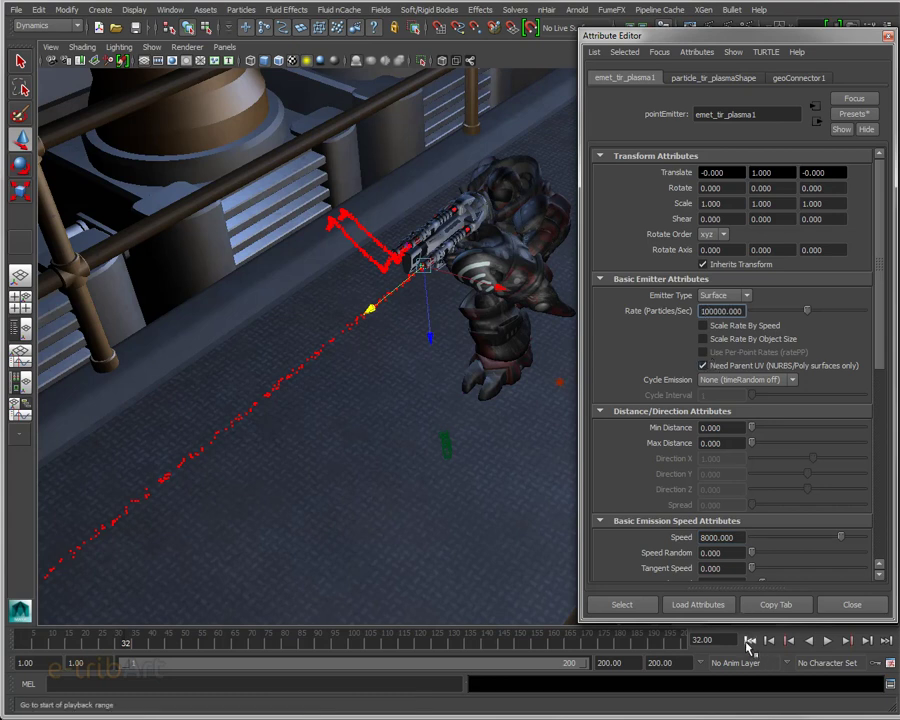
left_click(750, 640)
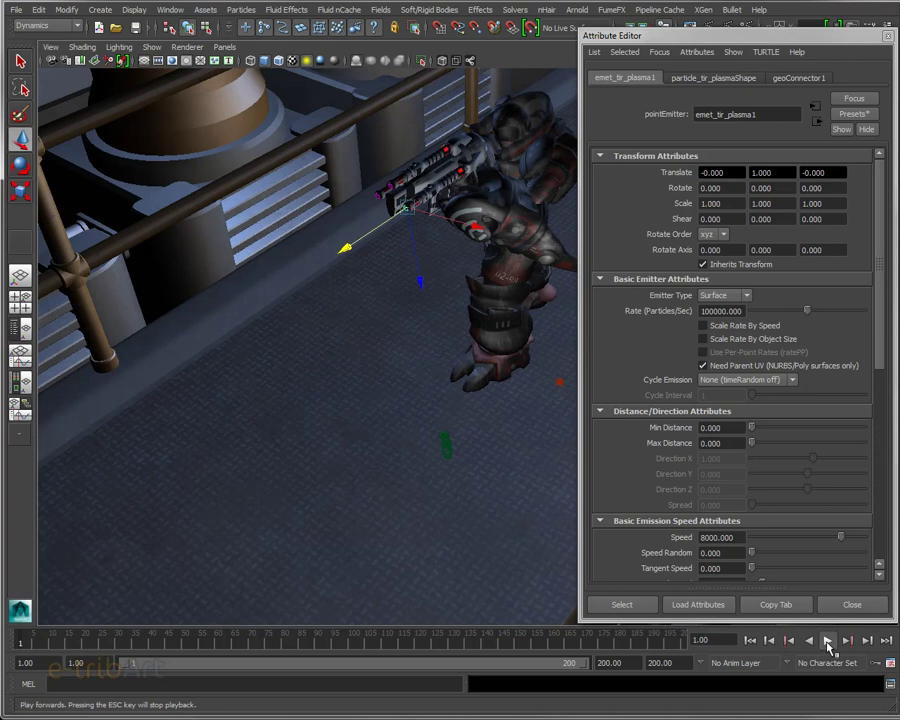
left_click(827, 641)
key("Escape")
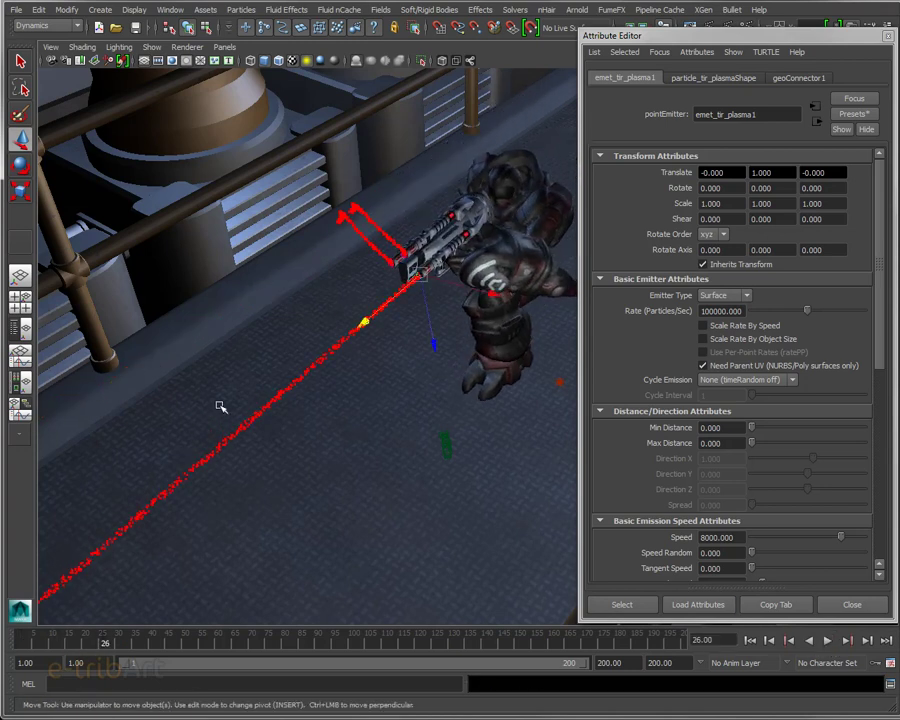
mouse_move(177, 526)
left_mouse_down("alt")
mouse_move(364, 382)
mouse_move(402, 398)
mouse_move(169, 398)
mouse_move(167, 366)
mouse_move(256, 270)
left_mouse_up("alt")
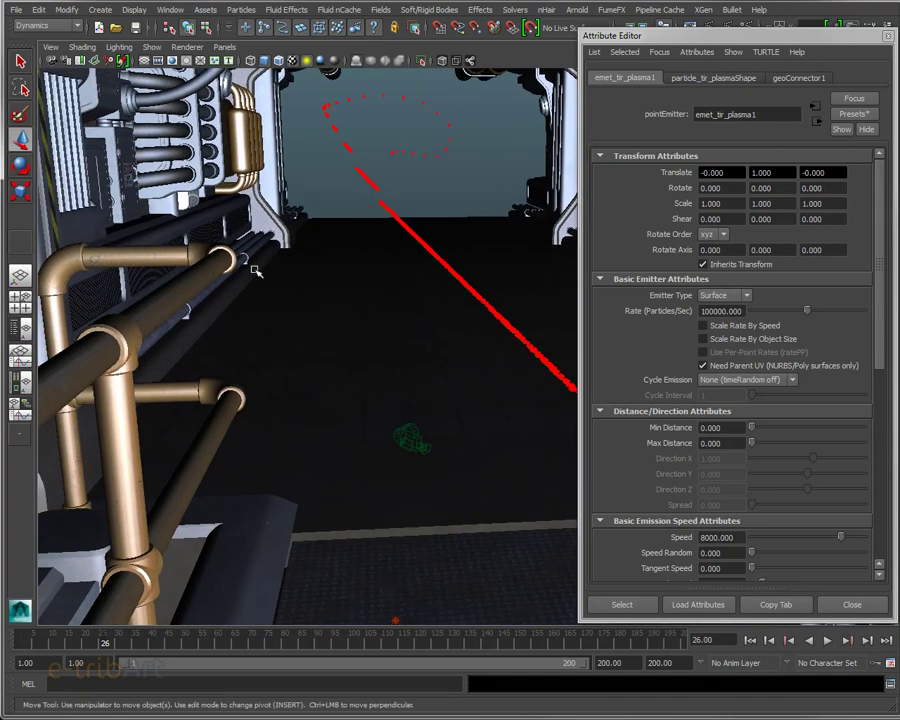
mouse_move(369, 283)
left_mouse_down("alt")
mouse_move(404, 311)
mouse_move(628, 311)
left_mouse_up("alt")
mouse_move(462, 358)
left_mouse_down("alt")
mouse_move(476, 352)
mouse_move(500, 291)
left_mouse_up("alt")
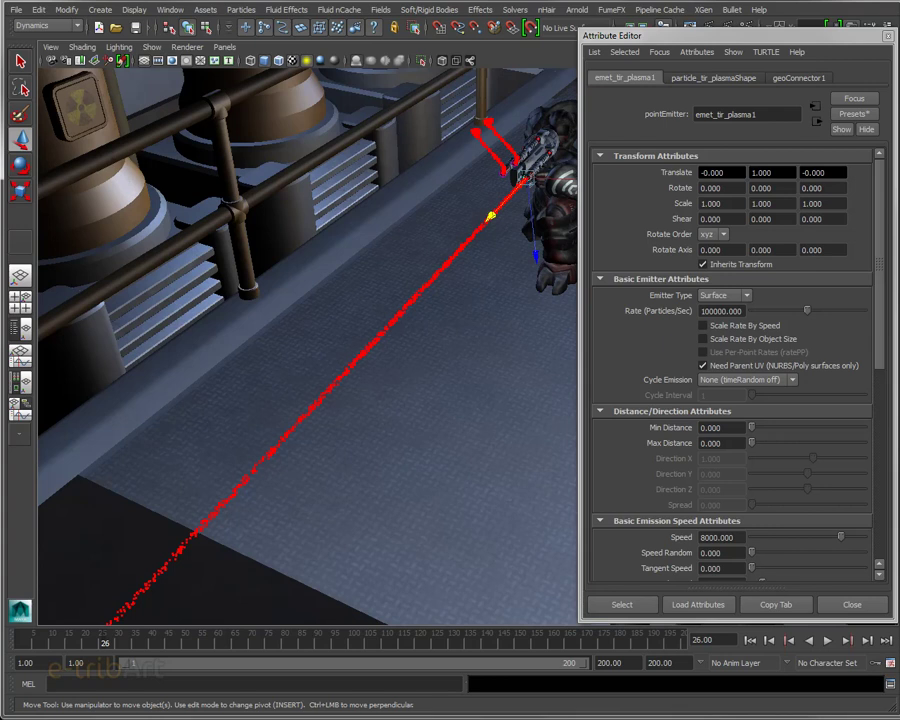
On particle_tir_plasmaShape, switch Lifespan Mode to lifespanPP only and scroll to the per-particle attributes.
left_click(400, 309)
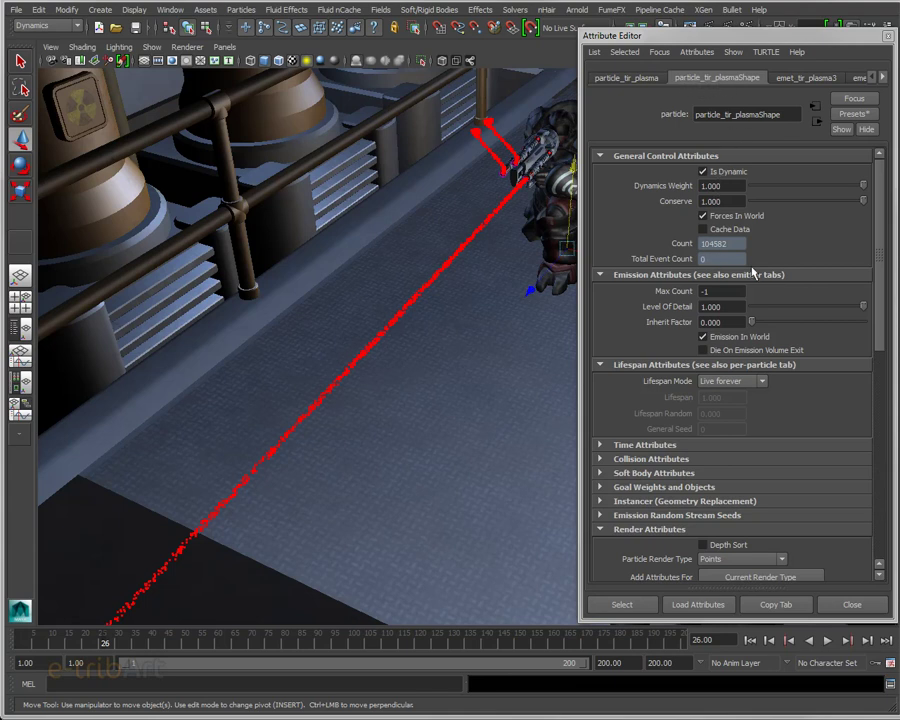
mouse_move(878, 297)
left_mouse_down()
mouse_move(871, 379)
mouse_move(871, 360)
left_mouse_up()
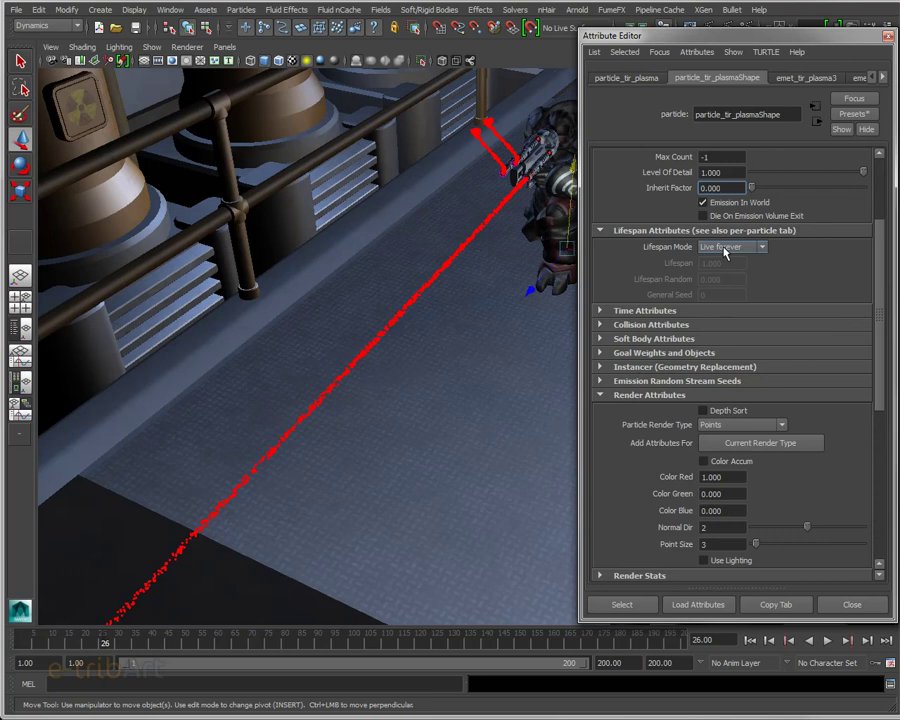
left_click(726, 253)
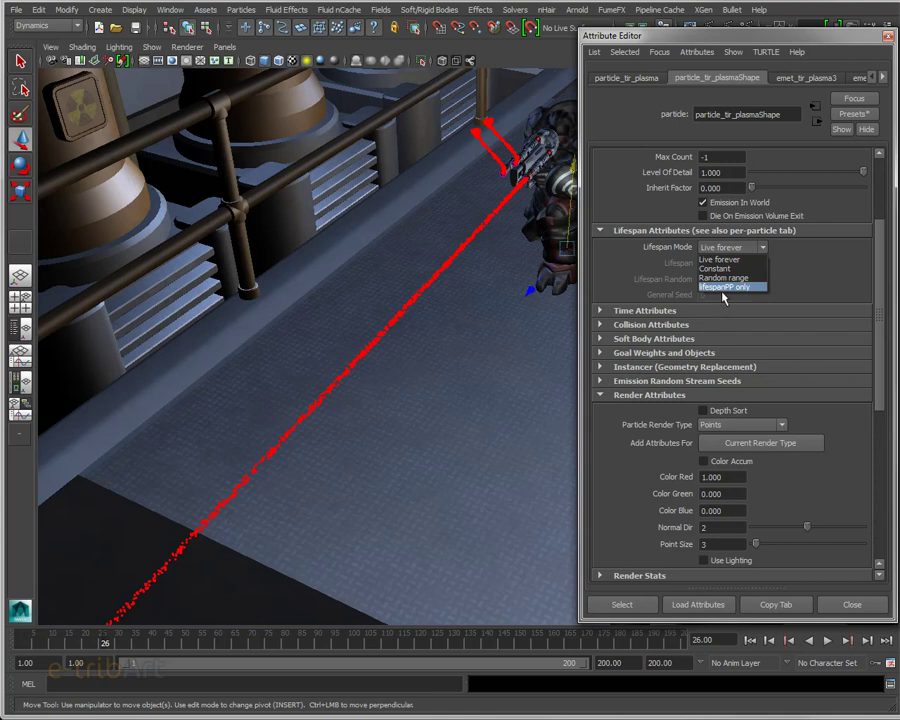
left_click(726, 250)
left_click(727, 253)
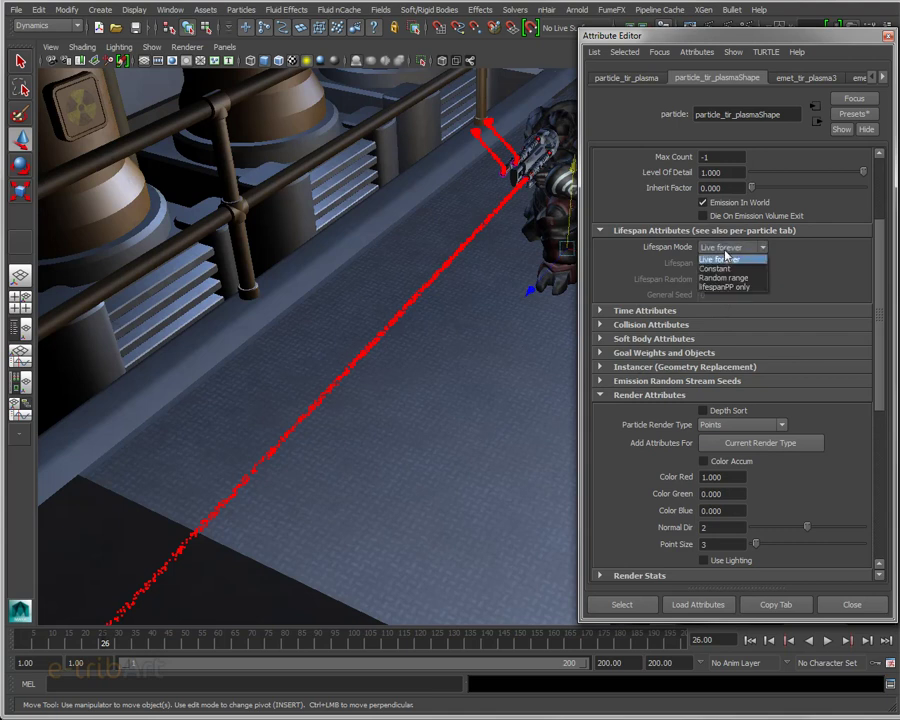
left_click(724, 286)
left_click_drag(885, 265, 896, 411)
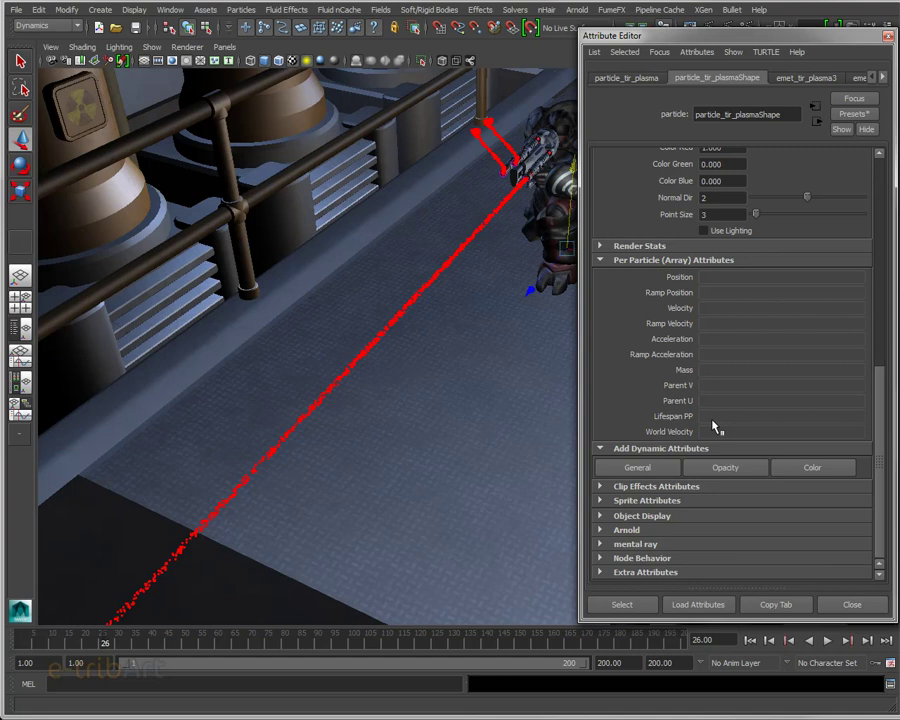
Start a Creation Expression for the Lifespan PP attribute after glancing at Window > General Editors.
left_click(170, 10)
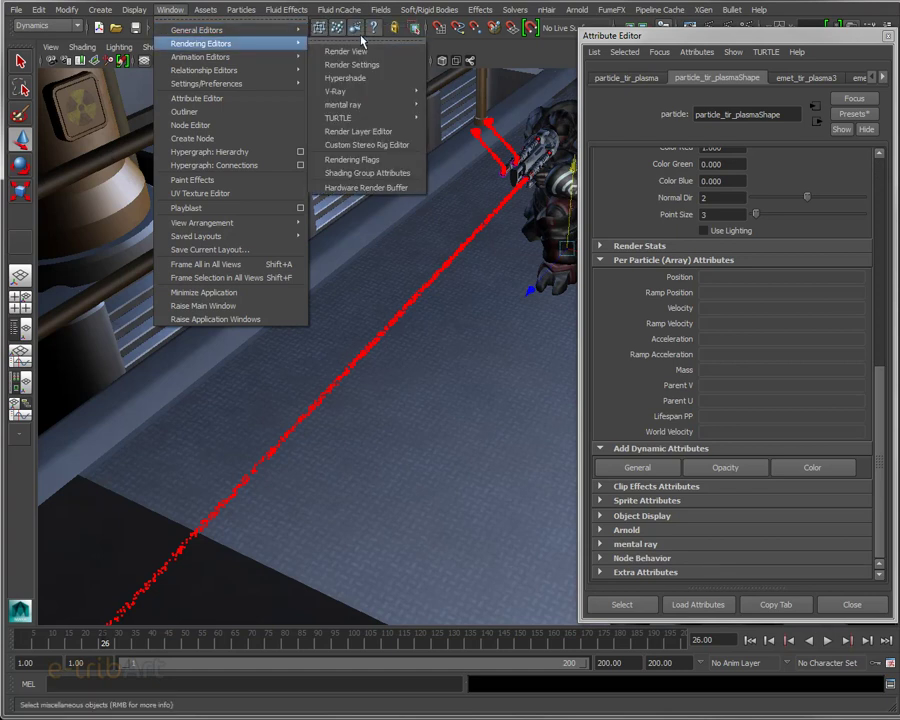
mouse_move(200, 30)
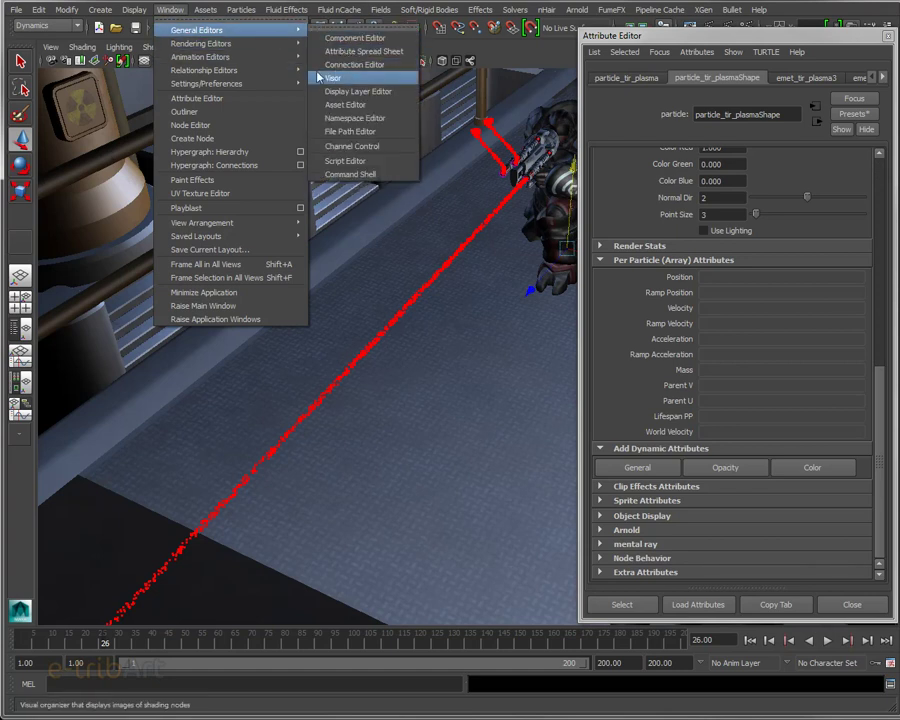
left_click(405, 125)
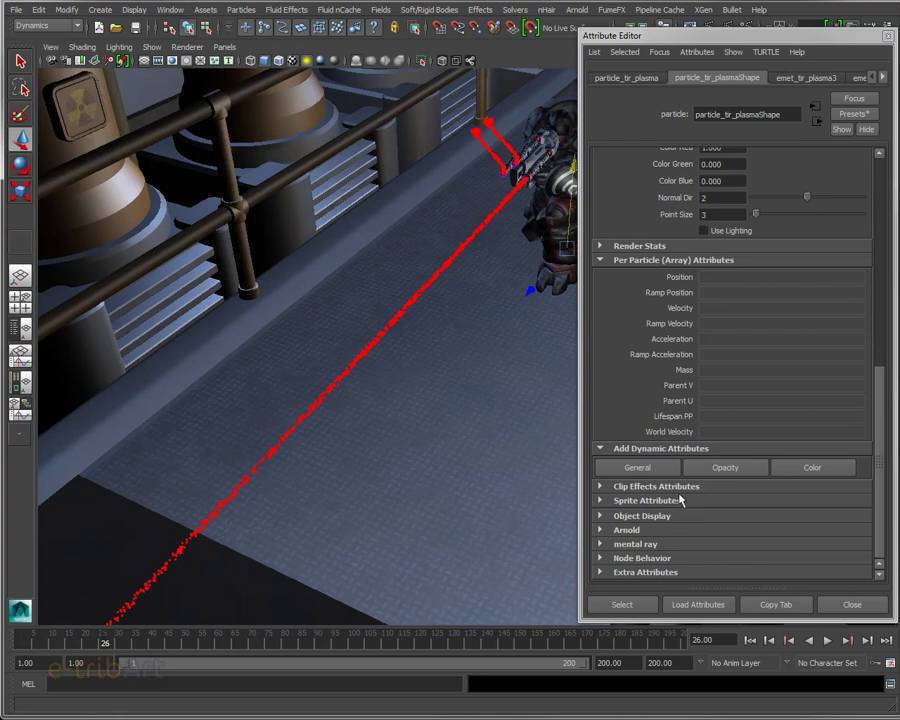
right_click(707, 418)
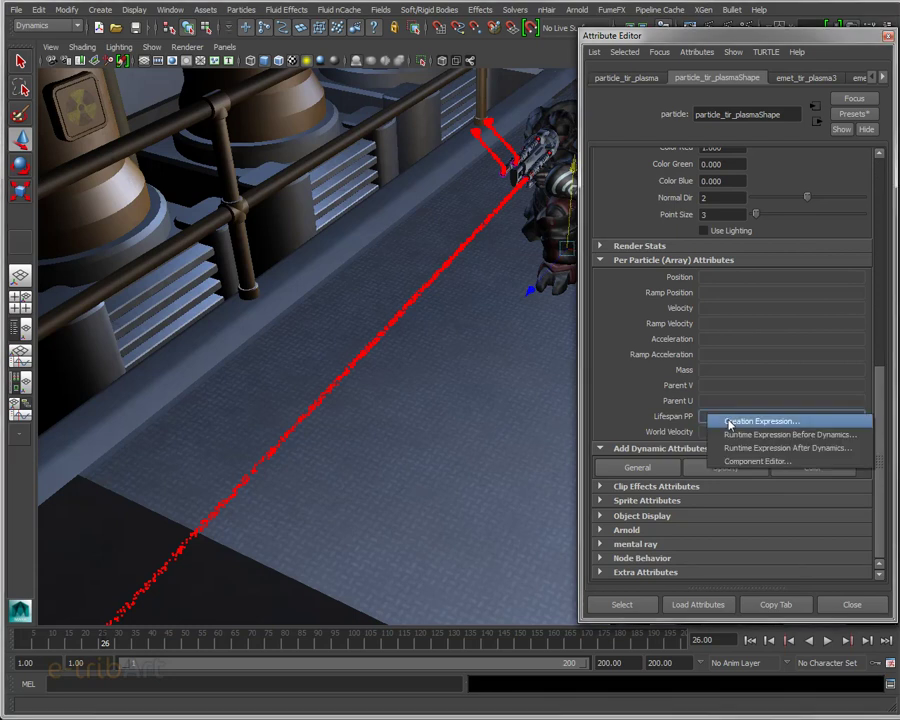
left_click(729, 422)
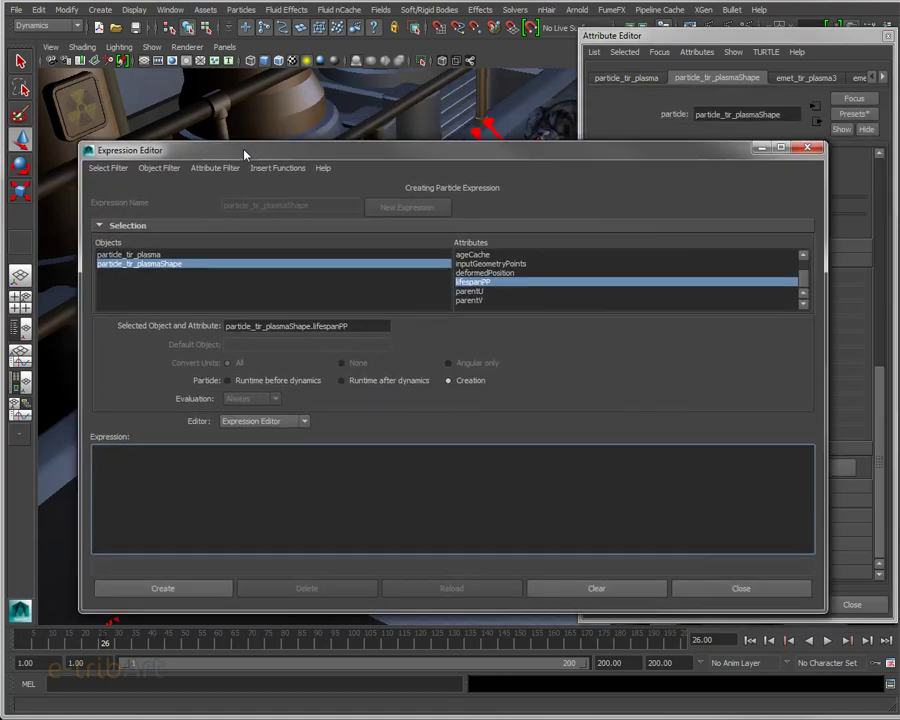
Begin writing the expression particle_tir_plasmaShape.lifespanPP = rand(0.05,0.1 in the Expression Editor.
left_click_drag(250, 152, 320, 122)
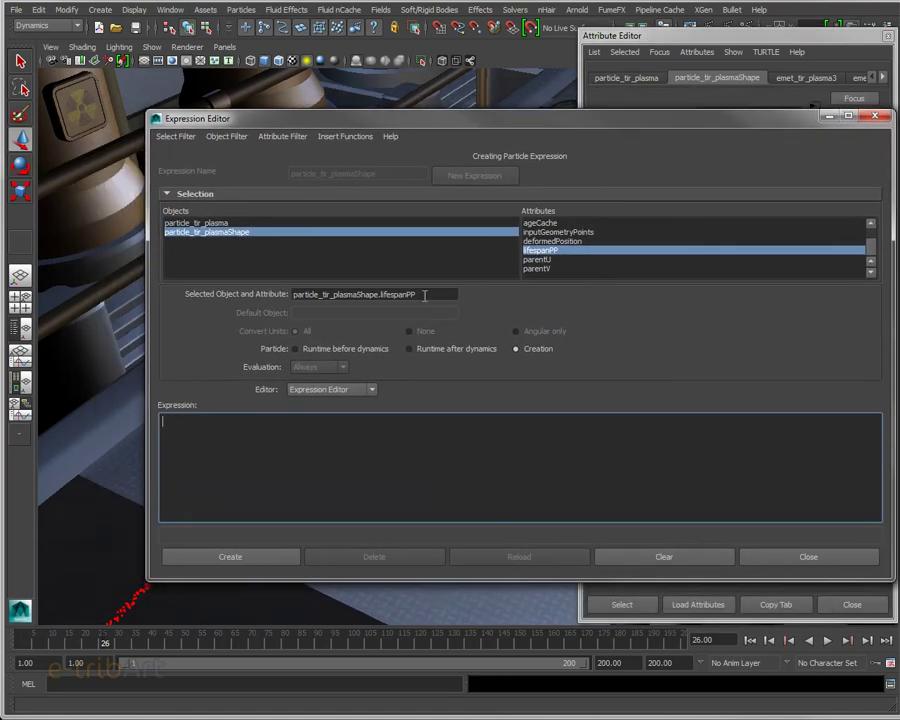
left_click_drag(425, 295, 200, 293)
key("ctrl+c")
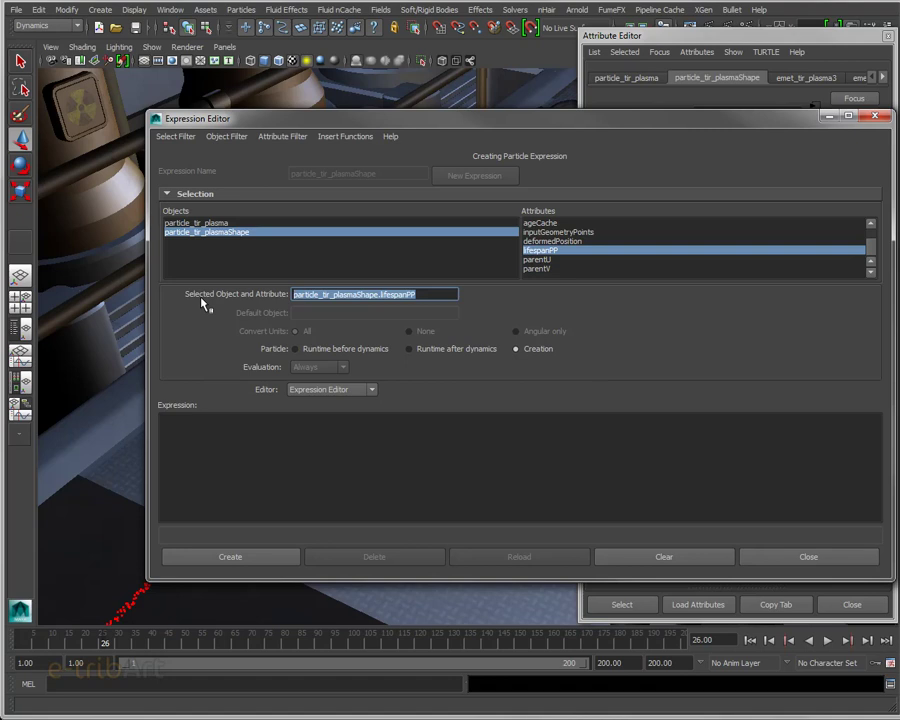
left_click(214, 467)
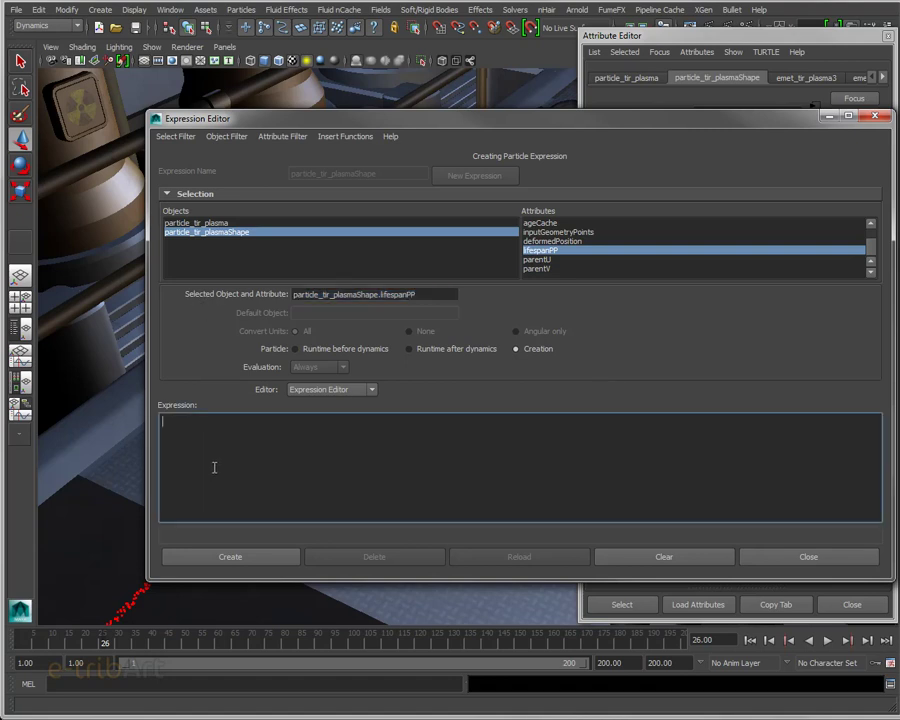
key("ctrl+v")
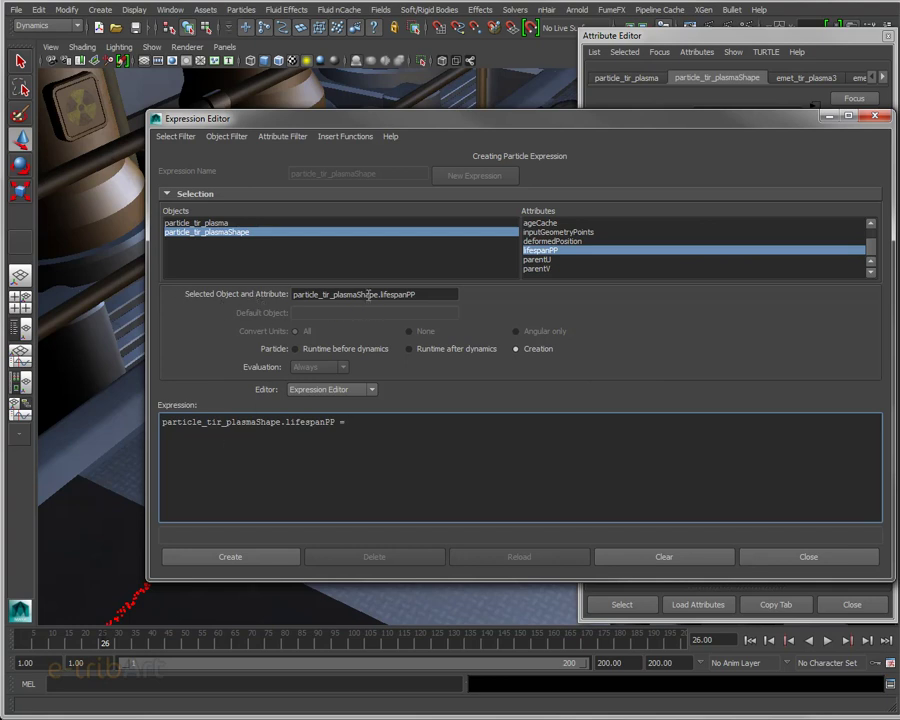
double_click(429, 298)
left_click(365, 424)
type("rand(")
type("0.")
type("05,0.1")
Finish the expression as rand(0.05,0.1), create it, and move the editor aside.
double_click(287, 423)
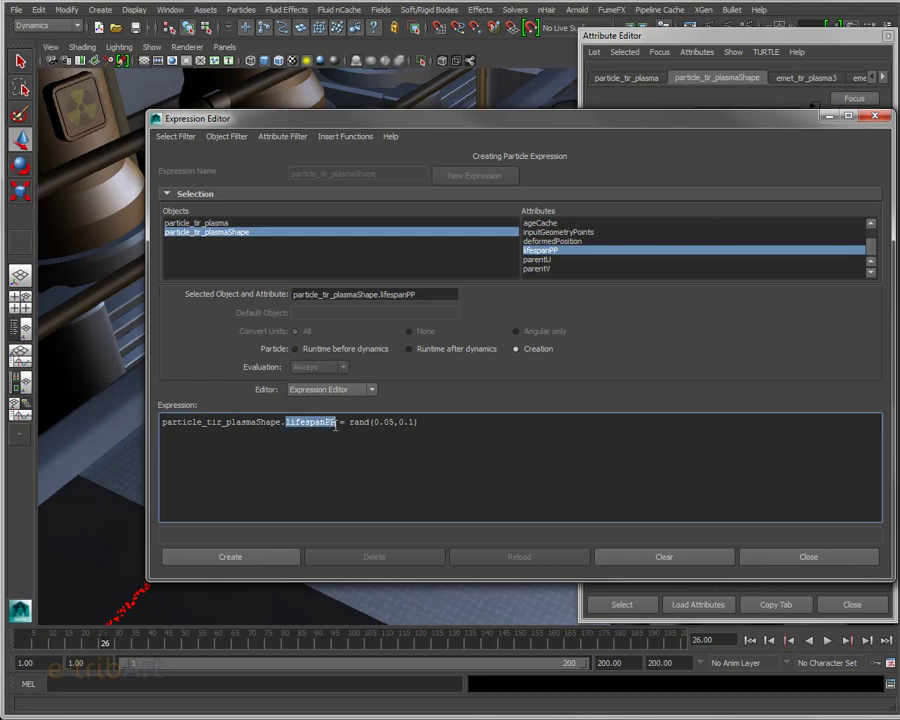
left_click(374, 422)
double_click(374, 422)
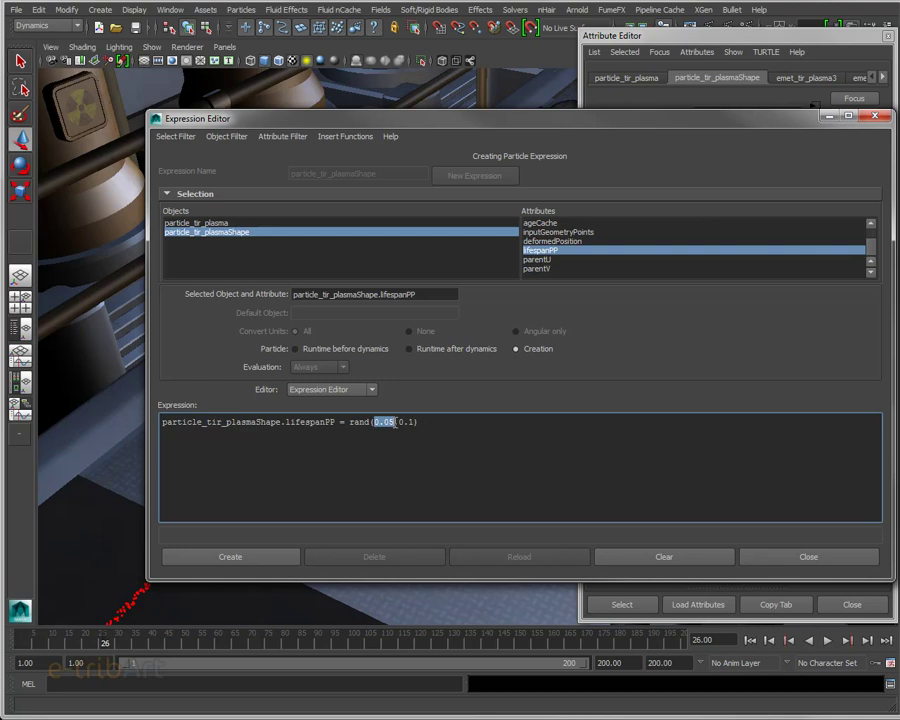
left_click_drag(399, 422, 418, 423)
left_click(252, 557)
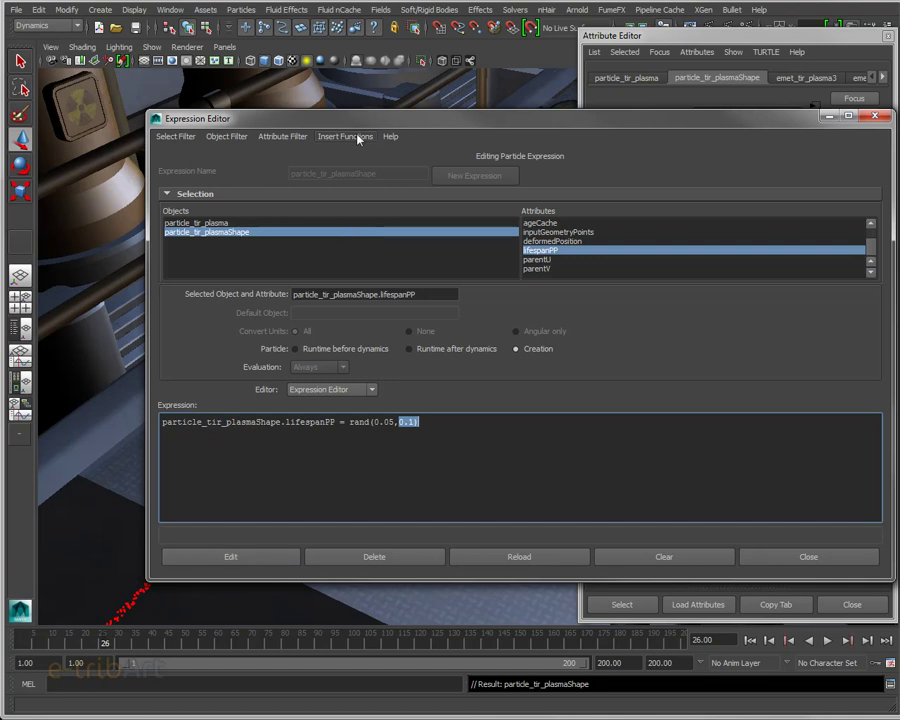
left_click_drag(350, 118, 365, 117)
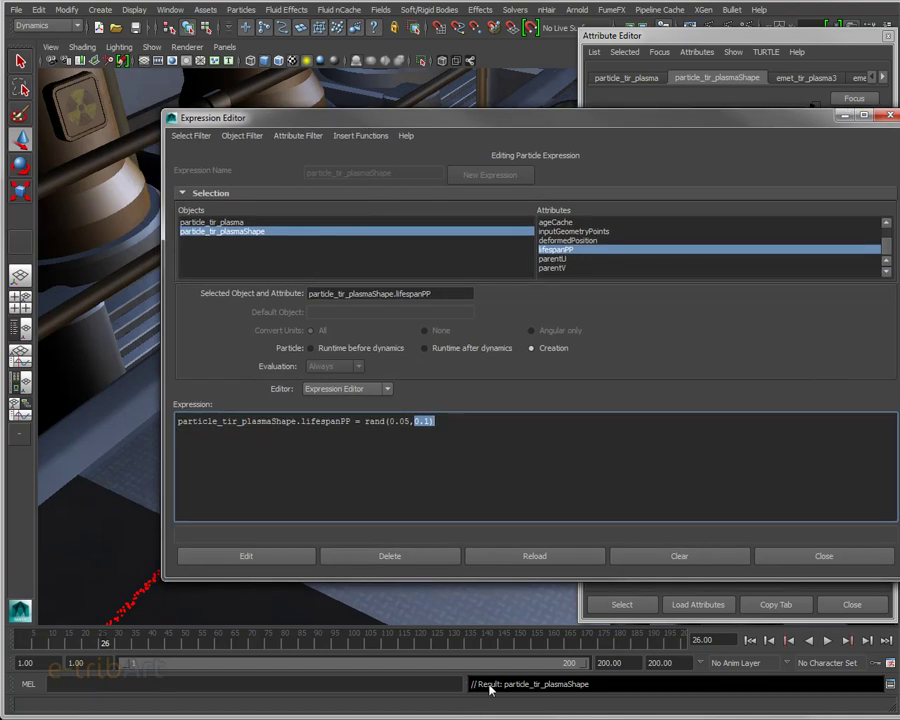
left_click_drag(434, 124, 899, 209)
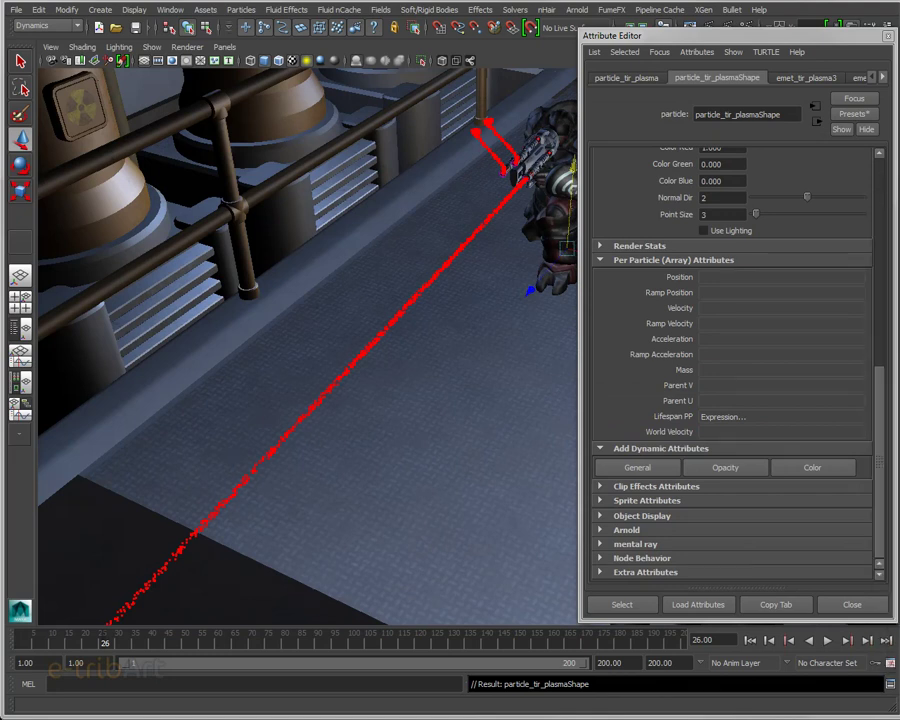
Preview the beam with the new lifespan and inspect the particles in isolation.
left_click(827, 641)
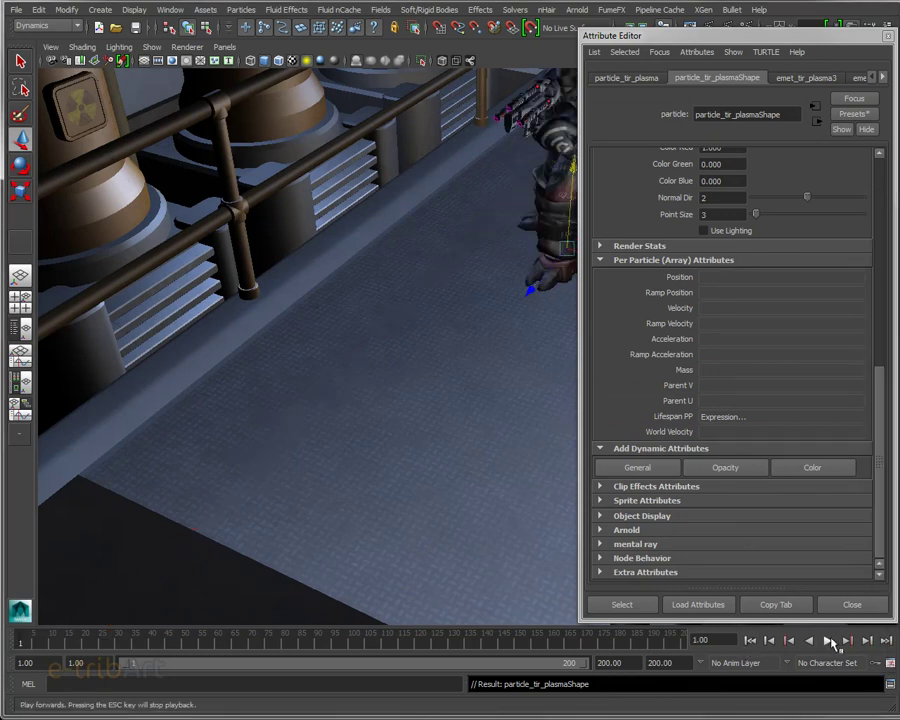
key("Escape")
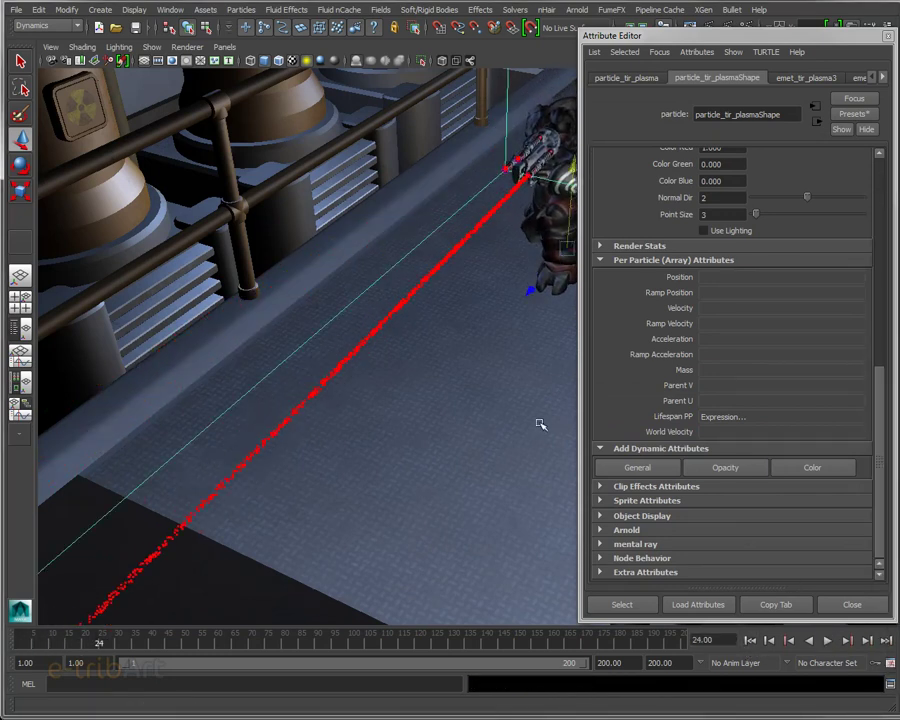
key("ctrl+1")
left_click_drag(534, 410, 556, 456, "alt")
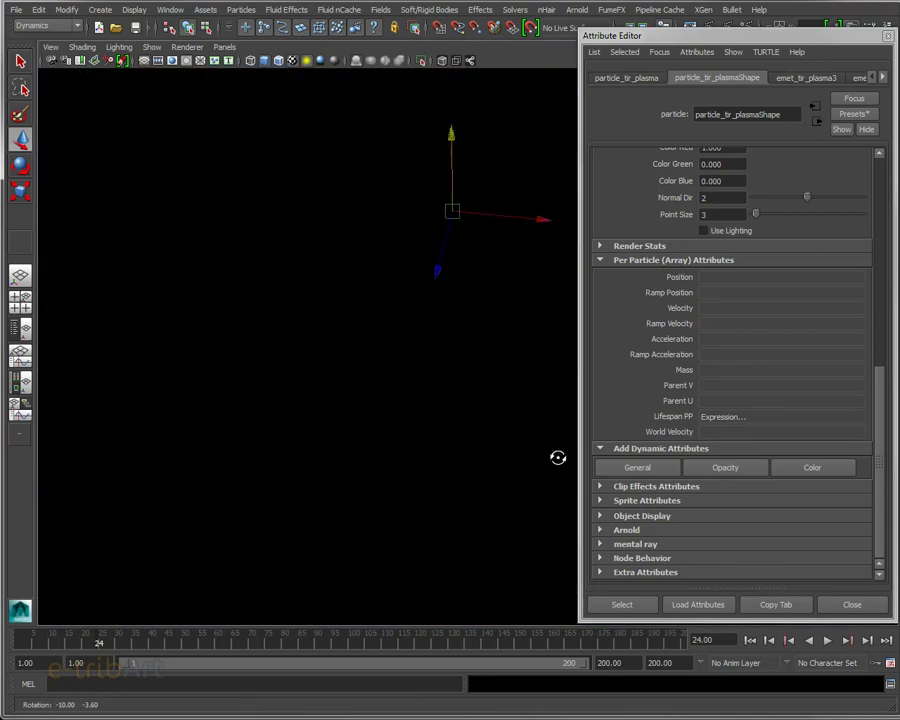
key("ctrl+1")
Orbit to look down the corridor and replay the simulation from the start to frame 32.
left_click_drag(558, 393, 298, 352, "alt")
middle_click_drag(298, 352, 300, 372, "alt")
left_click_drag(300, 372, 299, 382, "alt")
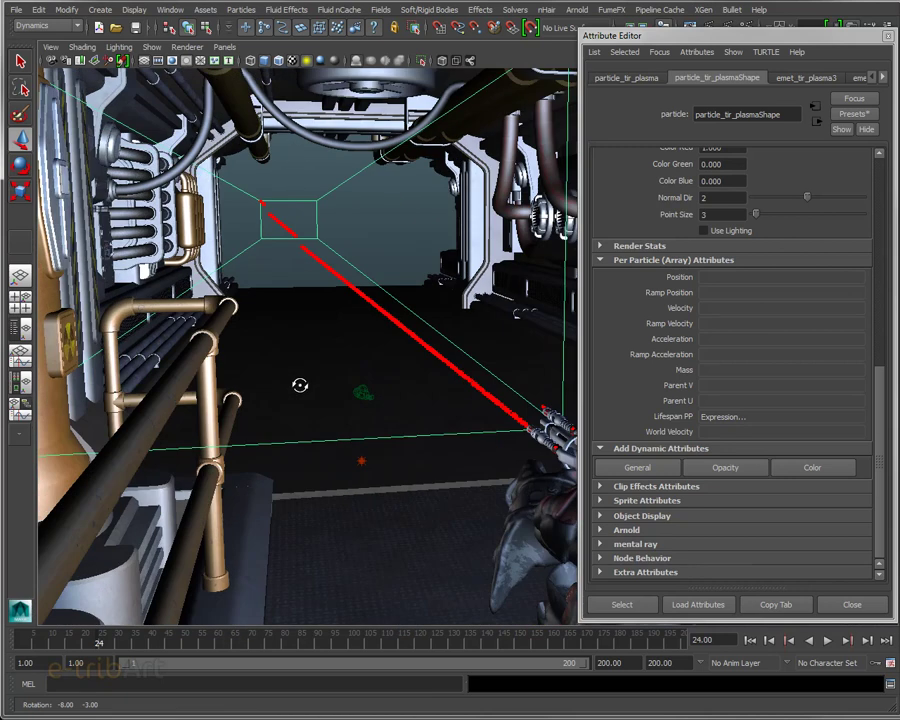
left_click(750, 640)
left_click(827, 640)
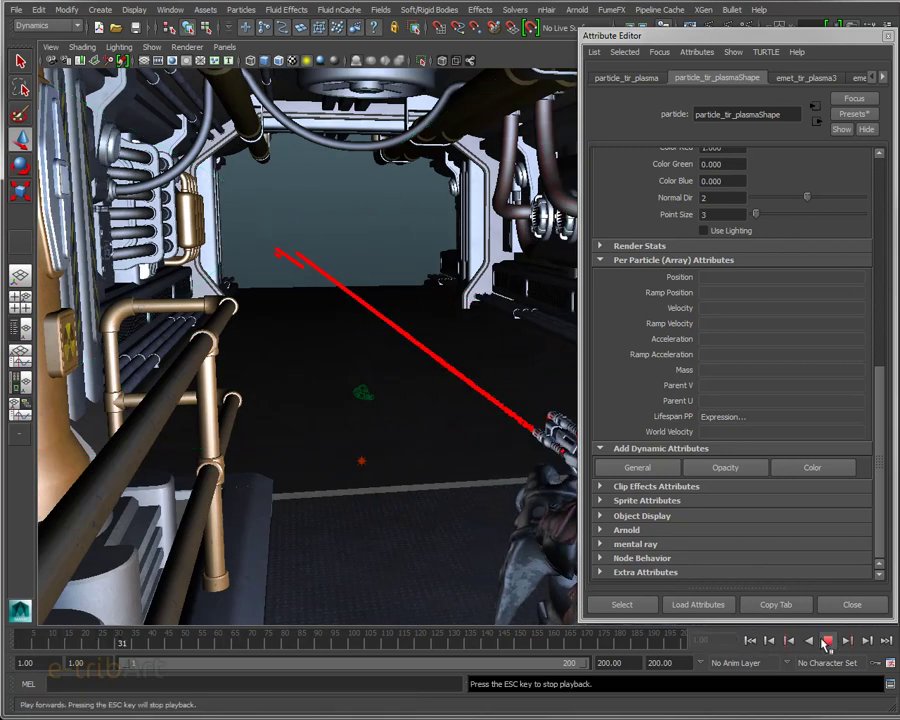
left_click(827, 640)
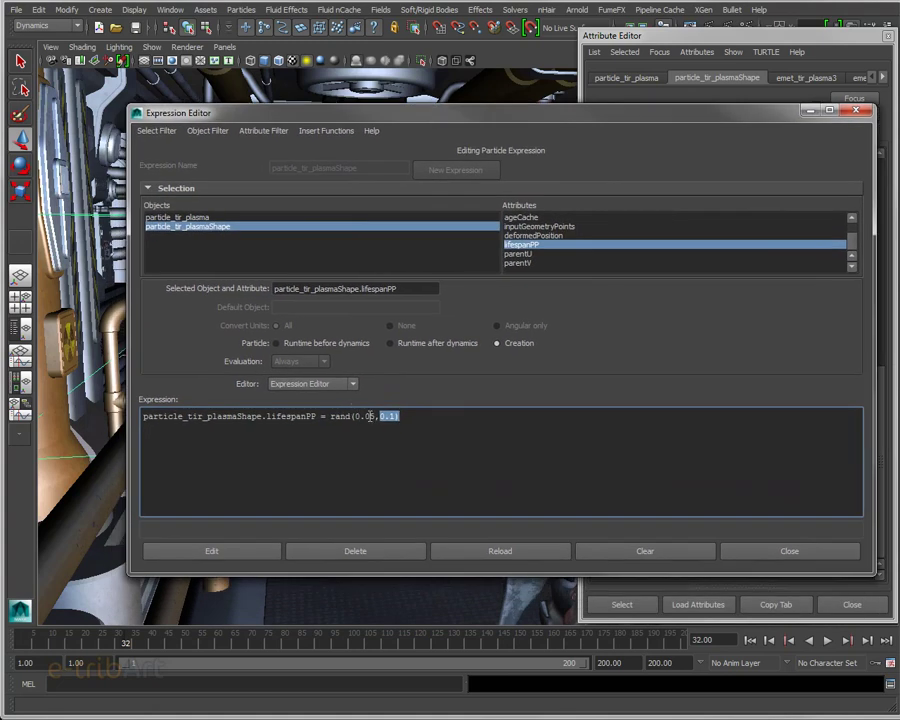
Change the lifespan expression to rand(0.02,0.05), apply it, close the editor, and rewind to frame 1.
left_click(369, 416)
key("BackSpace")
type("2")
key("Right")
key("Right")
key("Right")
key("Delete")
type("0")
type("5")
left_click(262, 551)
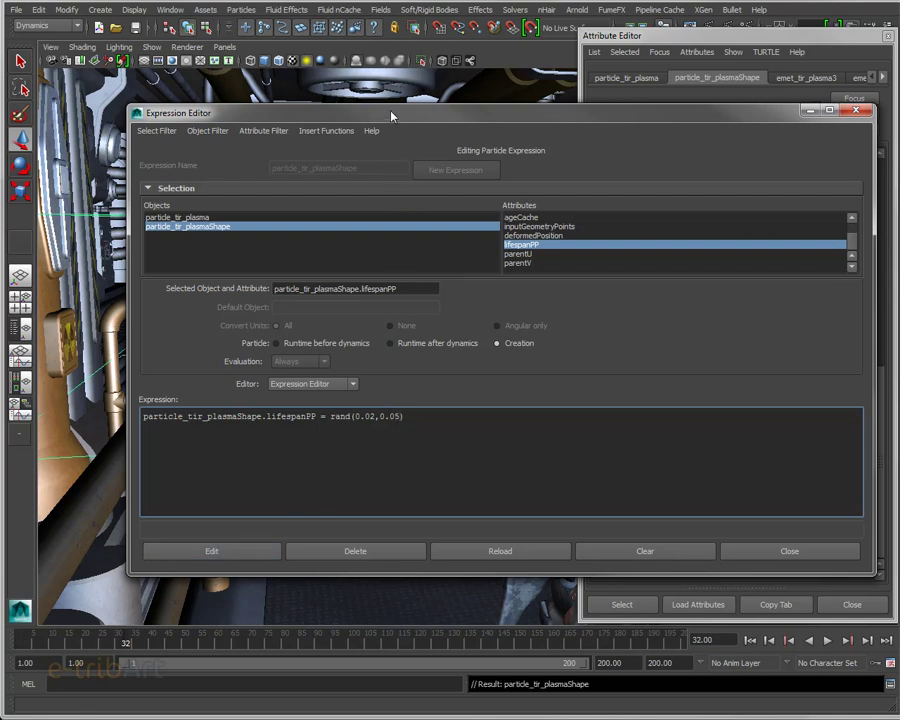
left_click(856, 110)
left_click(750, 640)
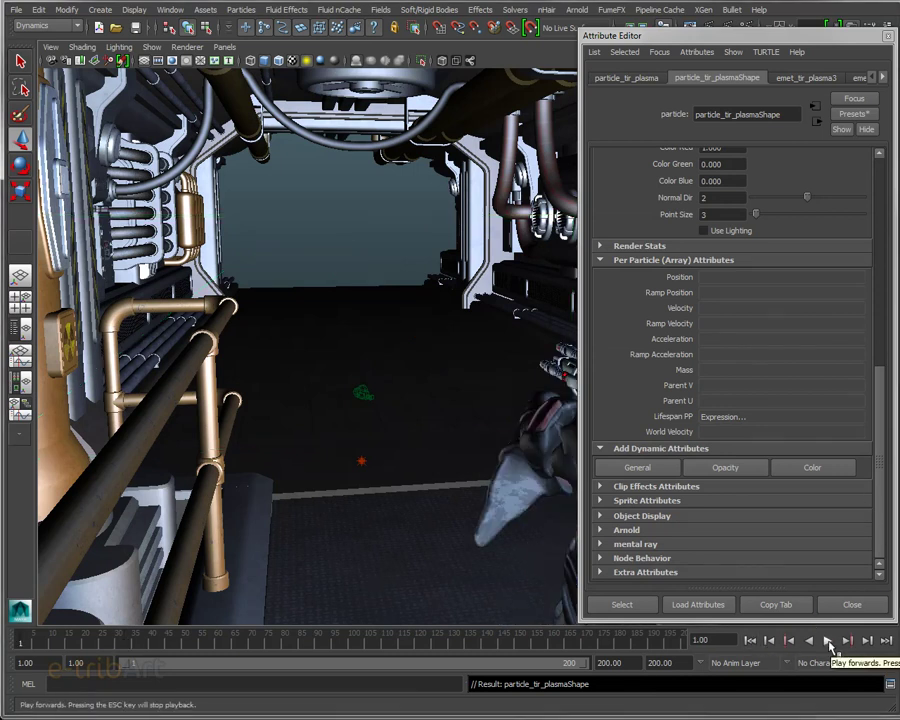
Play the simulation to frame 33 to preview the shorter red beam, then select the plasma emitter.
left_click(828, 641)
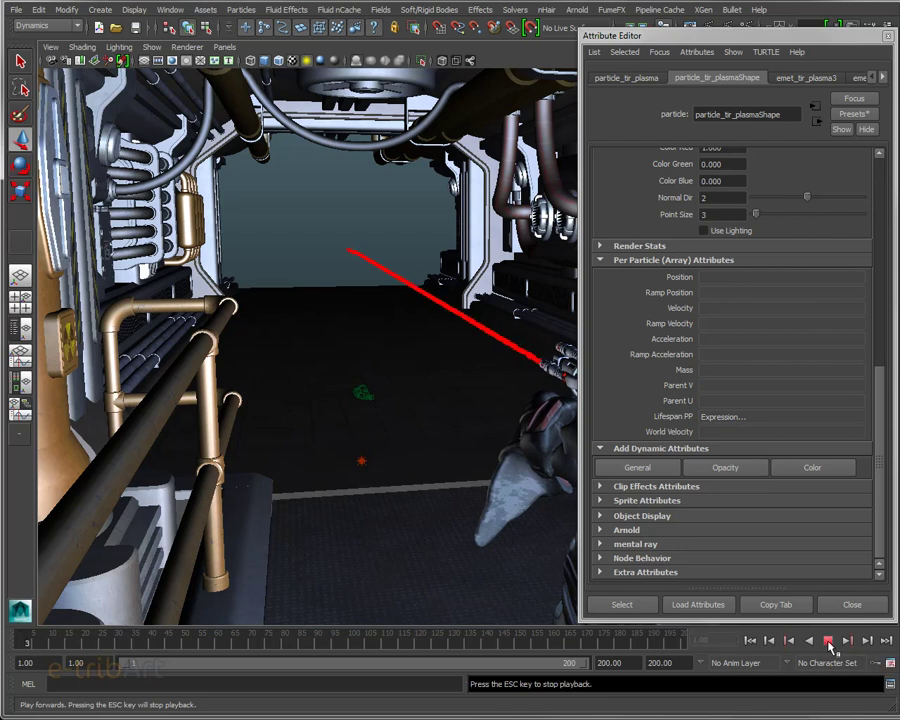
left_click(827, 642)
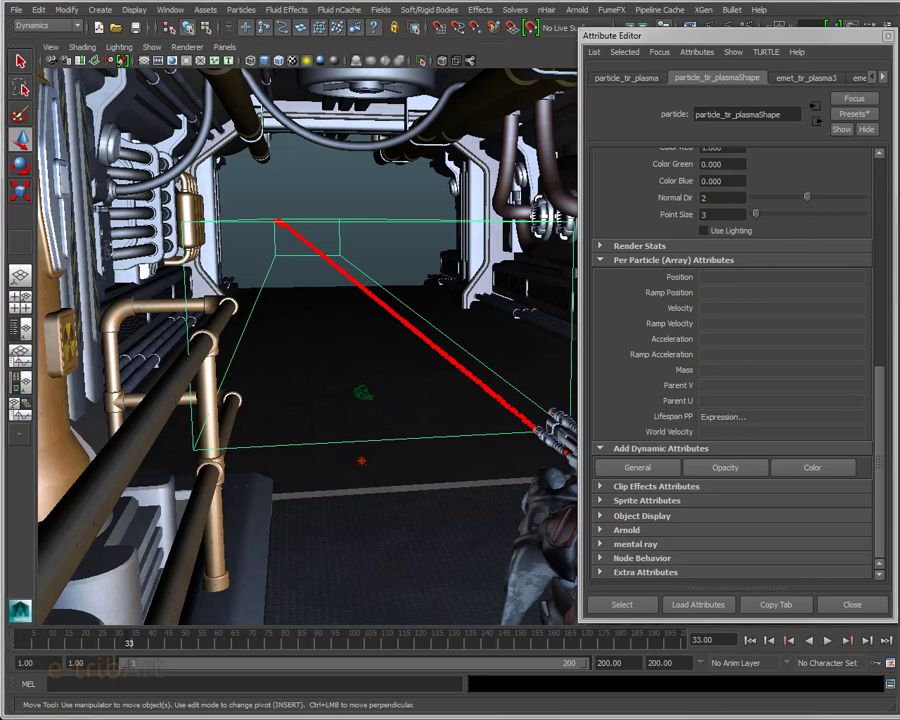
left_click(538, 428)
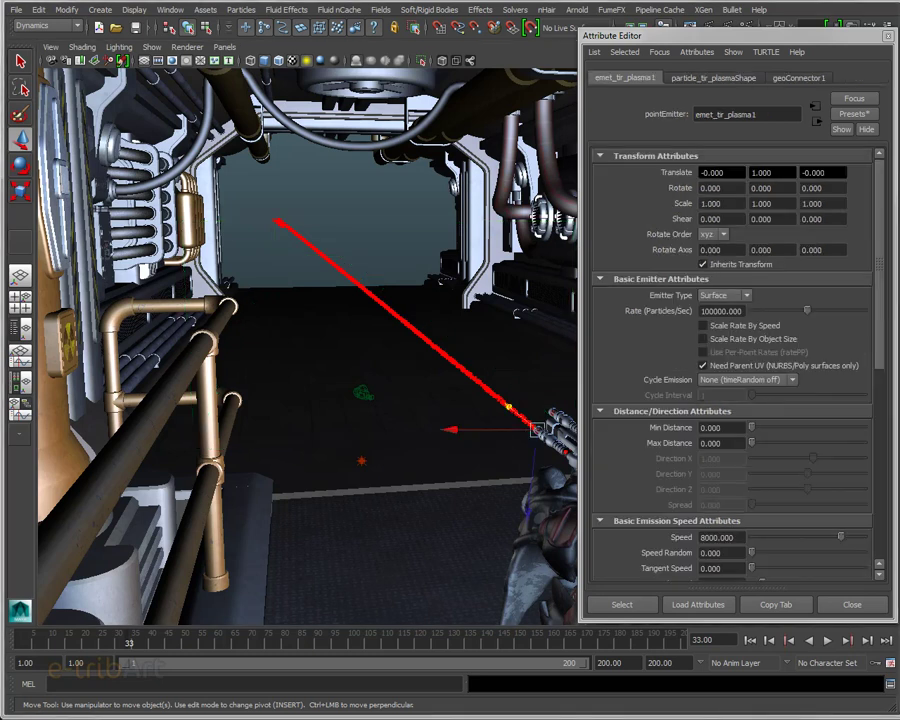
Raise the emet_tir_plasma1 emitter speed from 8000 to 10000.
left_click(705, 537)
type("10000")
key("Return")
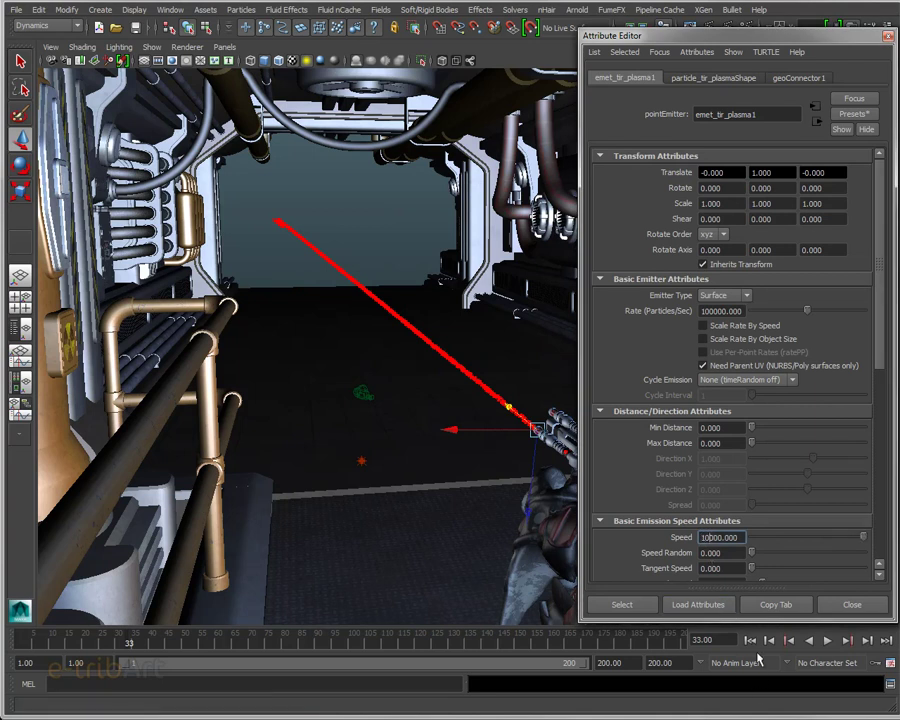
Preview the faster beam up to frame 50, then reselect the plasma particle object.
left_click(828, 640)
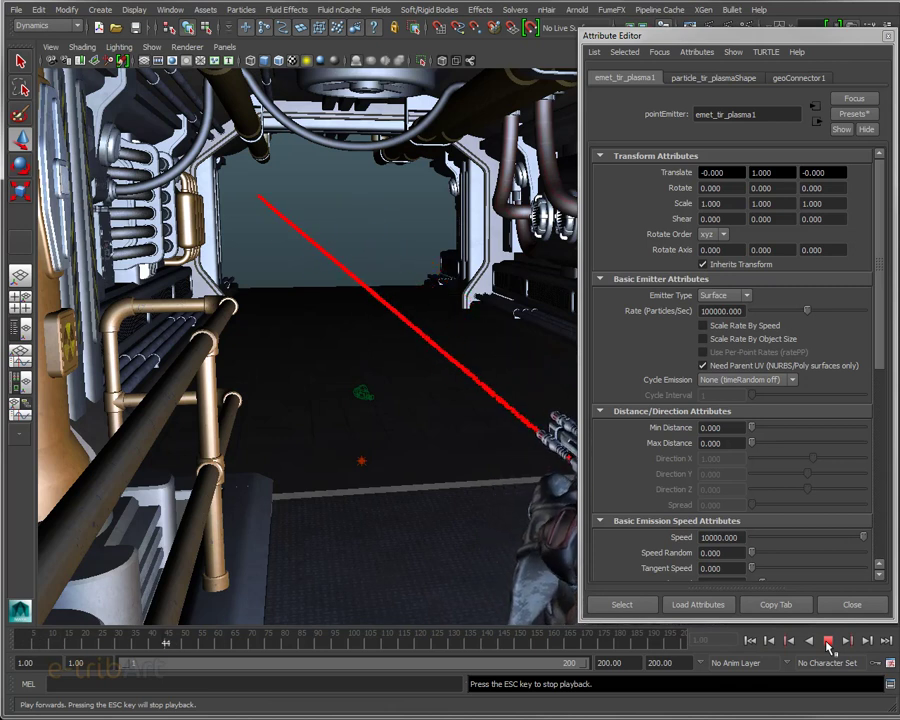
left_click(828, 641)
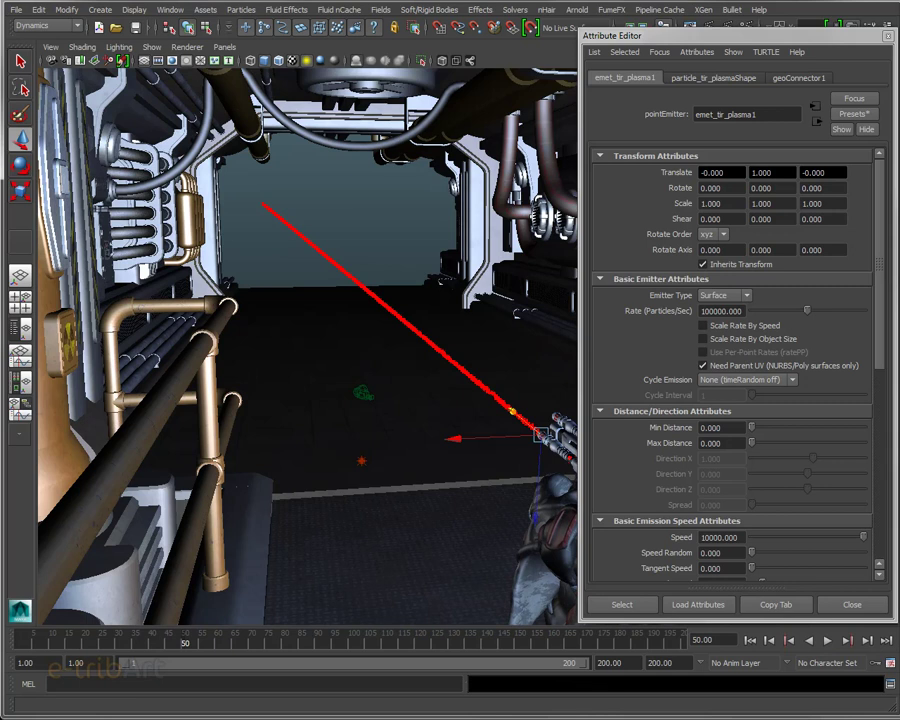
left_click(420, 330)
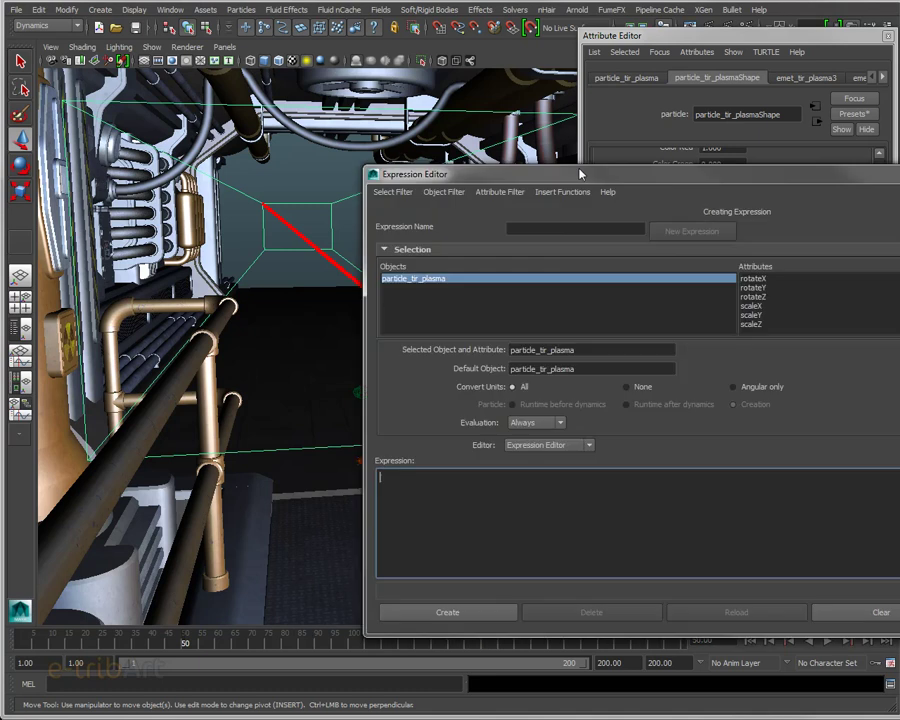
Change the particle_tir_plasmaShape lifespanPP creation expression to rand(0.01,0.03), apply it, and close the editor.
left_click_drag(671, 169, 558, 128)
left_click(276, 148)
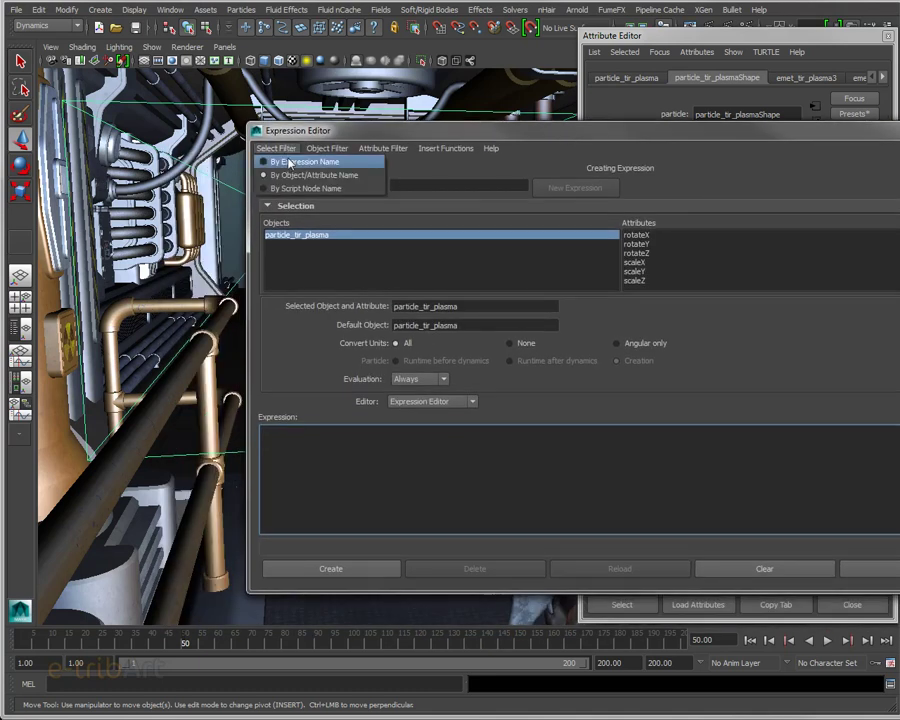
left_click(300, 162)
left_click(303, 237)
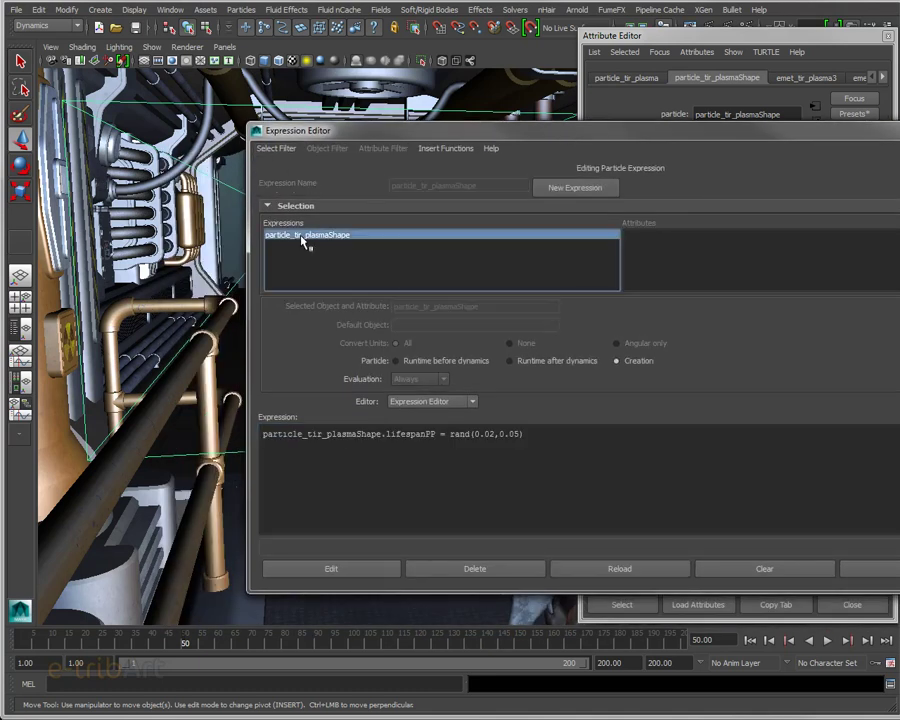
left_click(413, 434)
left_click(490, 434)
key("shift+Left")
key("shift+Left")
type("01")
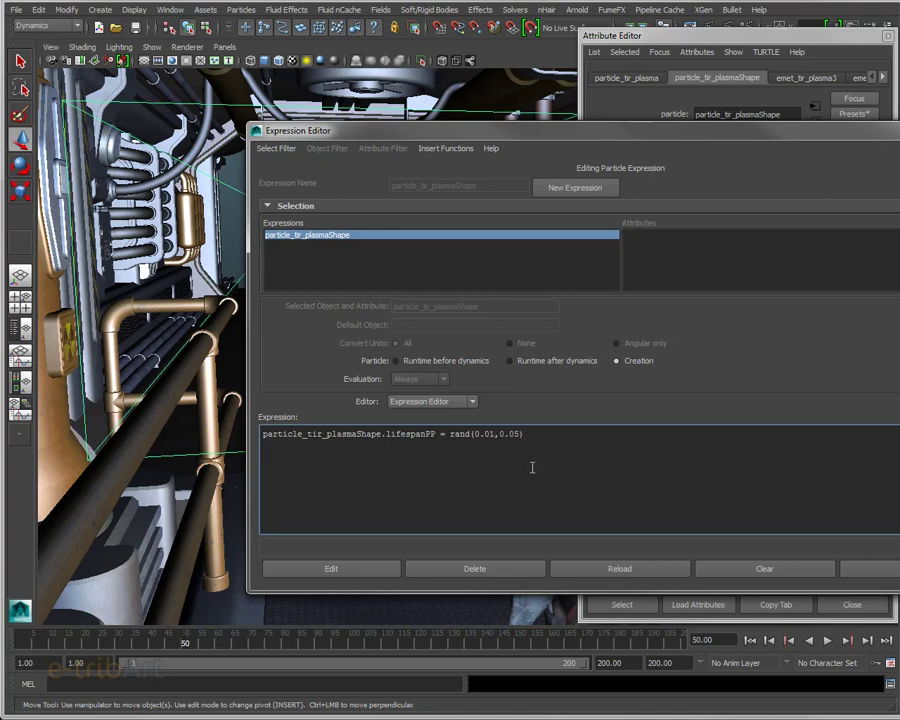
key("BackSpace")
type("3")
left_click(333, 574)
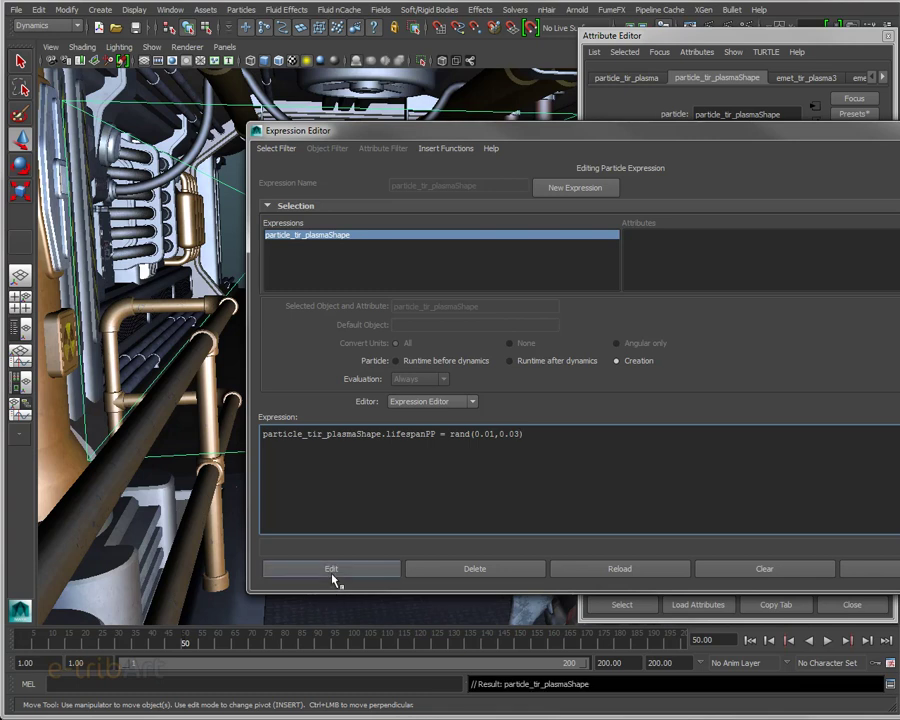
left_click(868, 568)
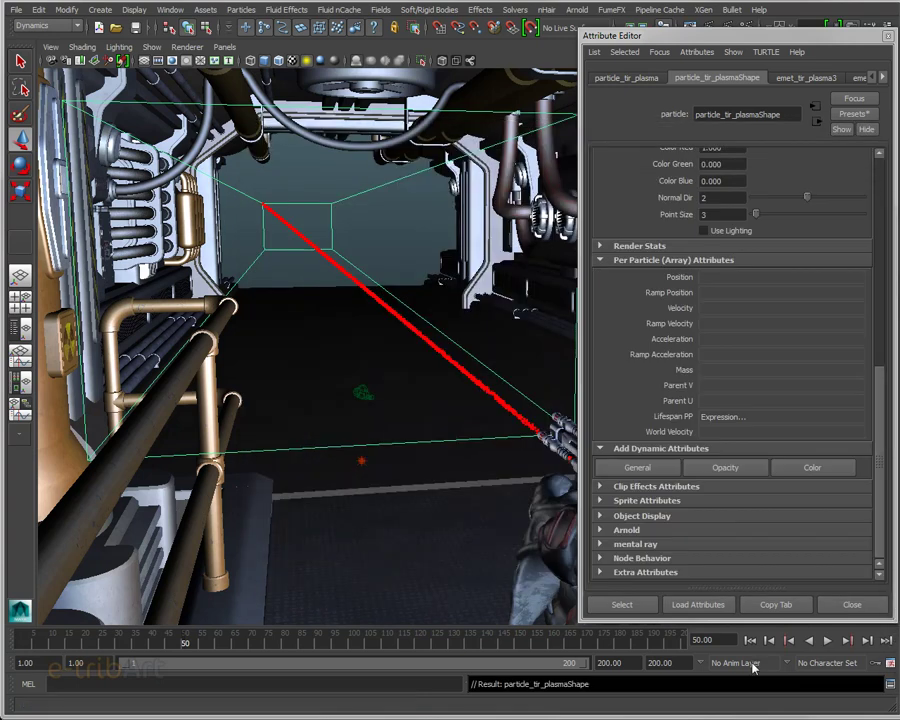
Rewind and replay the simulation, stopping at frame 56.
left_click(750, 640)
left_click(828, 640)
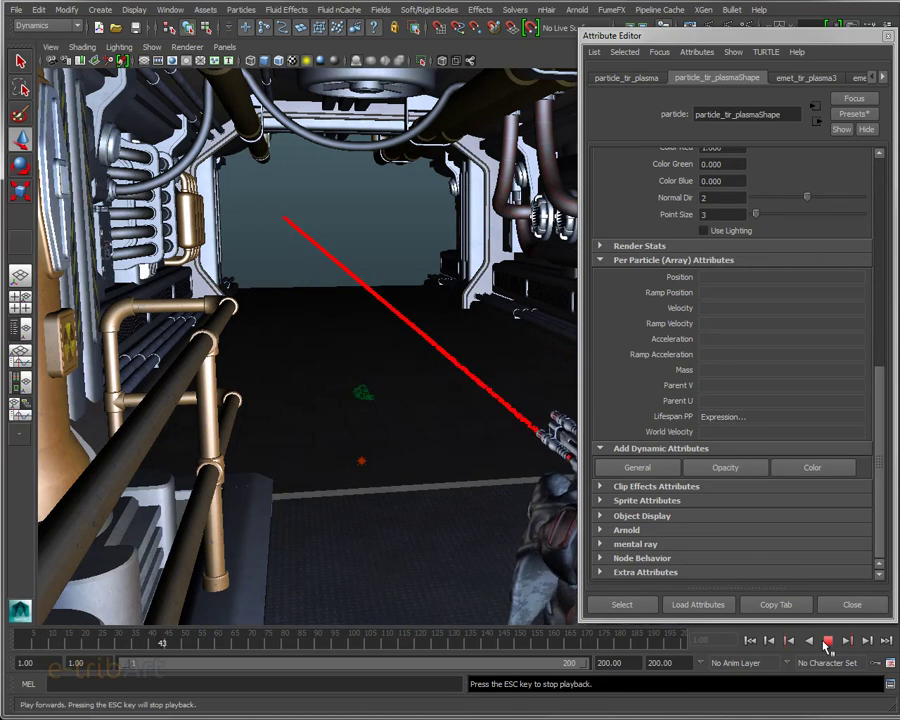
left_click(828, 640)
Orbit, pan and dolly the camera to inspect the short red beam down the corridor.
mouse_move(355, 340)
left_mouse_down("alt")
mouse_move(622, 362)
mouse_move(612, 367)
left_mouse_up("alt")
left_click_drag(613, 362, 626, 354, "alt")
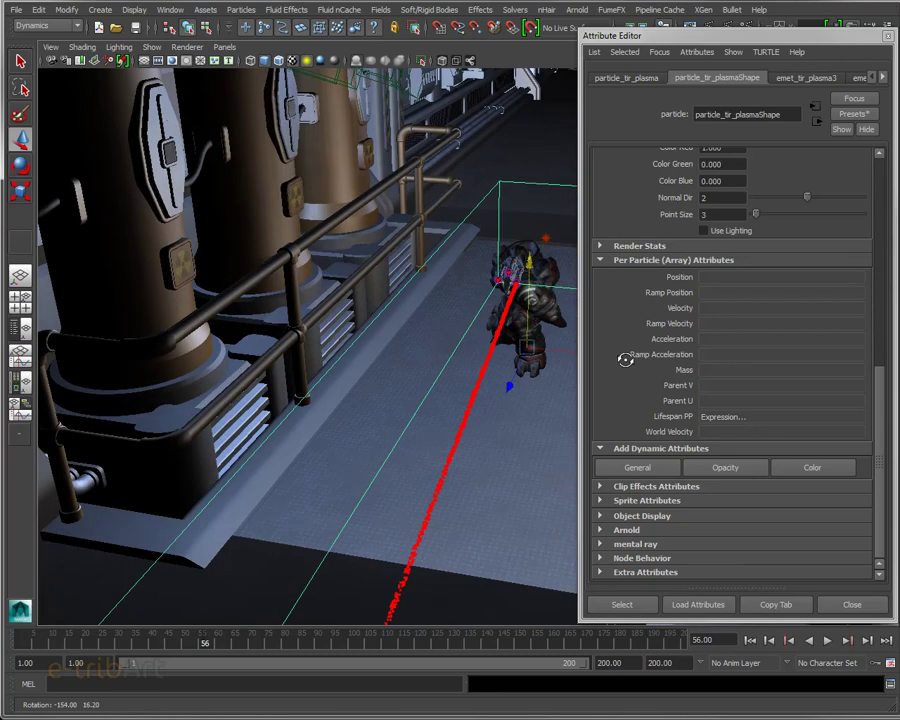
left_click_drag(470, 406, 480, 387, "alt")
right_click_drag(480, 388, 496, 356, "alt")
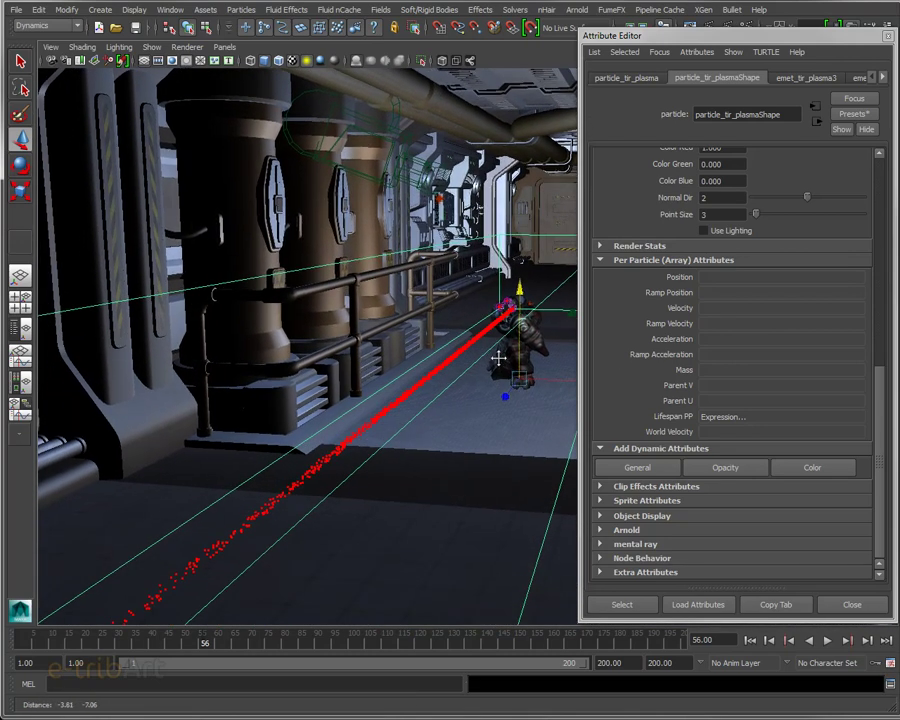
middle_click_drag(227, 564, 281, 520, "alt")
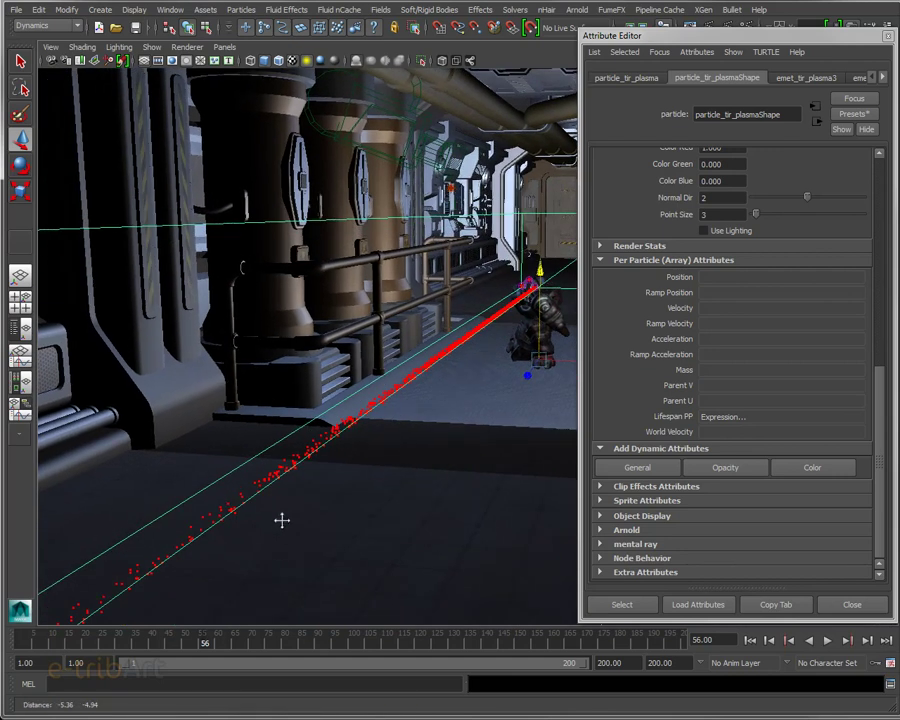
mouse_move(293, 514)
right_mouse_down("alt")
mouse_move(290, 370)
mouse_move(288, 388)
mouse_move(307, 392)
mouse_move(297, 426)
mouse_move(291, 394)
mouse_move(282, 456)
mouse_move(280, 430)
right_mouse_up("alt")
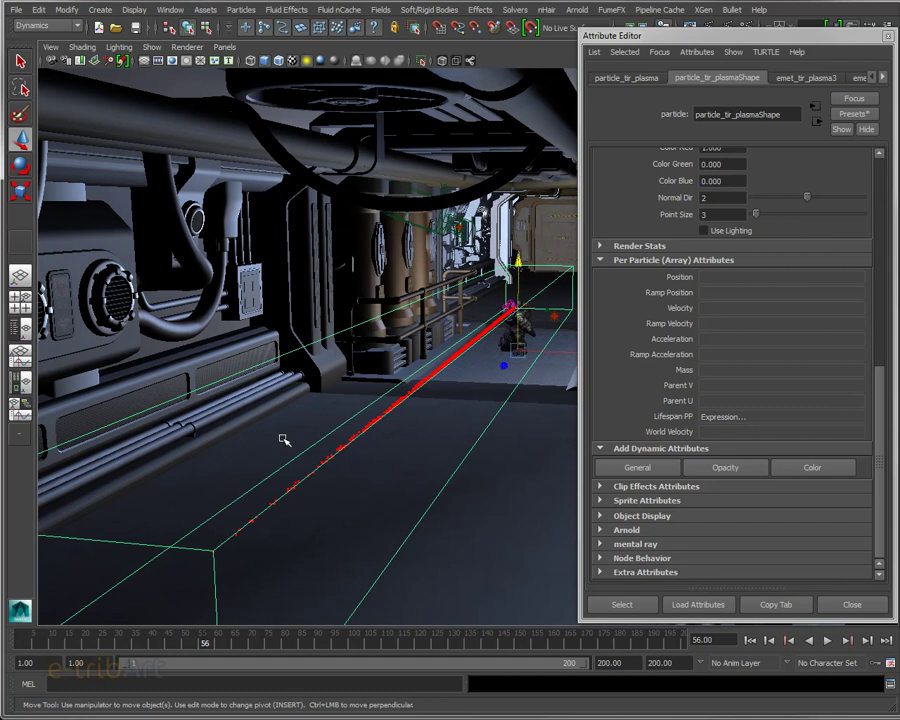
left_click_drag(465, 407, 476, 395, "alt")
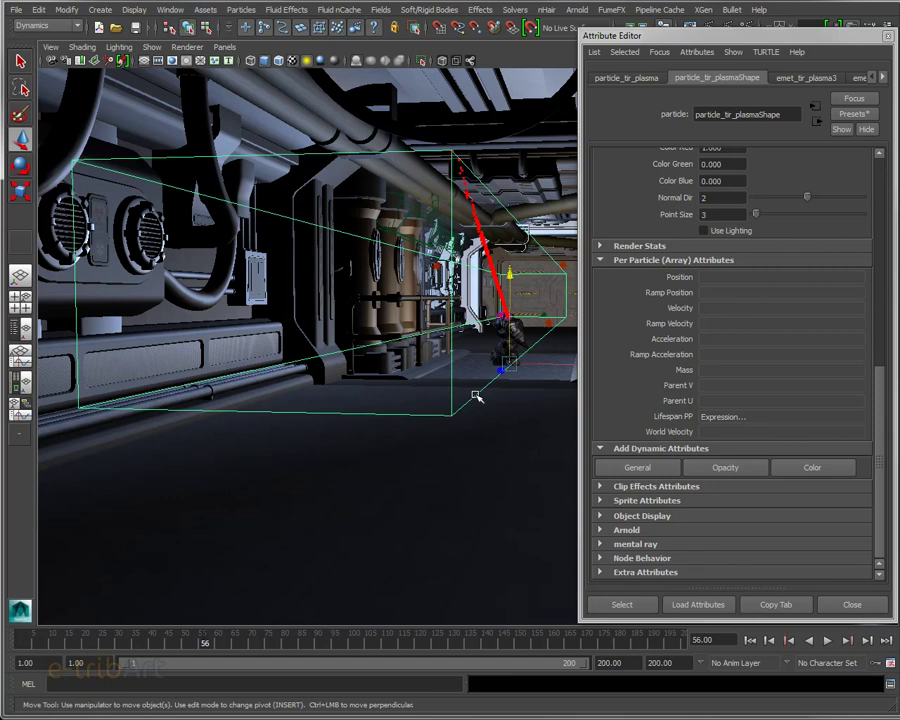
Switch the plasma particles to Tube (s/w) rendering and add Radius 0, Radius 1 and Tail Size attributes.
mouse_move(476, 397)
left_mouse_down("alt")
mouse_move(466, 346)
mouse_move(488, 317)
mouse_move(506, 311)
mouse_move(482, 265)
left_mouse_up("alt")
middle_click_drag(482, 265, 474, 259, "alt")
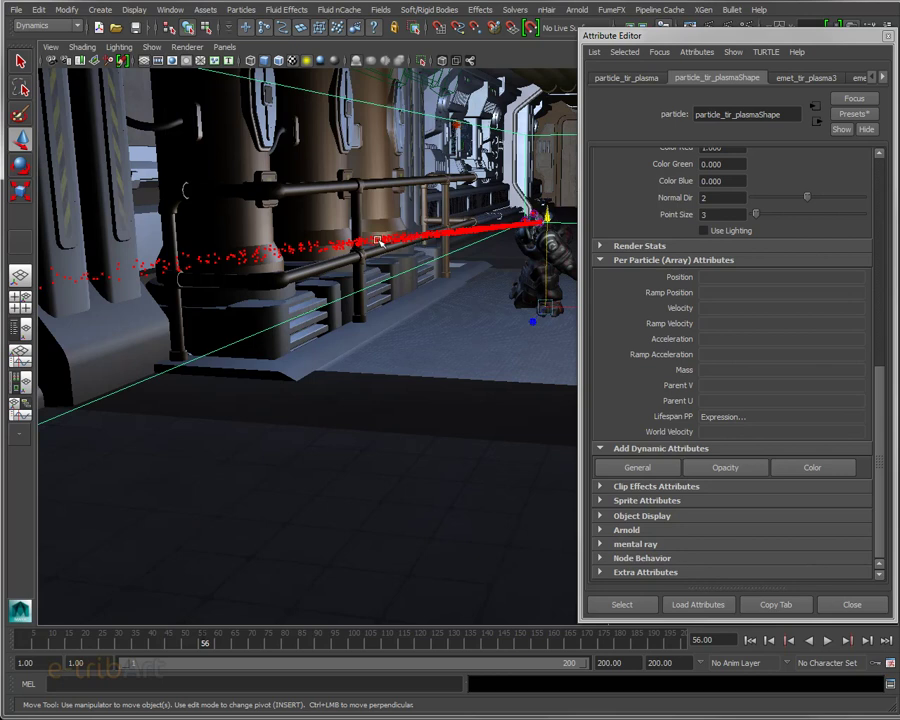
scroll(876, 340, "up", 5)
scroll(880, 368, "up", 1)
scroll(880, 368, "up", 1)
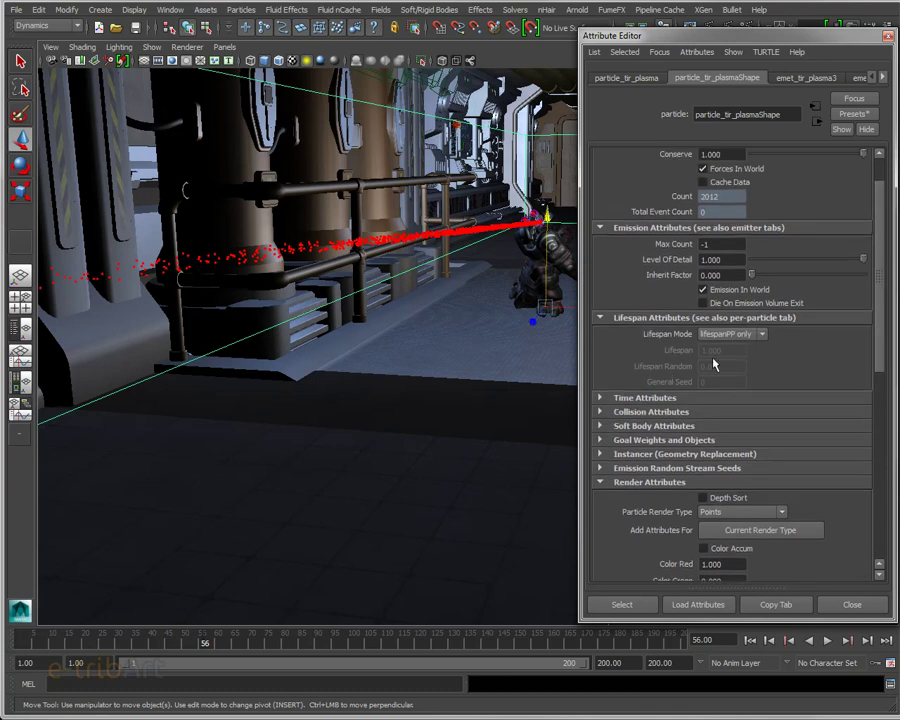
scroll(884, 320, "down", 4)
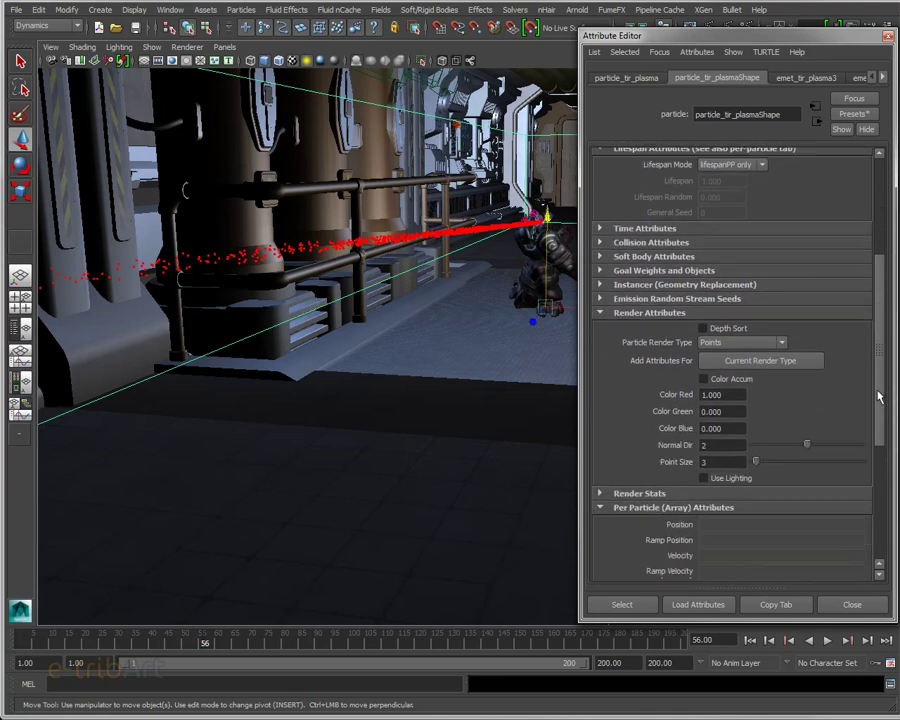
left_click(758, 342)
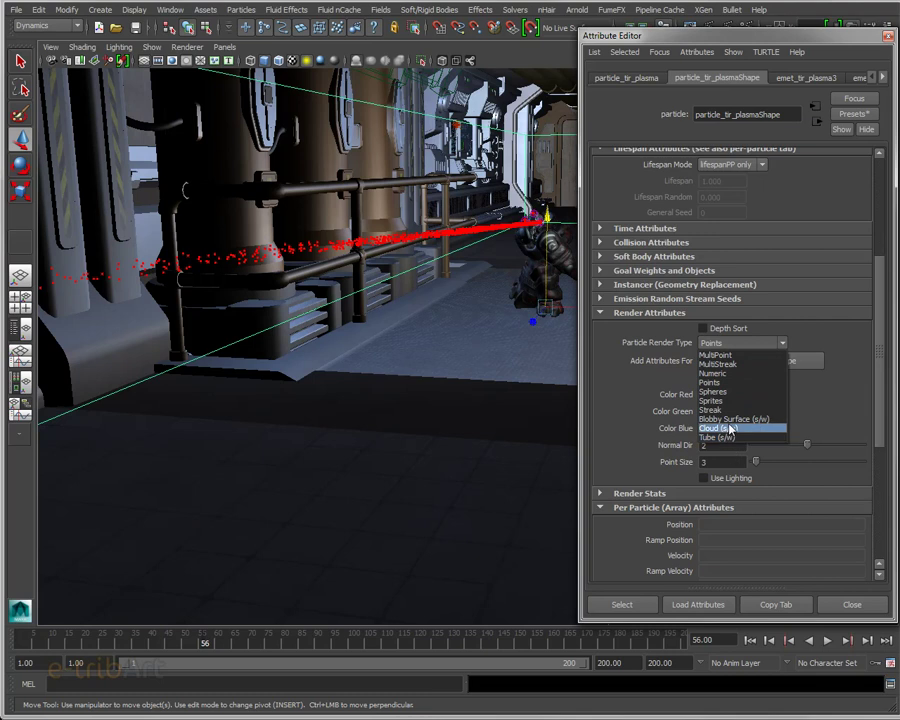
left_click(725, 438)
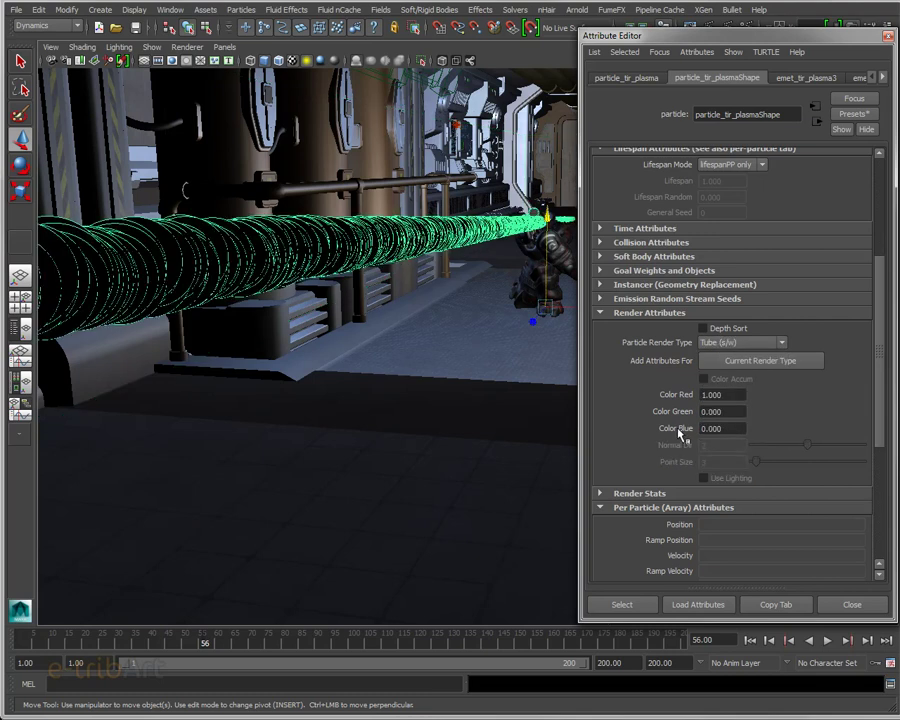
left_click(740, 368)
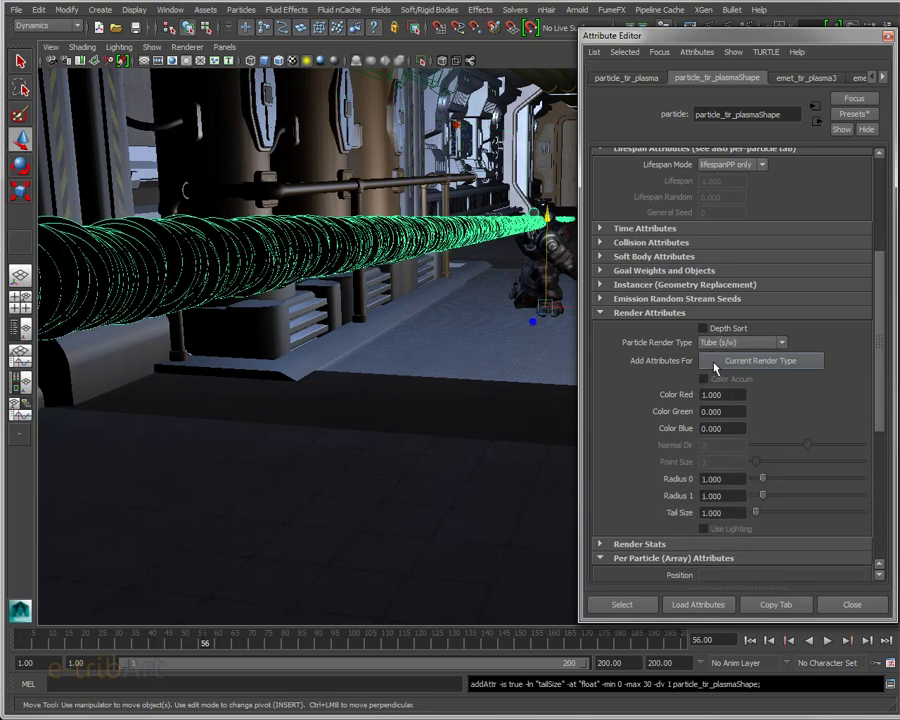
scroll(740, 380, "down", 2)
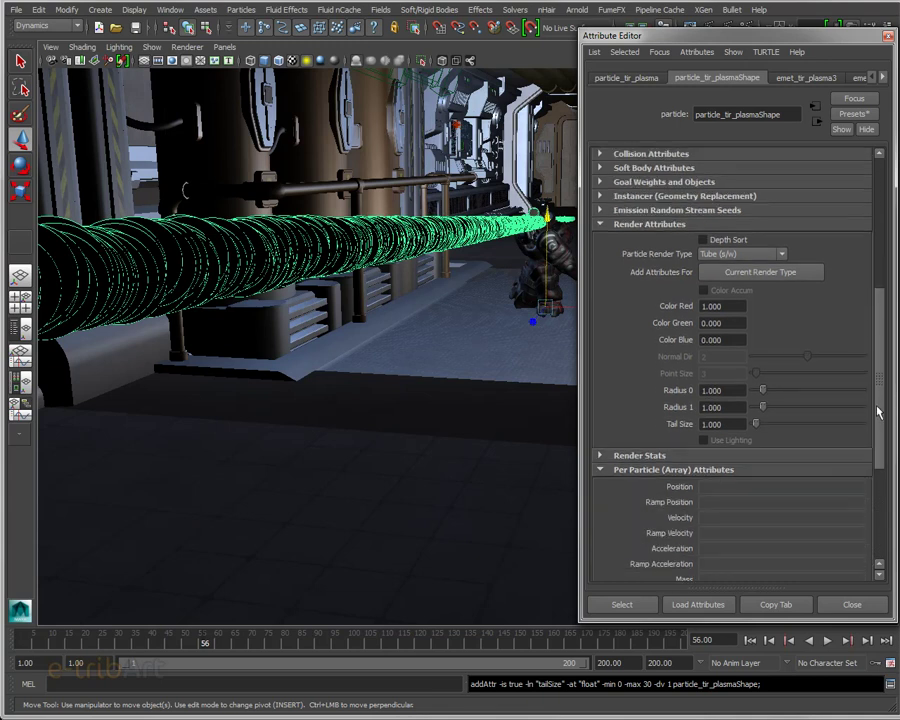
mouse_move(503, 363)
left_mouse_down("alt")
mouse_move(480, 384)
mouse_move(404, 336)
left_mouse_up("alt")
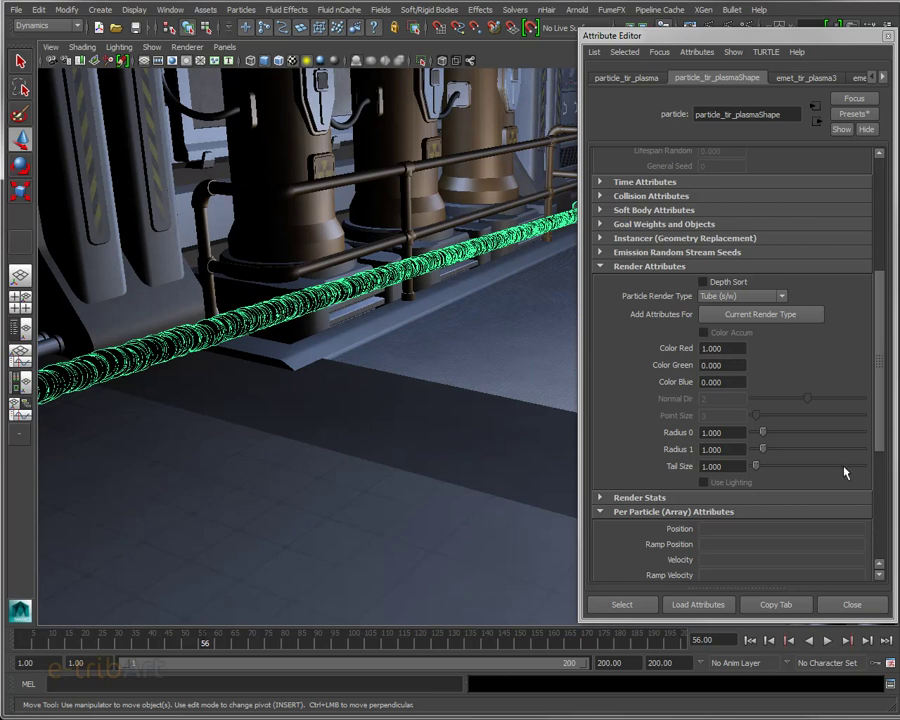
Set Tail Size, Radius 0 and Radius 1 to 0.1 each.
left_click(737, 466)
left_click_drag(740, 466, 675, 466)
type("0")
key("Return")
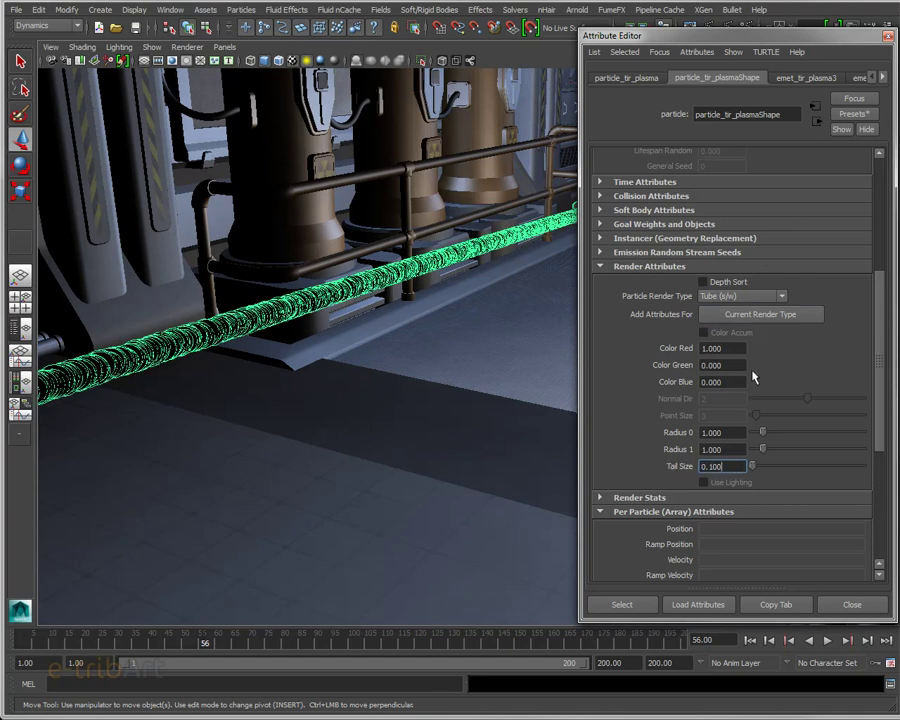
left_click_drag(738, 432, 645, 433)
type("0.1")
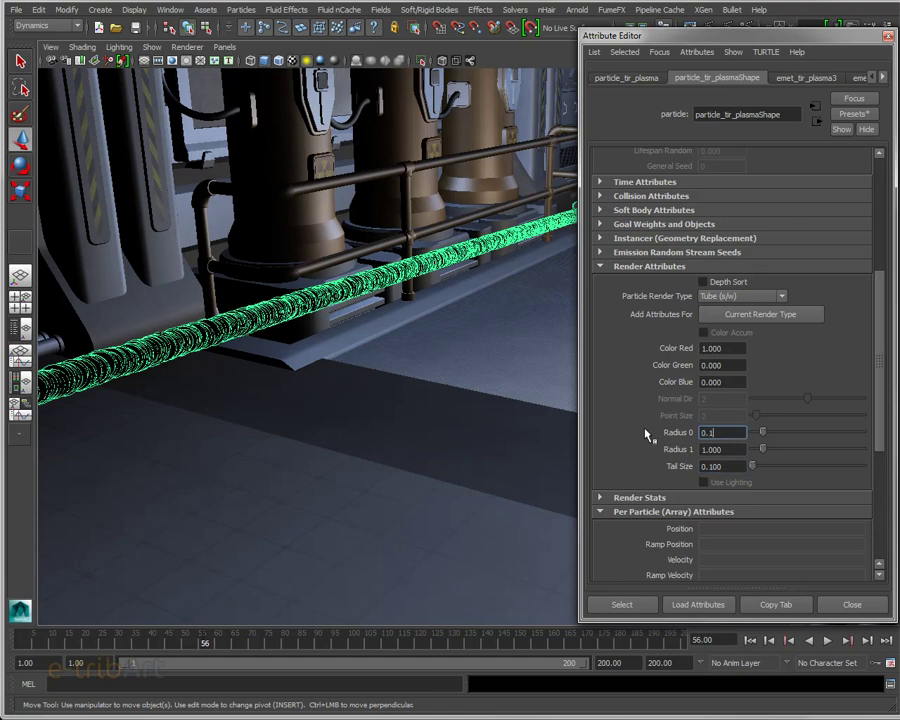
key("Return")
left_click(737, 450)
left_click_drag(737, 452, 670, 452)
type("0.1")
key("Return")
Orbit around the character to inspect the thinner plasma beam near the pillars and rail.
mouse_move(410, 406)
left_mouse_down("alt")
mouse_move(454, 418)
mouse_move(362, 458)
left_mouse_up("alt")
left_click_drag(466, 392, 451, 391, "alt")
mouse_move(462, 394)
right_mouse_down("alt")
mouse_move(412, 457)
mouse_move(480, 432)
mouse_move(855, 410)
right_mouse_up("alt")
middle_click_drag(345, 330, 335, 323, "alt")
mouse_move(335, 323)
left_mouse_down("alt")
mouse_move(446, 510)
mouse_move(421, 455)
mouse_move(325, 500)
mouse_move(171, 446)
mouse_move(171, 421)
left_mouse_up("alt")
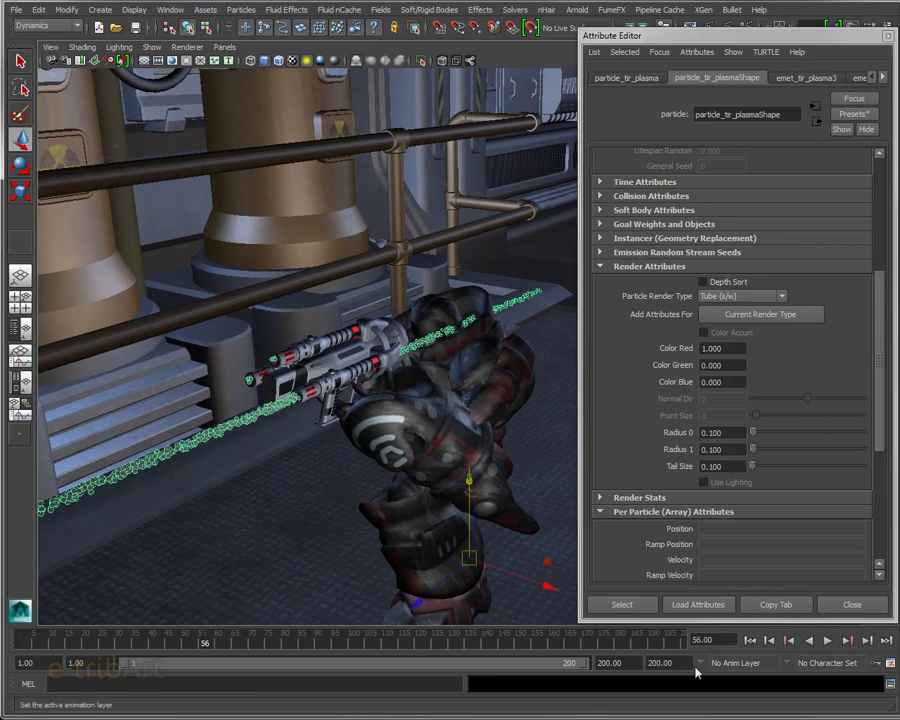
Play the particle simulation, stop it at frame 17, and orbit around the character and gun.
left_click(749, 640)
left_click(827, 640)
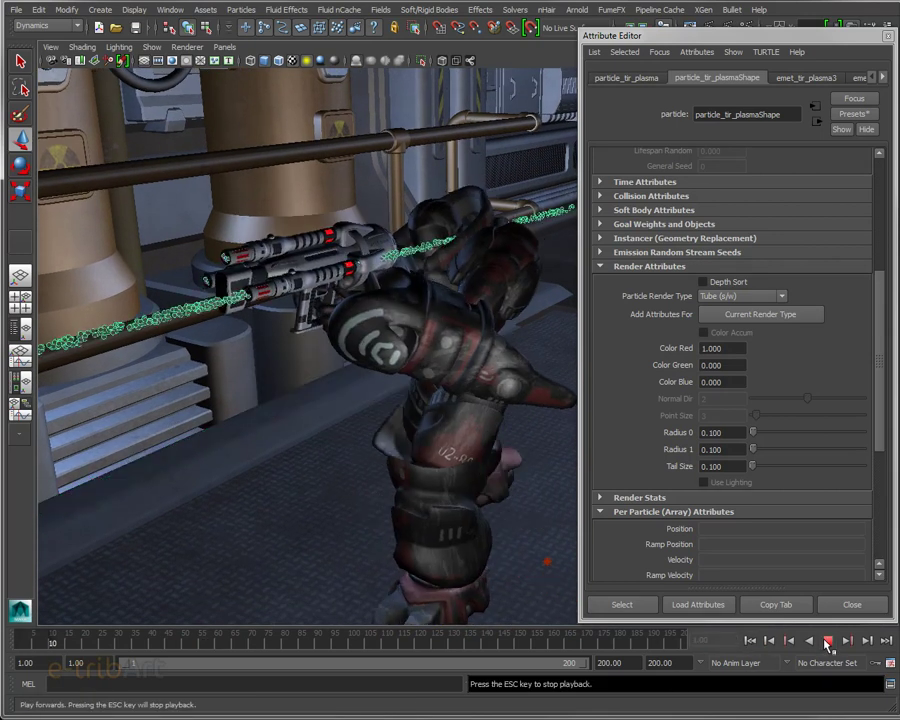
left_click(827, 641)
mouse_move(458, 416)
left_mouse_down("alt")
mouse_move(436, 430)
mouse_move(436, 418)
left_mouse_up("alt")
mouse_move(436, 418)
middle_mouse_down("alt")
mouse_move(357, 597)
mouse_move(352, 590)
middle_mouse_up("alt")
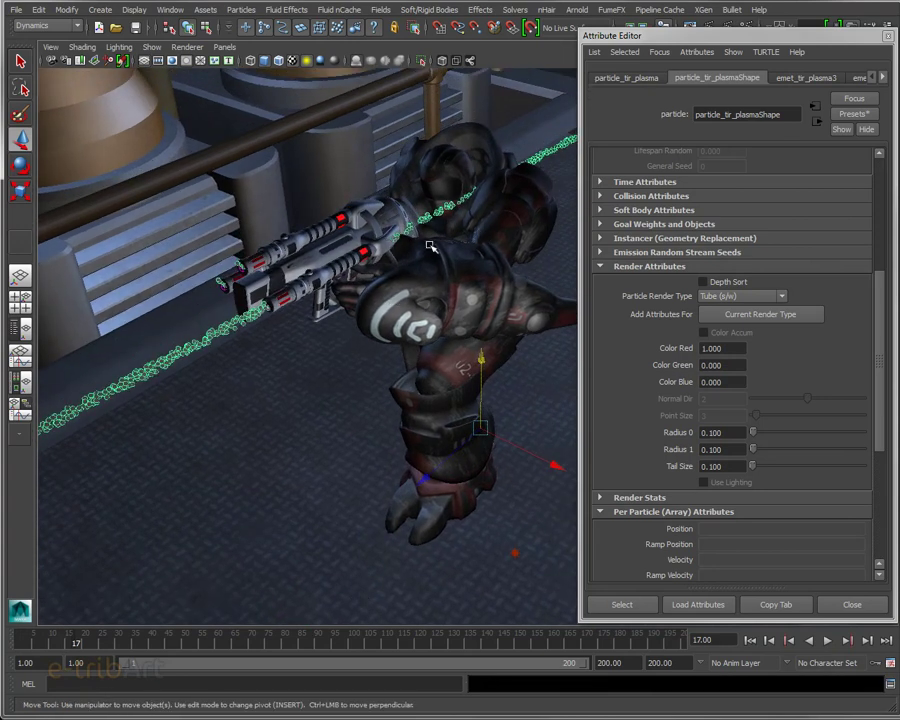
At frame 10, set Tail Size to 0.01, then to 0.02.
left_click(734, 467)
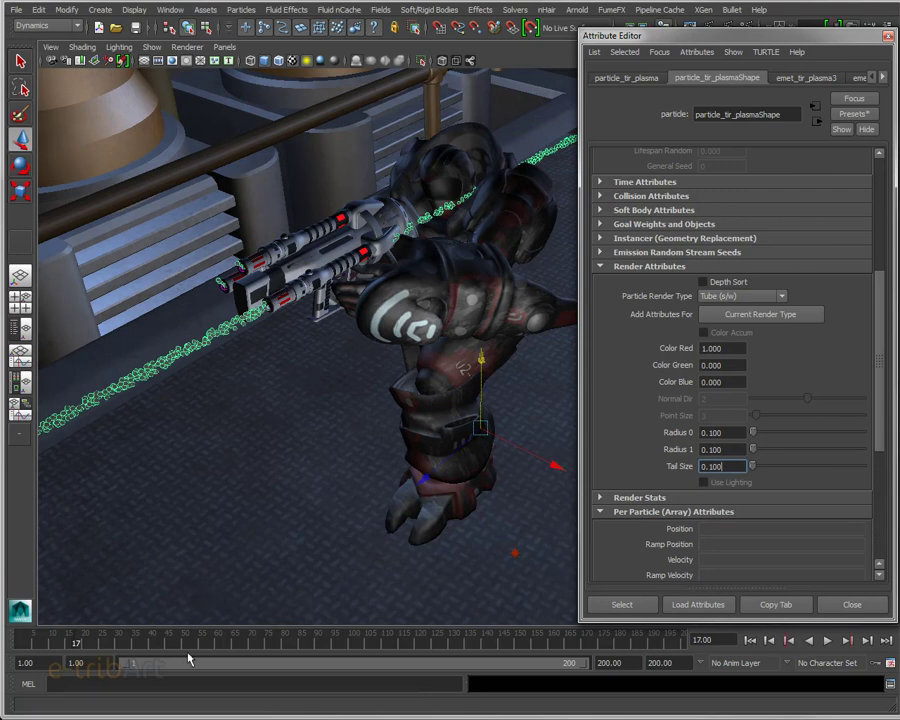
left_click(53, 638)
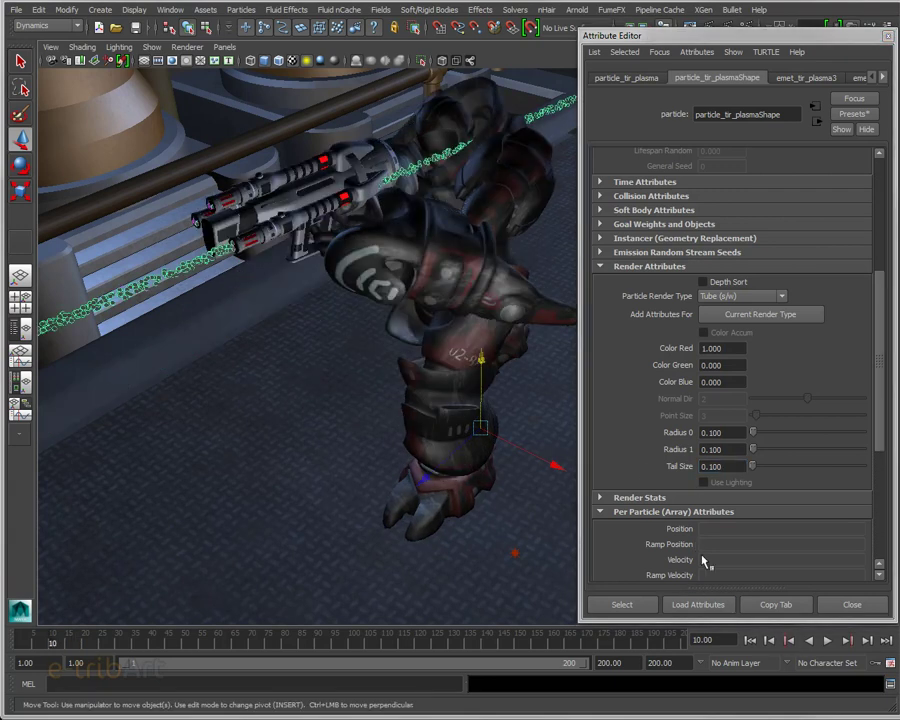
double_click(726, 467)
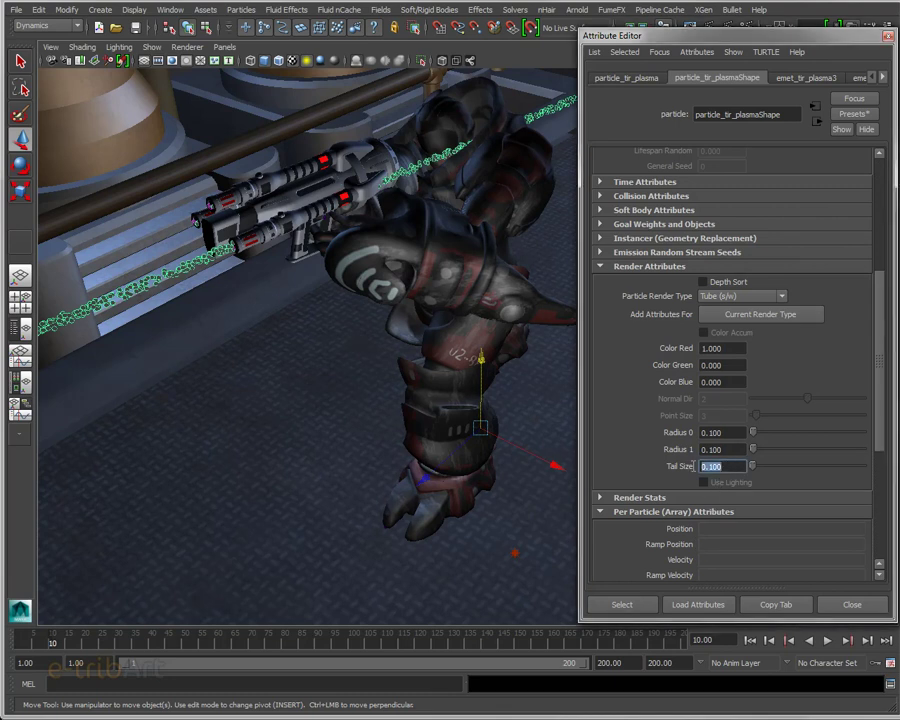
type("0")
key("Return")
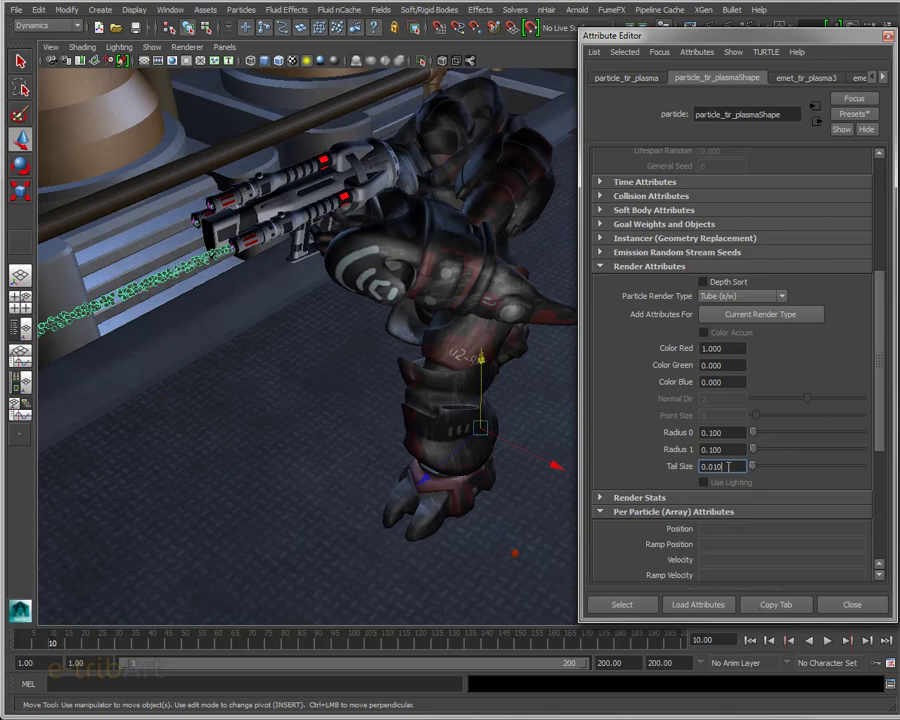
type("0.020")
key("Return")
Dolly in on the robot's gun and switch back to the Move tool.
middle_click_drag(325, 265, 310, 311, "alt")
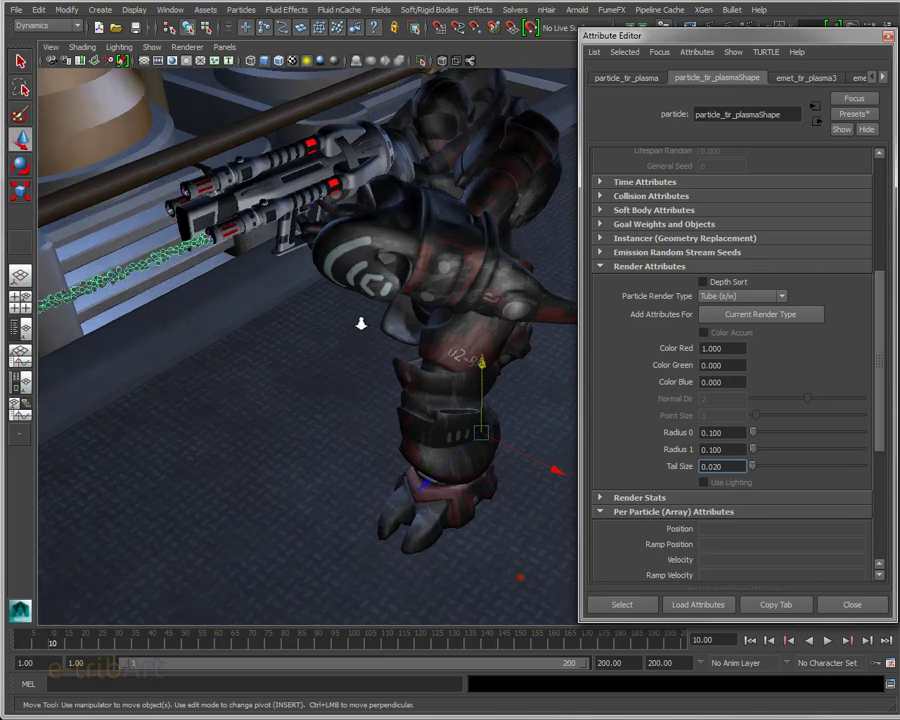
scroll(310, 311, "up", 3)
key("w")
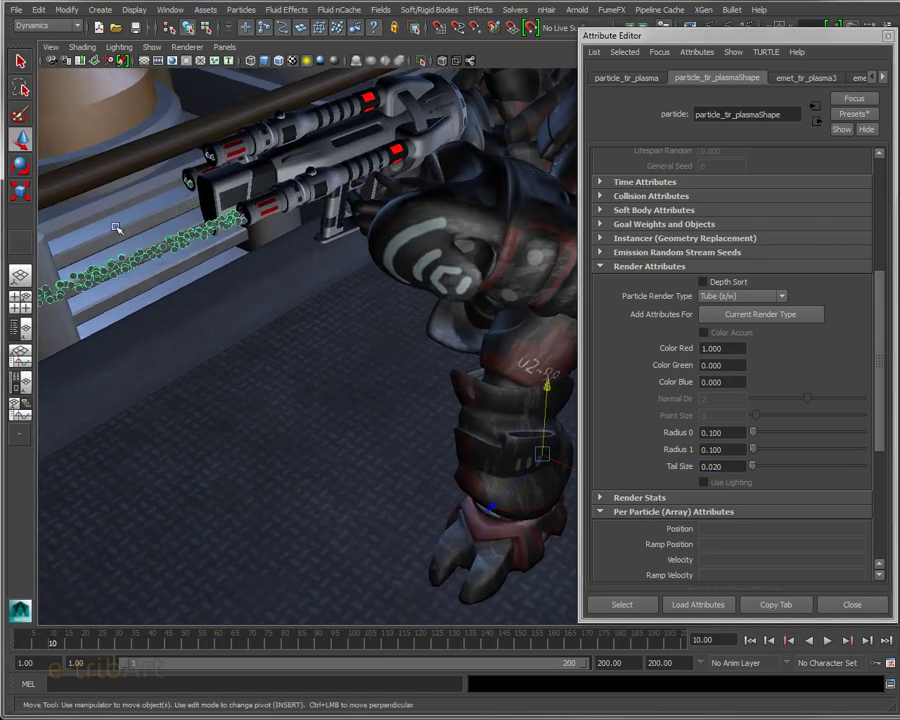
scroll(181, 273, "up", 2)
scroll(181, 273, "up", 1)
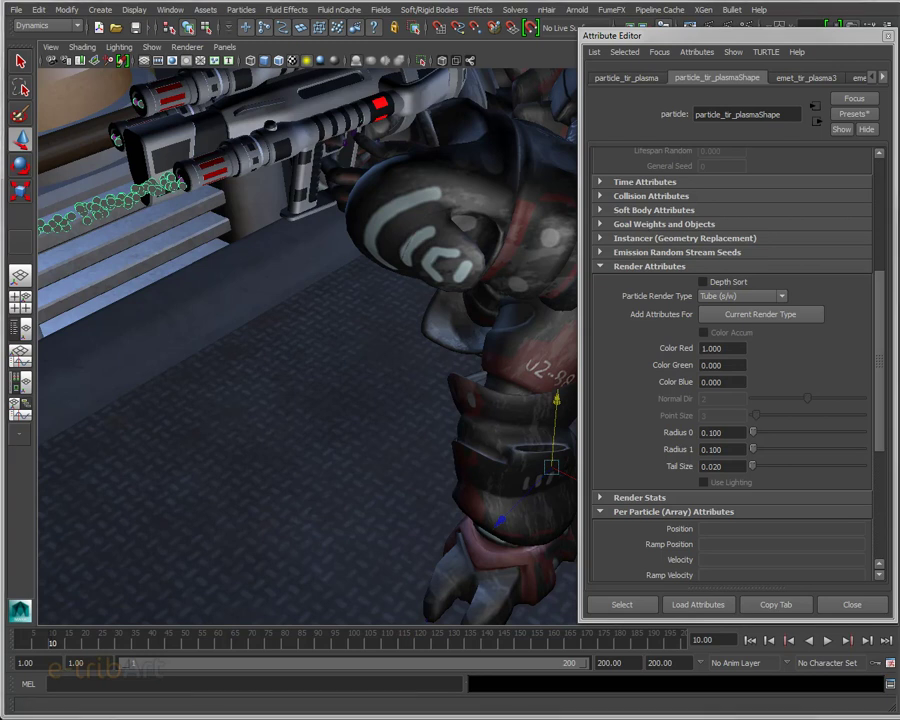
Select the emetteur_gauche emitter mesh and frame it in the view.
left_click(181, 177)
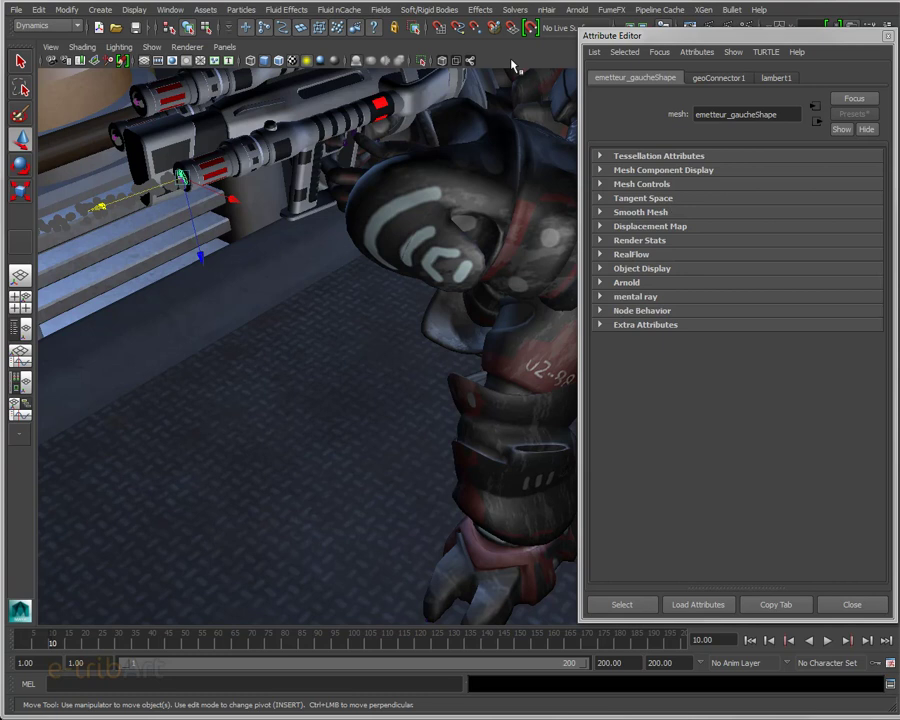
key("f")
scroll(418, 300, "down", 2)
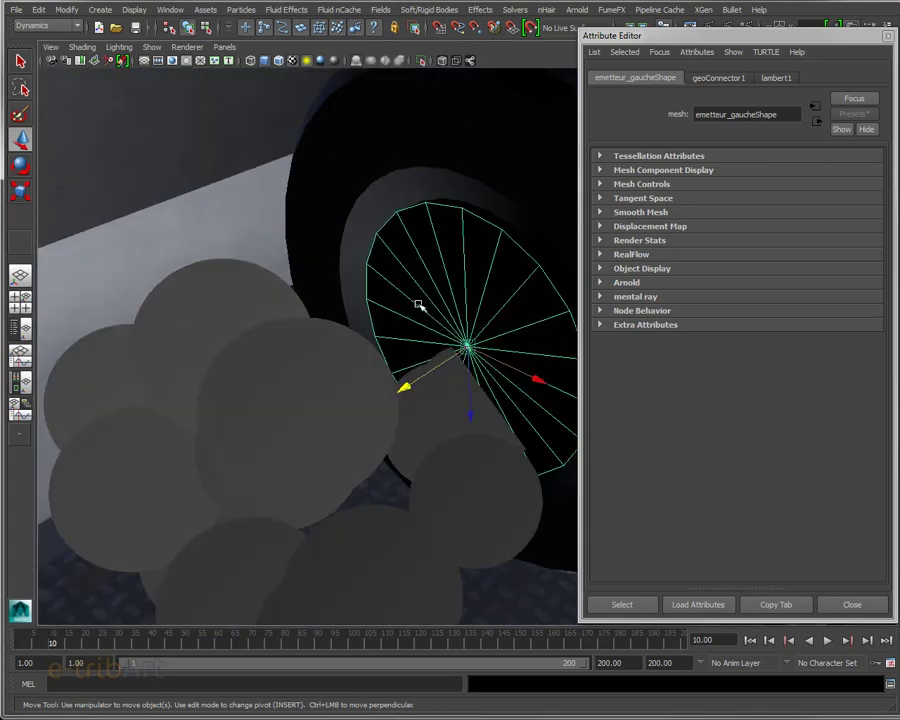
scroll(418, 300, "down", 2)
scroll(418, 300, "down", 2)
scroll(418, 300, "down", 2)
After inspecting the particle trail, reselect the plasma particles and drag Radius 0 to 0.000.
mouse_move(420, 300)
left_mouse_down("alt")
mouse_move(433, 247)
mouse_move(386, 272)
left_mouse_up("alt")
right_click_drag(380, 296, 453, 258, "alt")
scroll(446, 257, "down", 2)
mouse_move(446, 257)
left_mouse_down("alt")
mouse_move(444, 291)
mouse_move(467, 277)
left_mouse_up("alt")
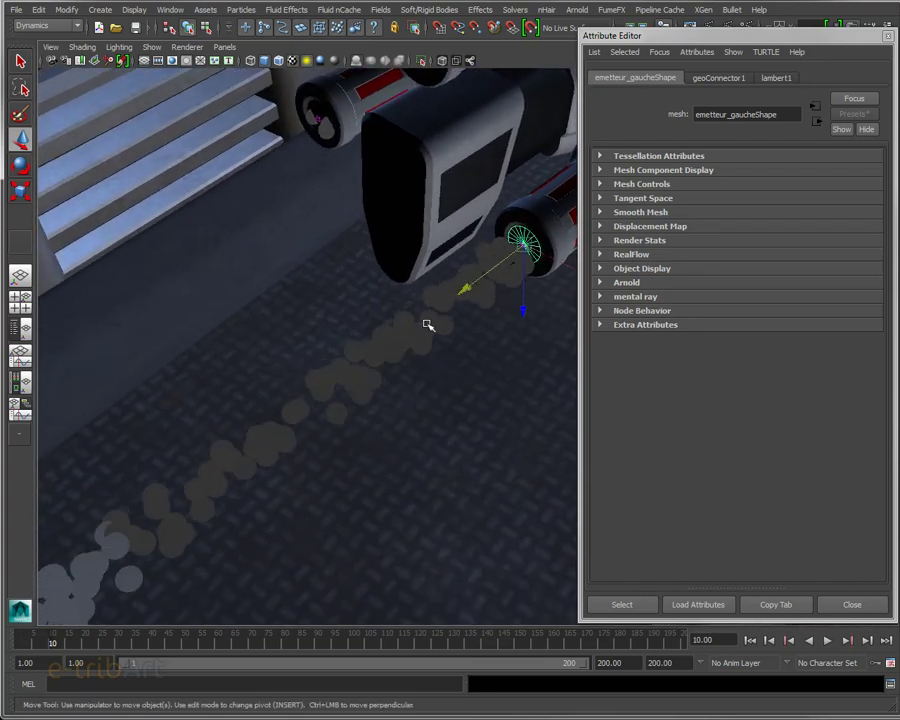
left_click(428, 325)
left_click_drag(753, 432, 747, 434)
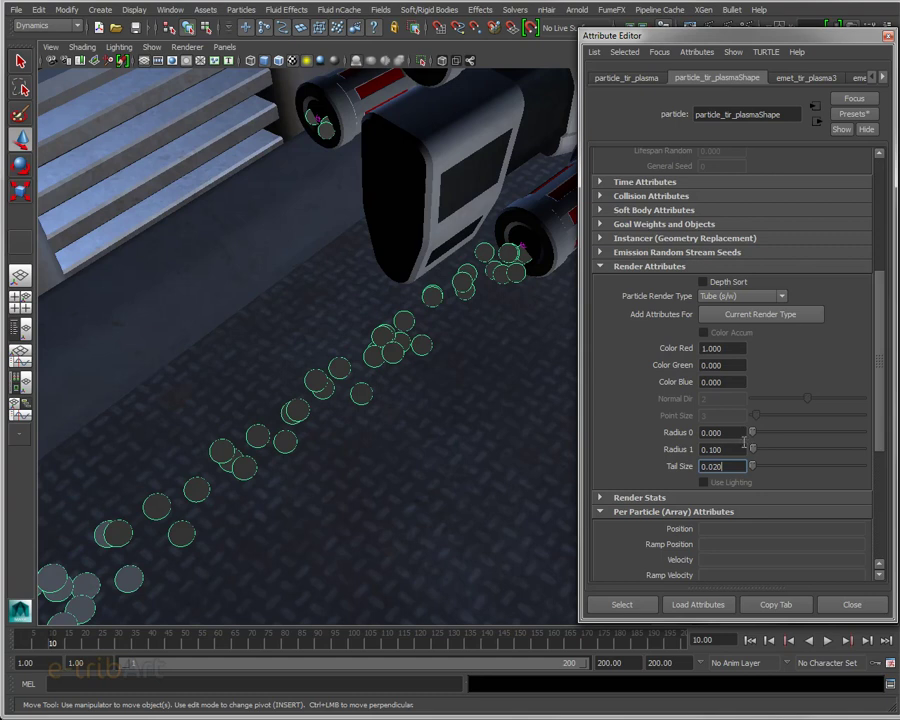
Set Radius 0 back to 0.1 and Radius 1 to 0.050.
left_click(739, 432)
key("BackSpace")
key("BackSpace")
key("BackSpace")
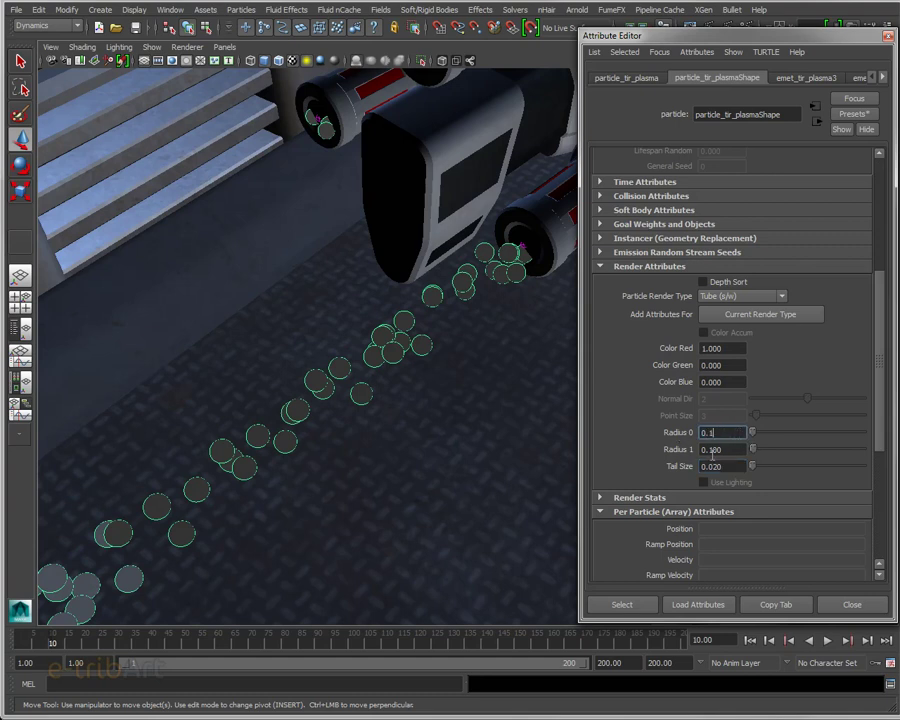
key("Return")
double_click(712, 451)
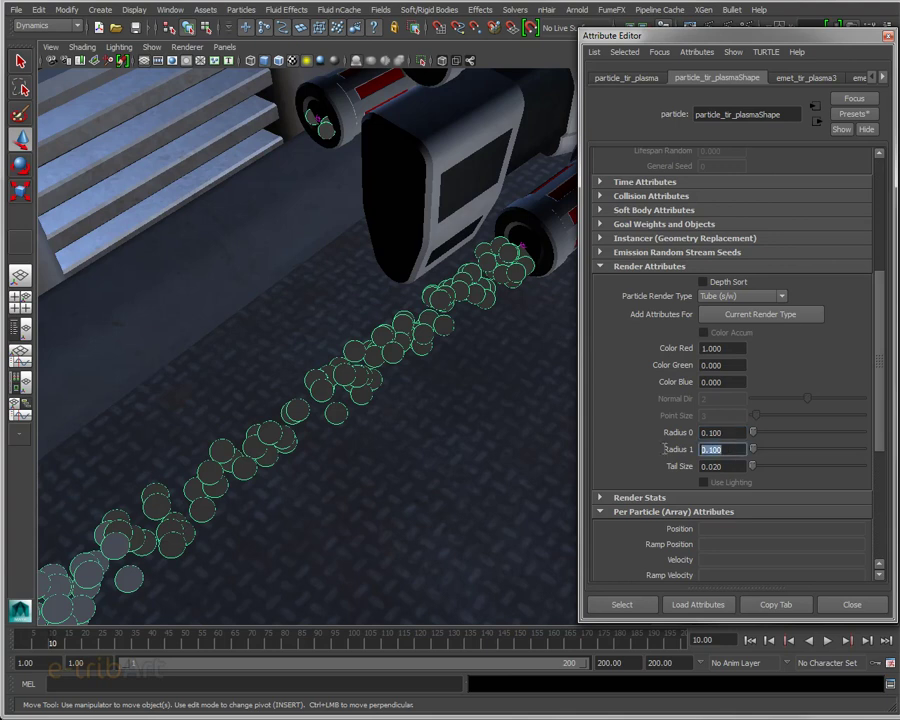
type("0.")
type("50")
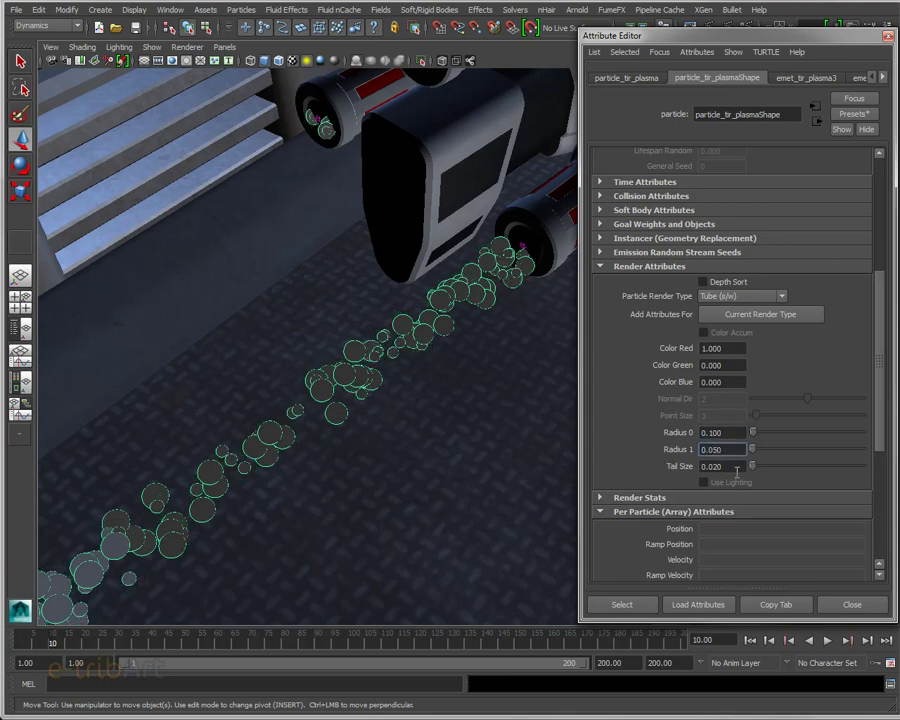
Confirm Tail Size at 0.020 while orbiting around the guns and particle stream.
mouse_move(348, 408)
left_mouse_down("alt")
mouse_move(347, 433)
mouse_move(422, 431)
mouse_move(357, 439)
mouse_move(300, 411)
mouse_move(325, 396)
mouse_move(364, 398)
left_mouse_up("alt")
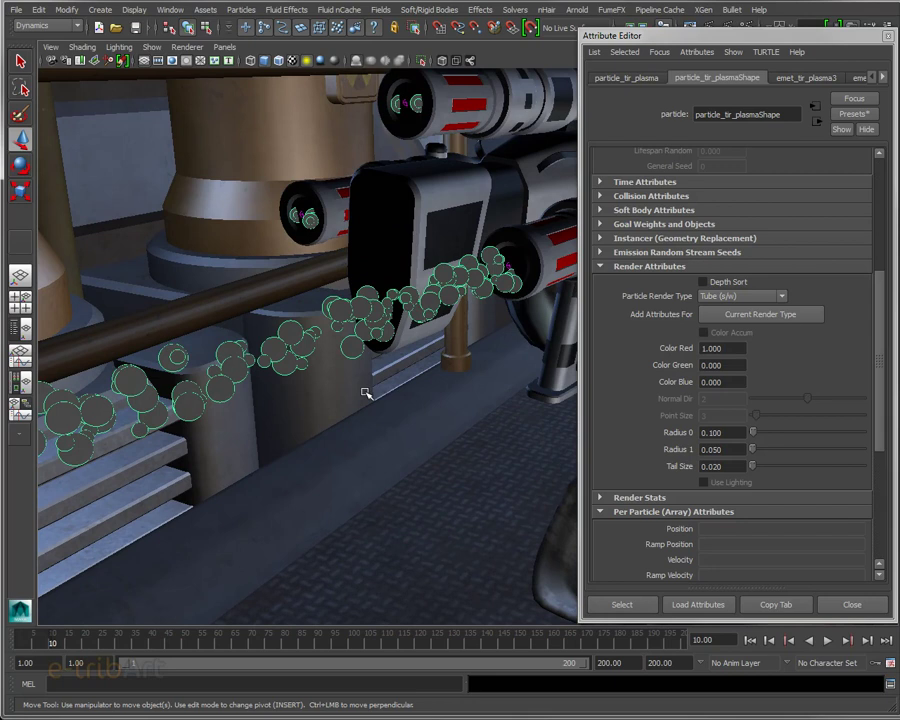
left_click(707, 467)
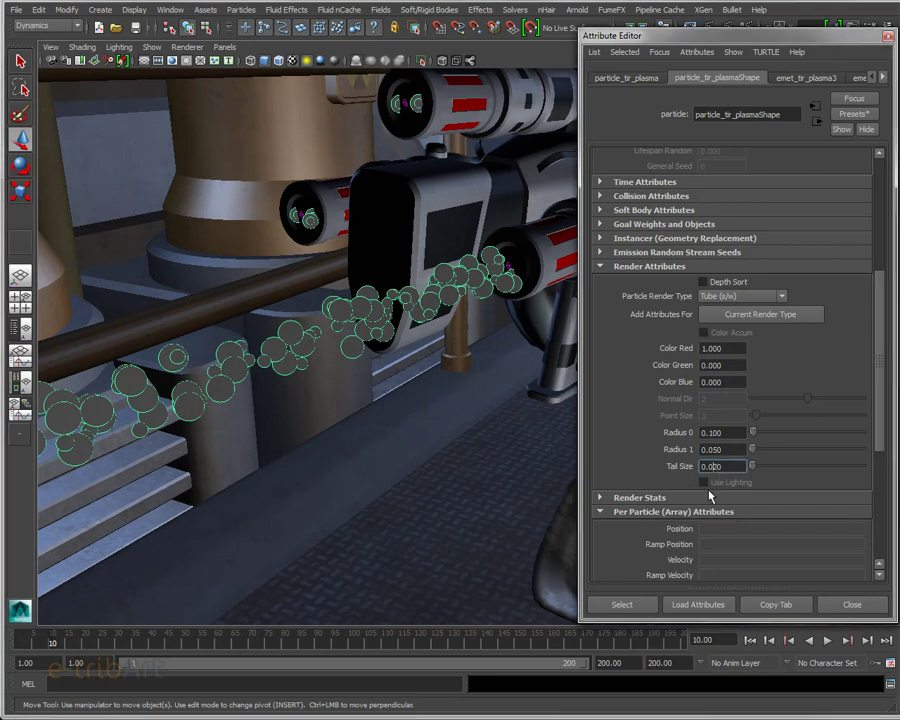
mouse_move(240, 302)
left_mouse_down("alt")
mouse_move(285, 333)
mouse_move(195, 251)
mouse_move(317, 261)
mouse_move(291, 317)
mouse_move(311, 331)
left_mouse_up("alt")
middle_click_drag(311, 331, 221, 384, "alt")
mouse_move(221, 384)
left_mouse_down("alt")
mouse_move(277, 367)
mouse_move(330, 390)
left_mouse_up("alt")
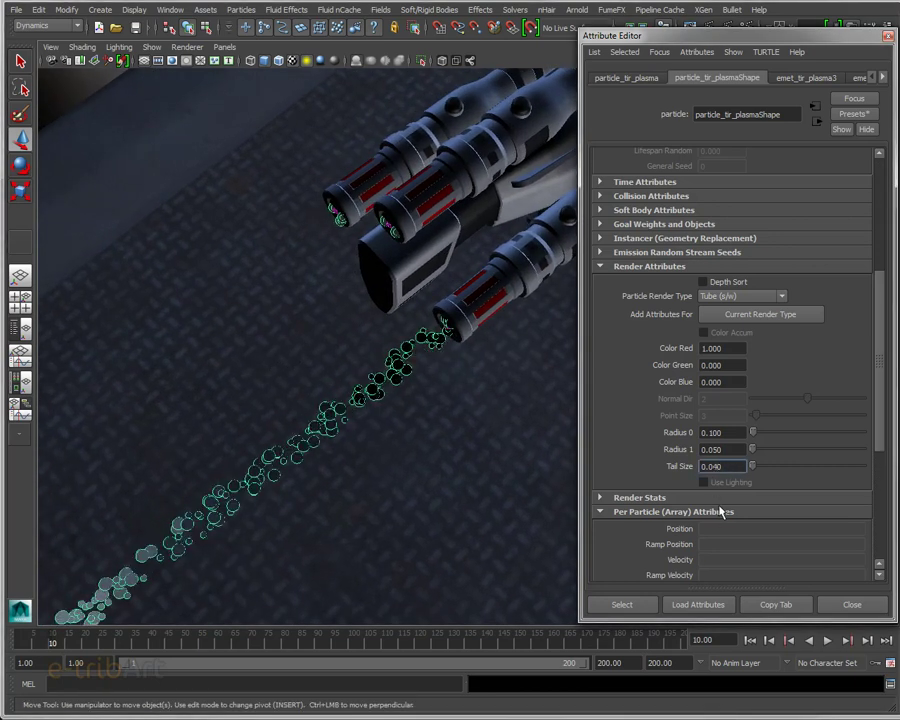
mouse_move(374, 424)
left_mouse_down("alt")
mouse_move(455, 415)
mouse_move(321, 482)
mouse_move(217, 512)
mouse_move(242, 479)
left_mouse_up("alt")
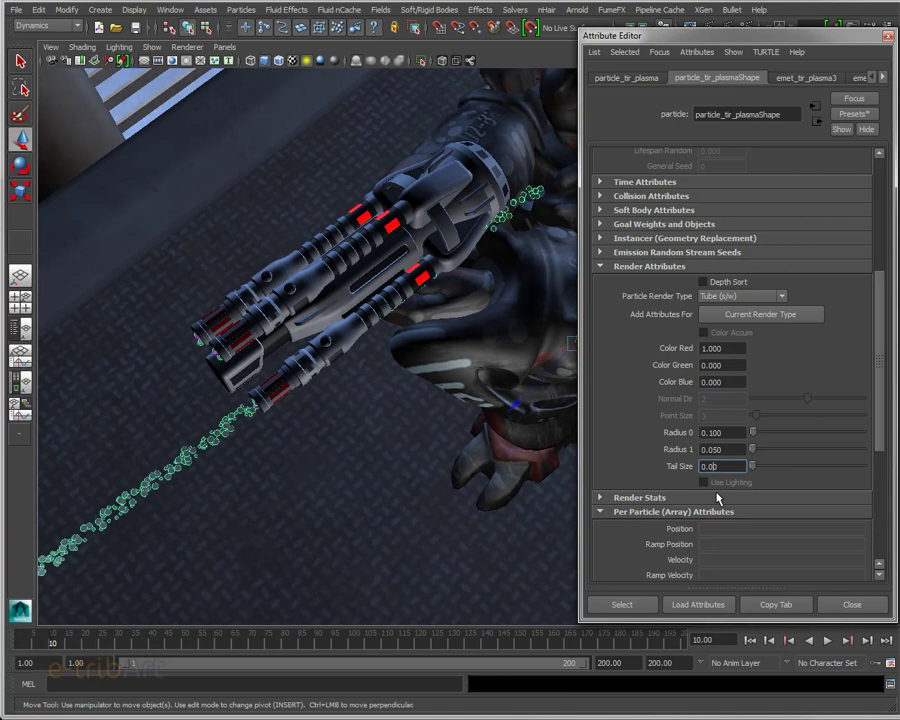
type("2")
type("0")
key("Return")
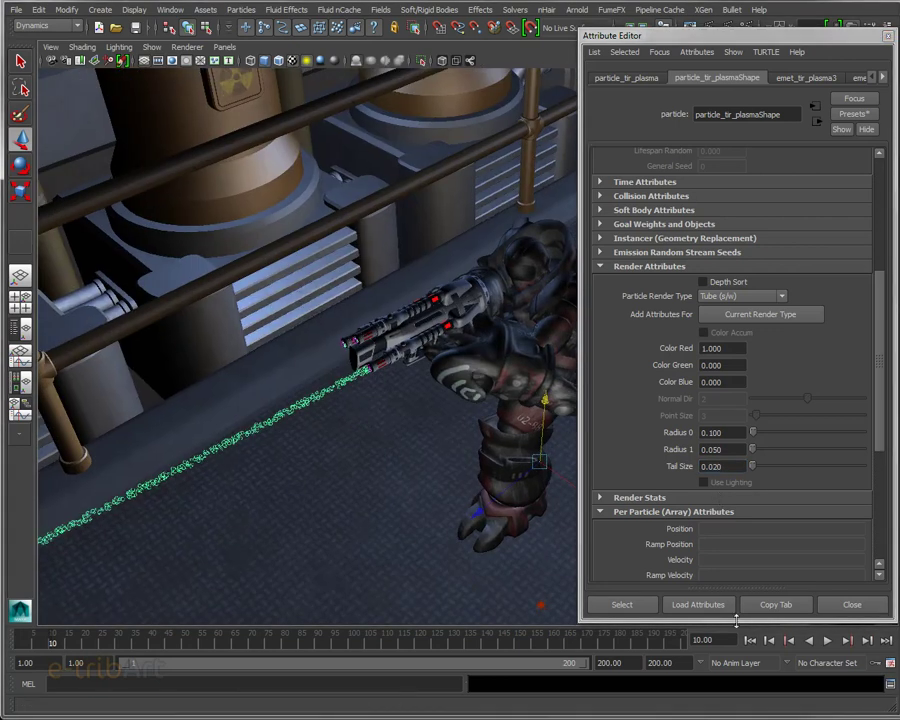
Replay the simulation from the start, stop at frame 34, and orbit onto the character and stream.
left_click(751, 641)
left_click(827, 641)
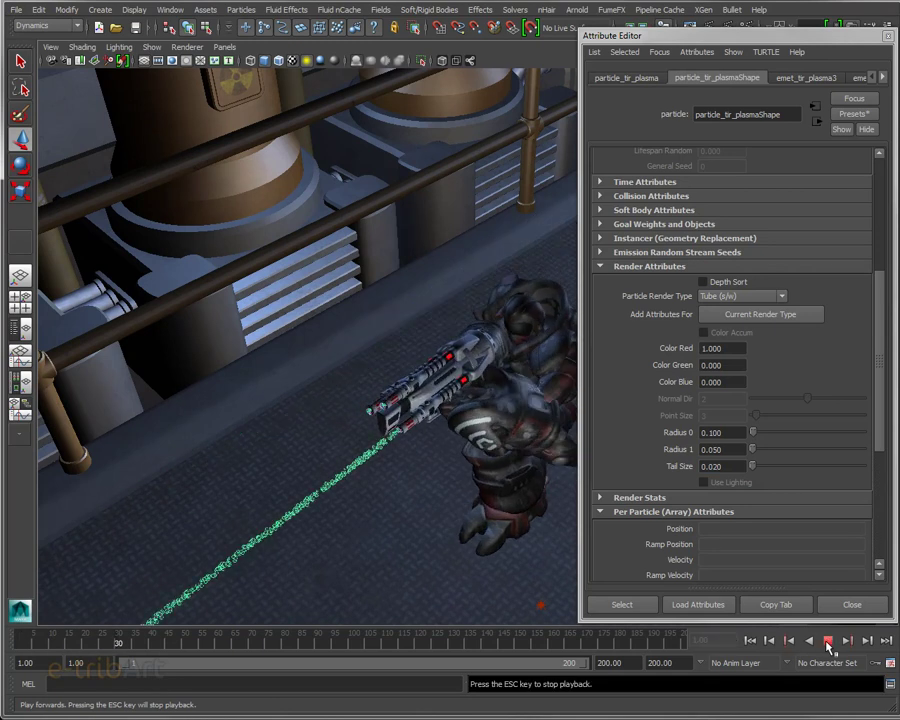
left_click(827, 641)
mouse_move(402, 466)
left_mouse_down("alt")
mouse_move(303, 482)
mouse_move(187, 427)
mouse_move(430, 430)
left_mouse_up("alt")
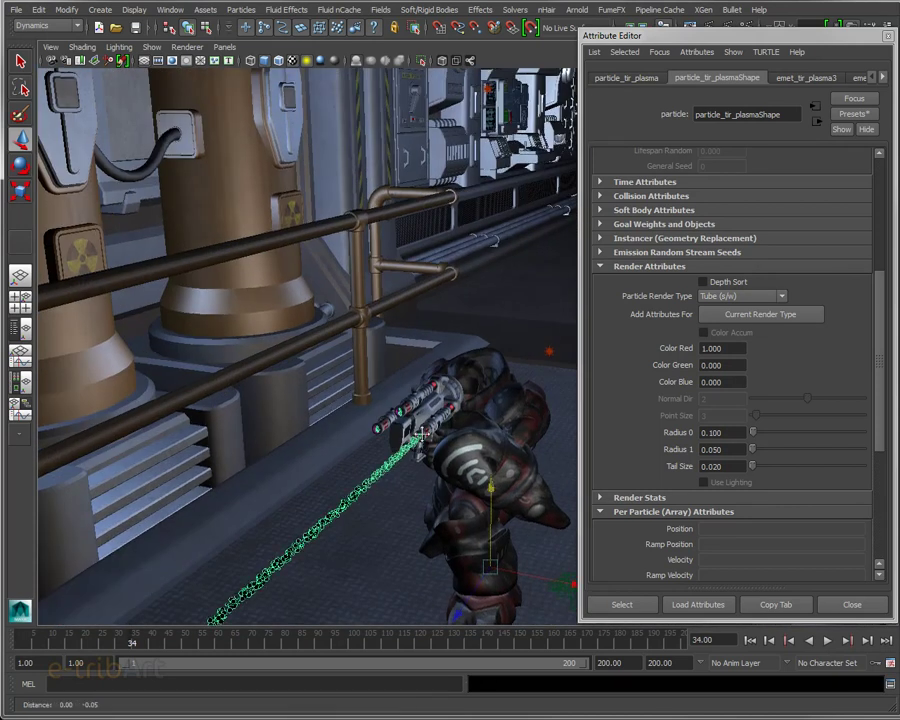
right_click_drag(400, 280, 430, 257, "alt")
left_click_drag(430, 257, 306, 202, "alt")
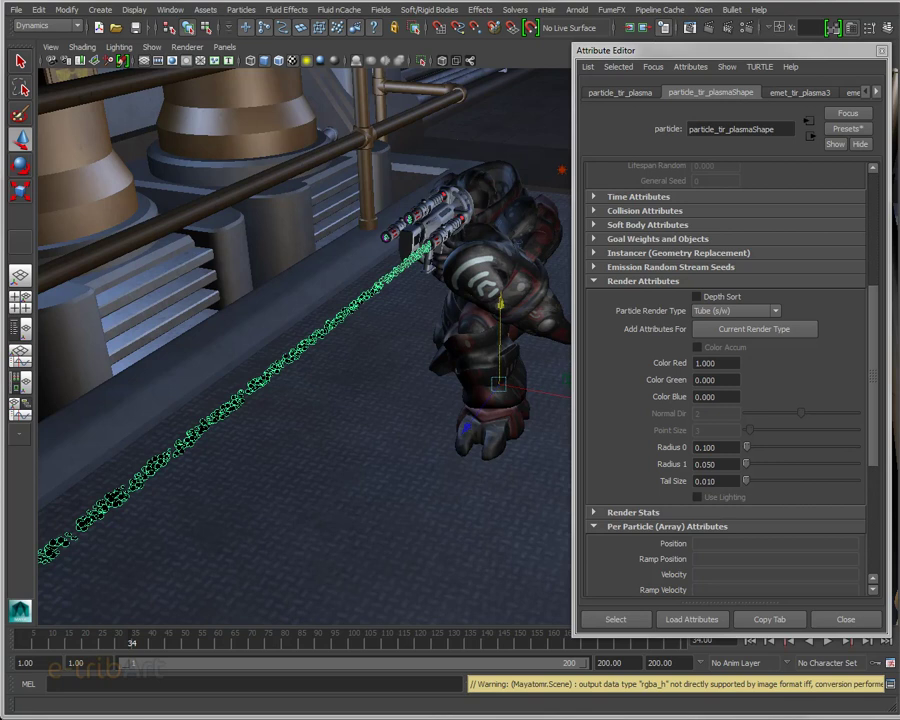
Frame the character and gun, then move the frame-34 mental ray render window down.
mouse_move(374, 327)
left_mouse_down("alt")
mouse_move(393, 315)
mouse_move(329, 350)
mouse_move(446, 300)
left_mouse_up("alt")
mouse_move(553, 220)
left_mouse_down("alt")
mouse_move(492, 285)
mouse_move(426, 261)
mouse_move(454, 257)
left_mouse_up("alt")
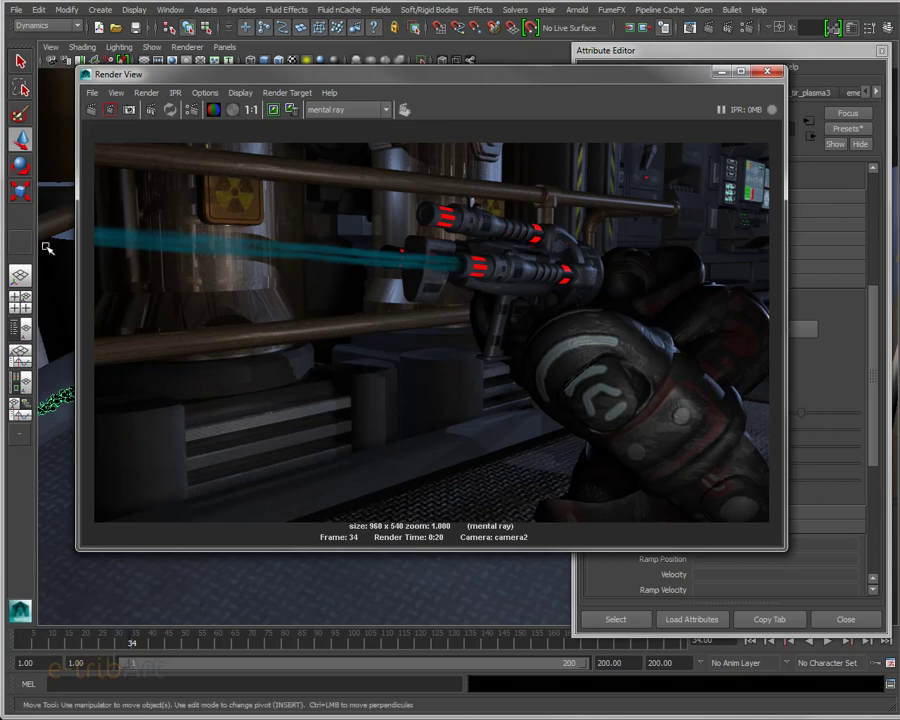
left_click_drag(531, 85, 531, 372)
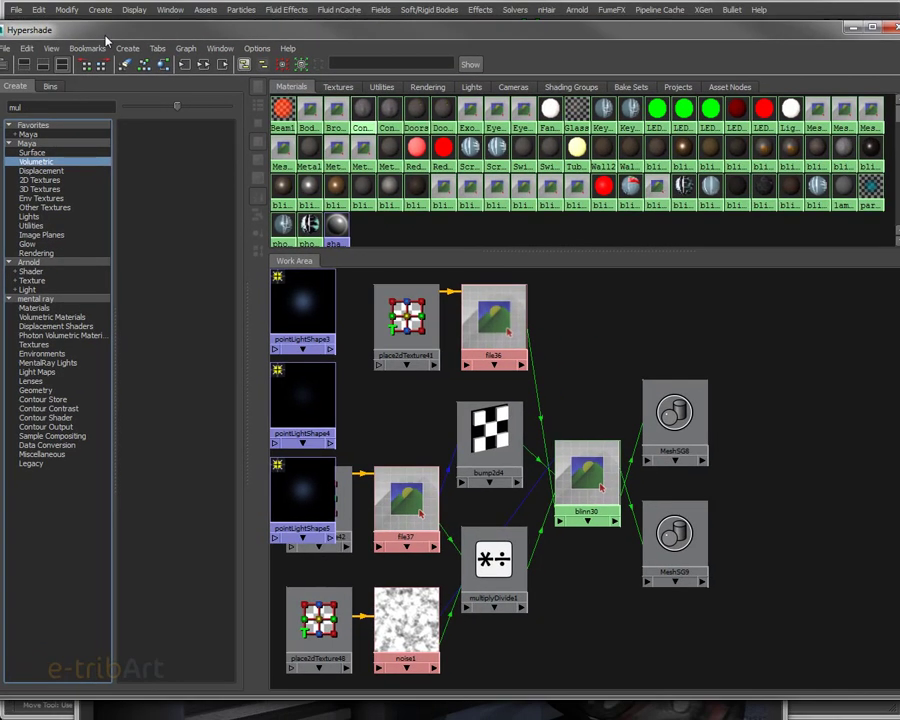
Clear the Hypershade work area and search, then create a Particle Cloud shader, particleCloud2.
left_click_drag(115, 17, 222, 17)
left_click_drag(361, 216, 318, 216)
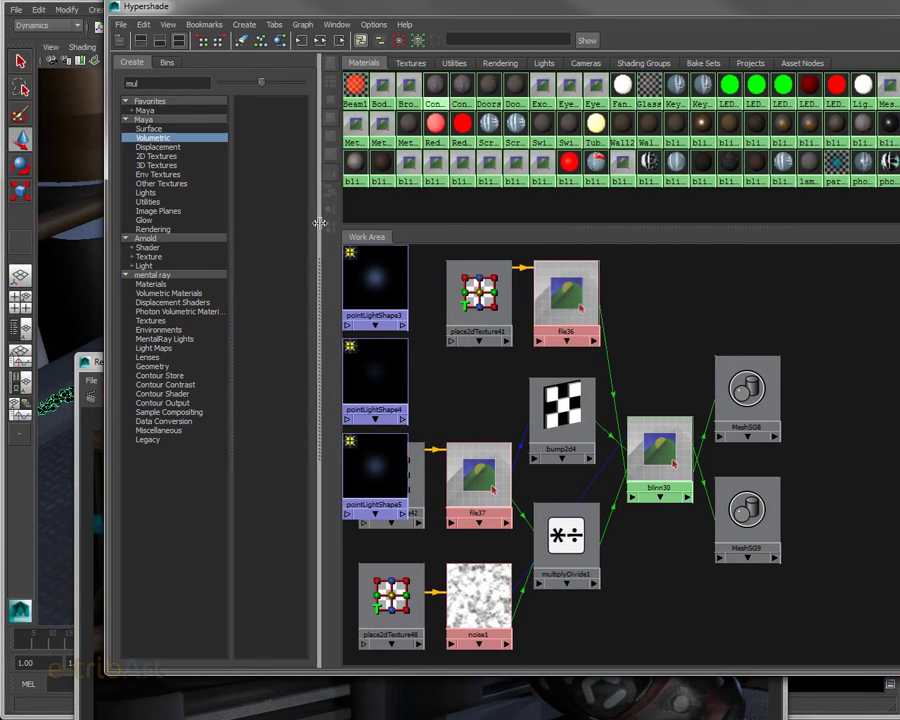
left_click(241, 40)
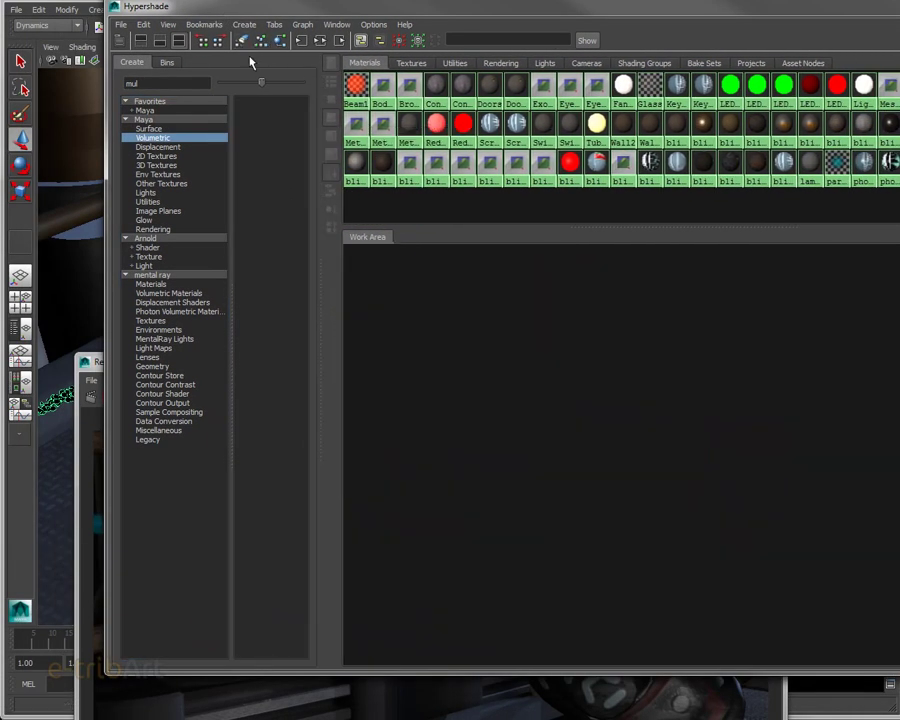
left_click_drag(150, 83, 90, 90)
key("BackSpace")
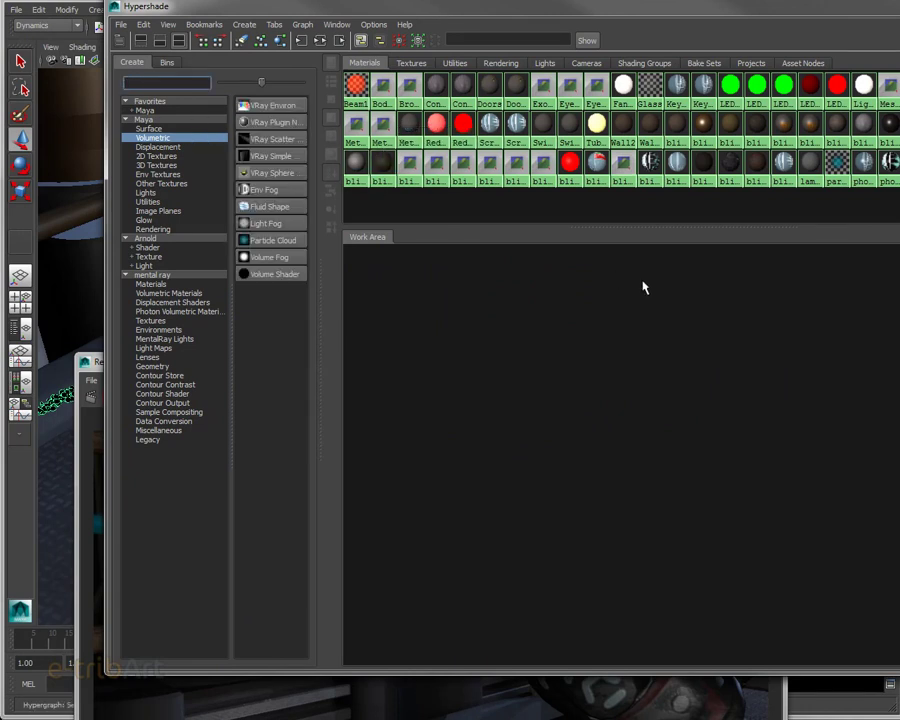
left_click(299, 241)
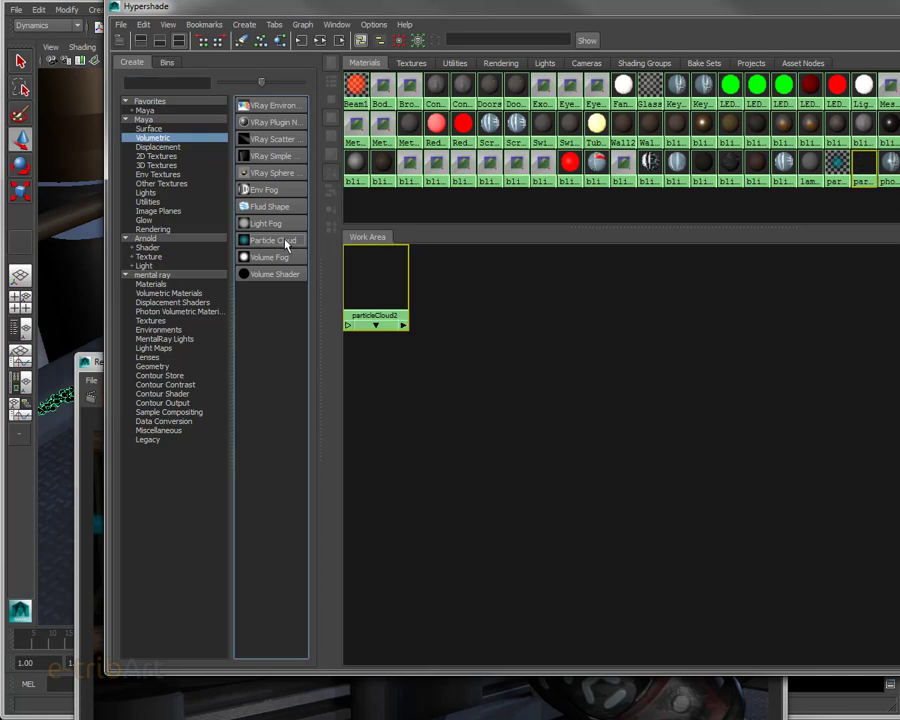
left_click_drag(378, 290, 481, 348)
Assign particleCloud2 to the selected plasma particles and open its attributes.
mouse_move(176, 10)
left_mouse_down()
mouse_move(733, 77)
mouse_move(726, 73)
left_mouse_up()
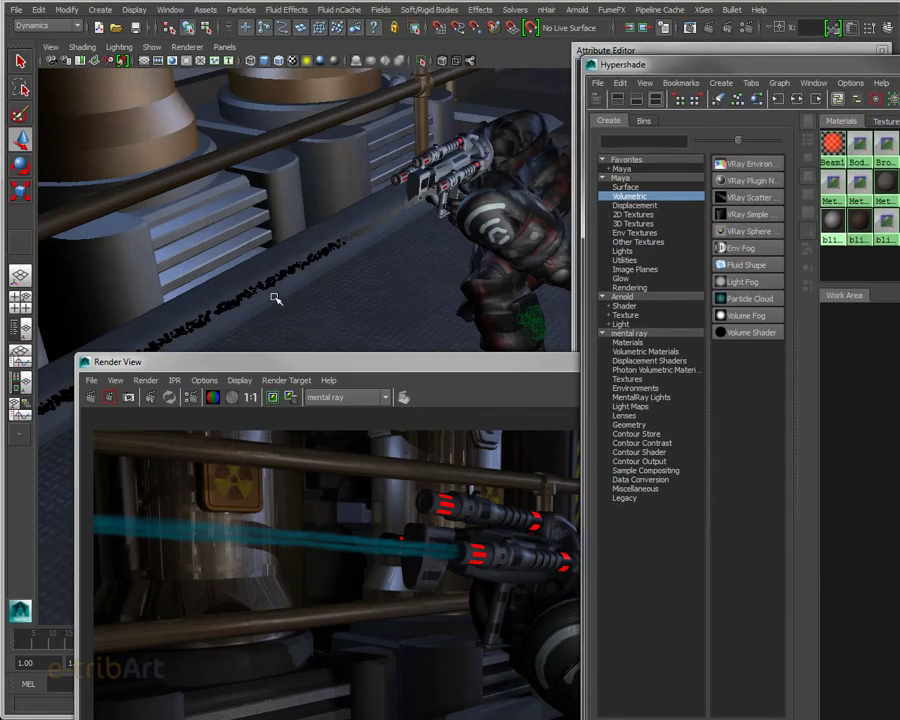
left_click(268, 284)
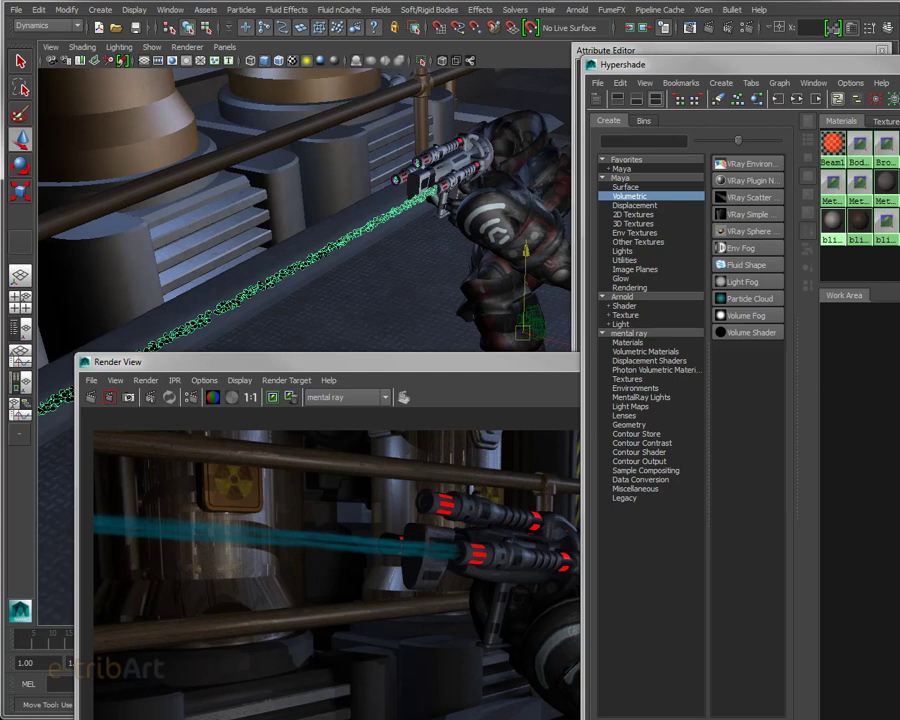
left_click(750, 298)
left_click_drag(852, 63, 752, 66)
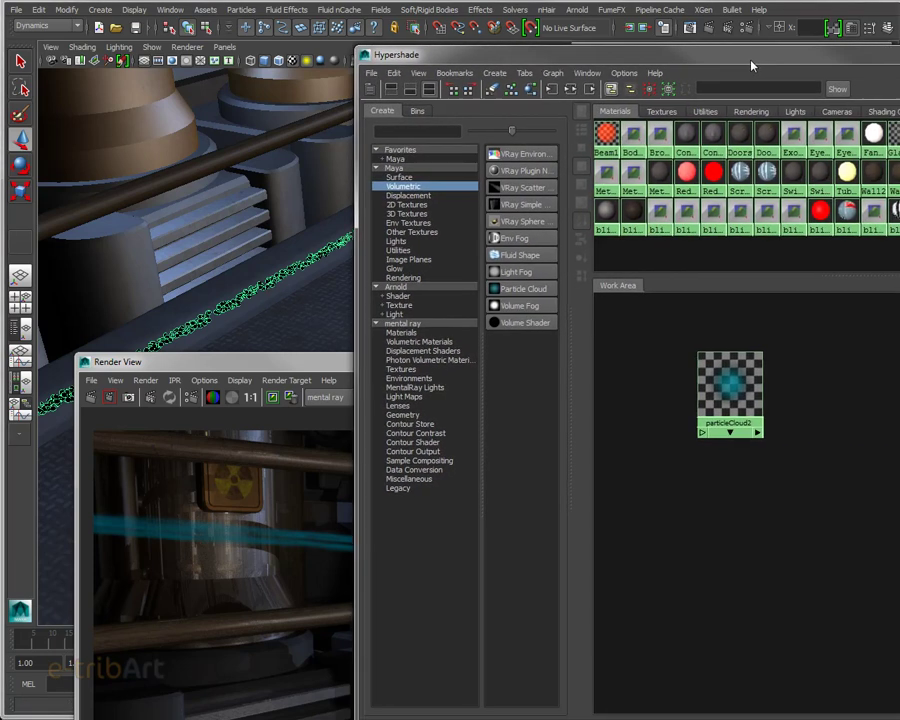
right_click_drag(728, 383, 720, 350)
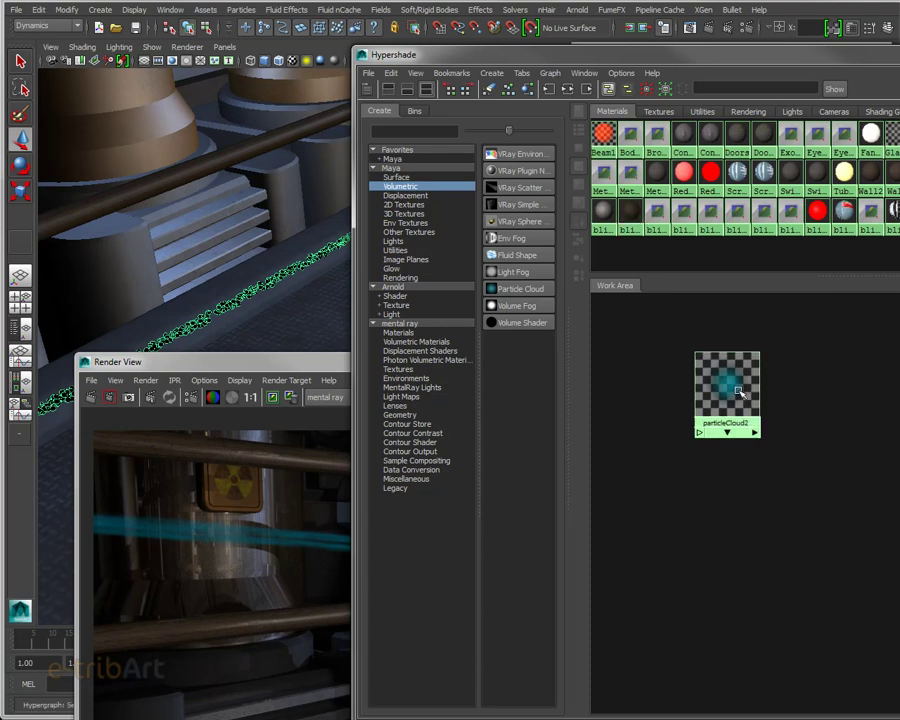
double_click(738, 390)
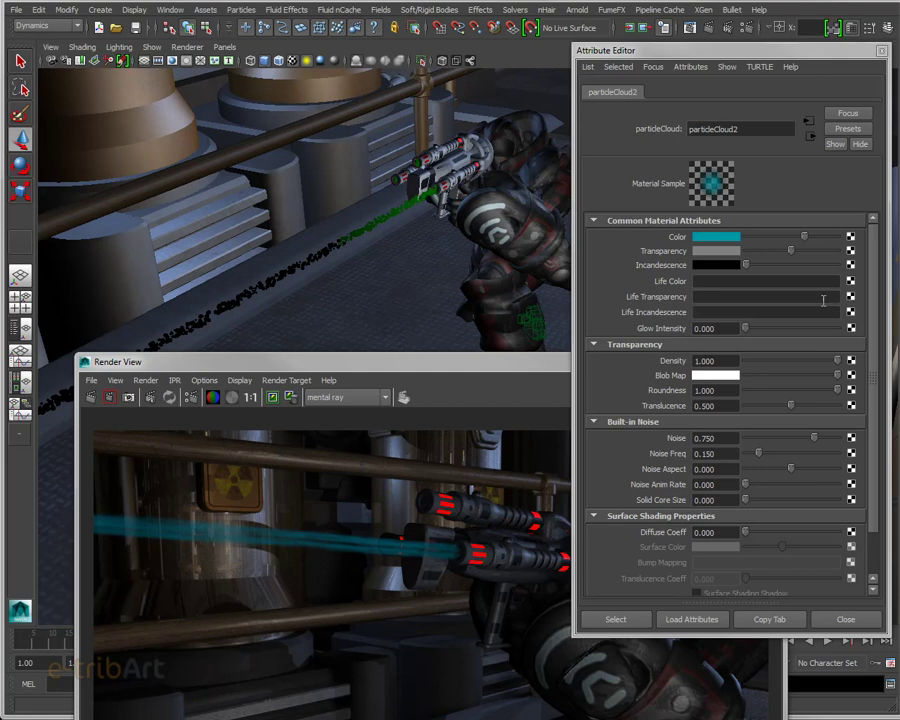
Change the particleCloud2 Color from teal to a deep red.
left_click(716, 236)
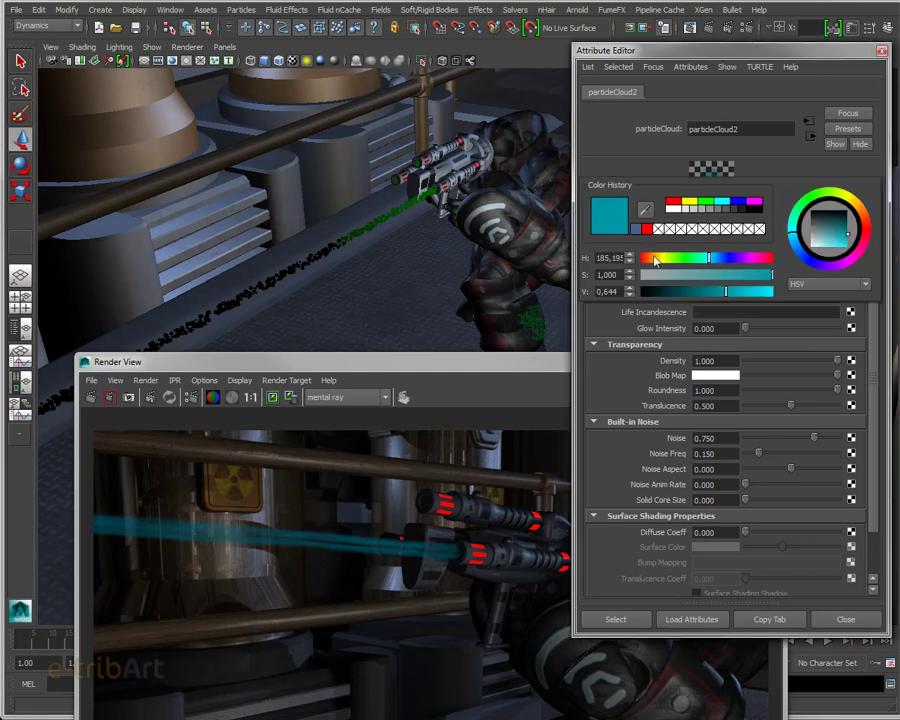
left_click(652, 260)
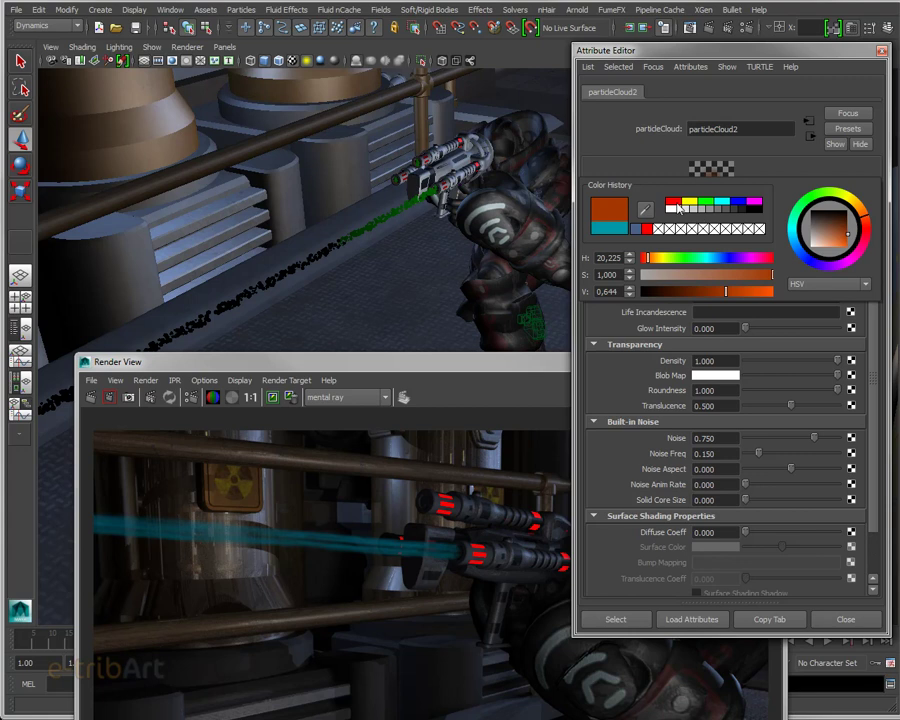
left_click(675, 203)
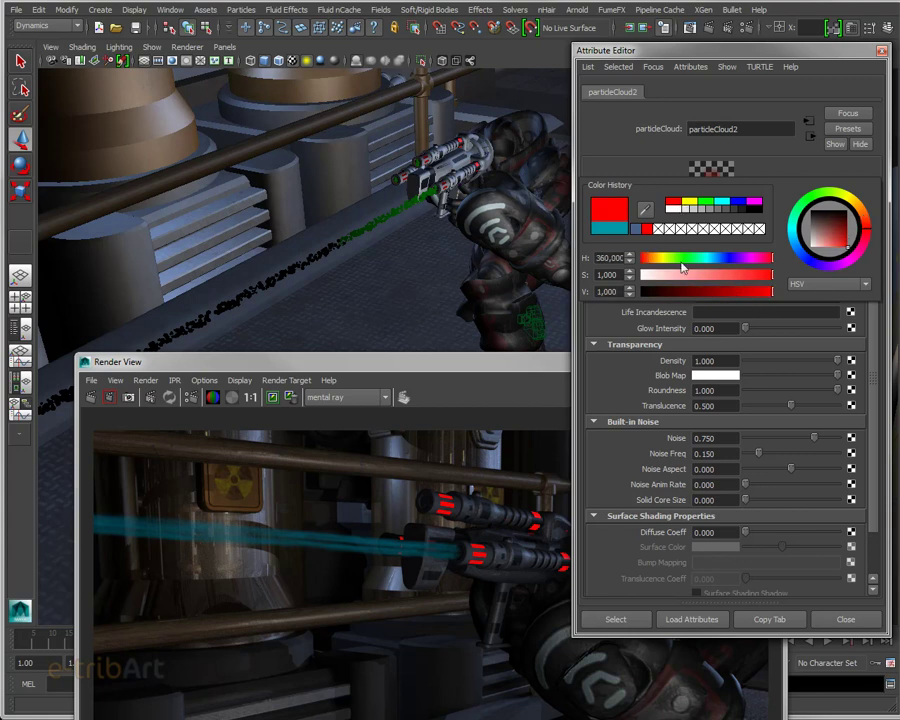
left_click_drag(659, 266, 650, 264)
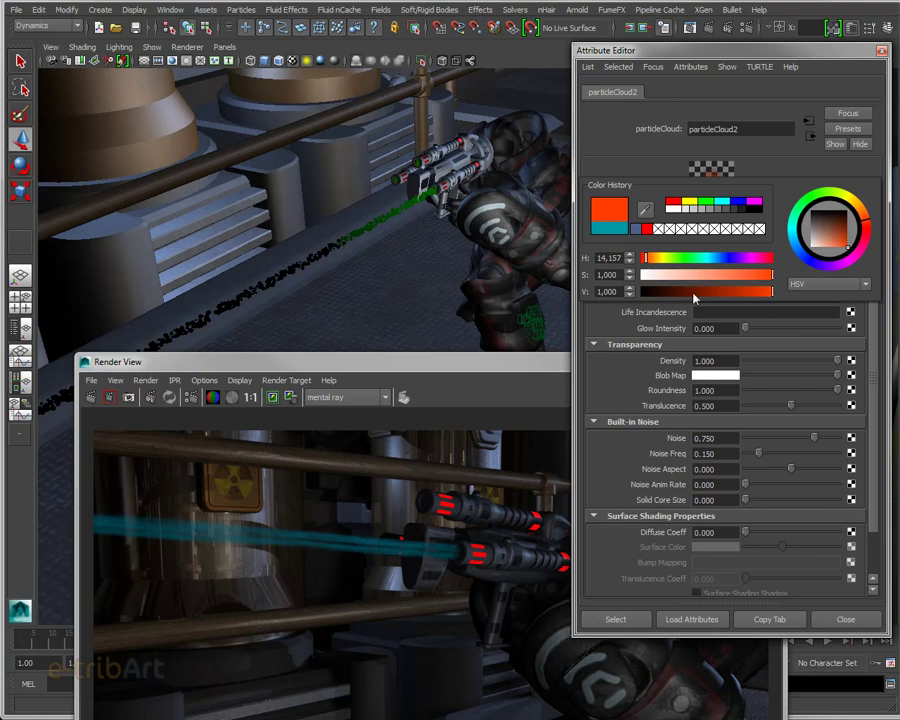
left_click(729, 291)
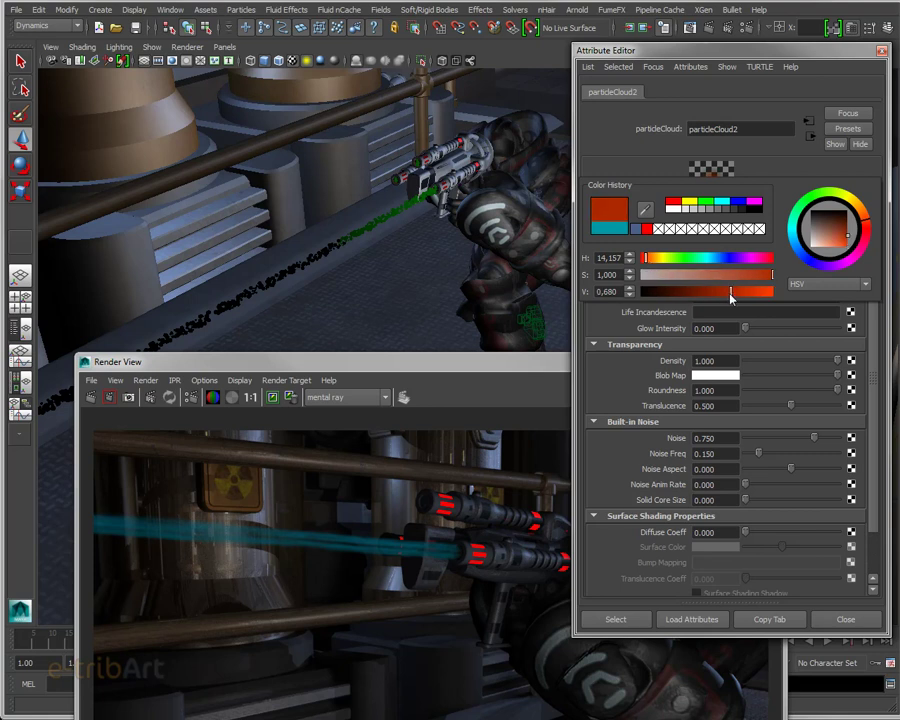
left_click_drag(688, 280, 746, 285)
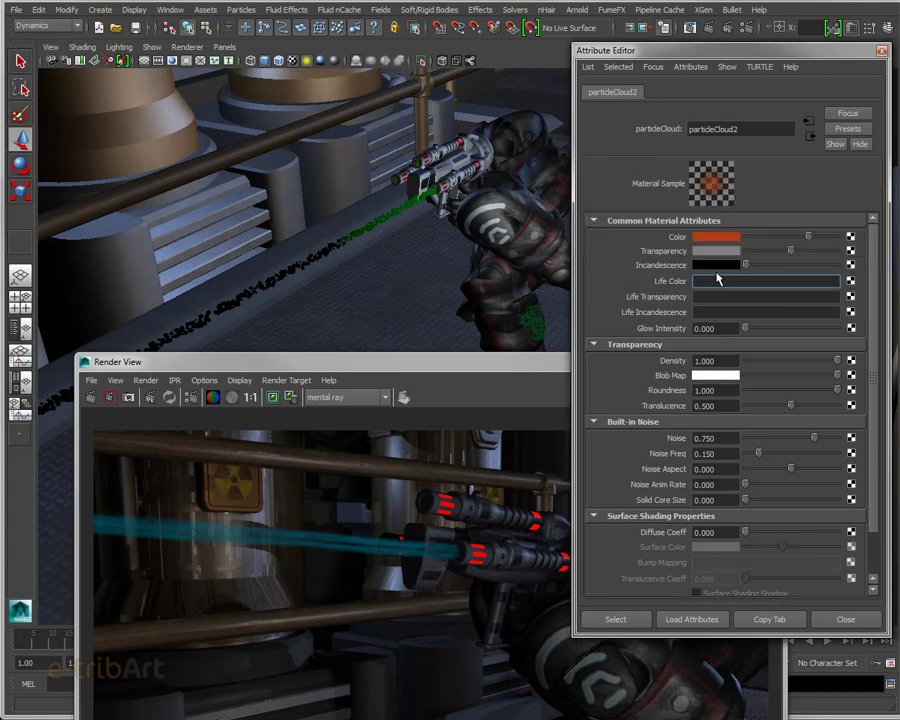
left_click(707, 240)
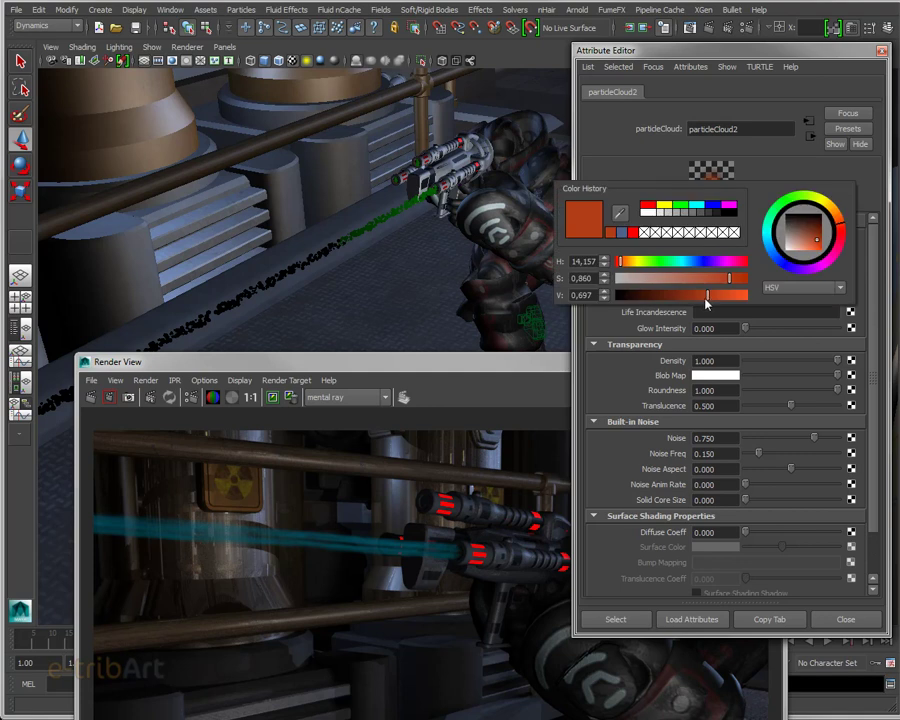
left_click(618, 262)
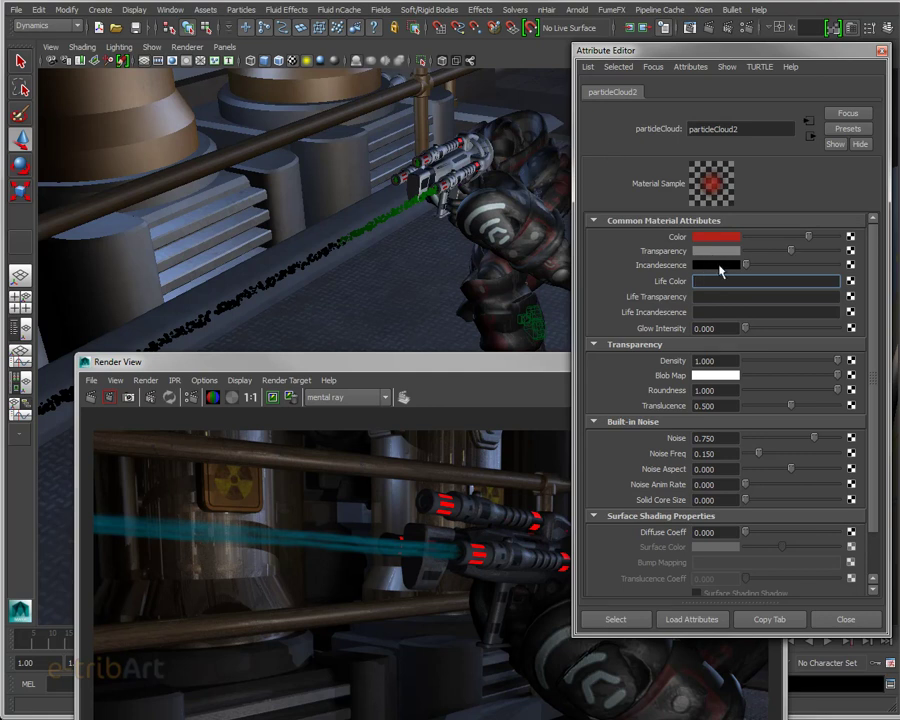
Make the Incandescence red as well, then bring the render window into view.
left_click(699, 266)
left_click(621, 258)
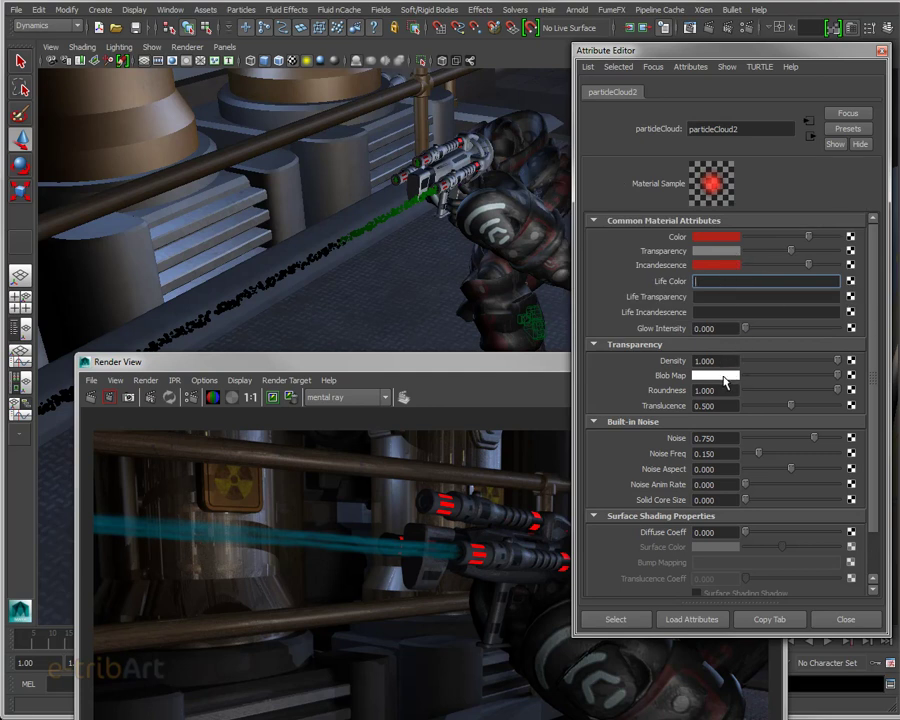
mouse_move(503, 367)
left_mouse_down()
mouse_move(563, 300)
mouse_move(559, 100)
left_mouse_up()
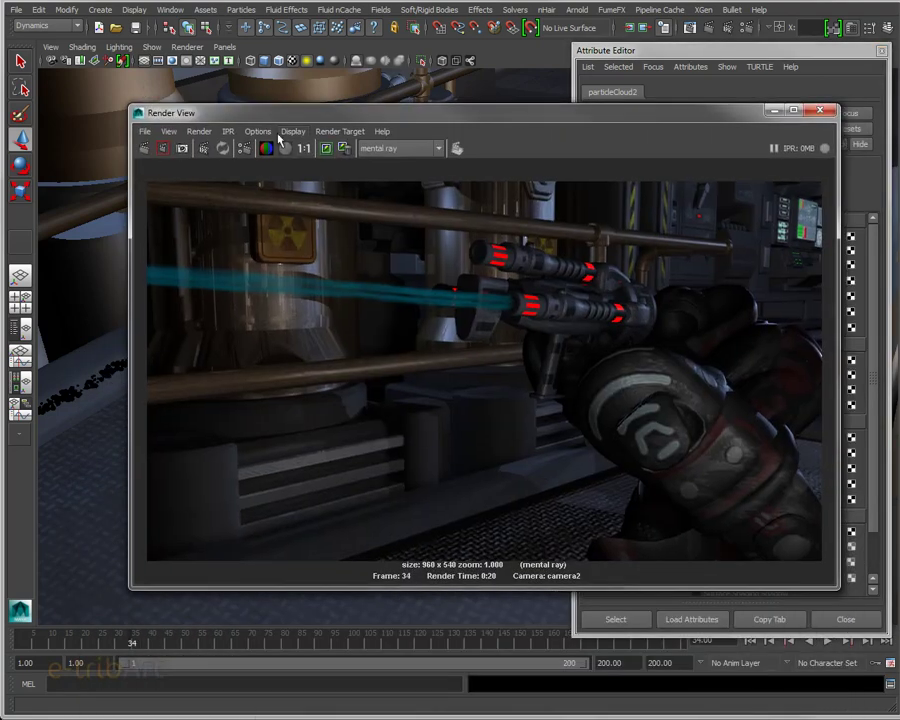
Redo the mental ray render of frame 34 and move the Render View window lower.
left_click(140, 148)
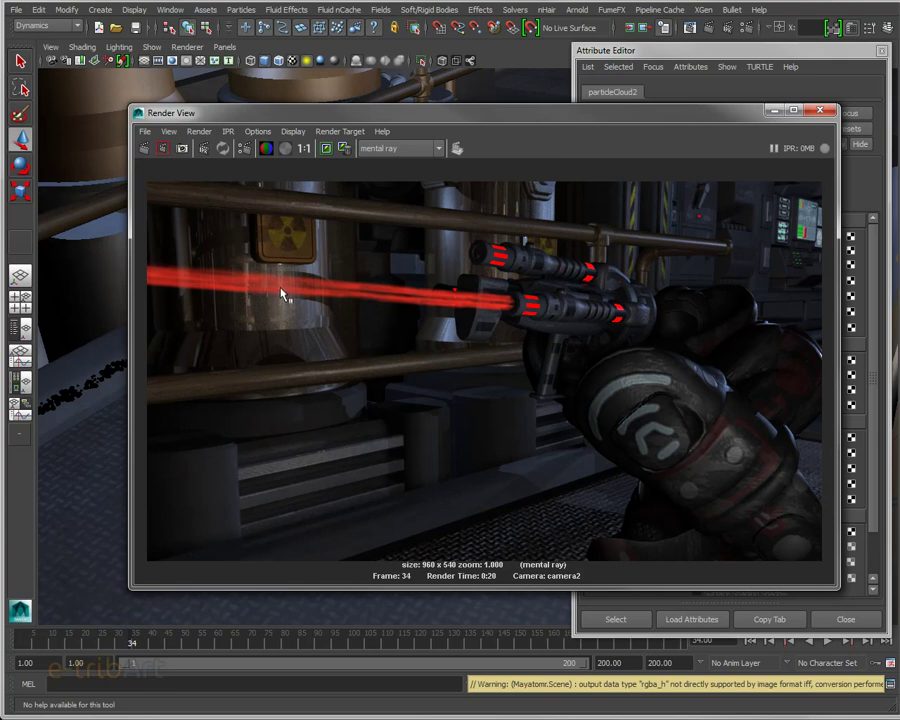
left_click_drag(431, 122, 411, 460)
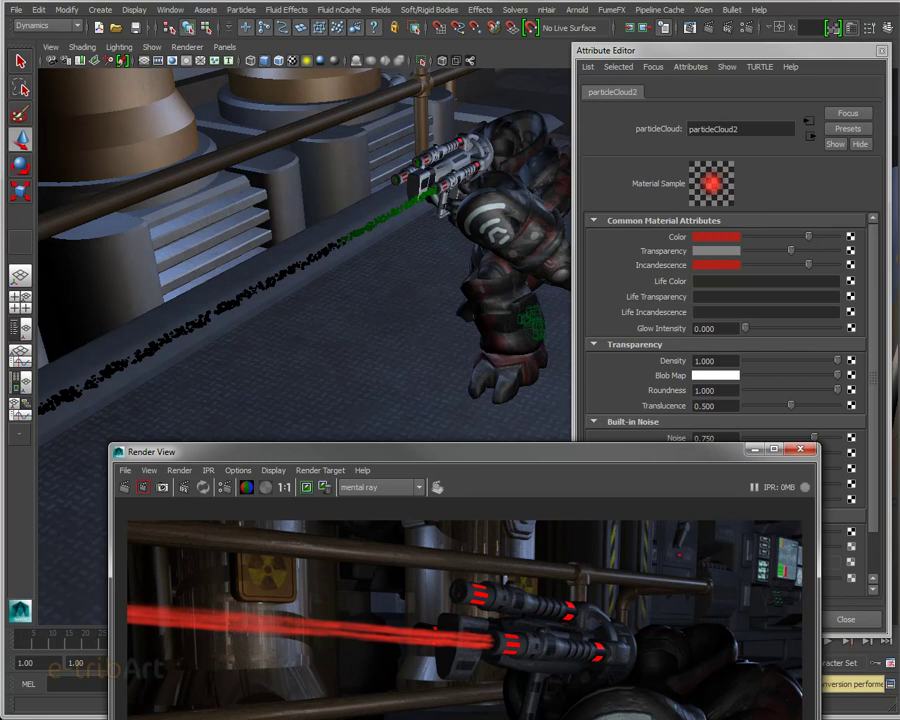
Show emet_tir_plasma1's attributes and set its emission Speed to 10000.
left_click(397, 210)
left_click(755, 449)
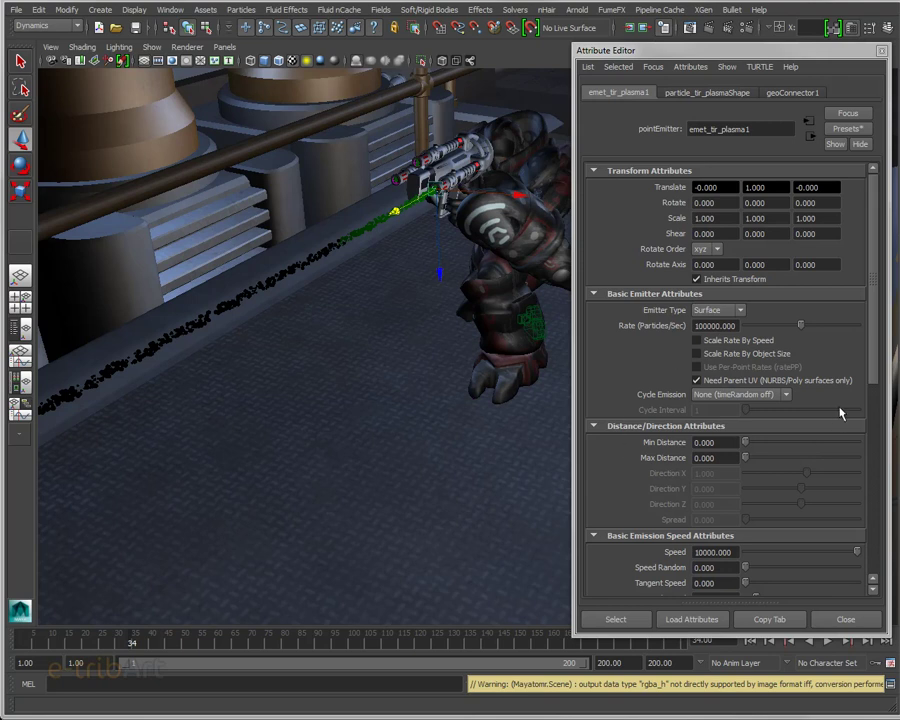
left_click_drag(876, 362, 869, 420)
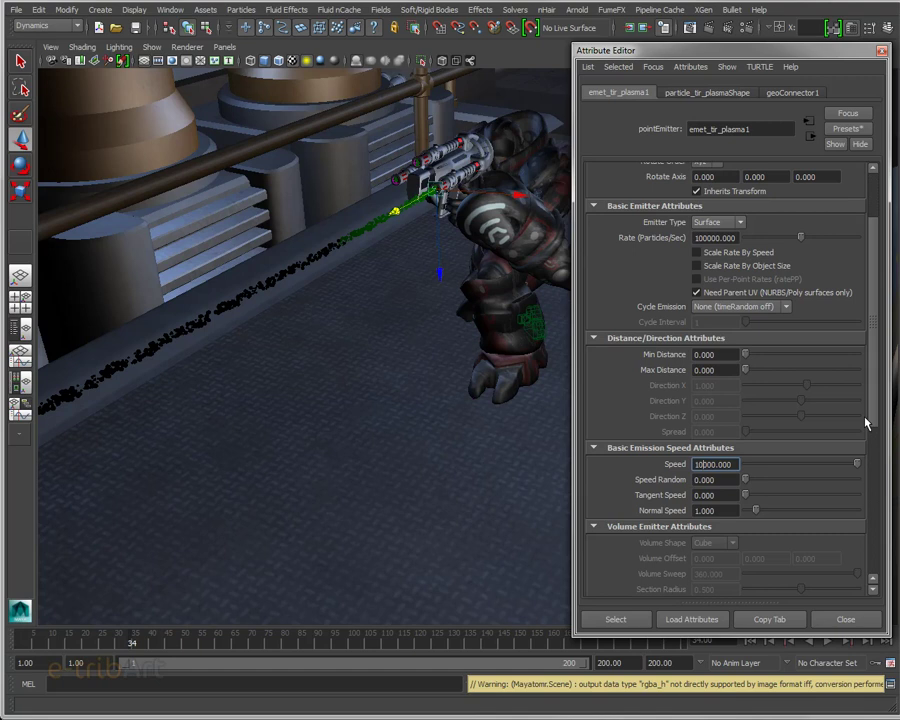
left_click(721, 481)
left_click(705, 465)
Set Speed Random to 2000 and rewind the timeline to the start.
key("Tab")
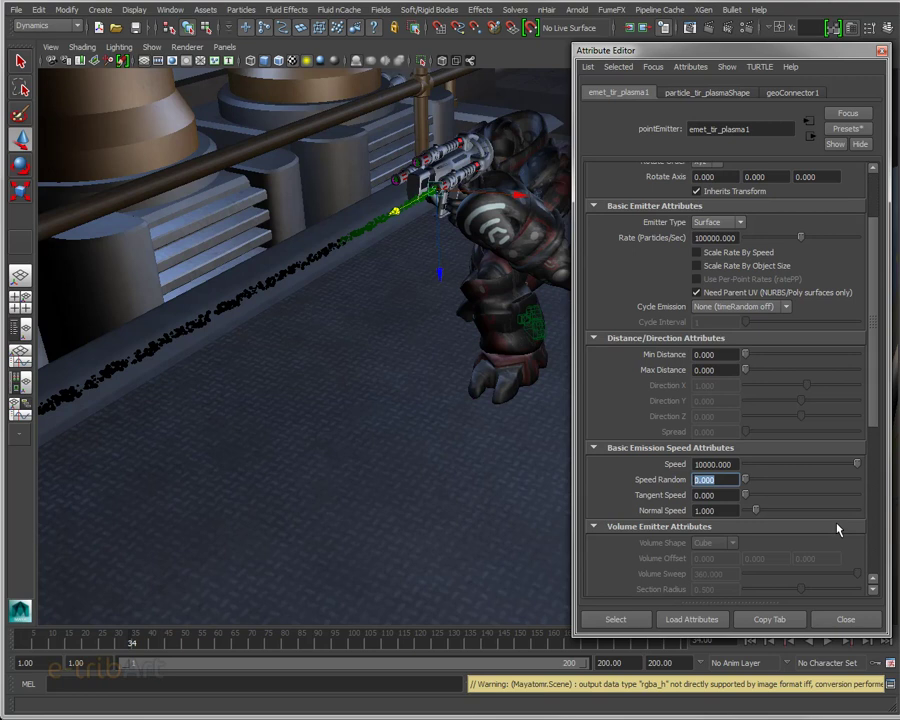
type("3000")
key("BackSpace")
key("BackSpace")
key("BackSpace")
key("BackSpace")
type("2000")
key("Return")
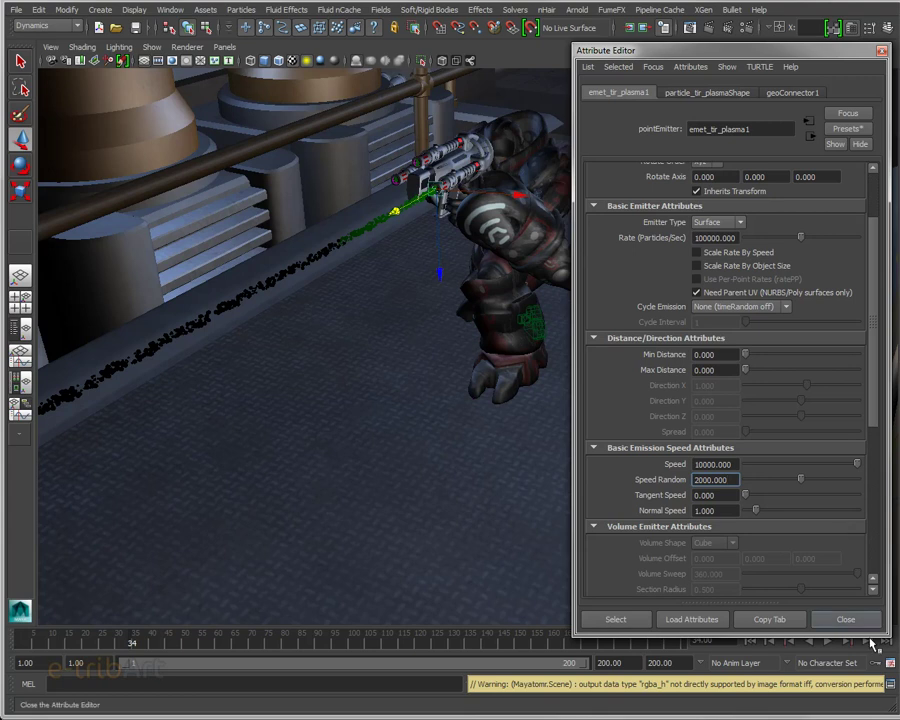
left_click(750, 641)
Play the simulation to frame 20 and orbit around the gun to inspect the particle trail.
left_click(828, 641)
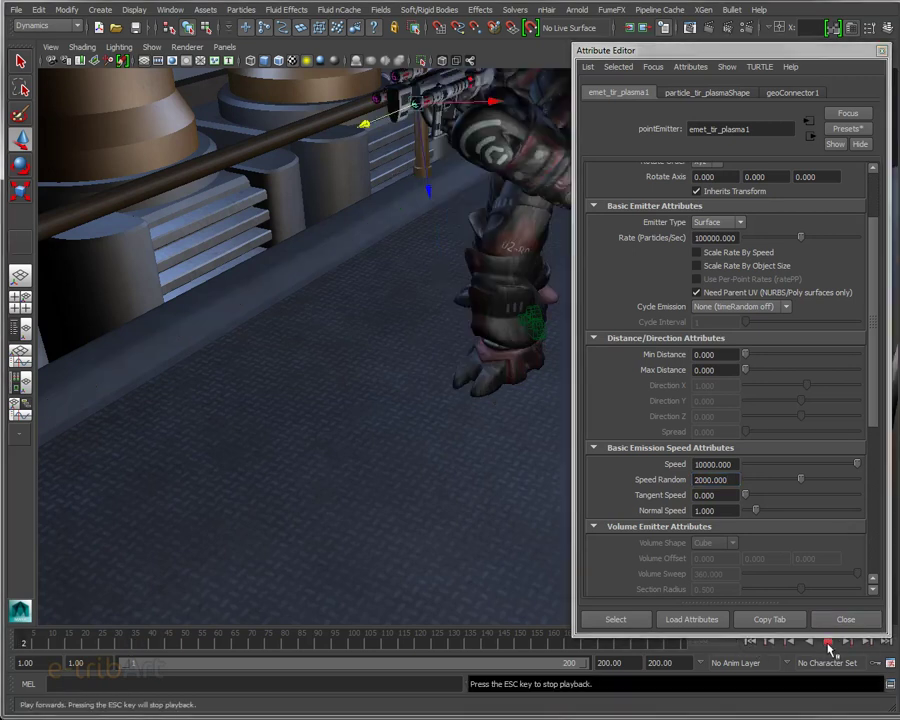
left_click(828, 643)
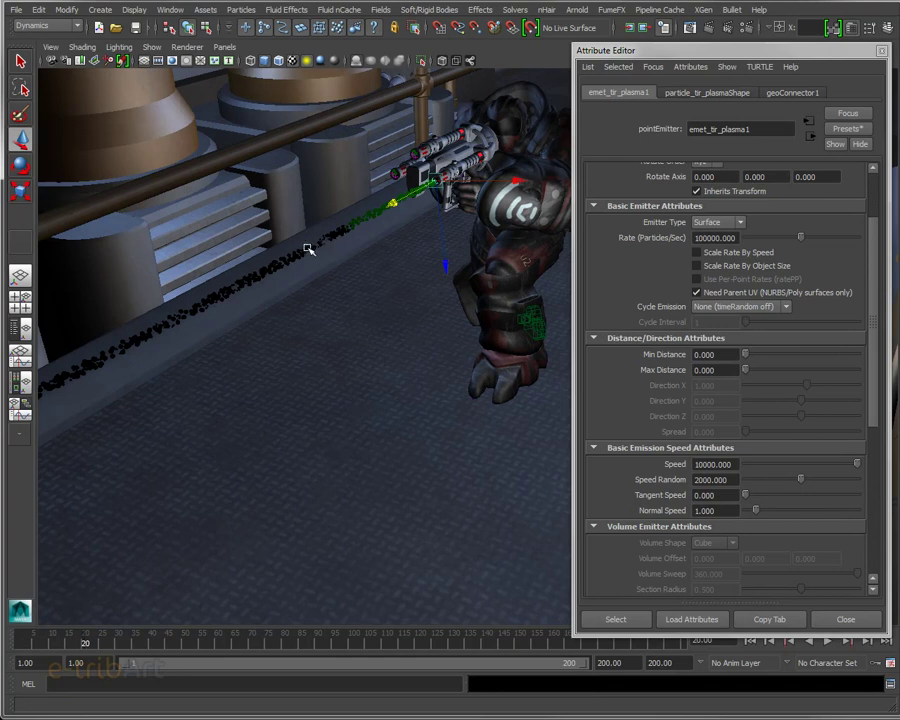
scroll(298, 267, "down", 3)
mouse_move(310, 264)
left_mouse_down("alt")
mouse_move(304, 310)
mouse_move(198, 296)
mouse_move(142, 260)
mouse_move(349, 263)
mouse_move(402, 273)
mouse_move(394, 268)
mouse_move(362, 296)
mouse_move(366, 288)
mouse_move(478, 328)
mouse_move(443, 323)
mouse_move(442, 308)
left_mouse_up("alt")
middle_click_drag(442, 308, 488, 354, "alt")
mouse_move(488, 354)
left_mouse_down("alt")
mouse_move(454, 342)
mouse_move(448, 354)
mouse_move(532, 362)
mouse_move(440, 360)
mouse_move(419, 387)
mouse_move(354, 396)
left_mouse_up("alt")
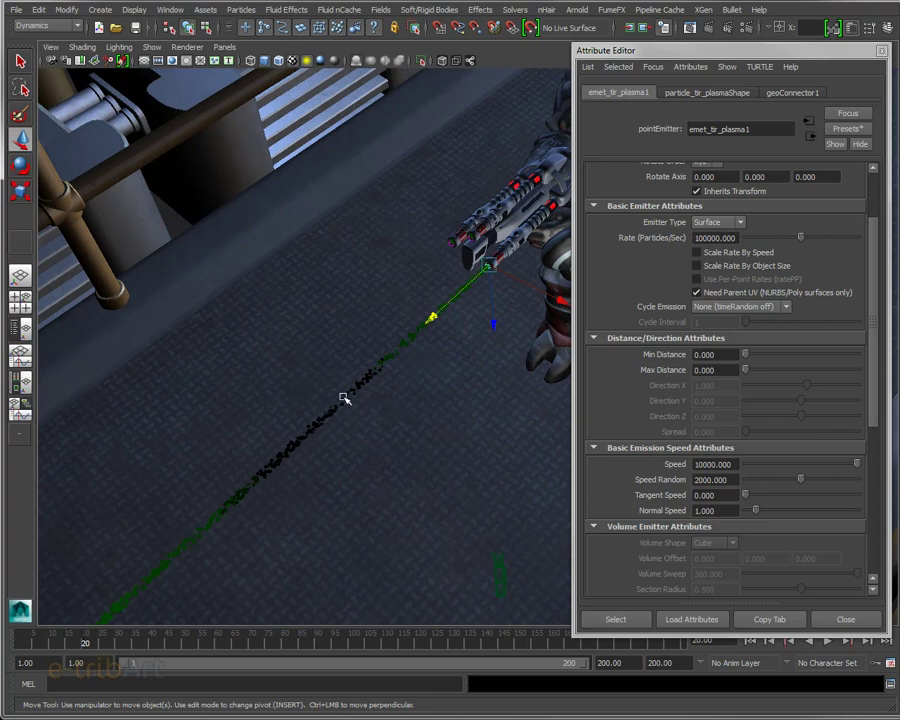
mouse_move(351, 396)
left_mouse_down("alt")
mouse_move(426, 386)
mouse_move(424, 372)
left_mouse_up("alt")
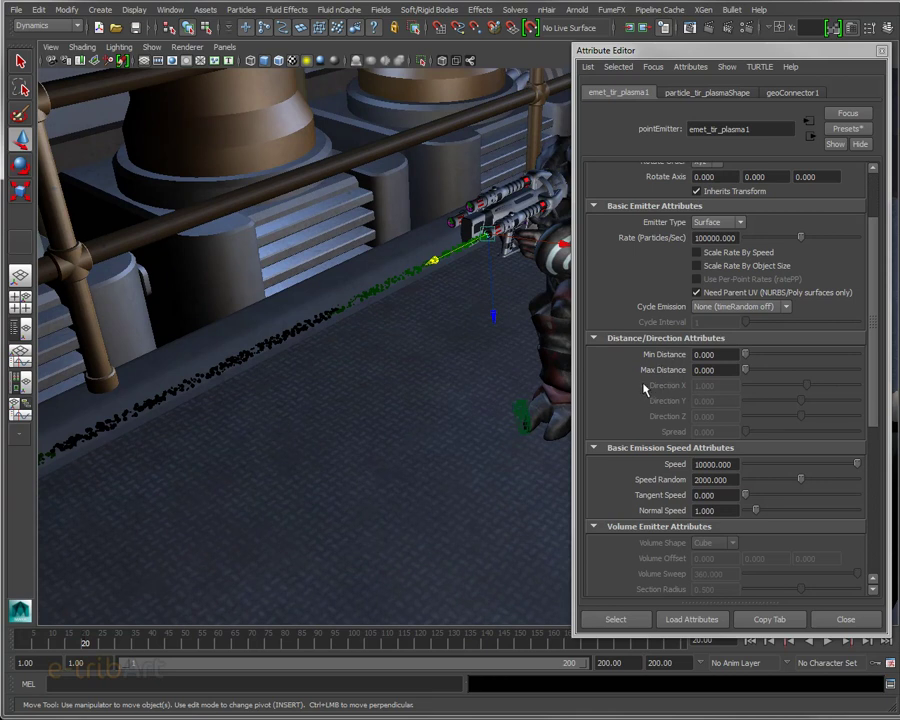
left_click(711, 370)
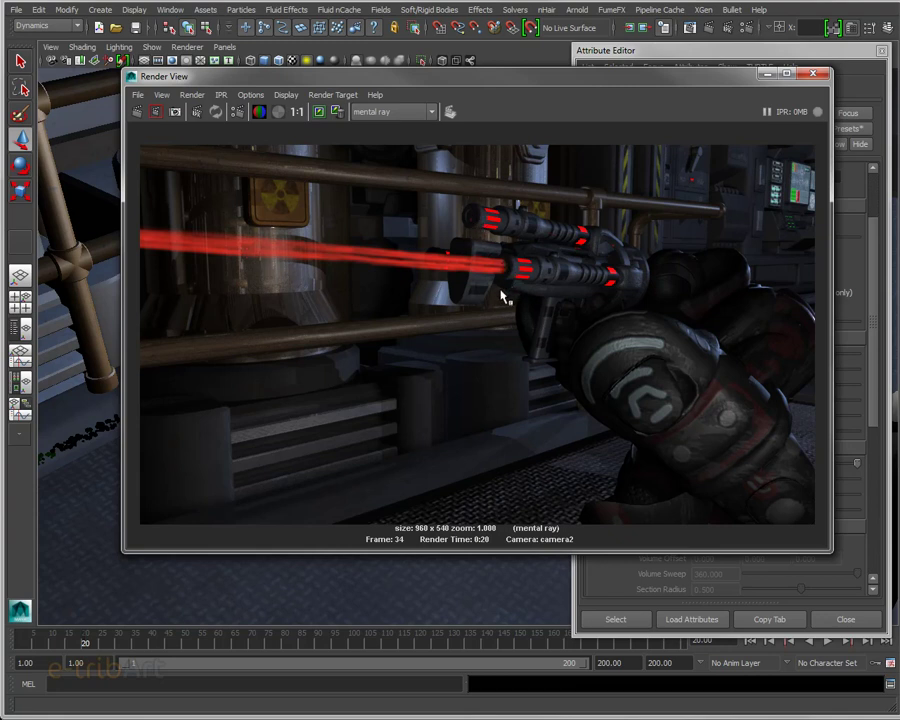
Set the emitter's Tangent Speed to 0.3 and replay the simulation to check the particle spread.
left_click_drag(449, 79, 481, 80)
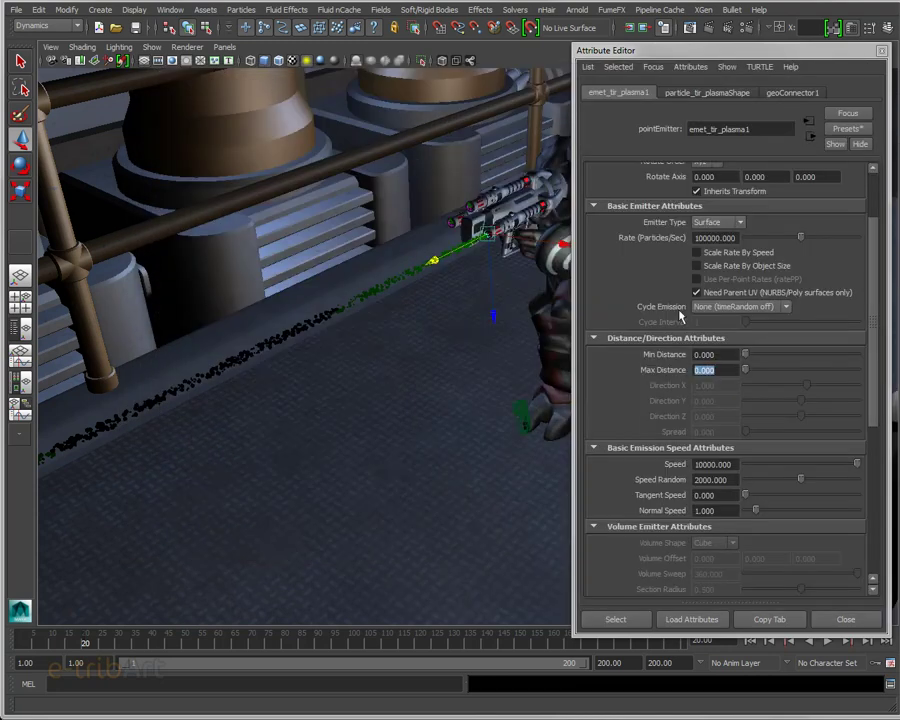
left_click(717, 370)
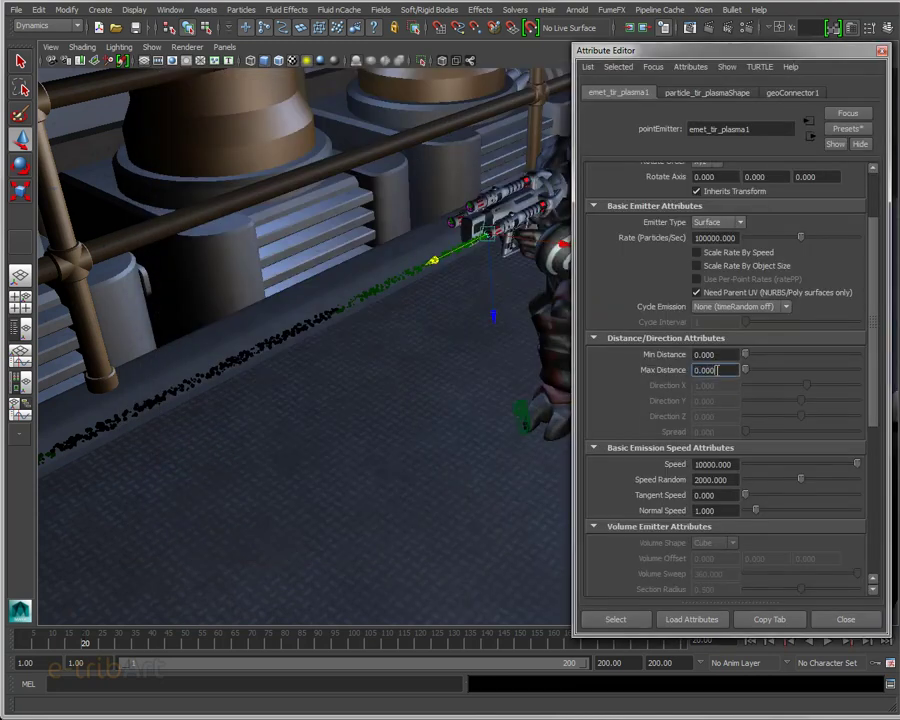
left_click(494, 250)
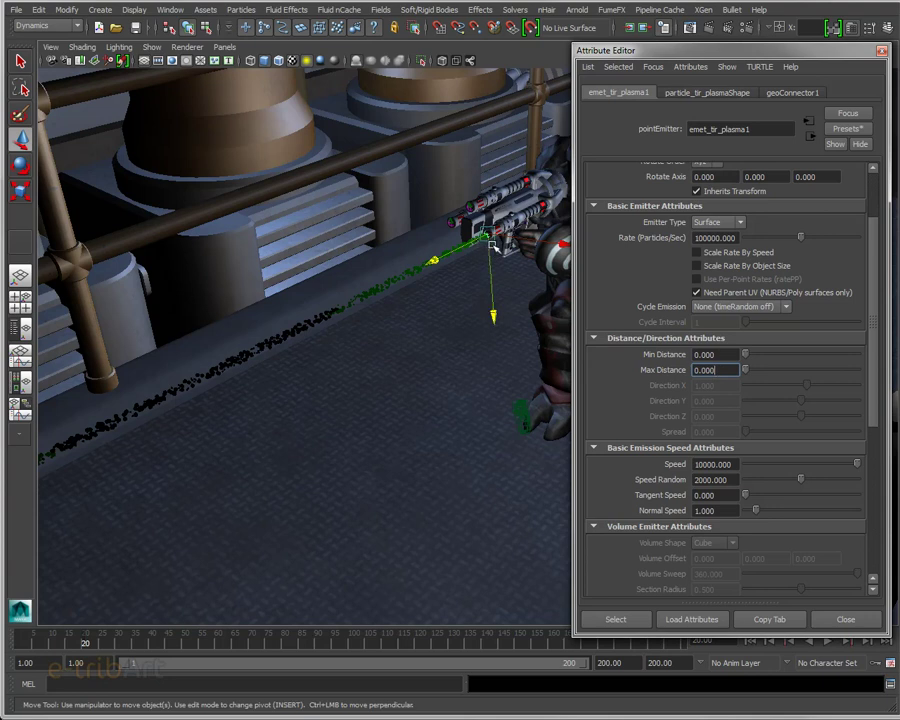
double_click(705, 370)
triple_click(705, 370)
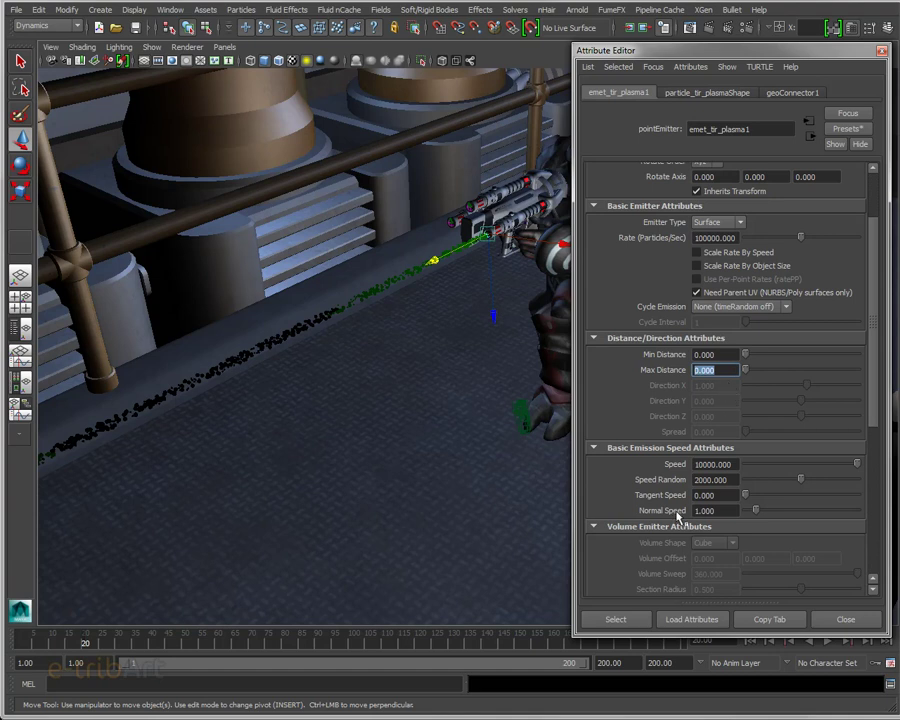
double_click(716, 495)
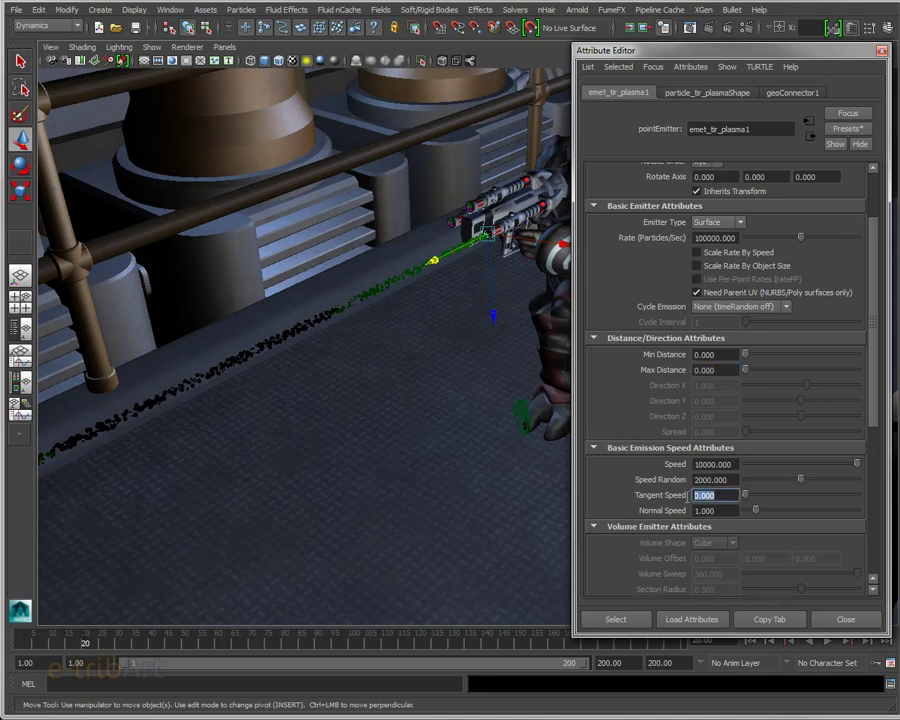
type("0.3")
key("Return")
left_click(750, 641)
left_click(827, 641)
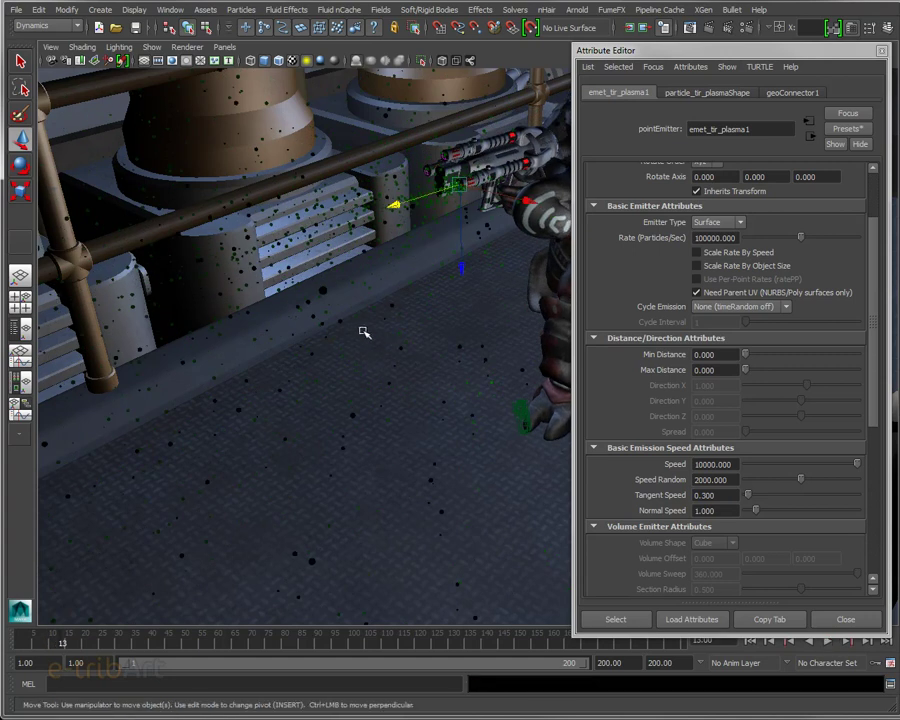
mouse_move(368, 326)
left_mouse_down("alt")
mouse_move(447, 314)
mouse_move(400, 323)
mouse_move(394, 335)
left_mouse_up("alt")
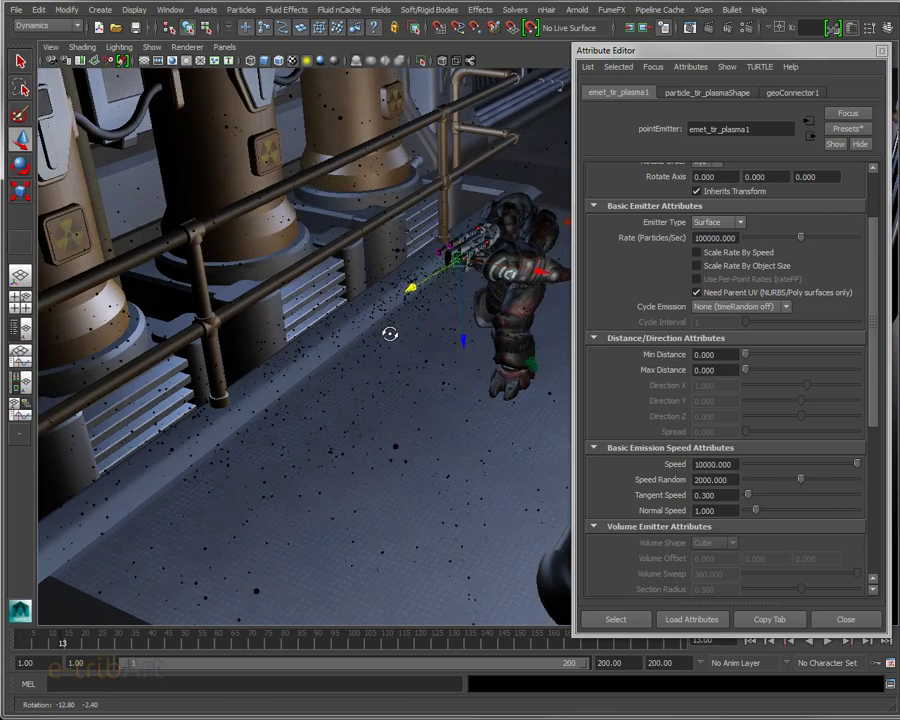
Change Tangent Speed to 0.01 and replay the simulation, stopping at frame 14.
left_click_drag(733, 494, 670, 490)
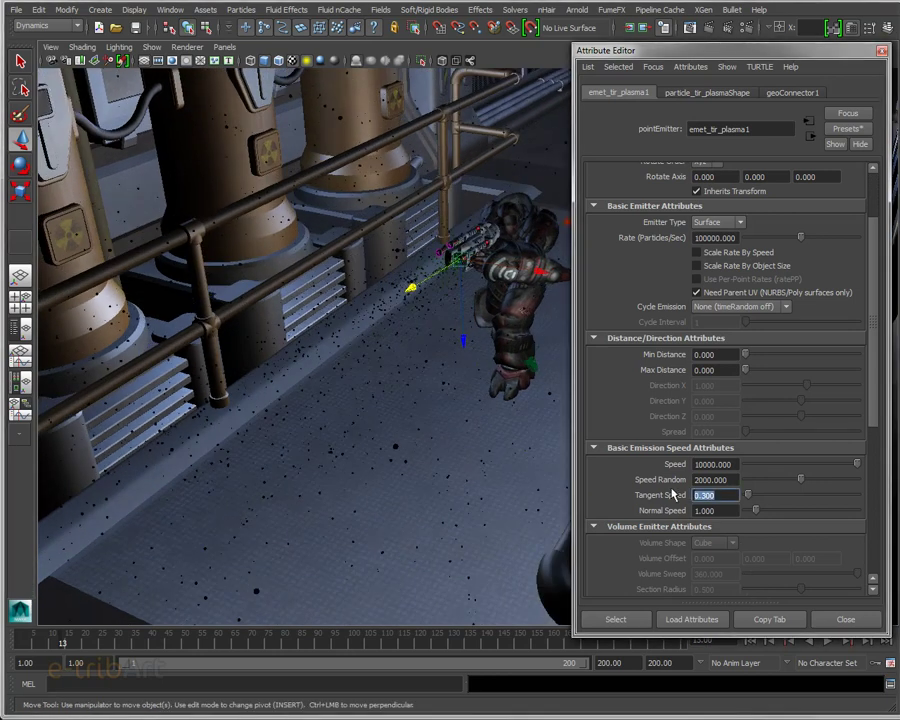
type("3")
key("Return")
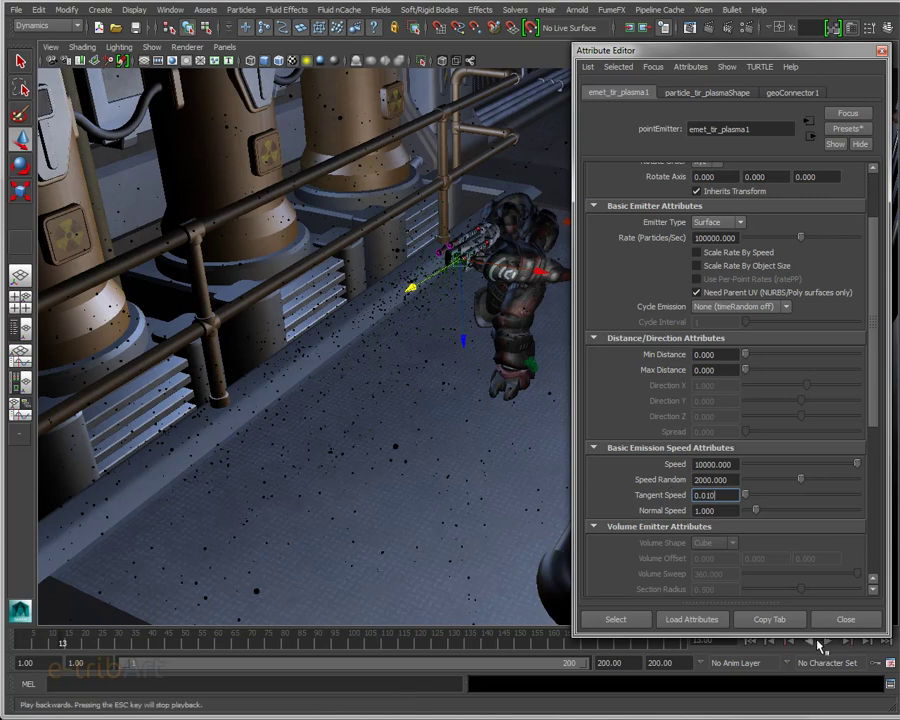
left_click_drag(779, 636, 779, 610)
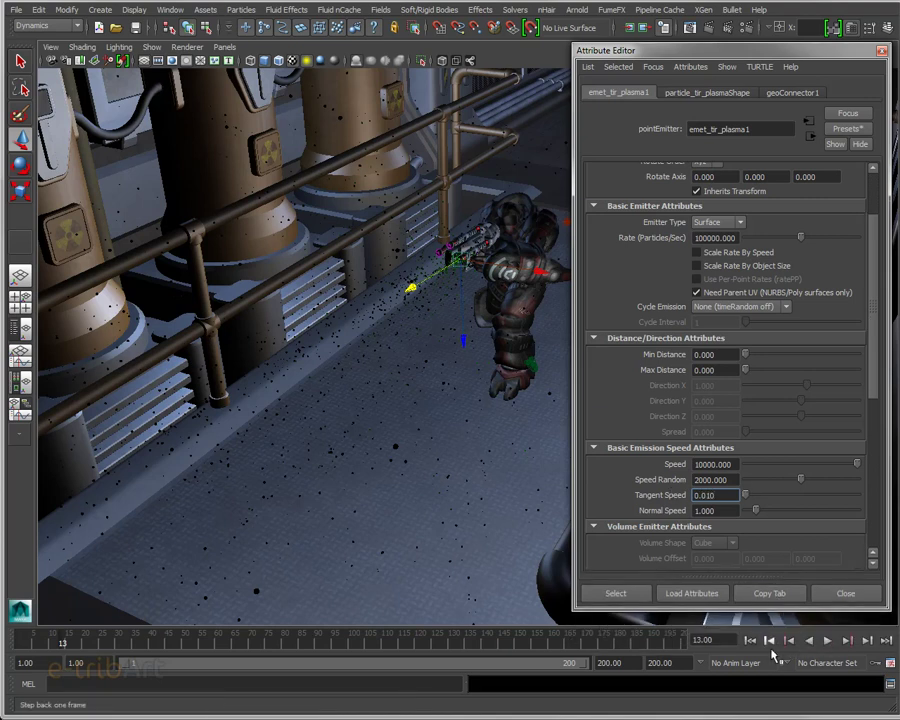
left_click(749, 640)
left_click(819, 645)
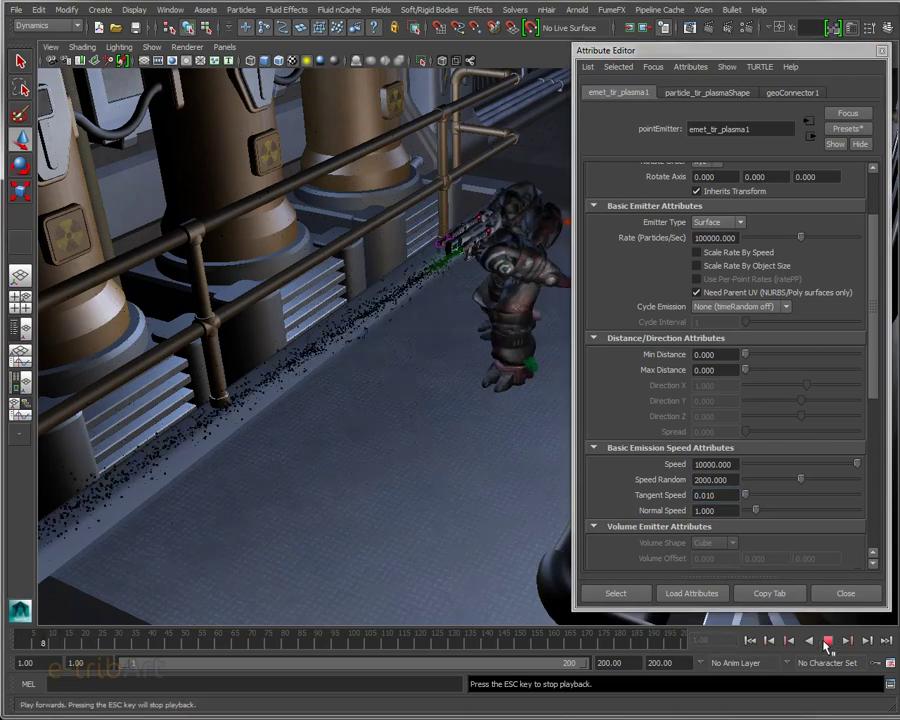
key("Escape")
Orbit the view down the walkway closer to the gun and bring back the last render window.
mouse_move(255, 364)
left_mouse_down("alt")
mouse_move(436, 394)
mouse_move(406, 380)
mouse_move(470, 345)
left_mouse_up("alt")
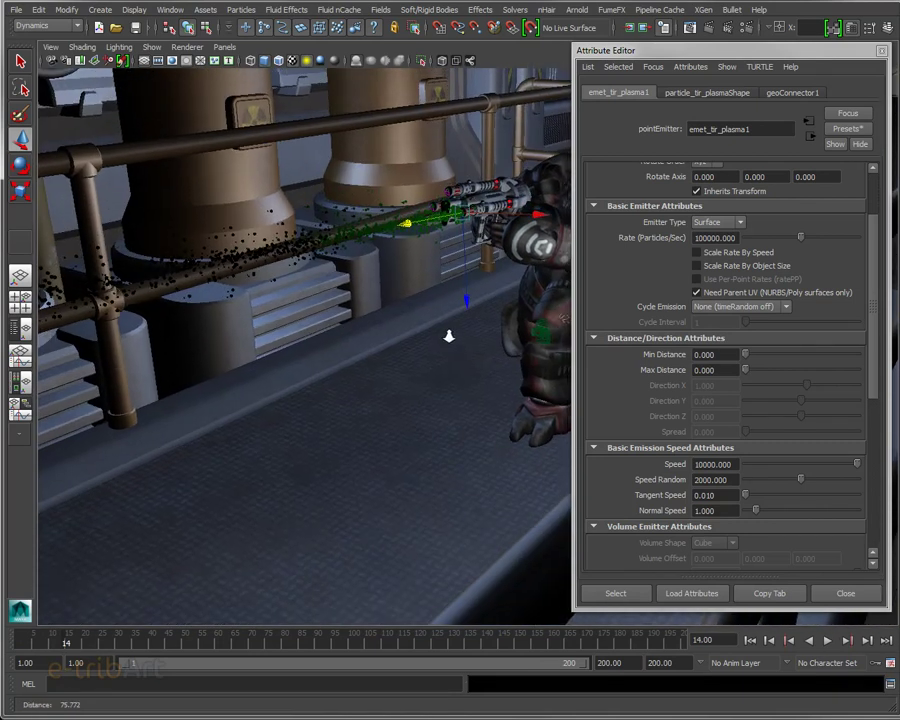
mouse_move(470, 345)
middle_mouse_down("alt")
mouse_move(481, 357)
mouse_move(512, 357)
middle_mouse_up("alt")
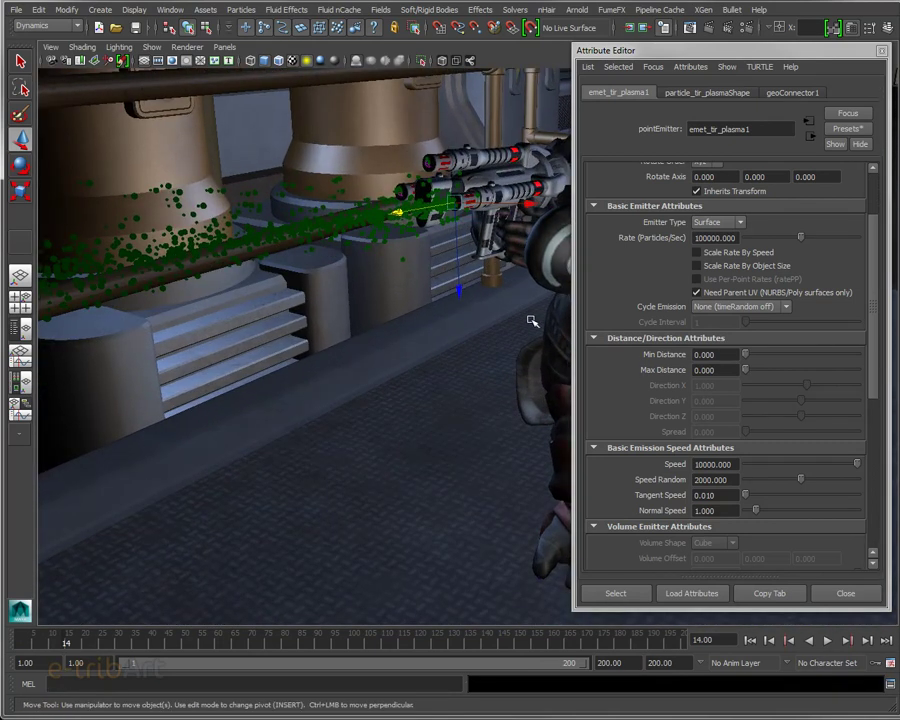
left_click_drag(530, 316, 516, 390, "alt")
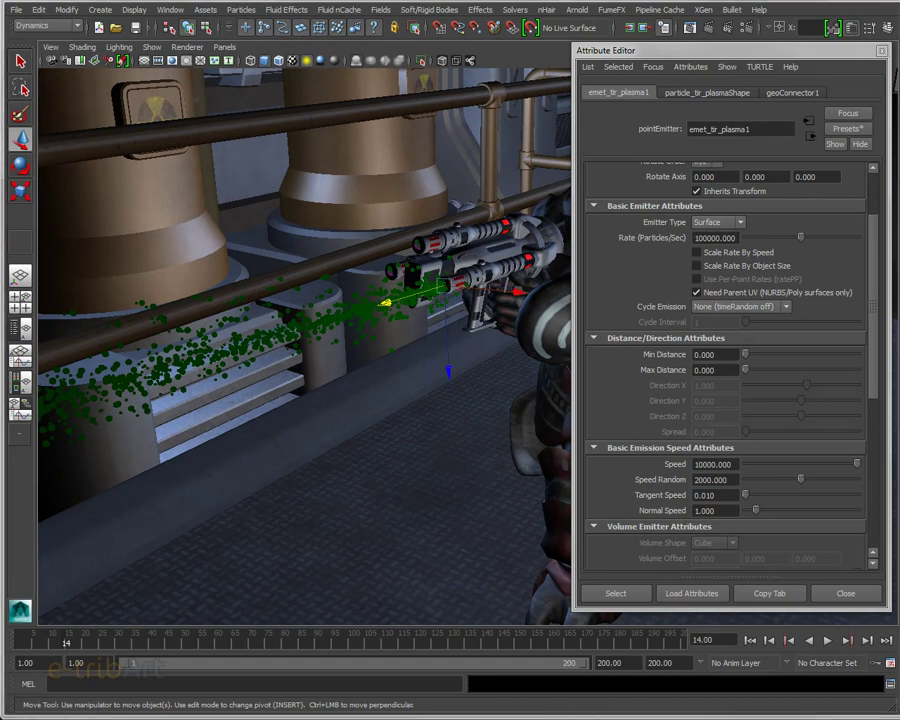
left_click(441, 28)
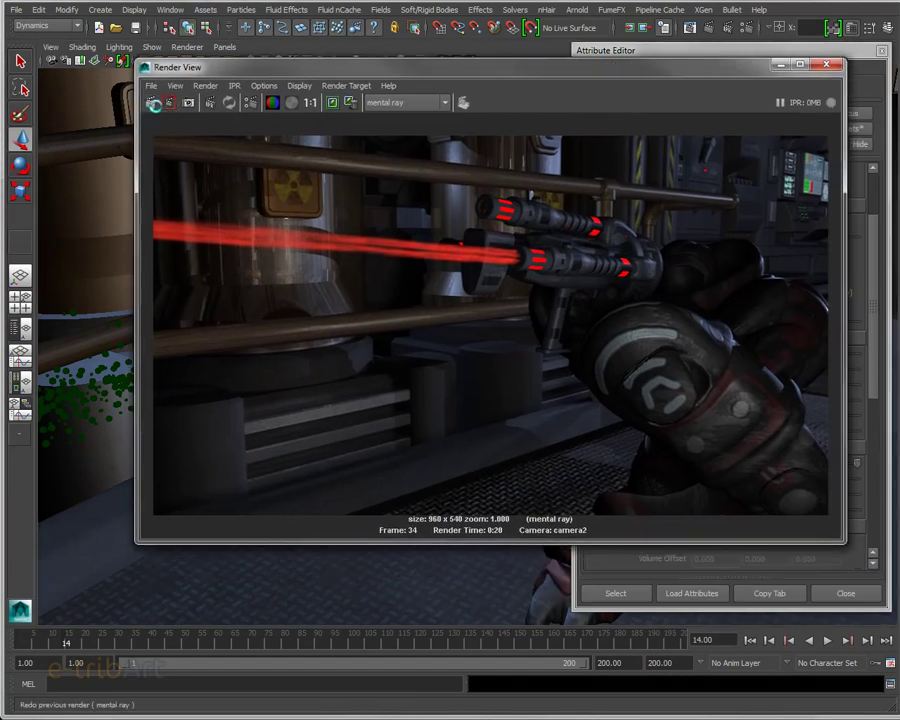
Abort the previous re-render and render the frame from camera2 instead.
left_click(152, 103)
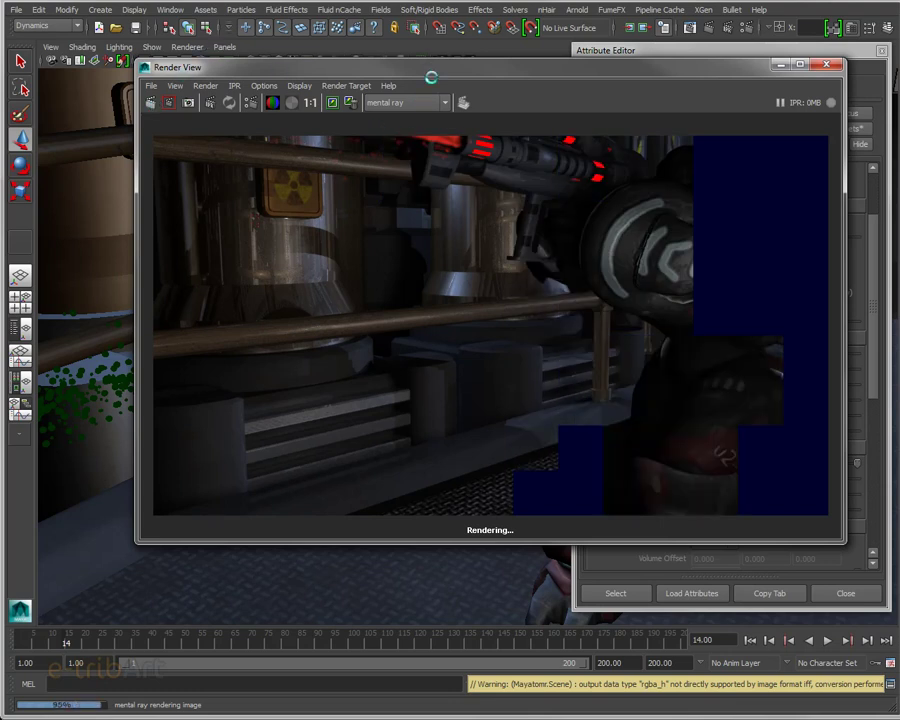
key("Escape")
left_click_drag(430, 66, 458, 417)
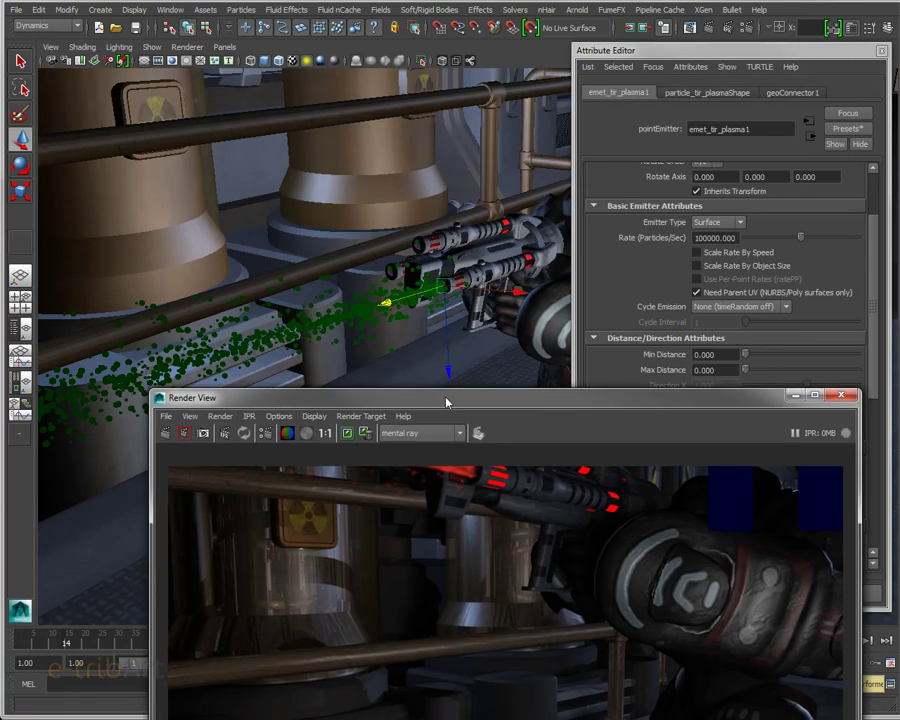
left_click(224, 47)
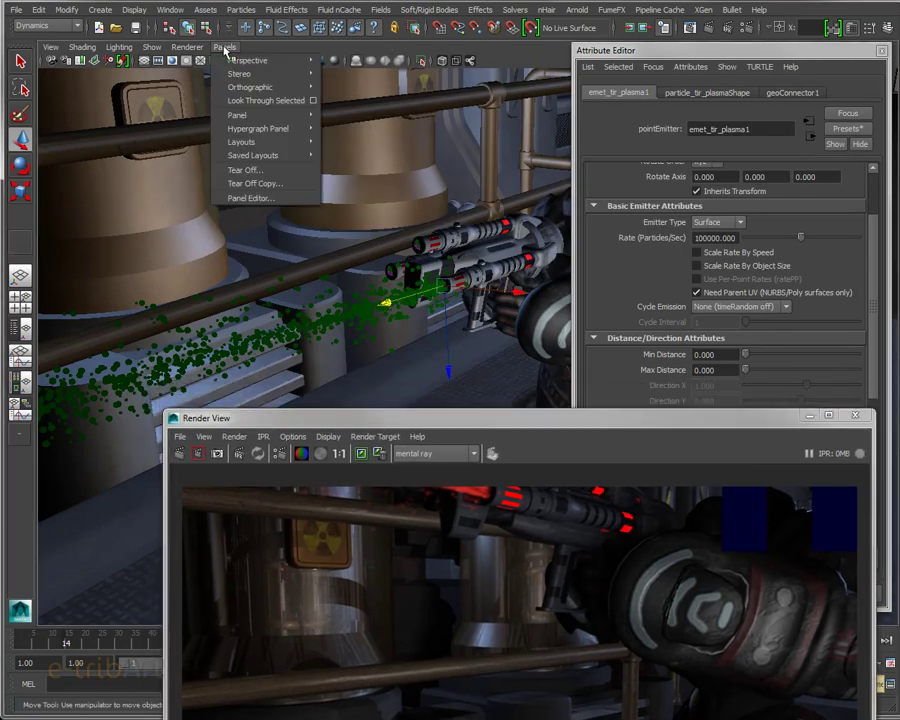
left_click(238, 440)
mouse_move(250, 513)
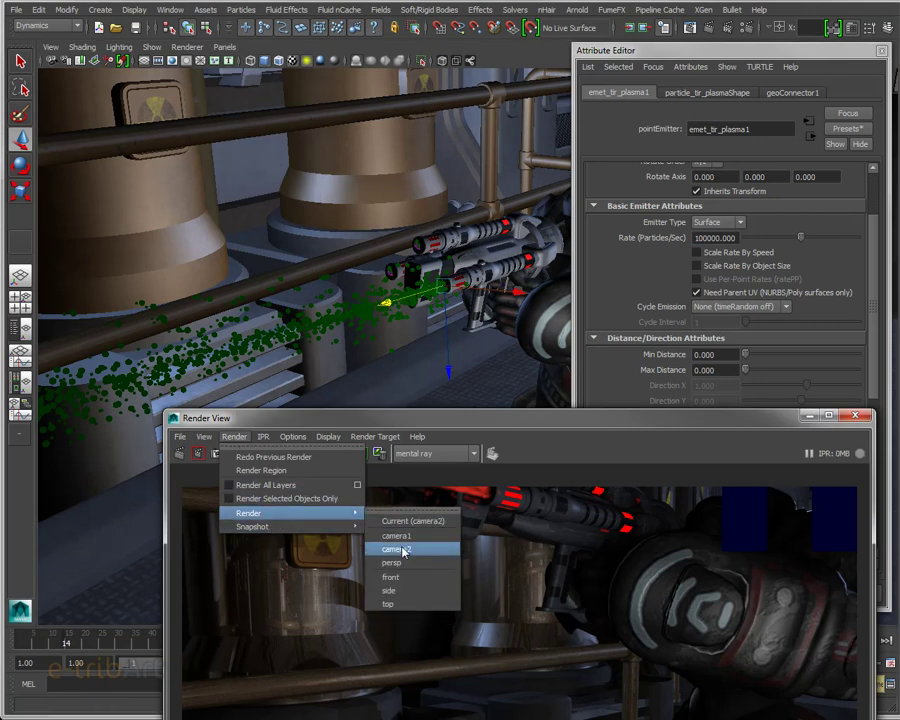
left_click(405, 548)
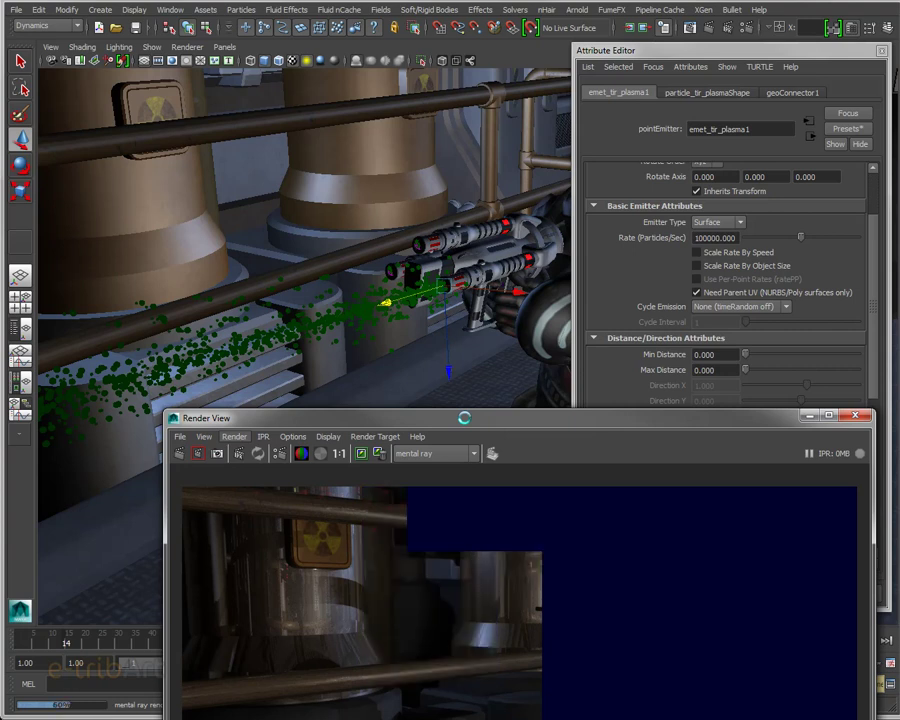
Switch the viewport to look through camera2.
mouse_move(465, 421)
left_mouse_down()
mouse_move(475, 407)
mouse_move(462, 424)
left_mouse_up()
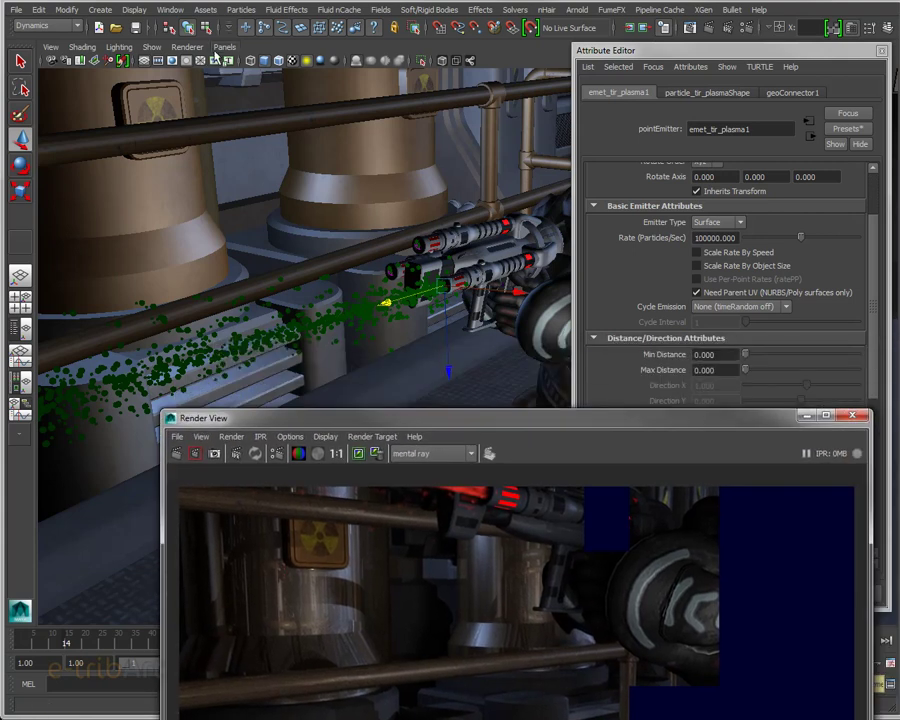
left_click(224, 47)
mouse_move(256, 60)
left_click(342, 75)
Play the animation to frame 23 and re-render it in mental ray.
left_click_drag(466, 420, 890, 312)
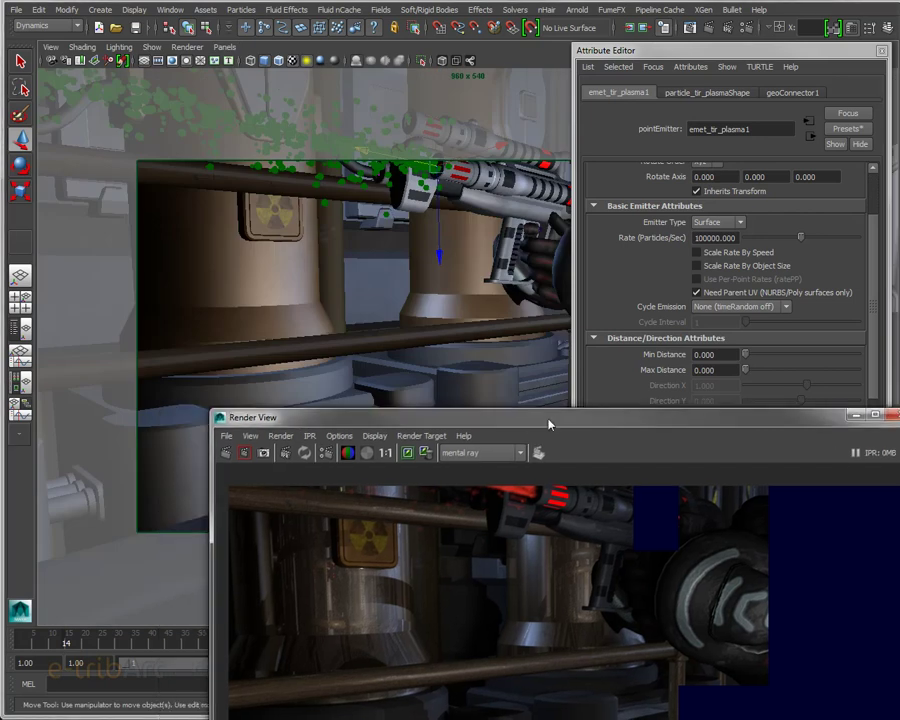
left_click_drag(830, 300, 894, 215)
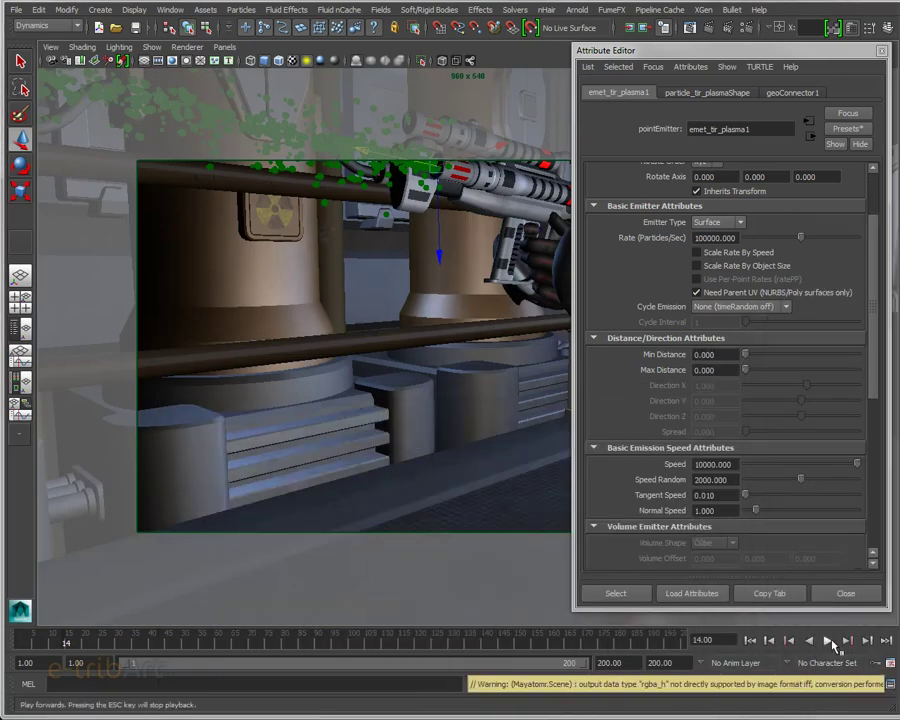
left_click(828, 640)
left_click(829, 641)
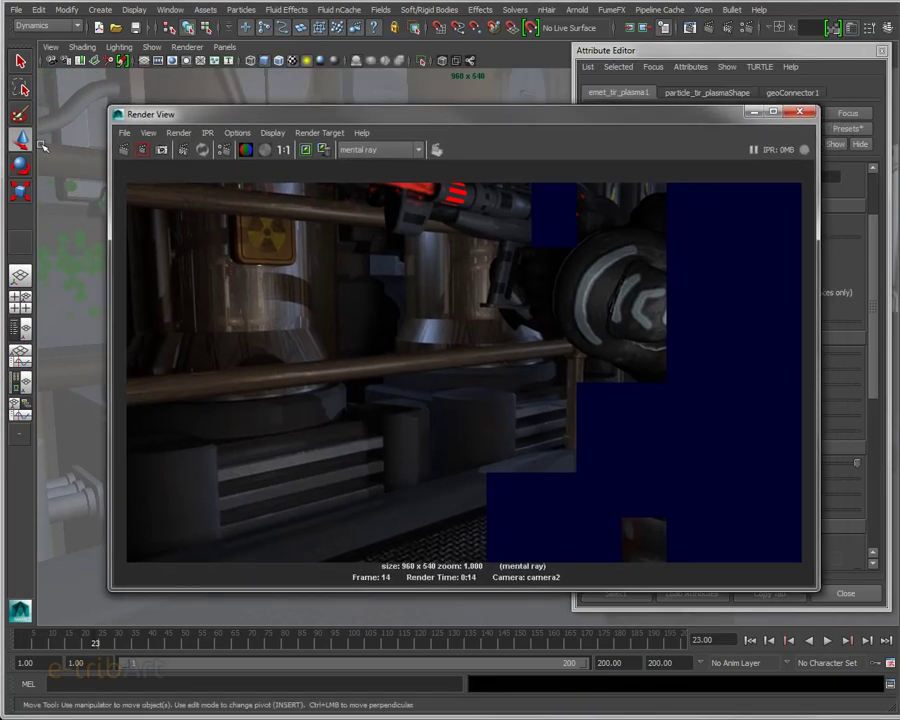
left_click(125, 151)
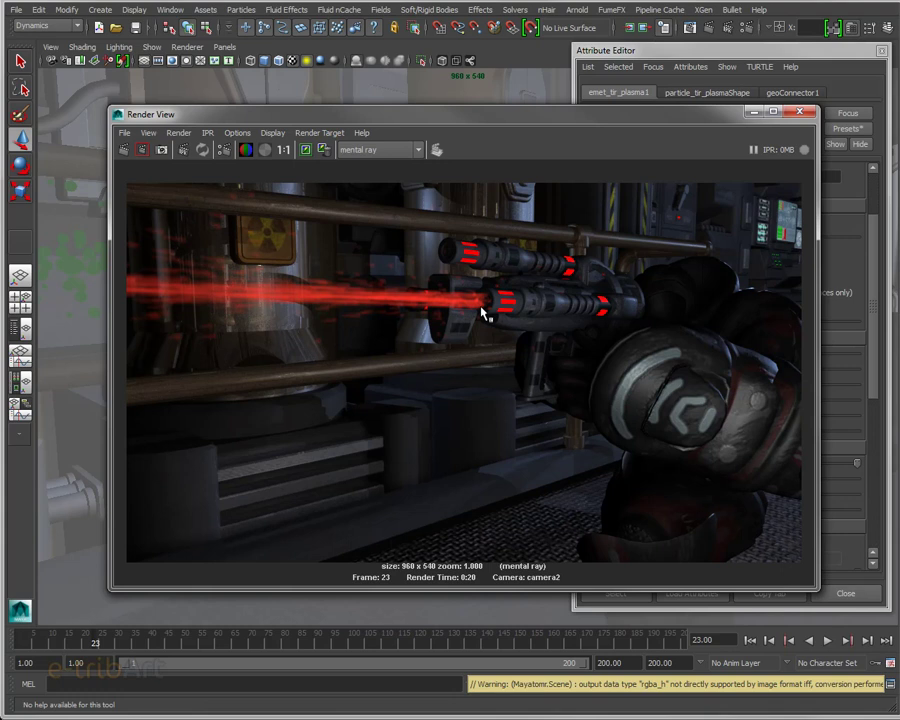
left_click_drag(389, 125, 480, 135)
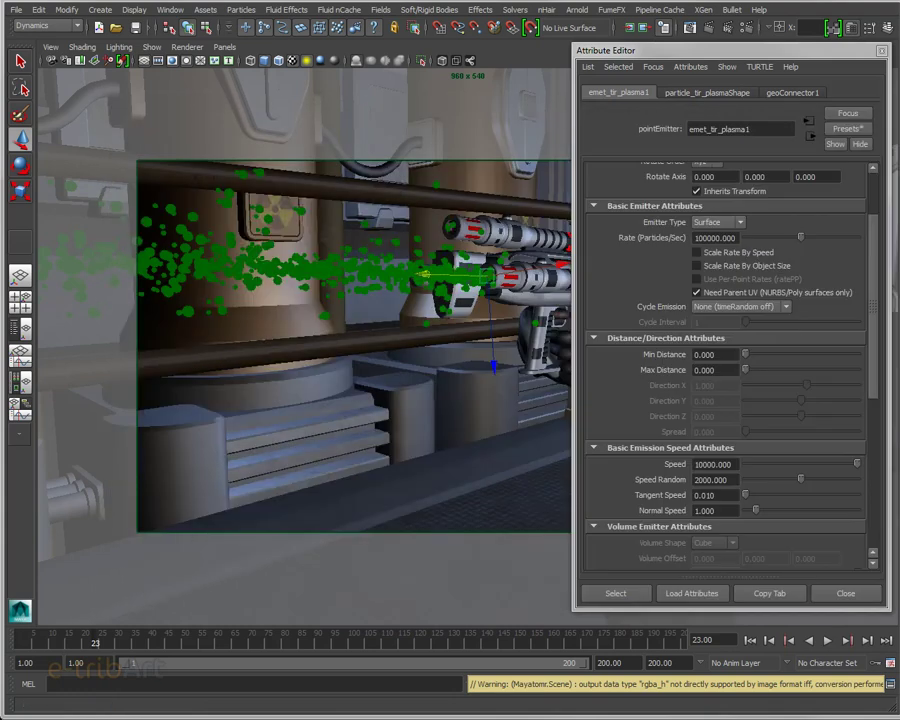
Change emet_tir_plasma1's Tangent Speed from 0.01 to 0.
left_click(707, 495)
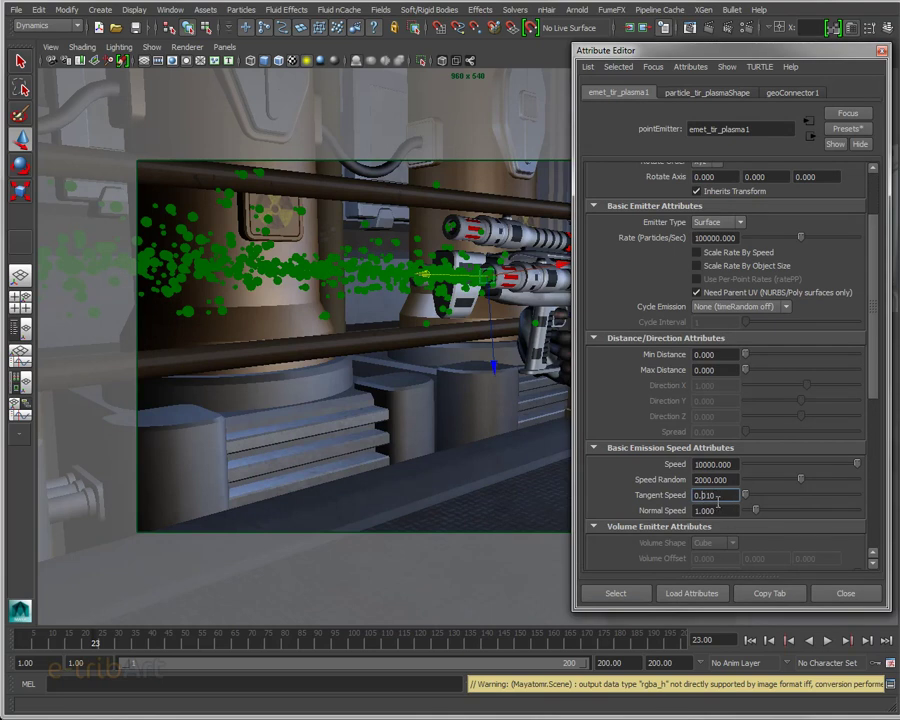
double_click(718, 495)
type("0")
key("Return")
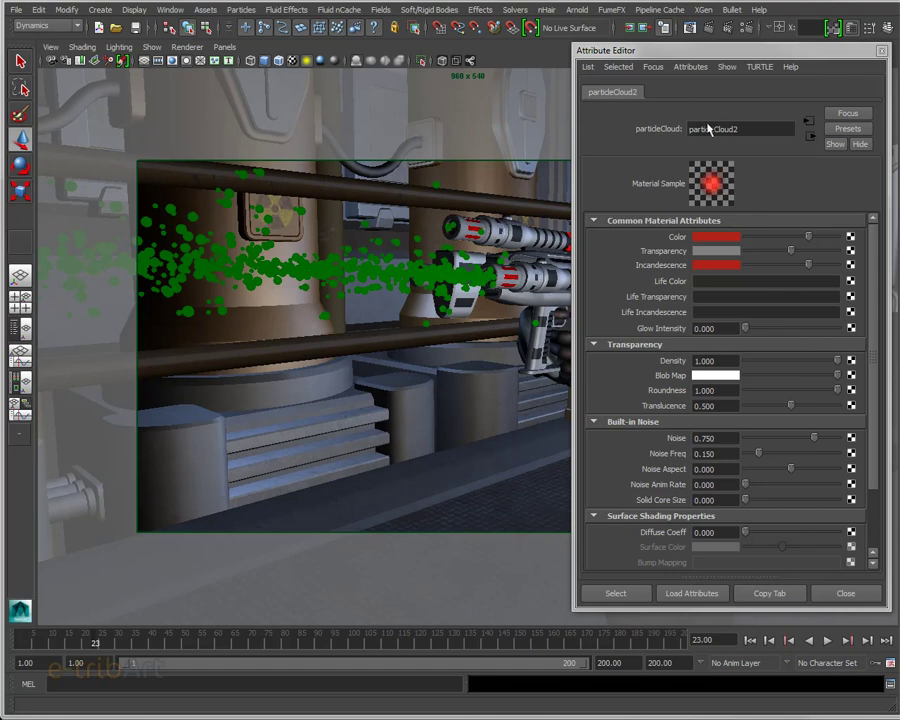
Switch to the Move tool, open the Outliner, and show emet_tir_plasma1's attributes beside it.
left_click_drag(721, 59, 722, 68)
key("ctrl+a")
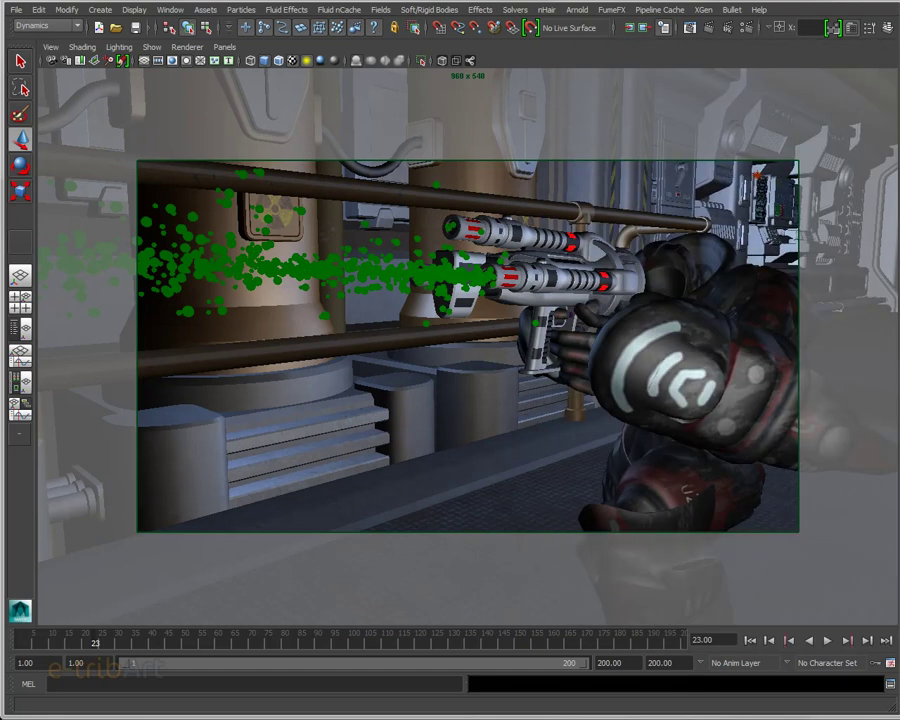
key("w")
key("shift+o")
left_click_drag(702, 20, 576, 26)
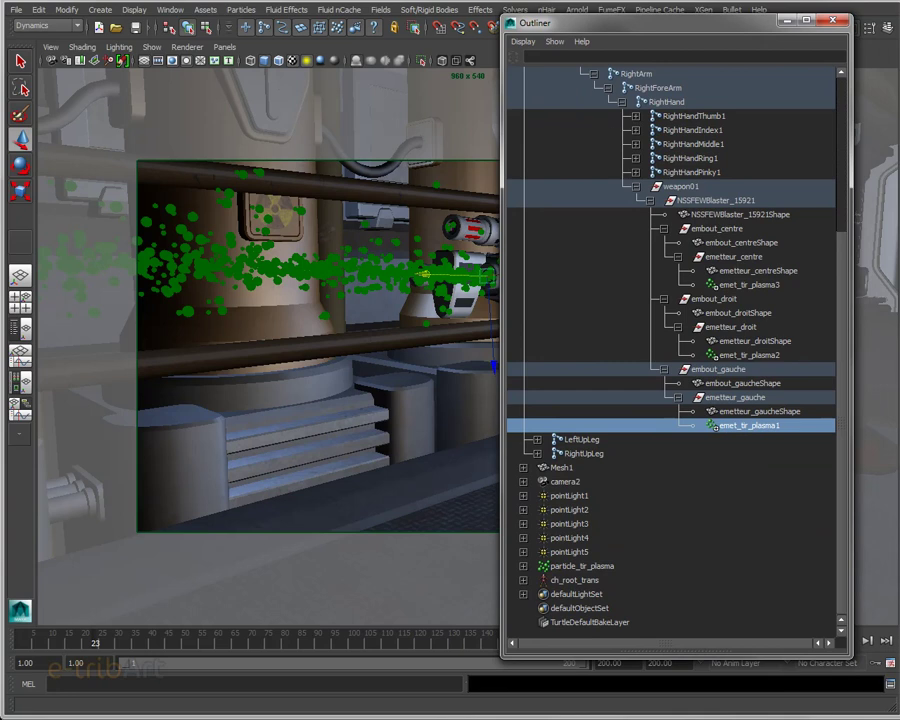
key("ctrl+a")
left_click_drag(886, 137, 553, 97)
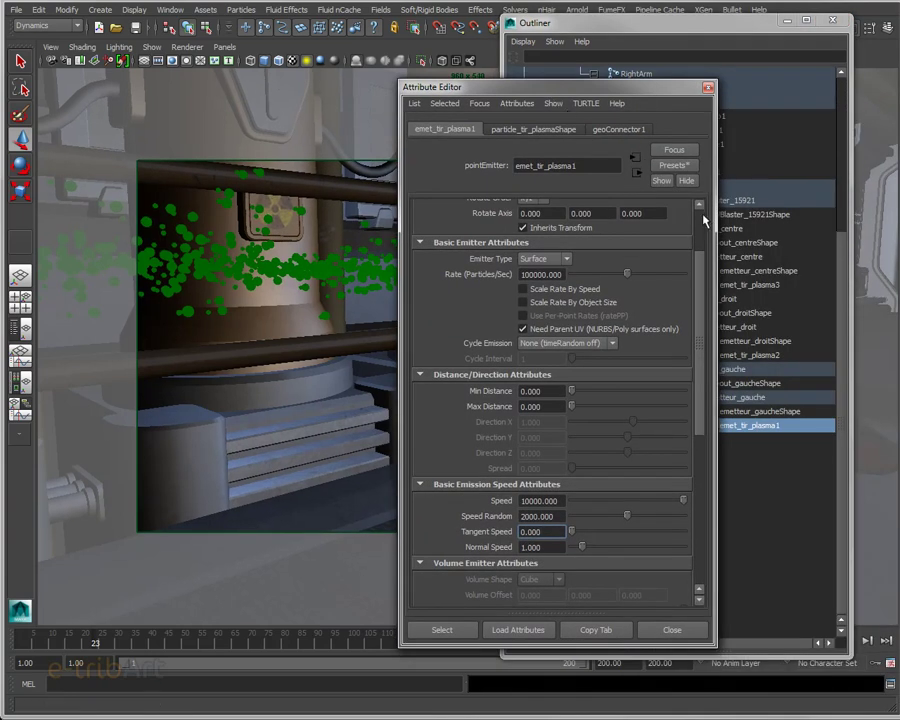
scroll(660, 215, "up", 3)
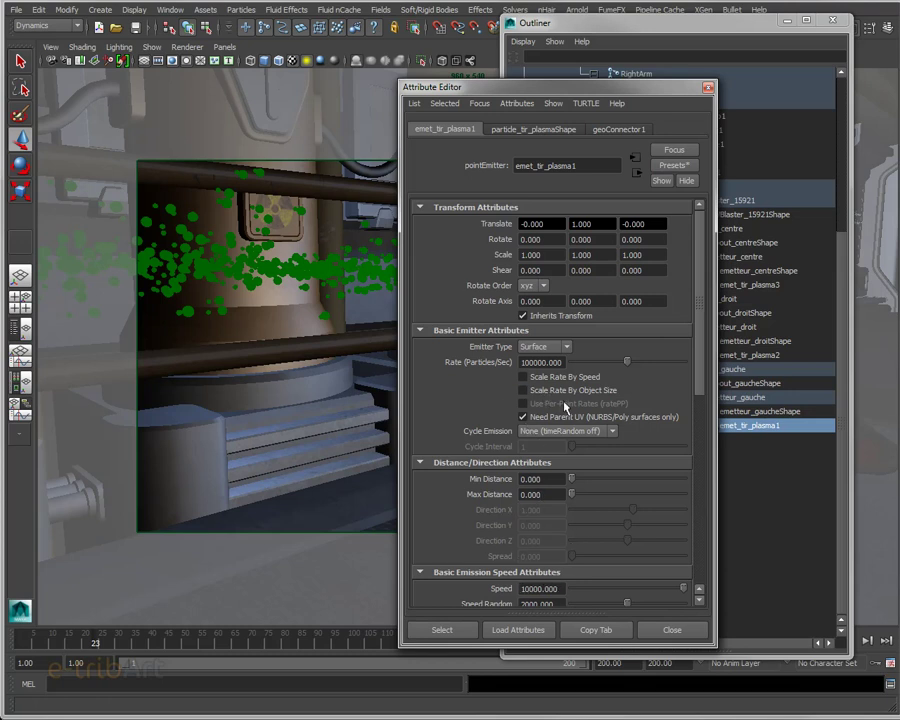
Save emet_tir_plasma1's settings as the emitter preset emet_tir_plasma_de_base.
left_click(690, 167)
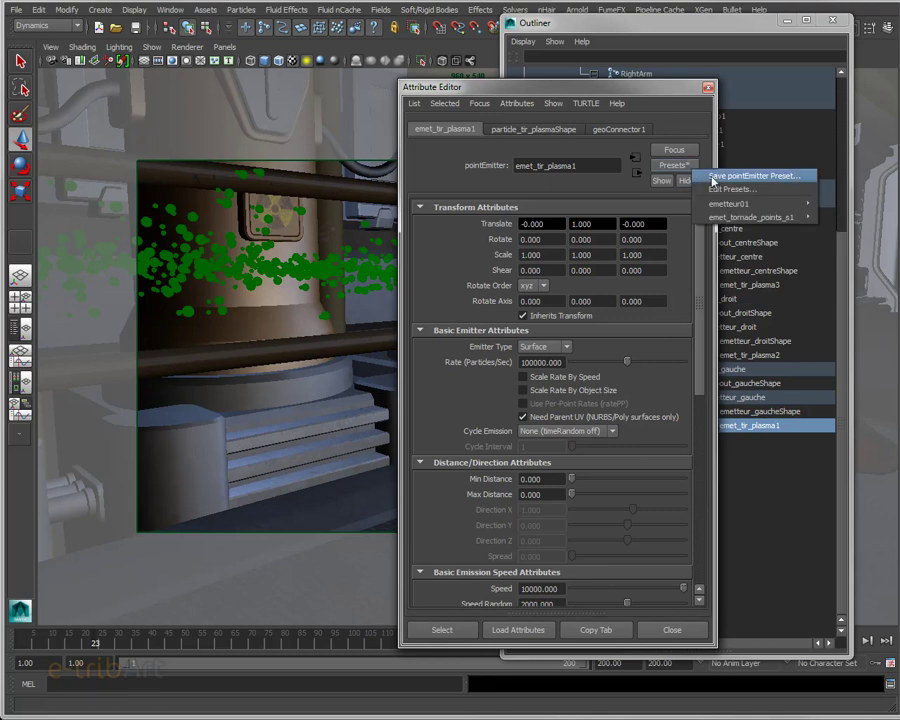
left_click(717, 180)
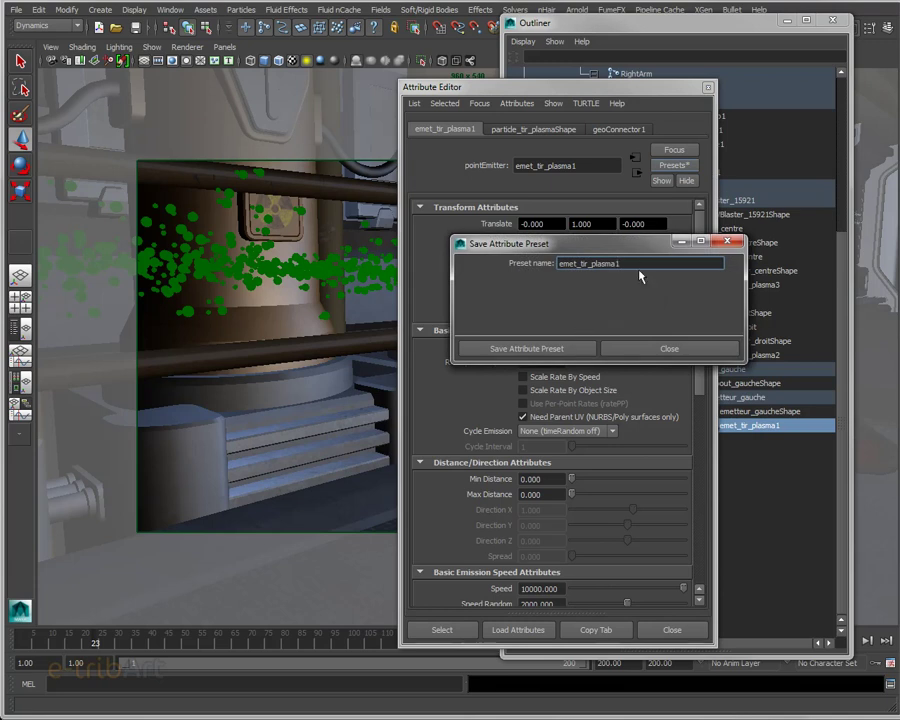
type("de_base")
left_click(527, 348)
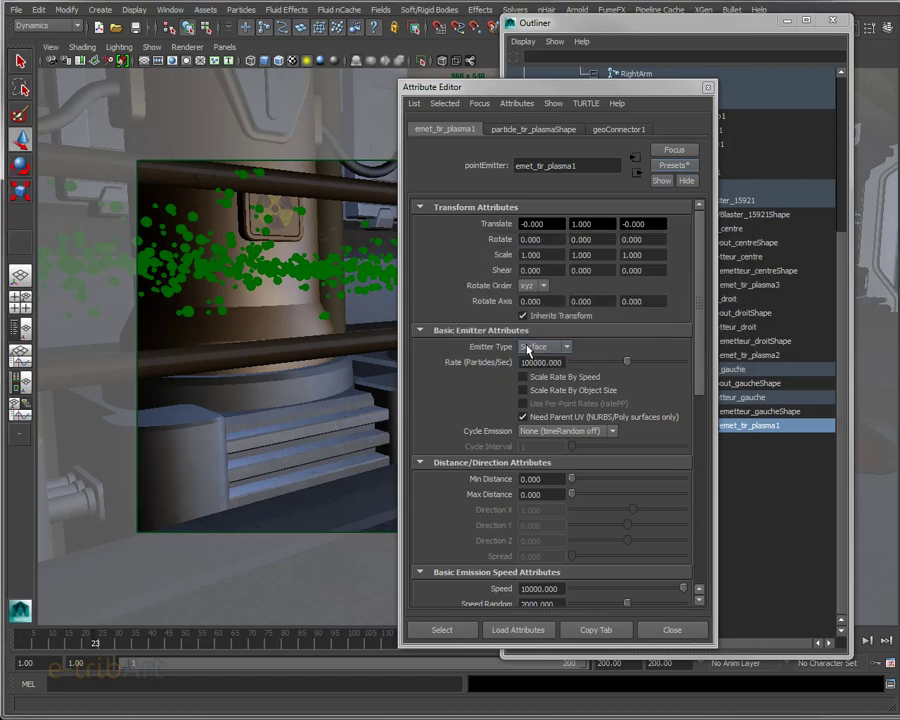
left_click_drag(602, 92, 381, 76)
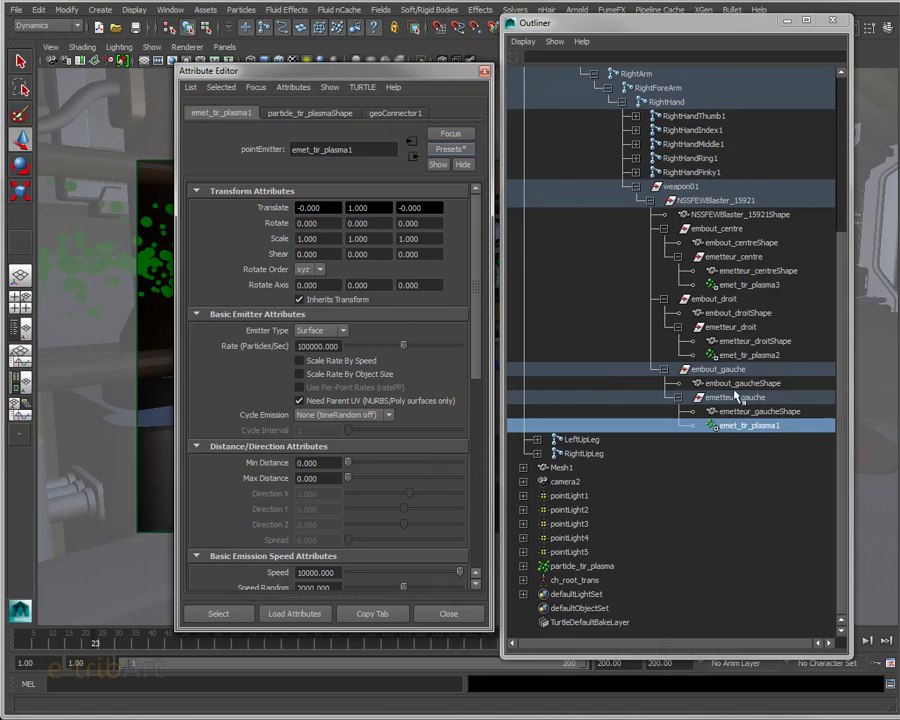
Apply the emet_tir_plasma_de_base preset to emet_tir_plasma2 and emet_tir_plasma3 with Replace.
left_click(730, 355)
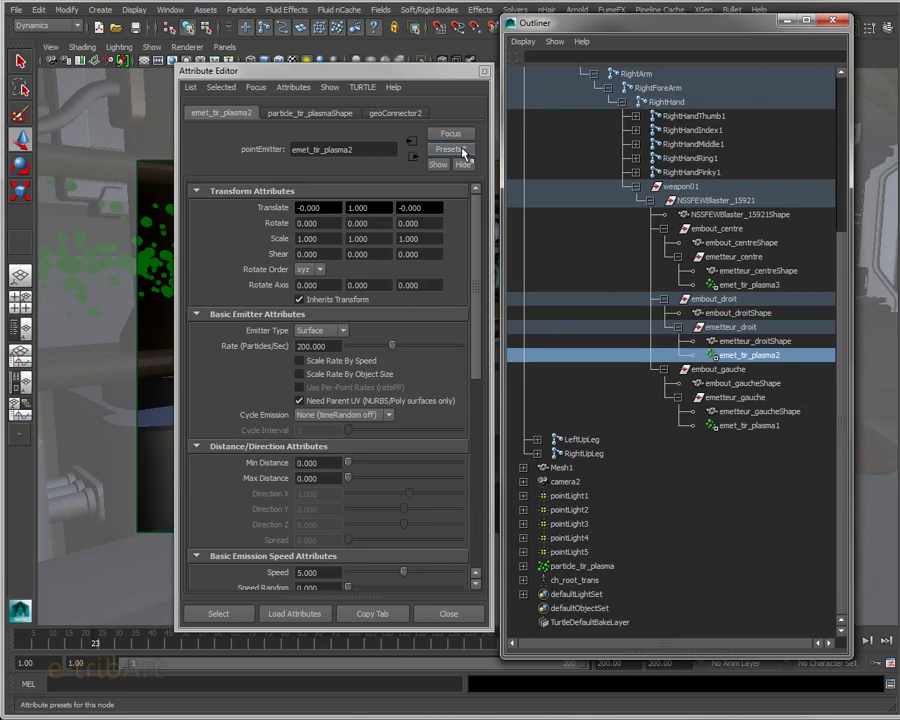
left_click(463, 152)
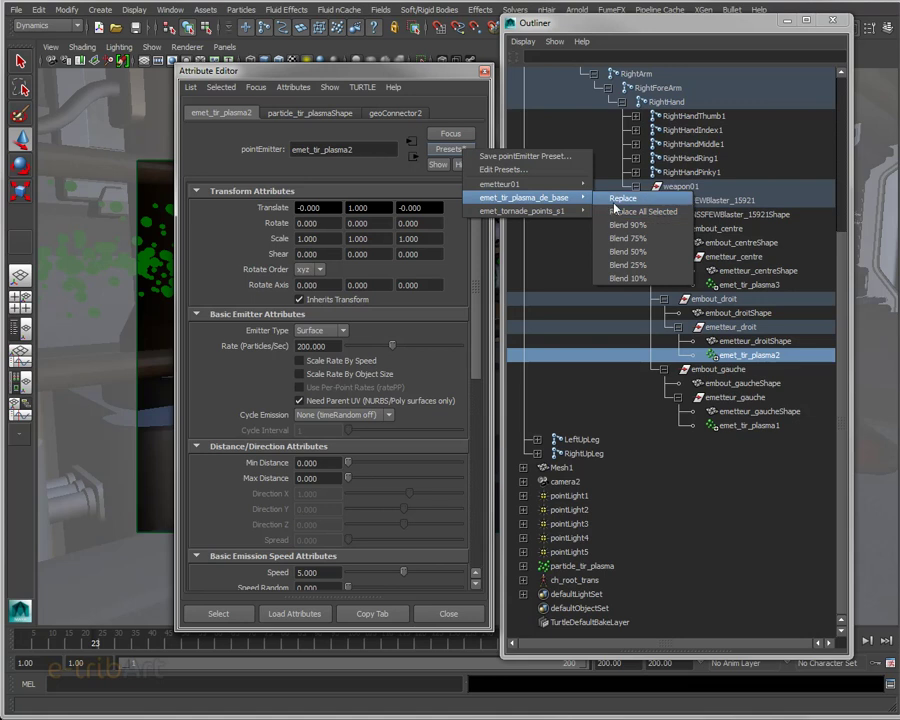
left_click(615, 200)
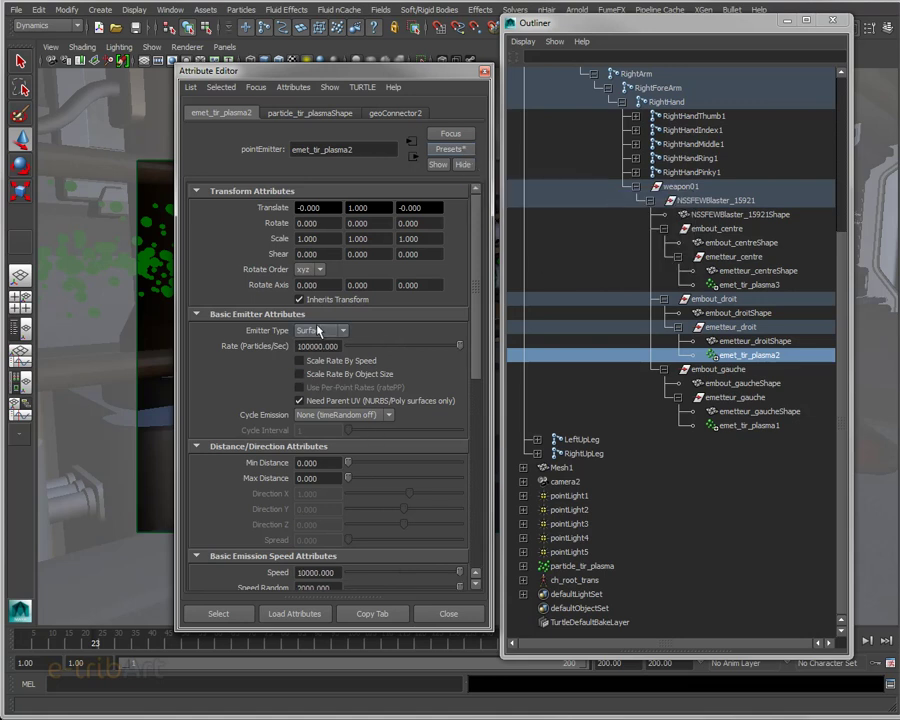
left_click(748, 285)
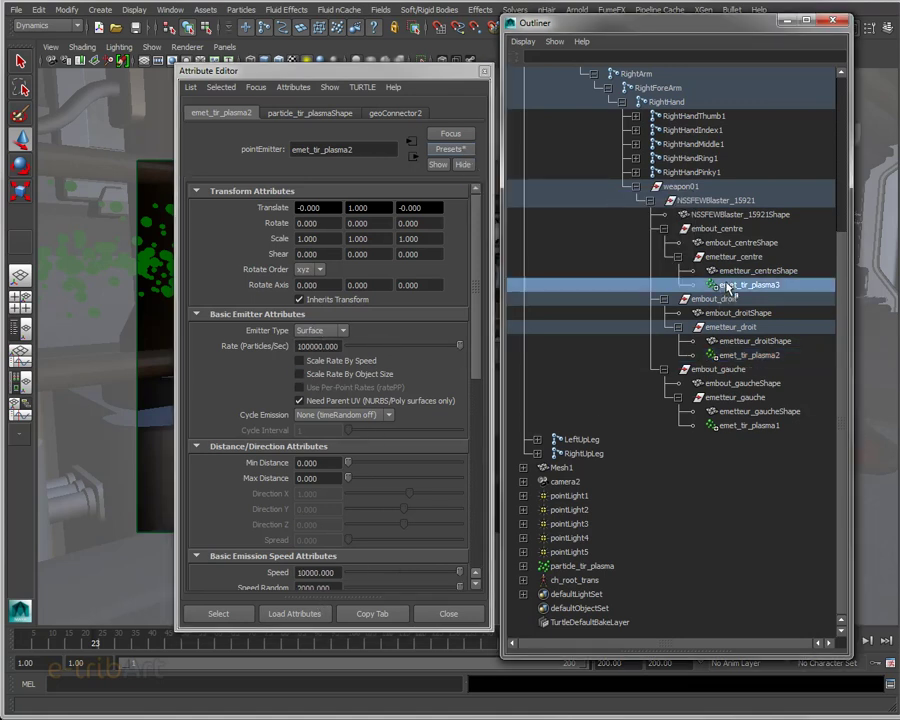
left_click(452, 149)
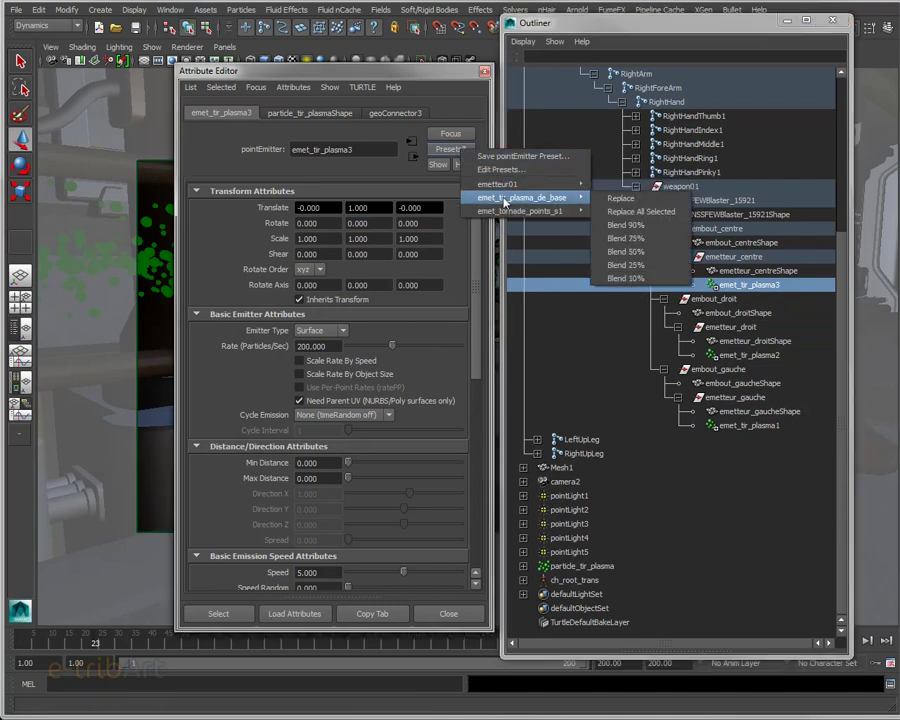
mouse_move(522, 197)
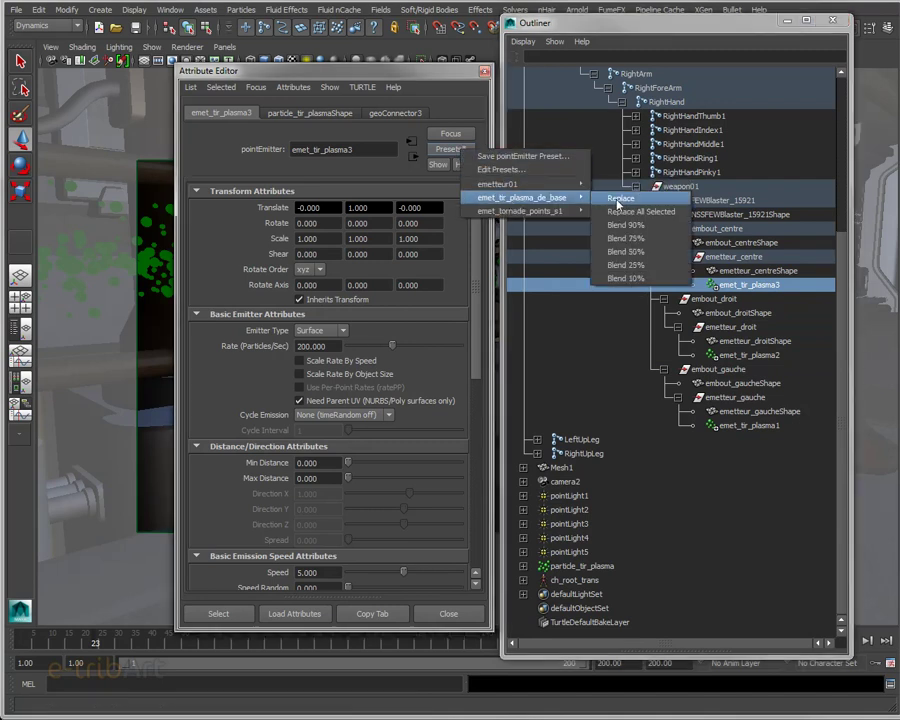
left_click(617, 203)
Close the Attribute Editor and the Outliner.
key("ctrl+a")
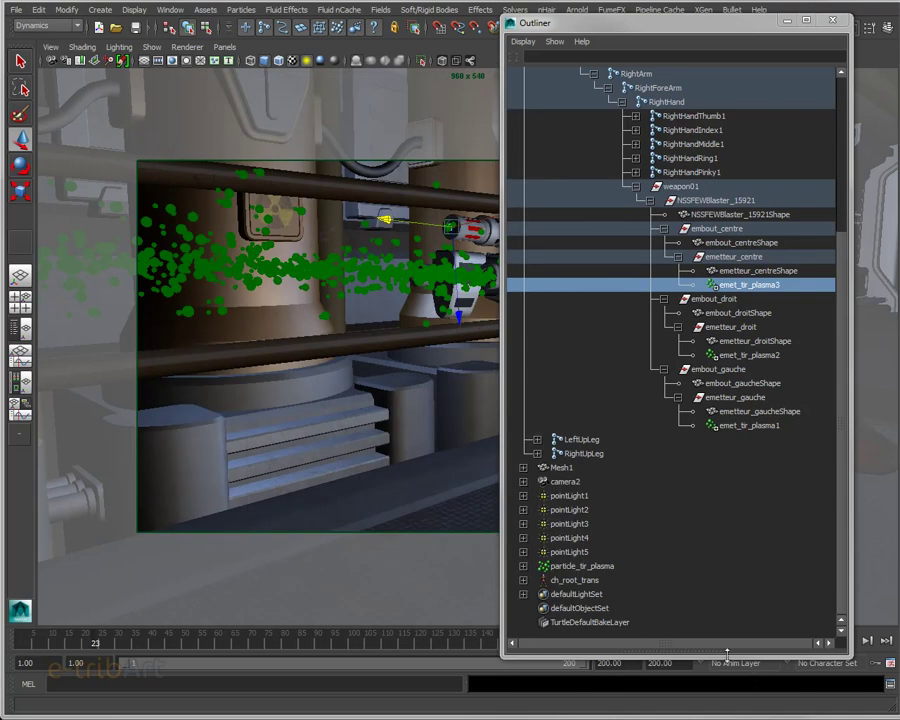
left_click_drag(729, 643, 729, 599)
left_click(832, 20)
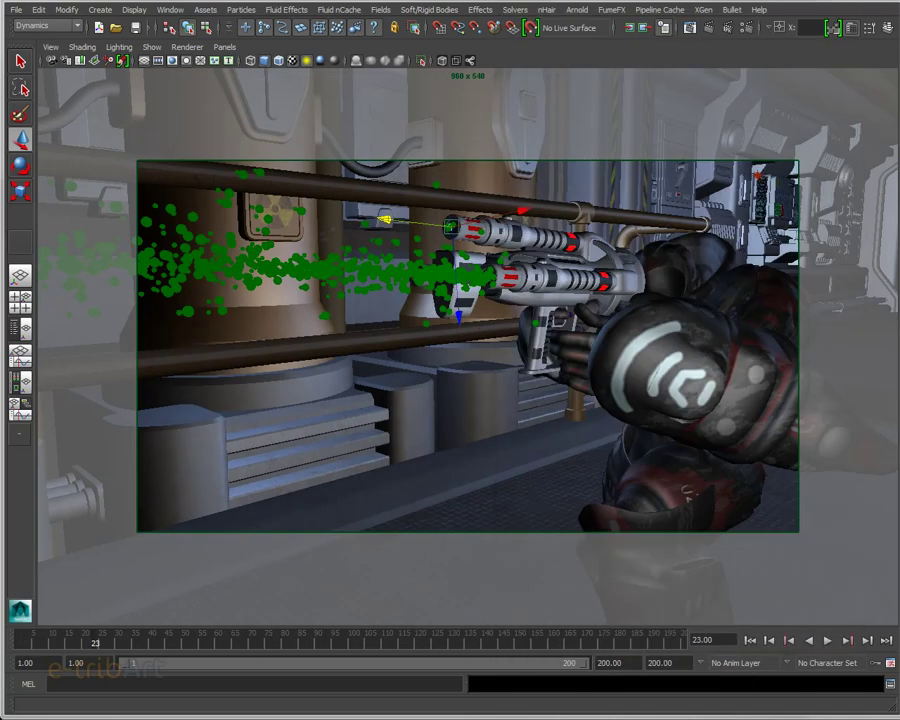
Play the simulation from frame 1 to frame 30 and render that frame in mental ray.
left_click(748, 639)
left_click(828, 640)
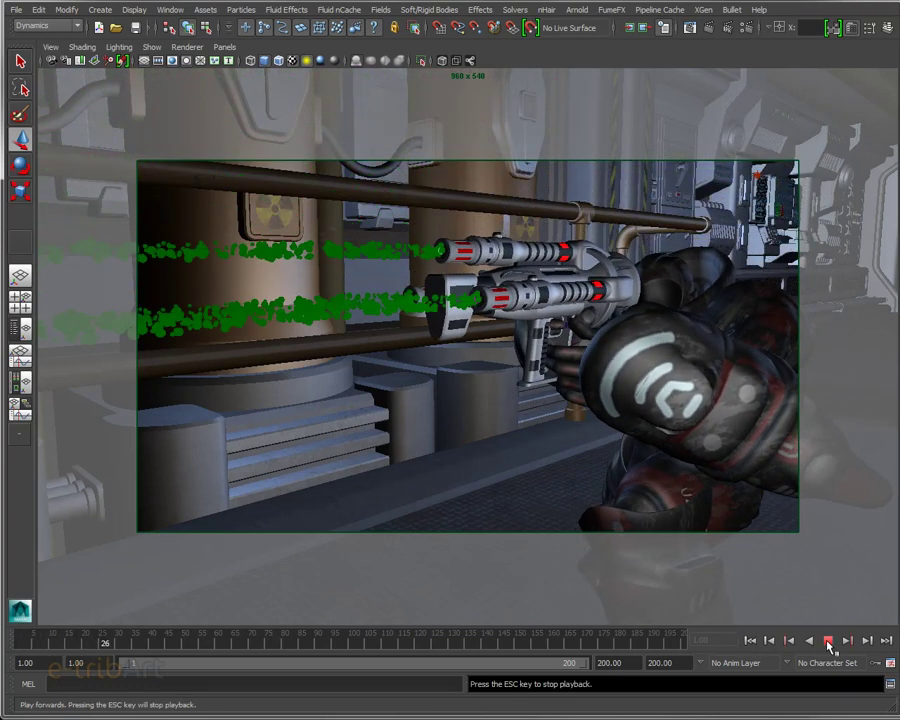
left_click(828, 641)
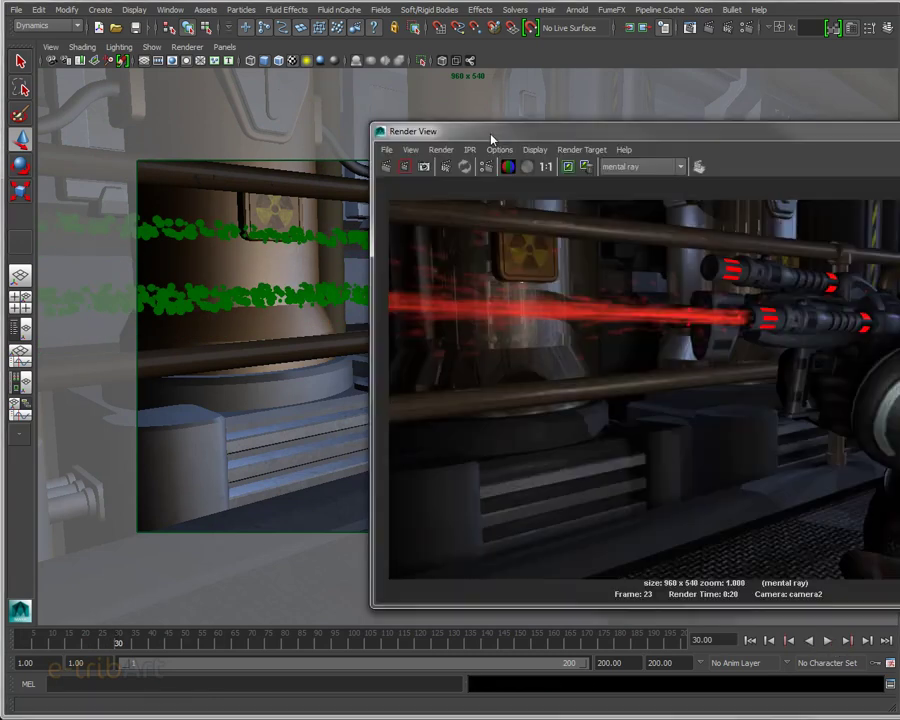
left_click_drag(492, 150, 250, 70)
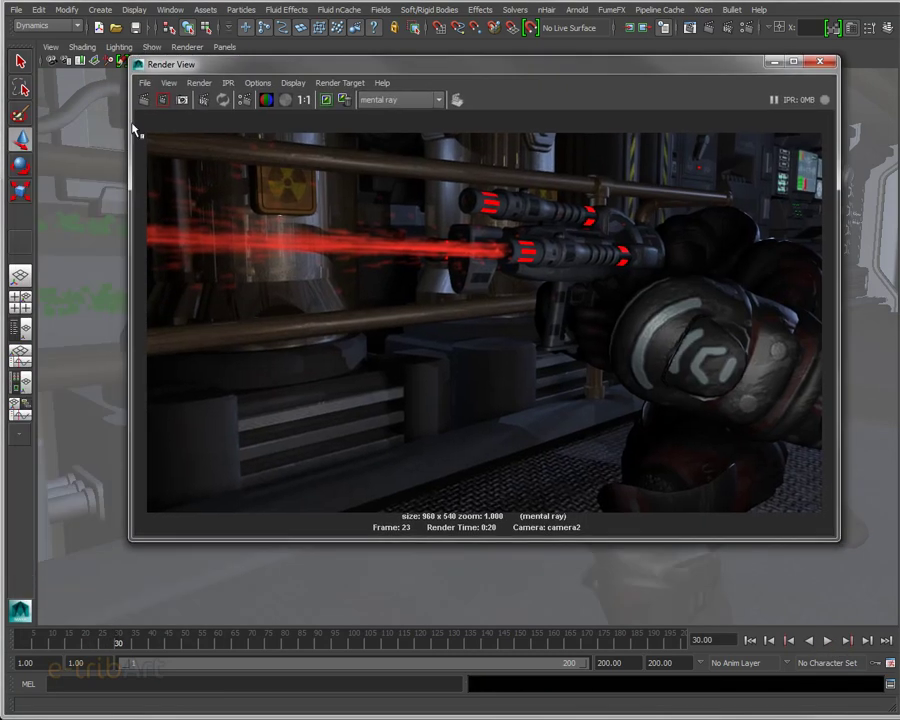
left_click(156, 102)
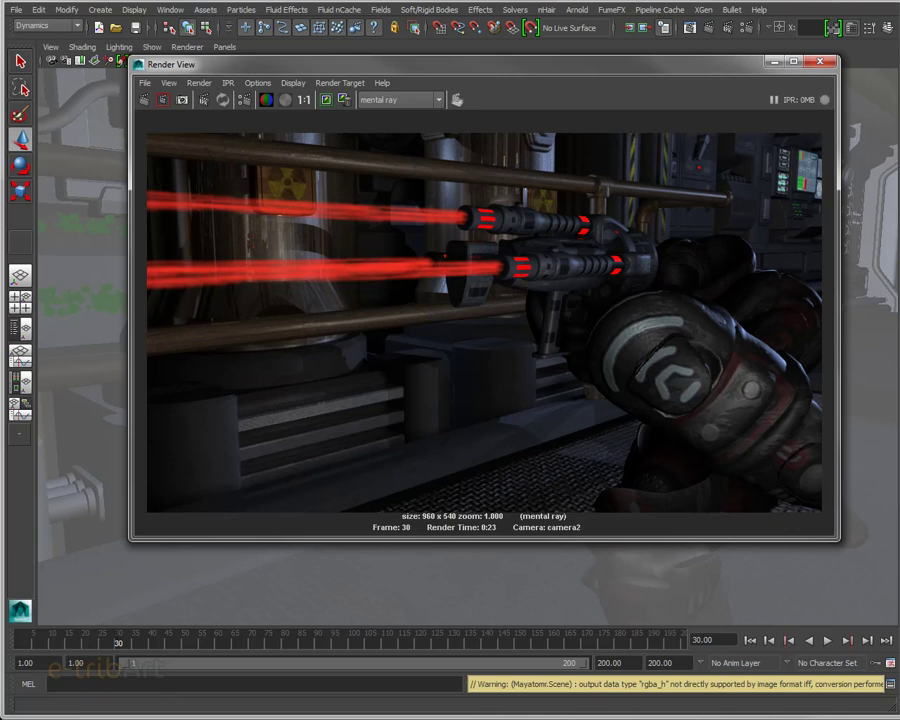
left_click(73, 712)
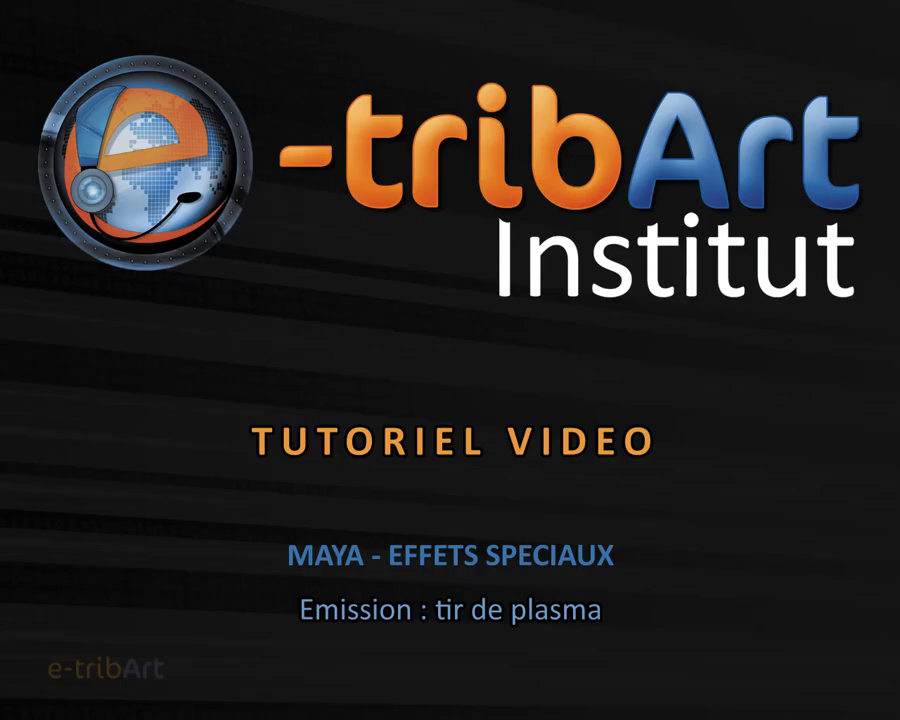